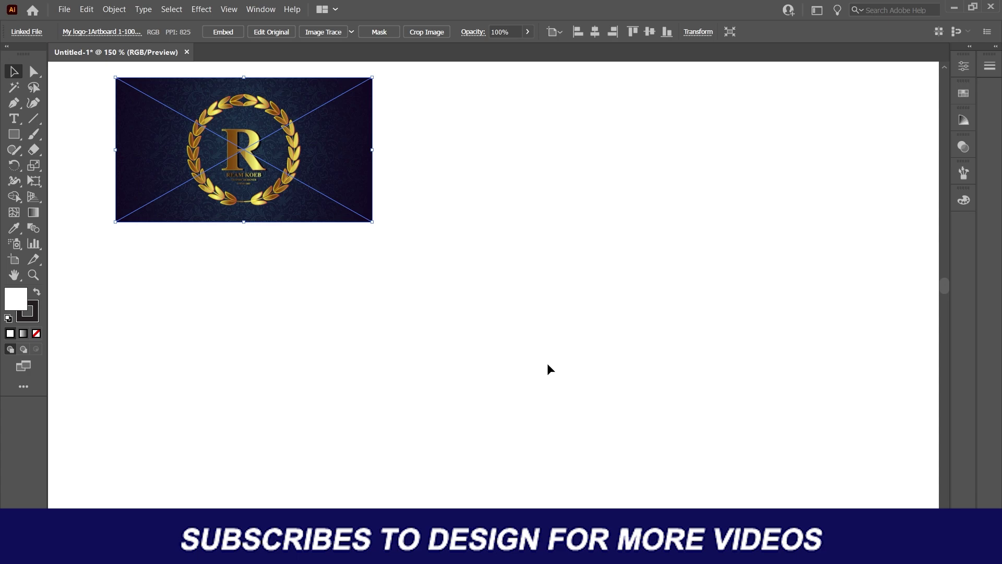
Step: Deselect the placed logo image and switch to the Rectangle Tool
left_click(475, 269)
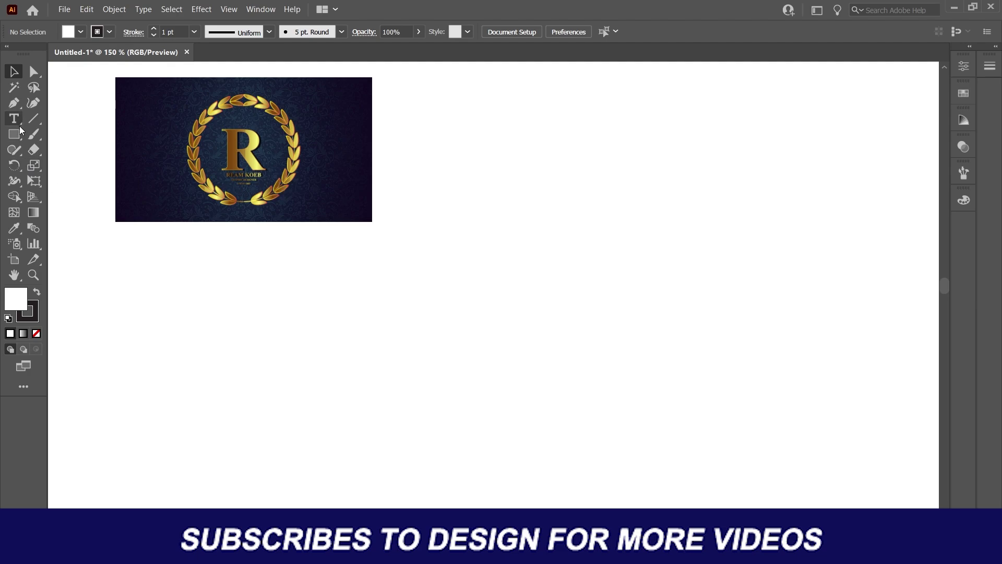
left_click_drag(15, 134, 110, 133)
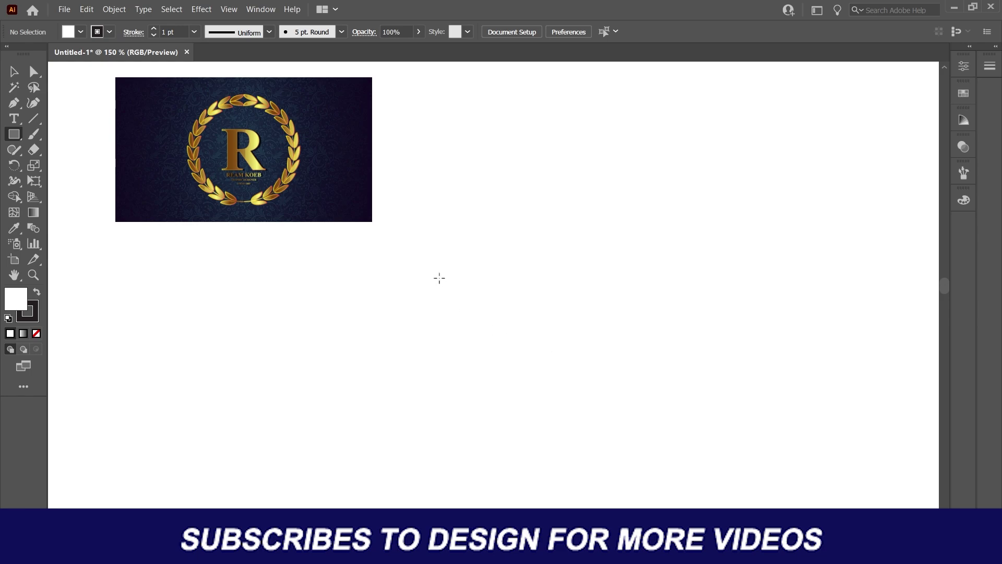
Step: Draw a small square below the reference image and select it
left_click_drag(437, 277, 504, 355)
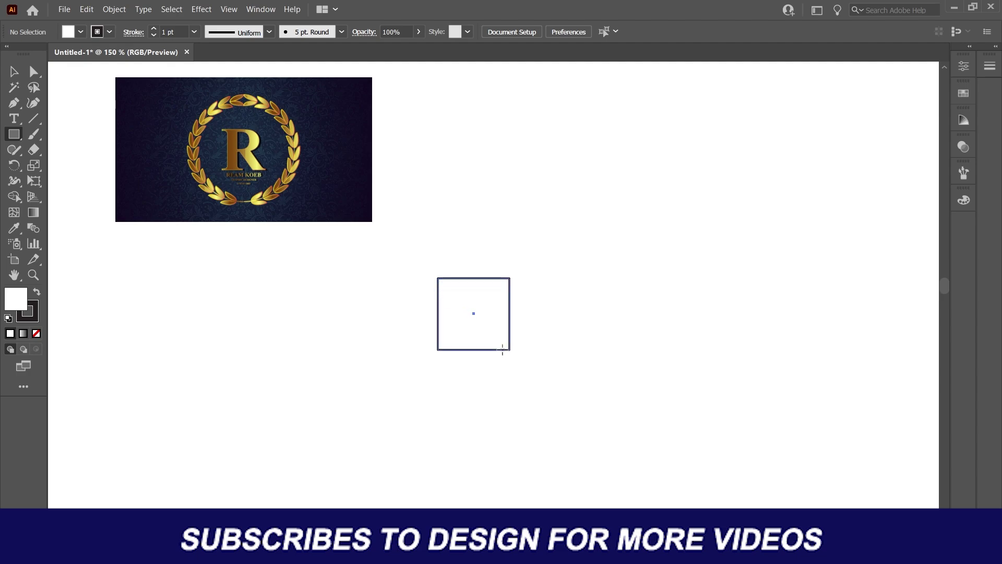
left_click_drag(504, 355, 495, 335)
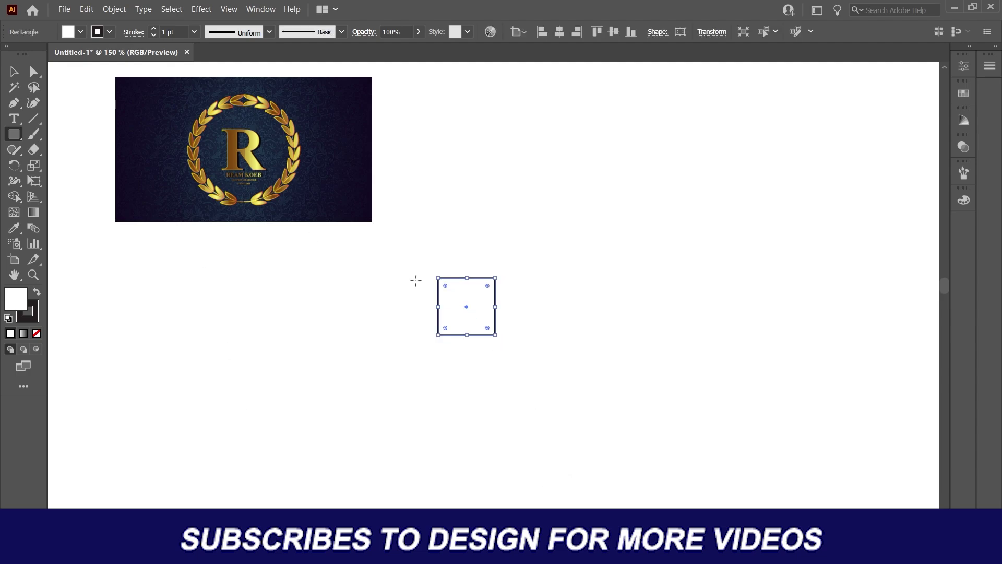
left_click(15, 71)
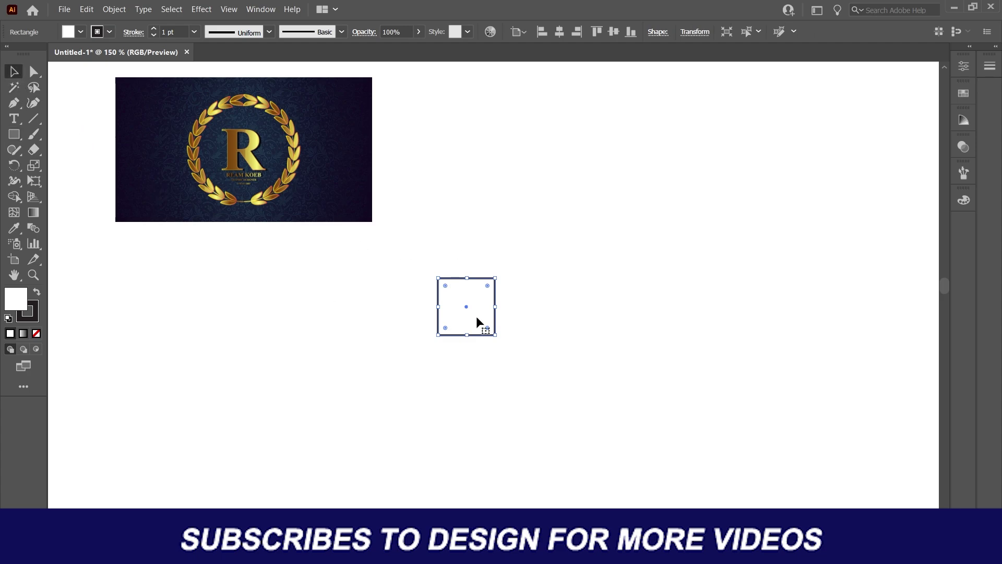
left_click(522, 313)
left_click(487, 286)
Step: Fill the square black with no stroke and rotate it 45° into a diamond
left_click(80, 34)
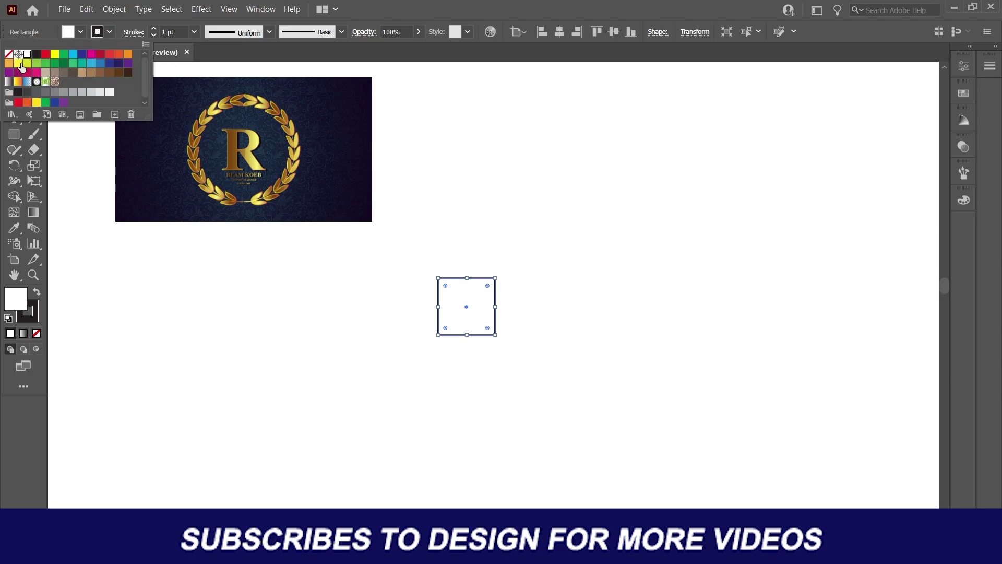
left_click(36, 54)
left_click(398, 337)
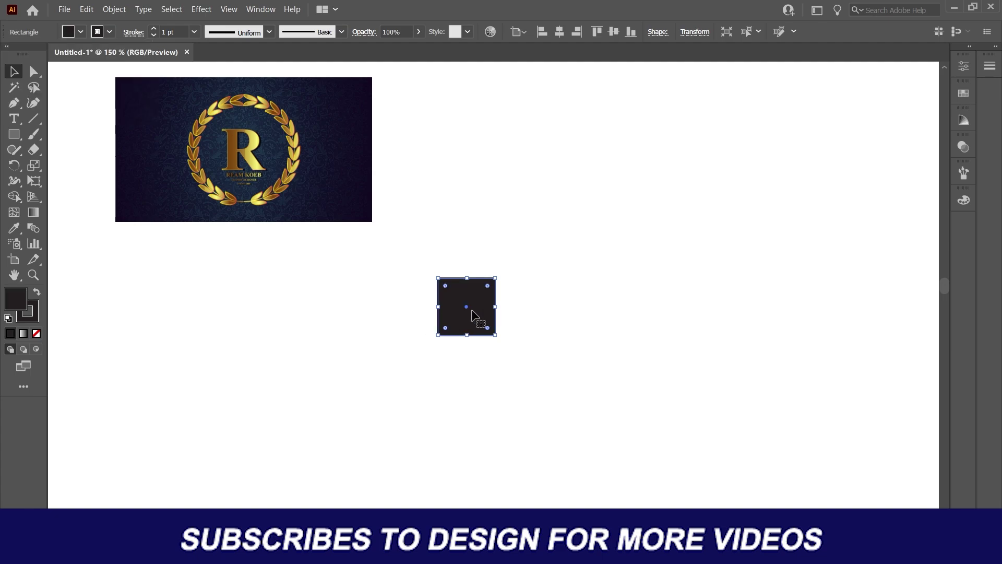
left_click(109, 32)
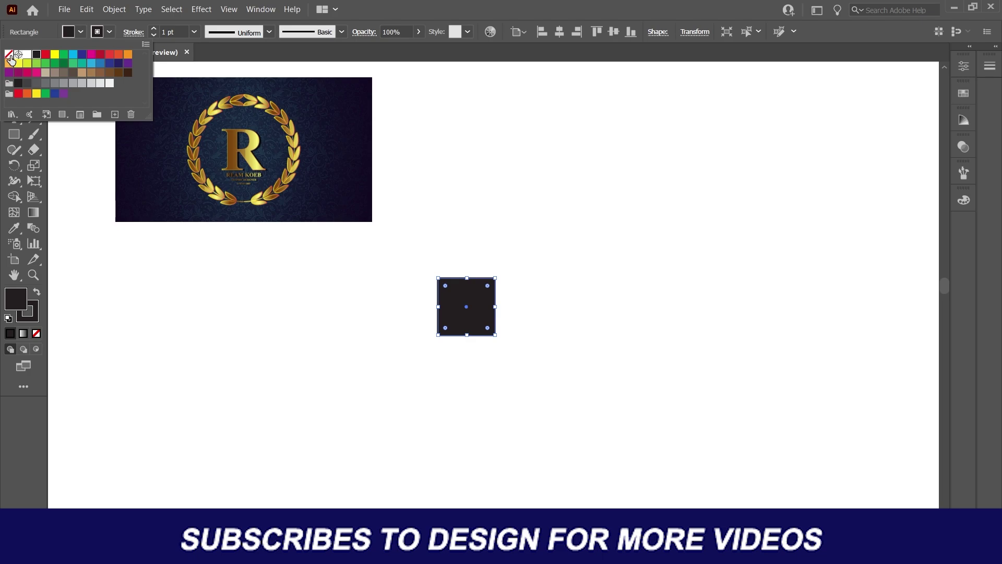
left_click(11, 59)
left_click(502, 278)
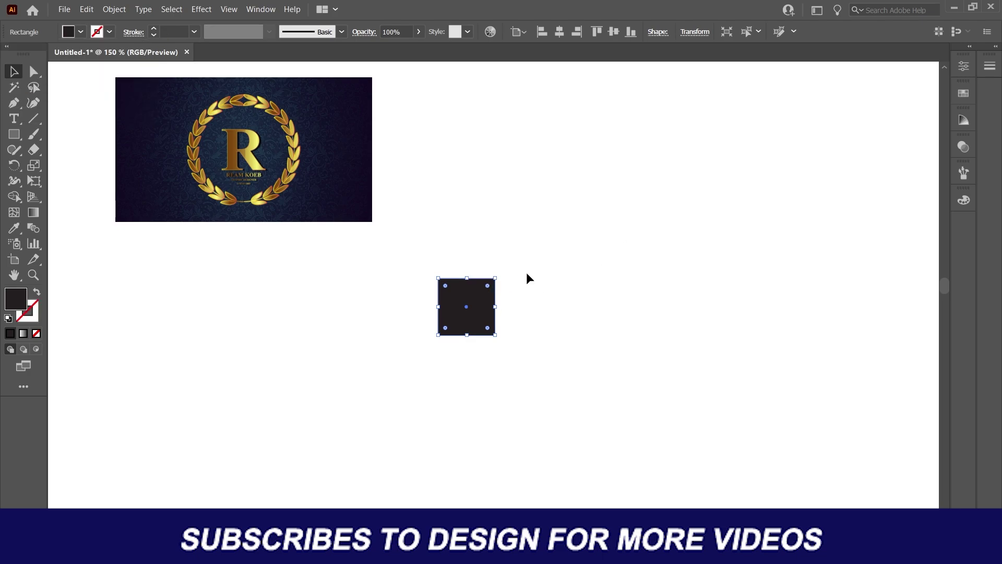
left_click_drag(495, 271, 460, 253)
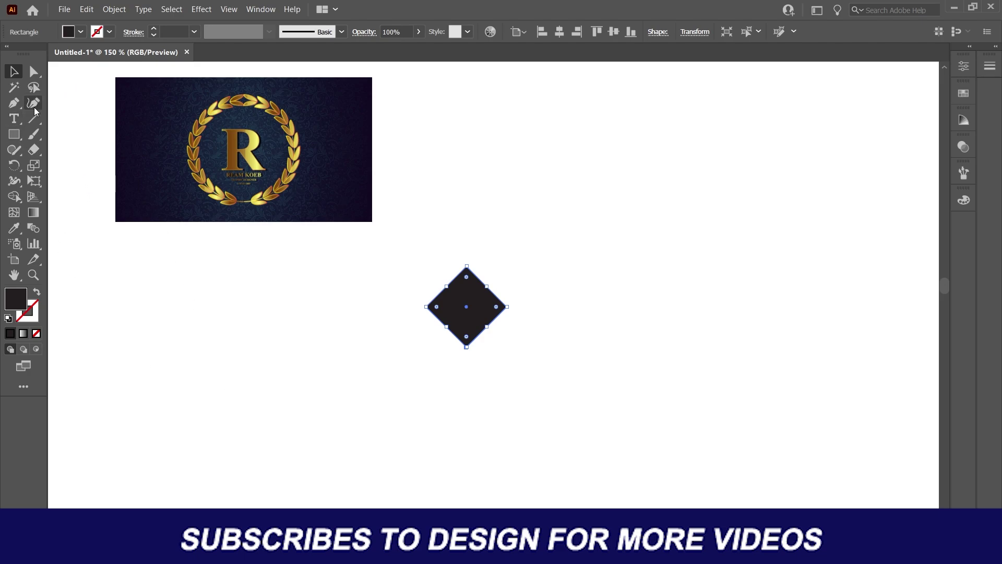
Step: Round the diamond's left and right corners to about 37.1 px, forming a pointed leaf
left_click(359, 320)
left_click(469, 339)
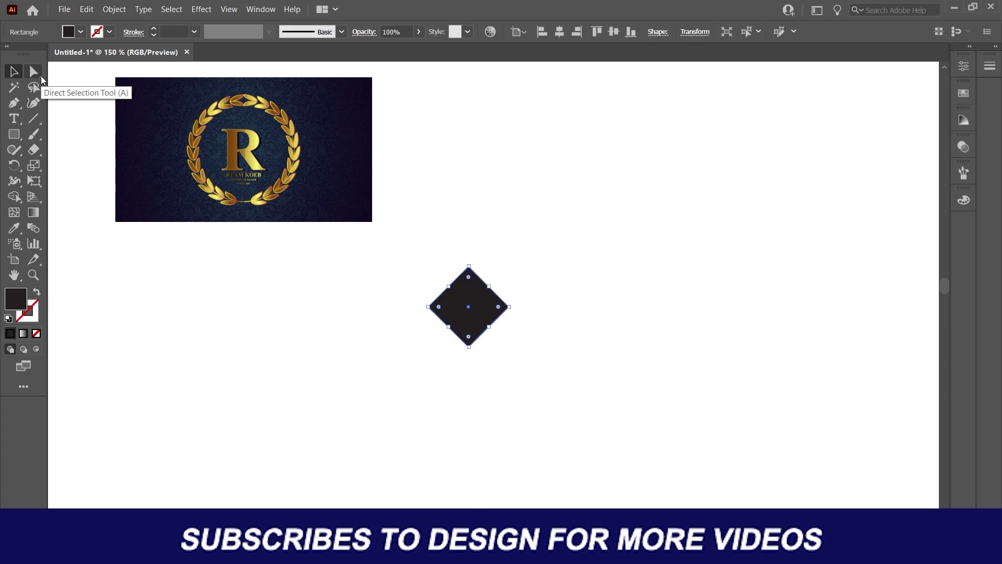
left_click(40, 79)
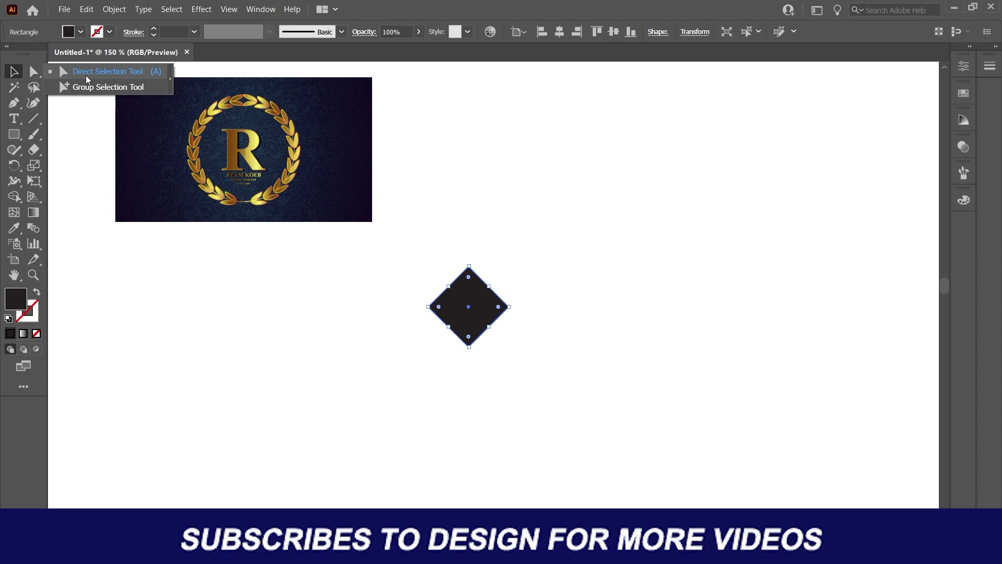
key("ctrl+plus")
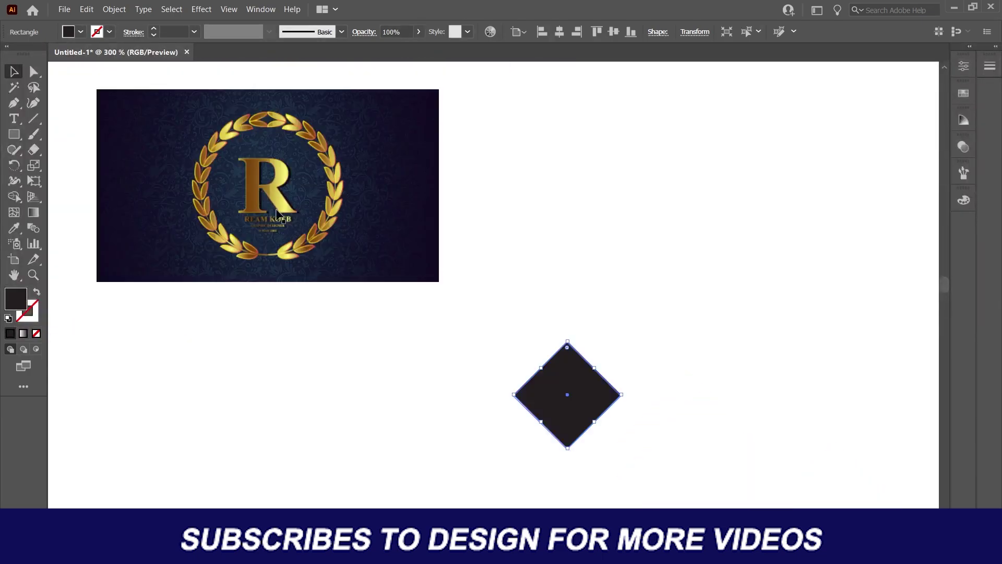
left_click(34, 71)
left_click(73, 70)
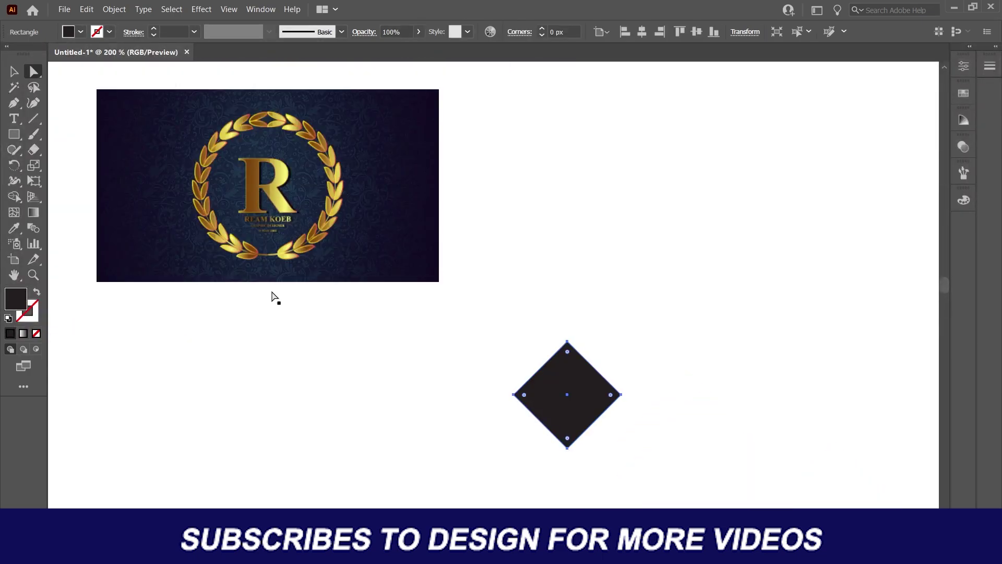
scroll(553, 428, "up", 3)
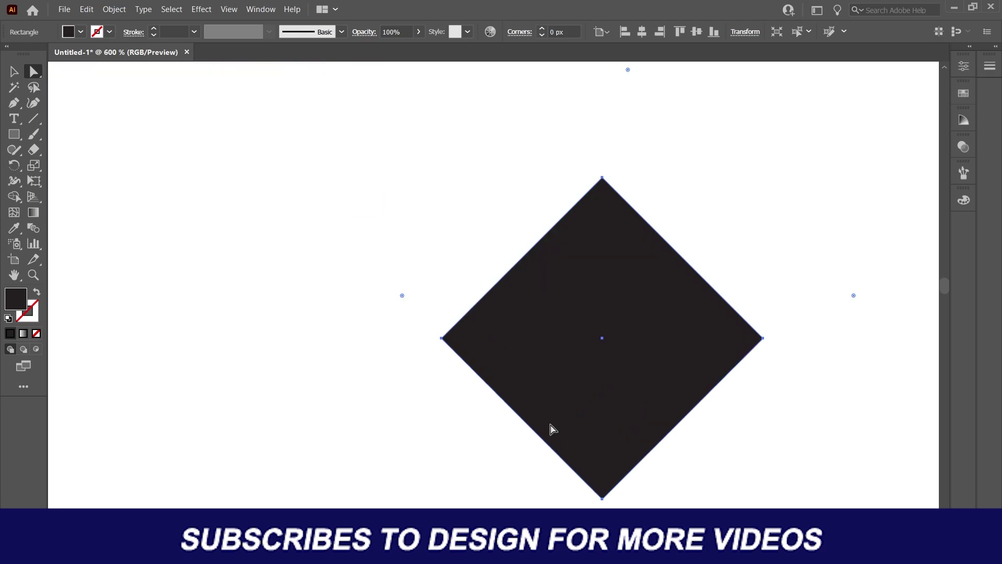
left_click(441, 339)
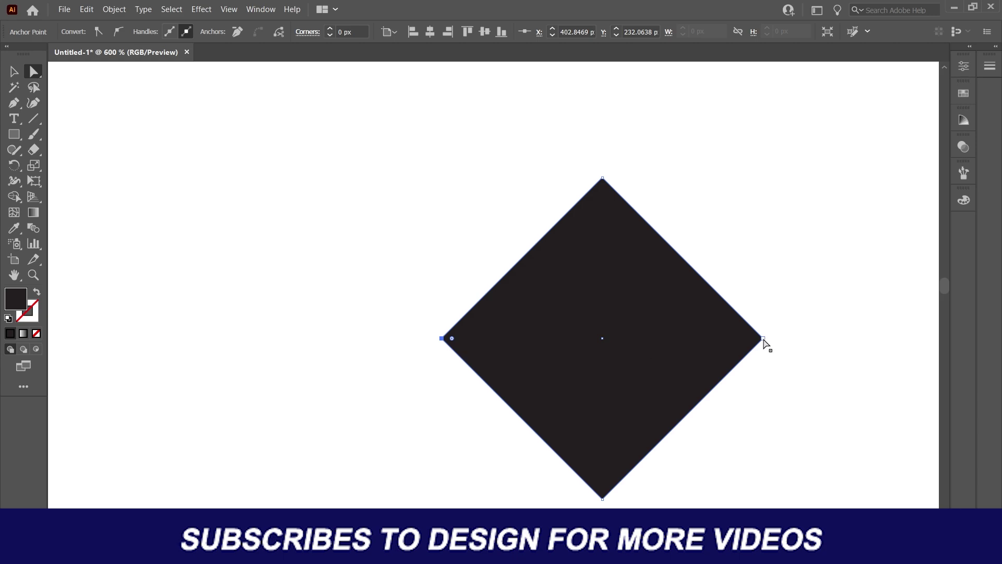
left_click(762, 338, "shift")
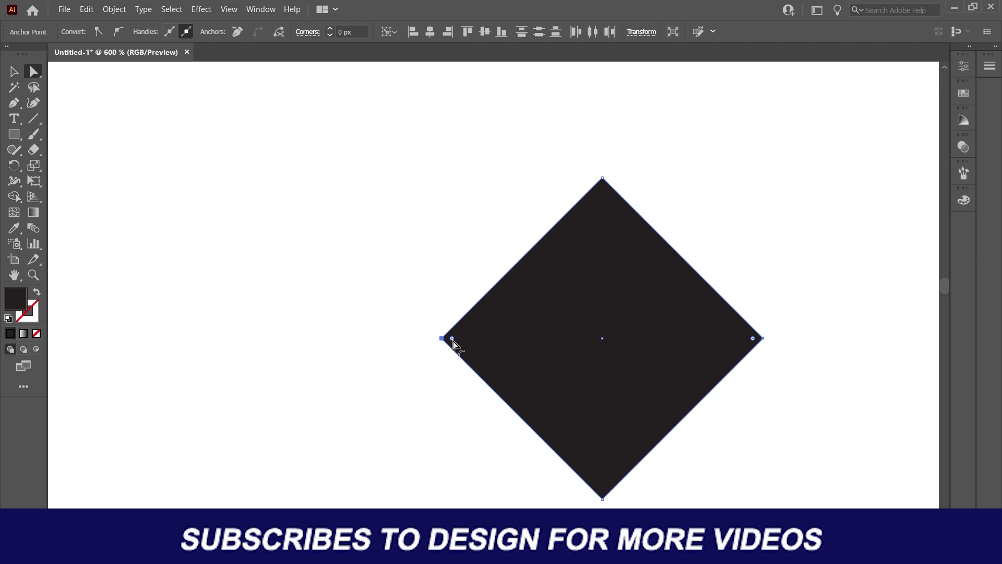
left_click_drag(452, 342, 559, 344)
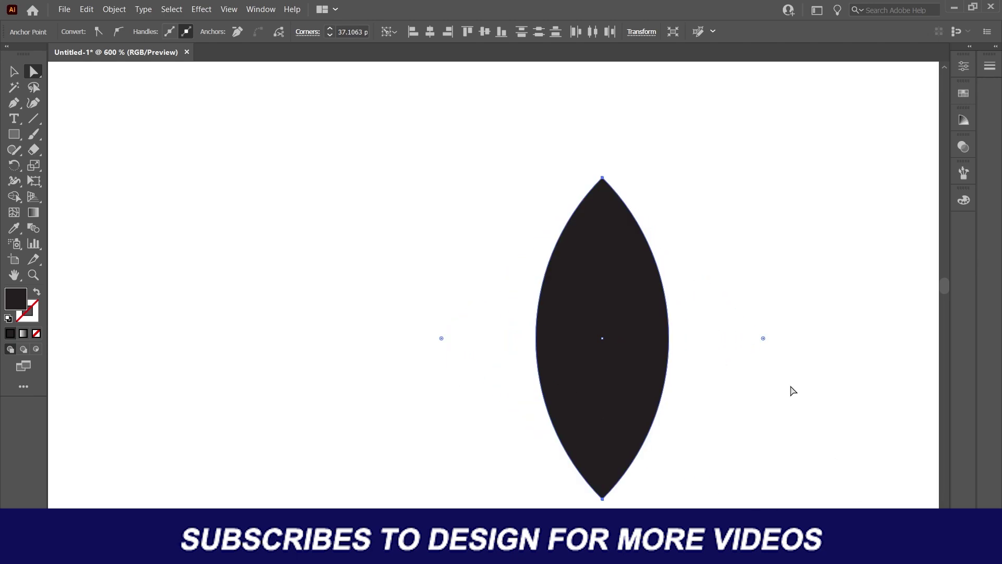
Step: Move the reference image to the top-left and place the leaf below it
scroll(788, 387, "down", 4)
scroll(736, 395, "right", 3)
left_click_drag(420, 211, 210, 145)
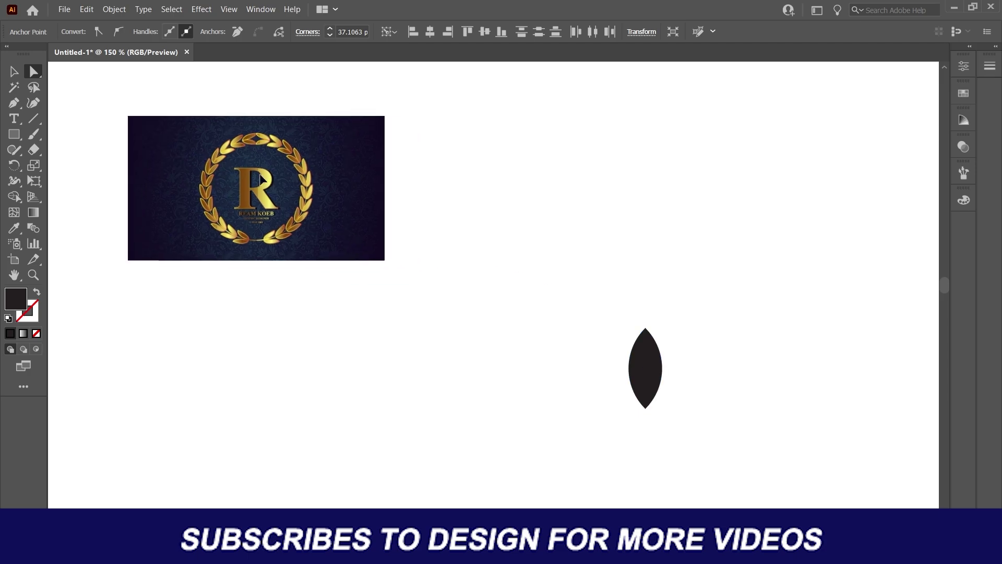
left_click_drag(654, 361, 378, 287)
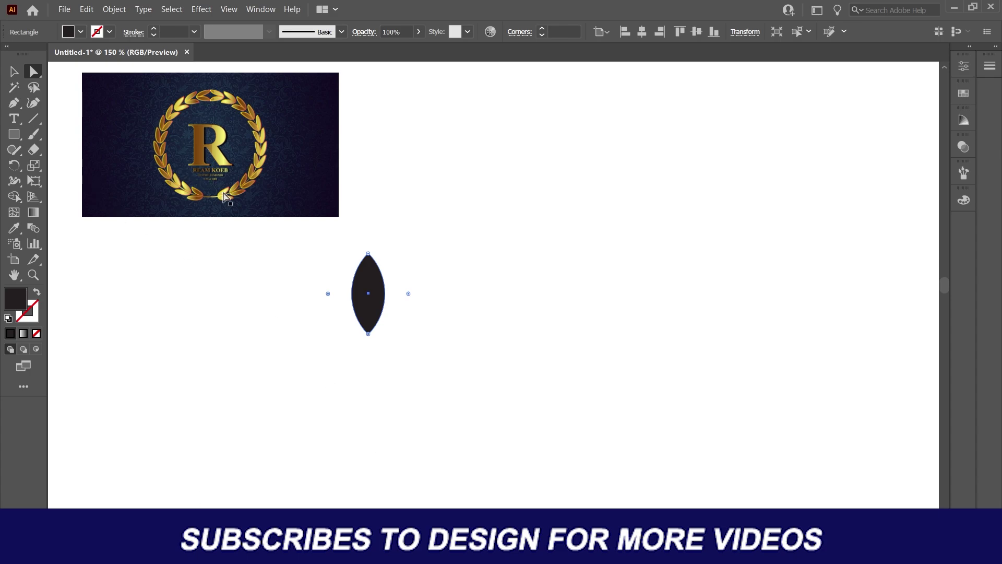
Step: Draw a long horizontal line beneath the leaf with a black 1 pt stroke
scroll(252, 201, "up", 3)
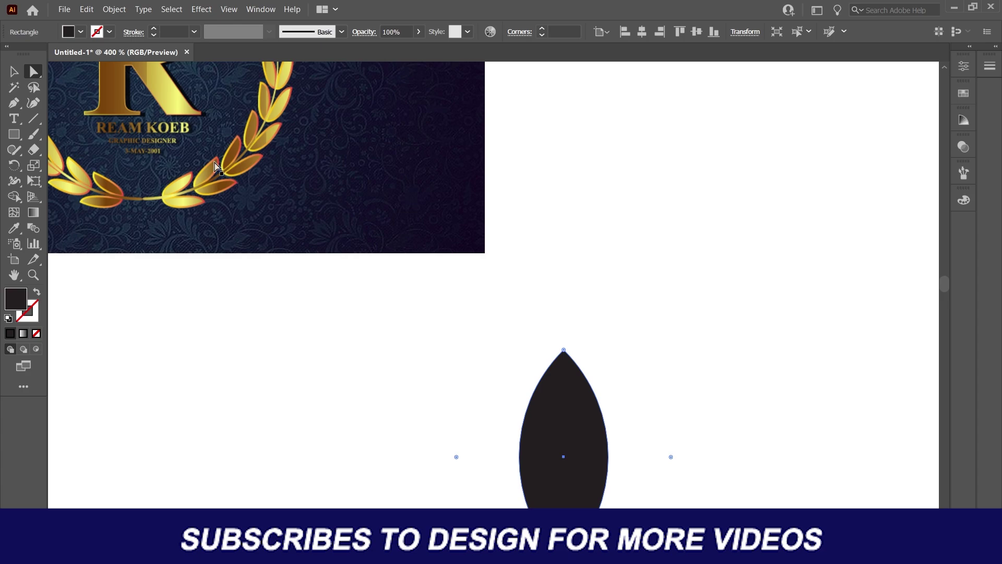
scroll(218, 172, "down", 1)
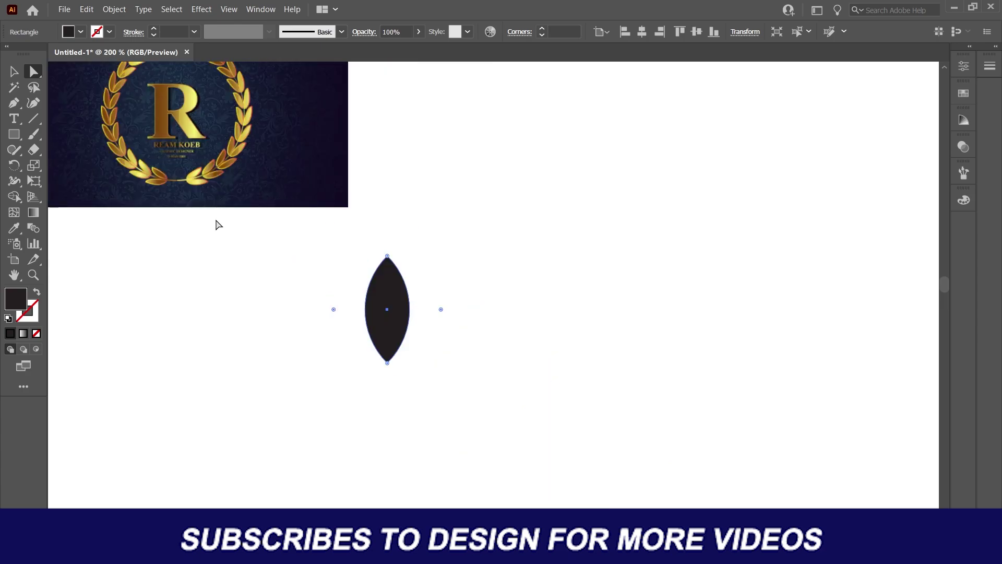
left_click(41, 113)
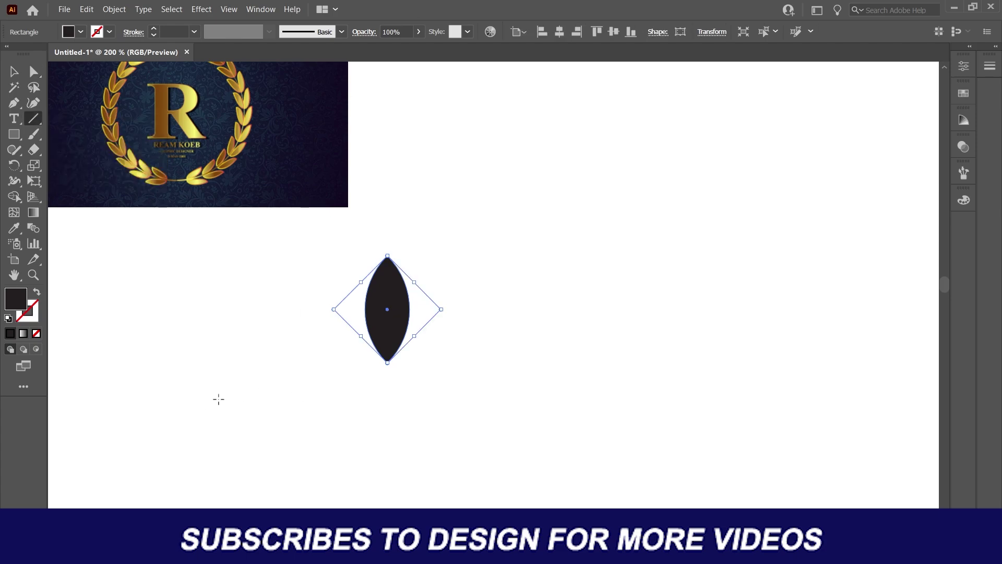
mouse_move(186, 407)
left_mouse_down()
mouse_move(782, 407)
mouse_move(899, 434)
left_mouse_up()
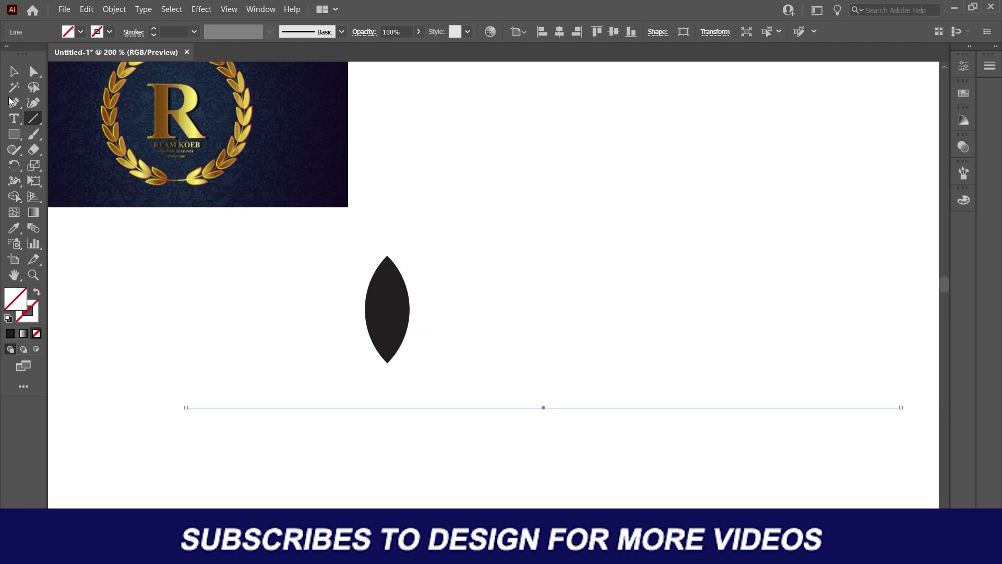
left_click(13, 72)
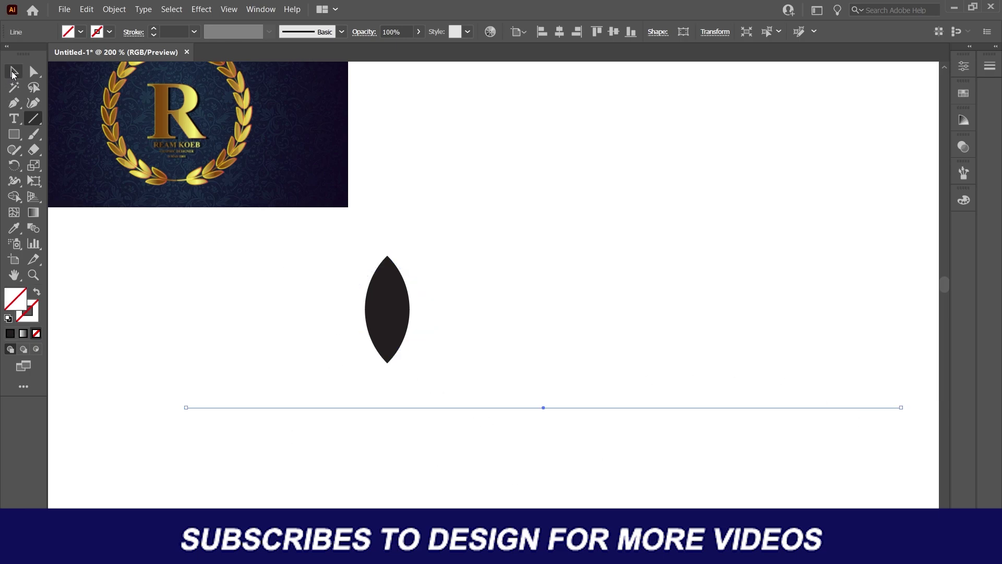
left_click(109, 32)
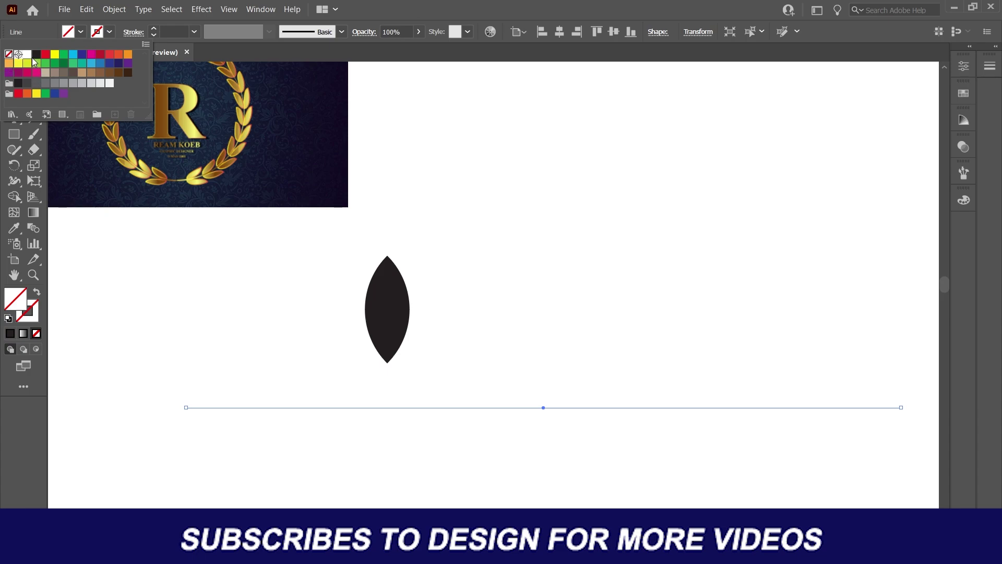
left_click(36, 54)
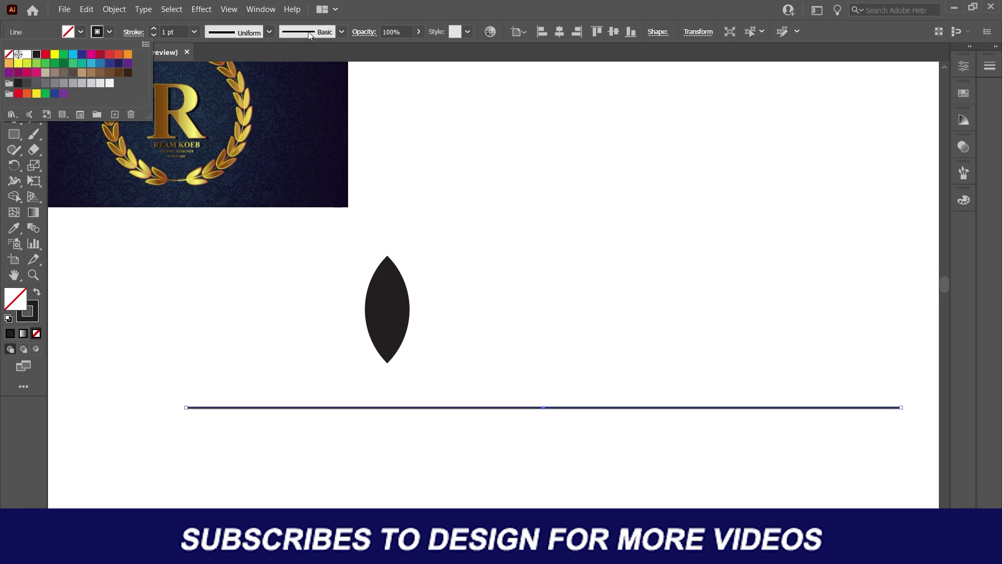
Step: Apply Width Profile 4 so the line tapers left to right, at 20 pt weight
left_click(267, 32)
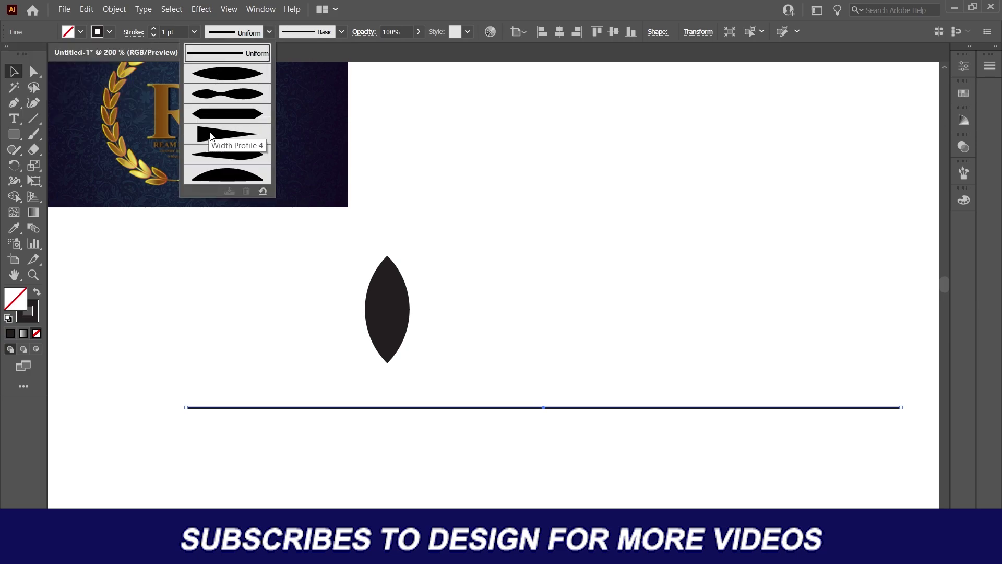
left_click(211, 135)
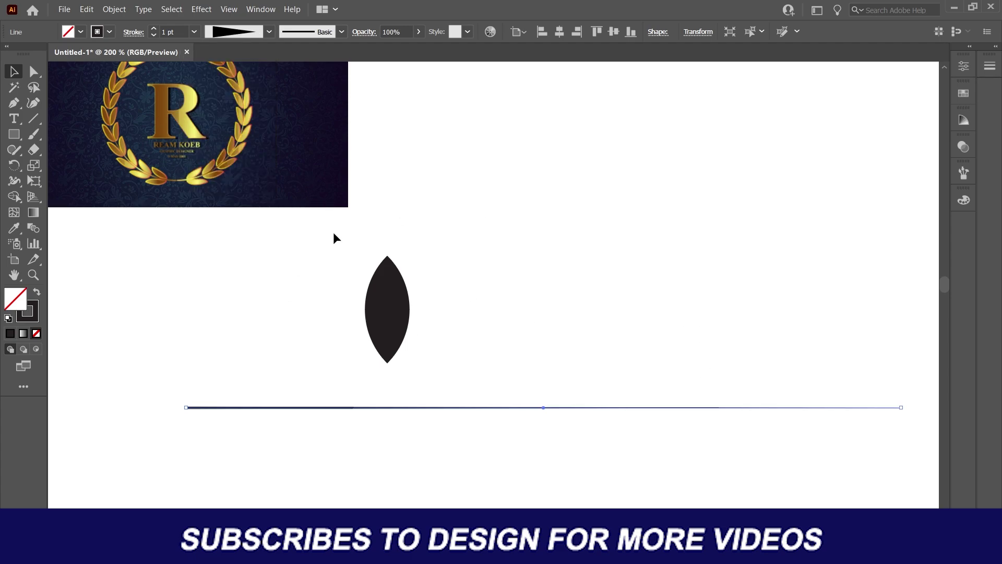
left_click(197, 32)
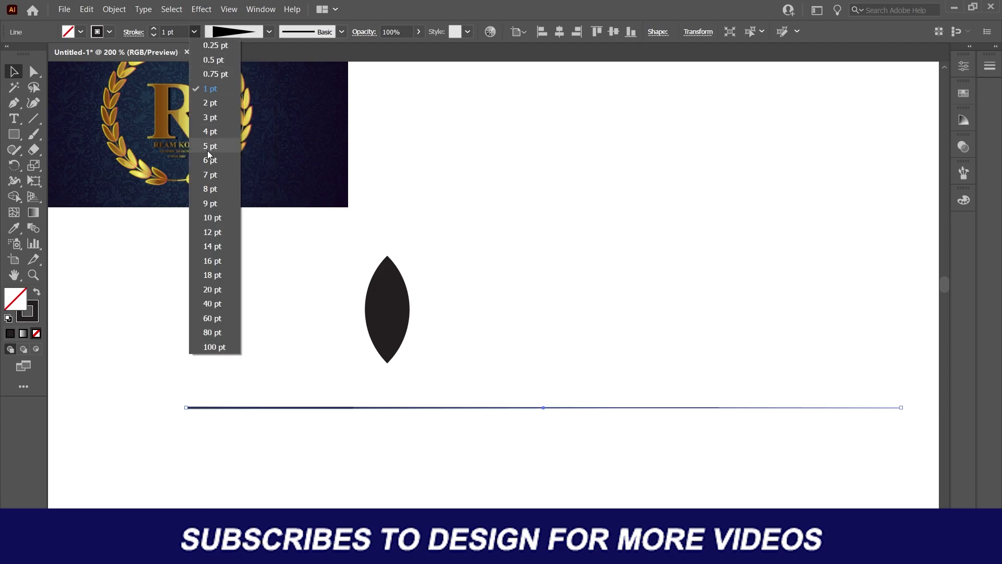
left_click(215, 294)
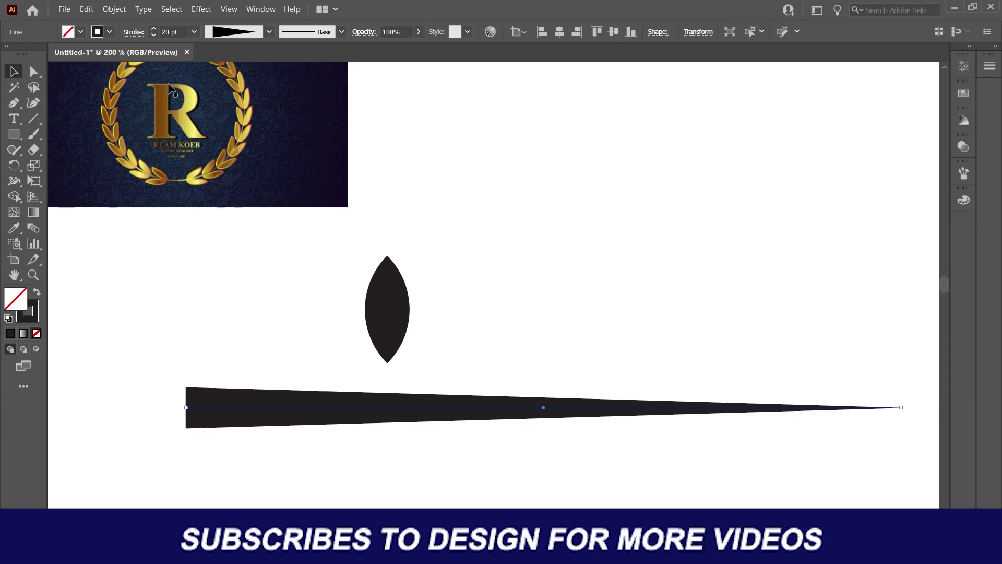
Step: Reduce the tapered line's stroke weight to 16 pt, then settle on 10 pt
left_click(195, 32)
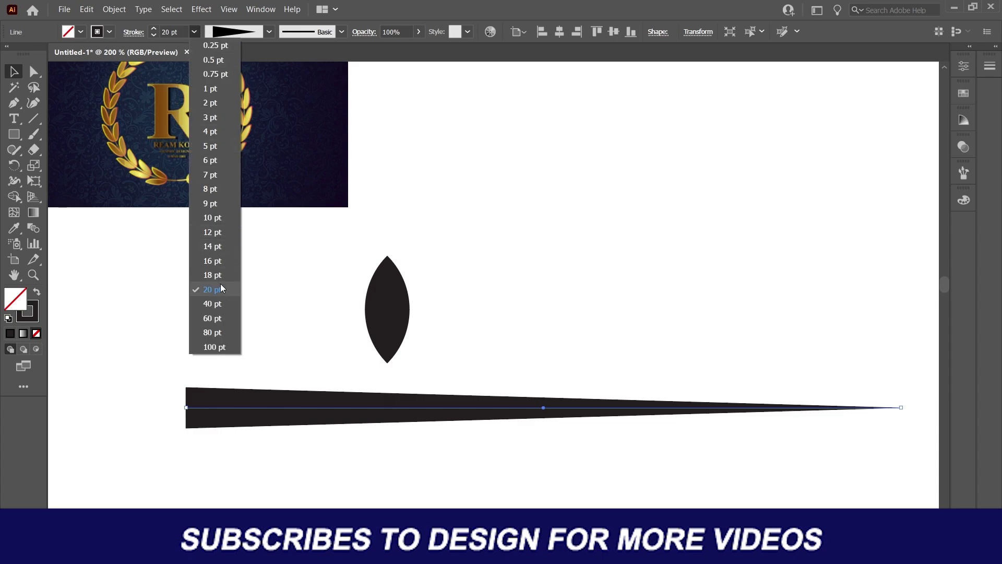
left_click(216, 258)
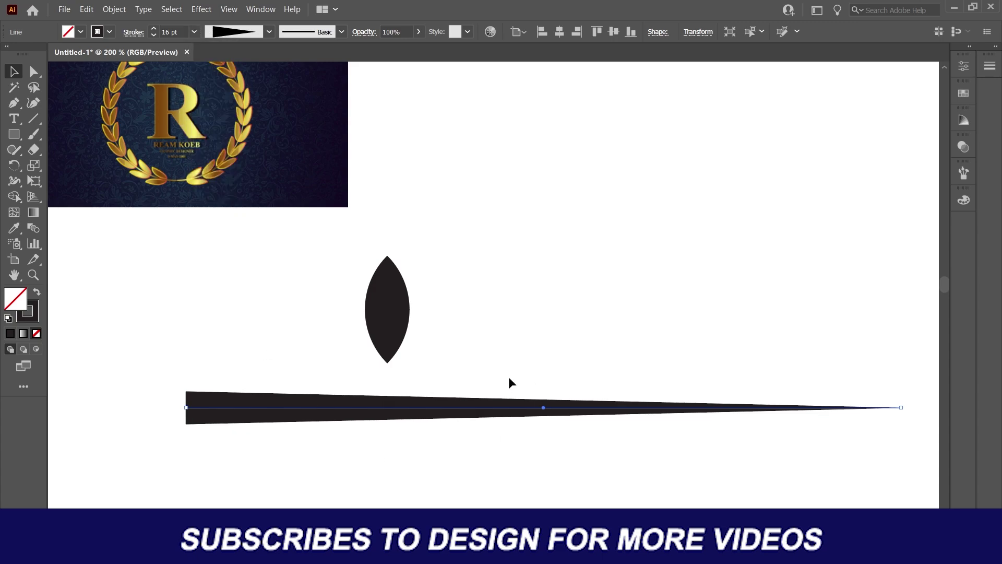
left_click(194, 31)
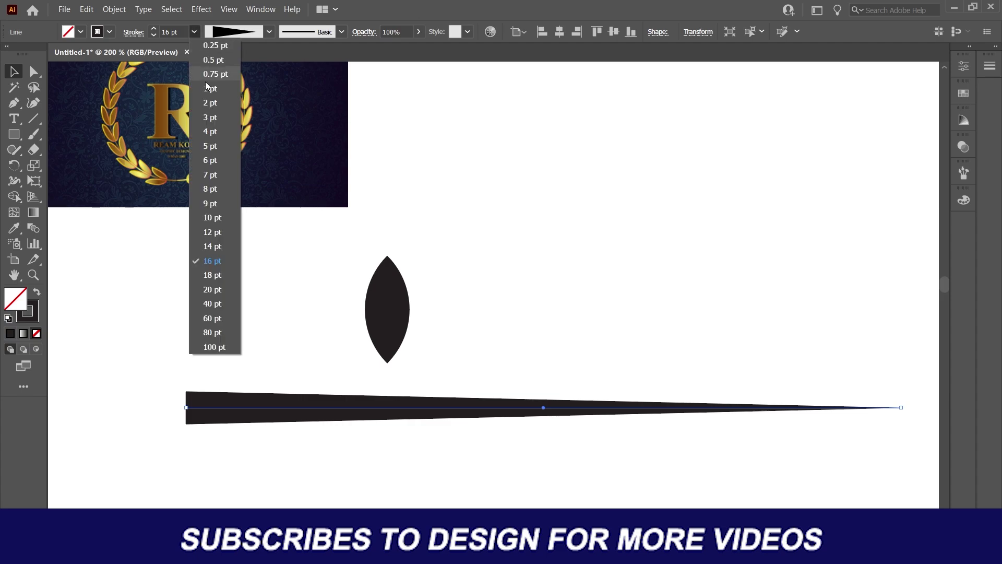
left_click(222, 224)
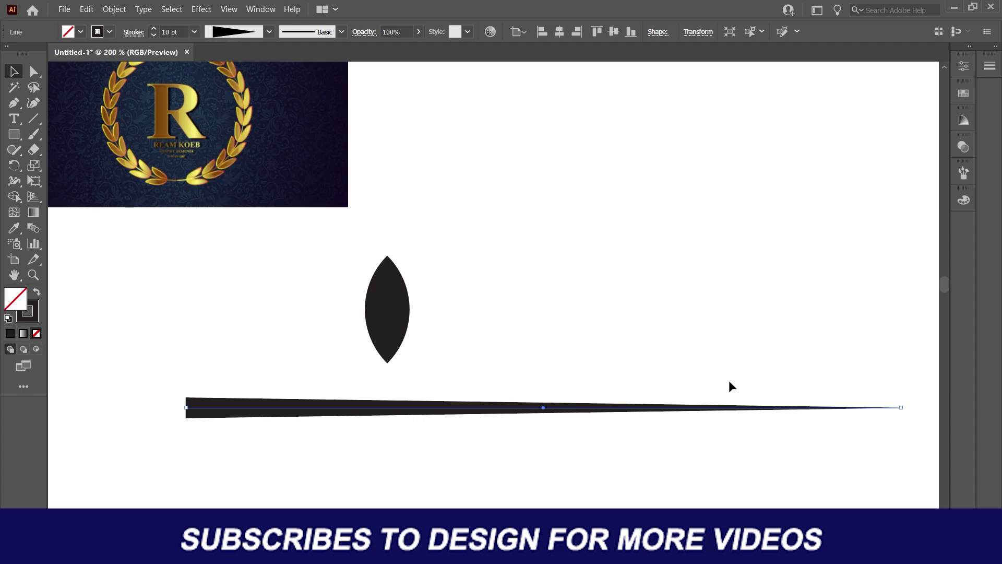
scroll(197, 416, "up", 3)
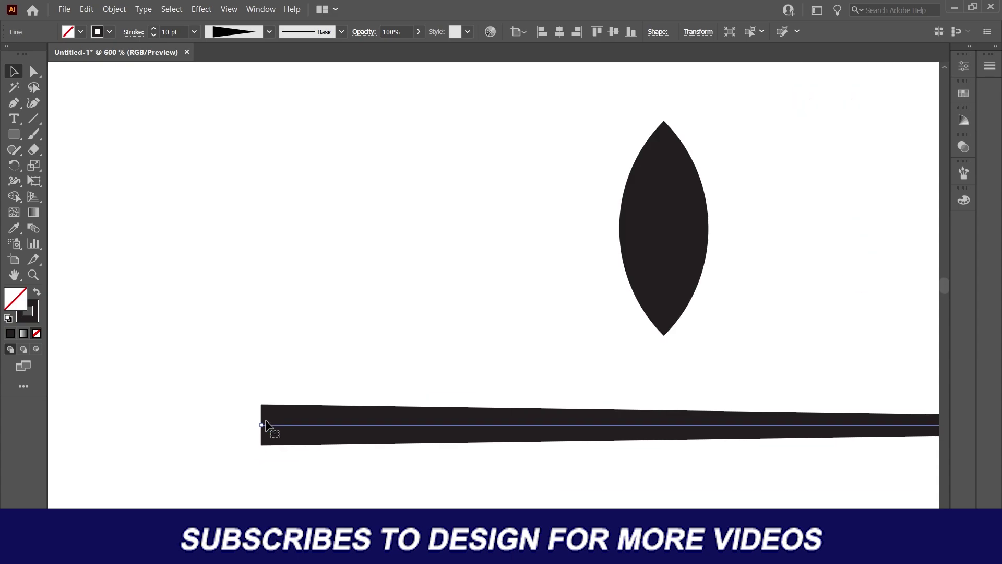
scroll(246, 265, "down", 2)
scroll(329, 185, "up", 4)
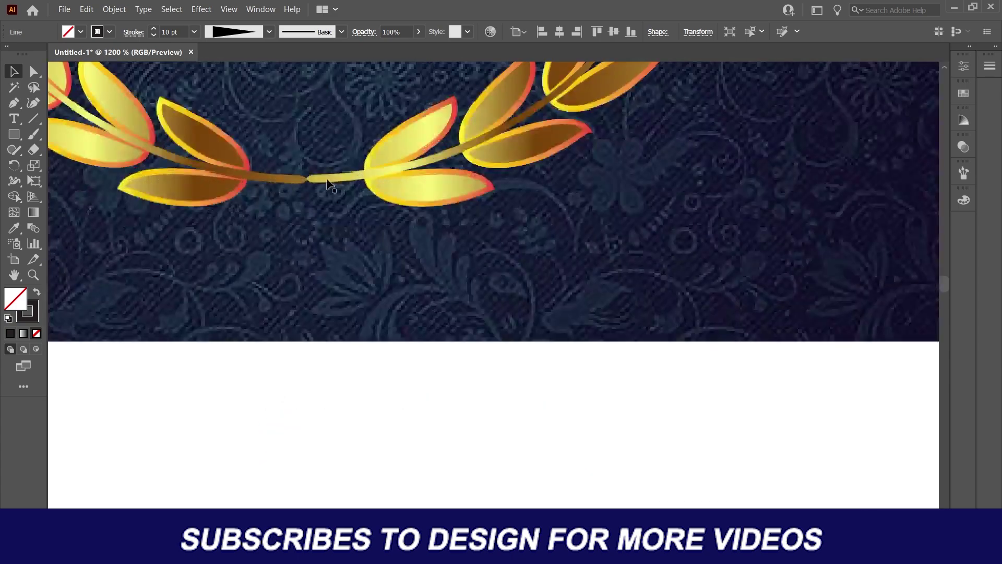
scroll(329, 186, "down", 3)
scroll(331, 217, "down", 3)
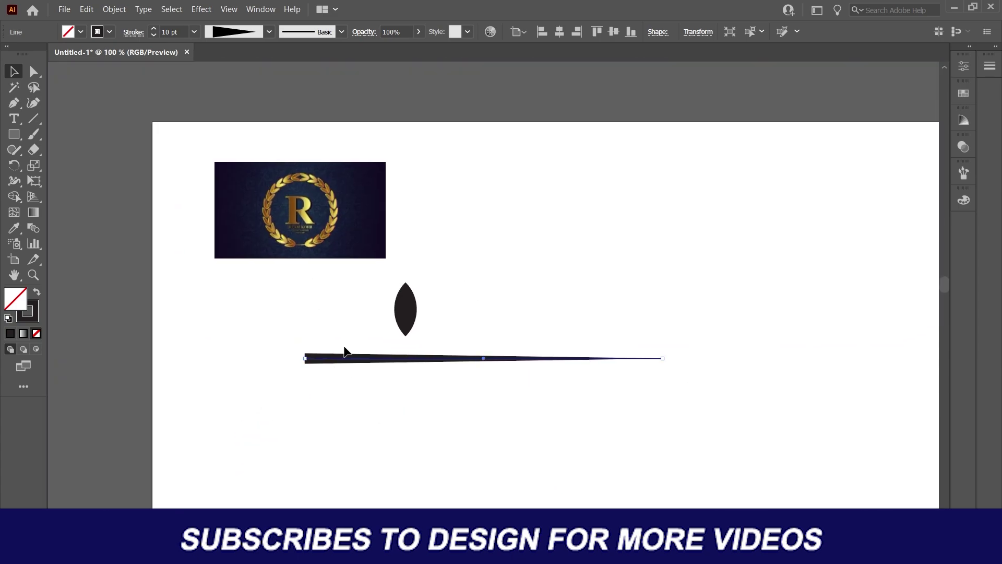
scroll(344, 351, "up", 1)
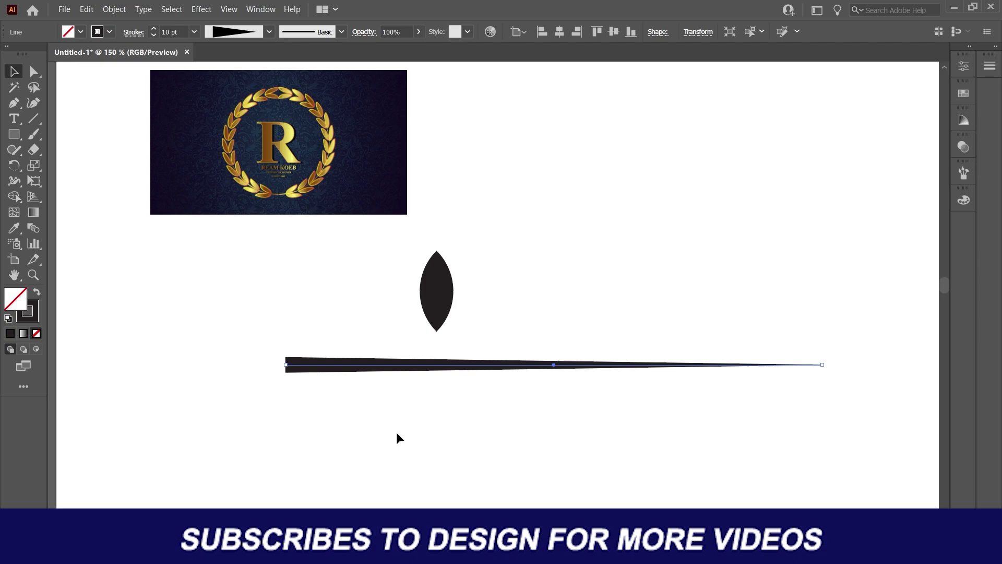
Step: Give the tapered line a Round Cap and move the leaf above its thick left end
left_click(134, 32)
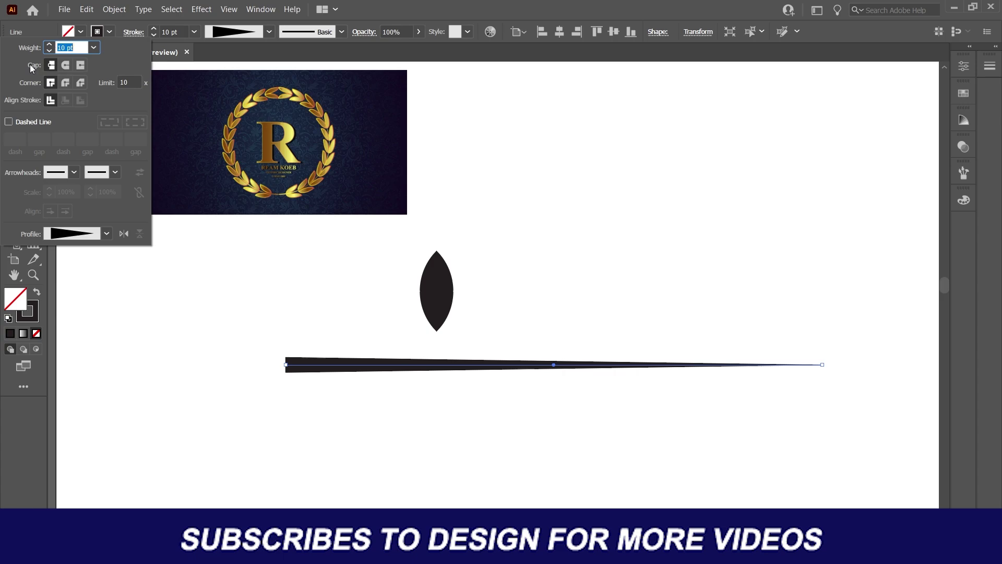
left_click(64, 66)
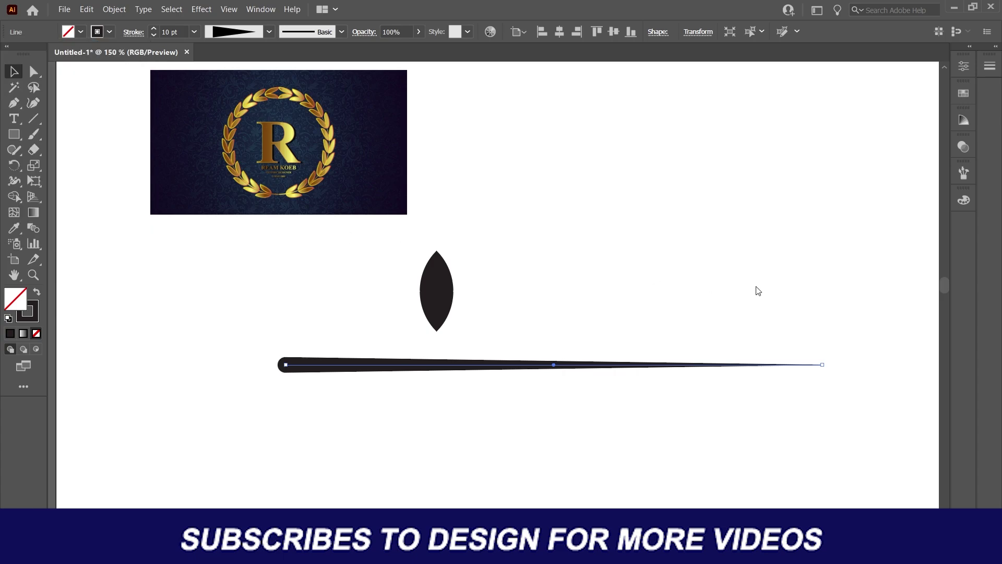
left_click(276, 339)
left_click(297, 366)
left_click(133, 32)
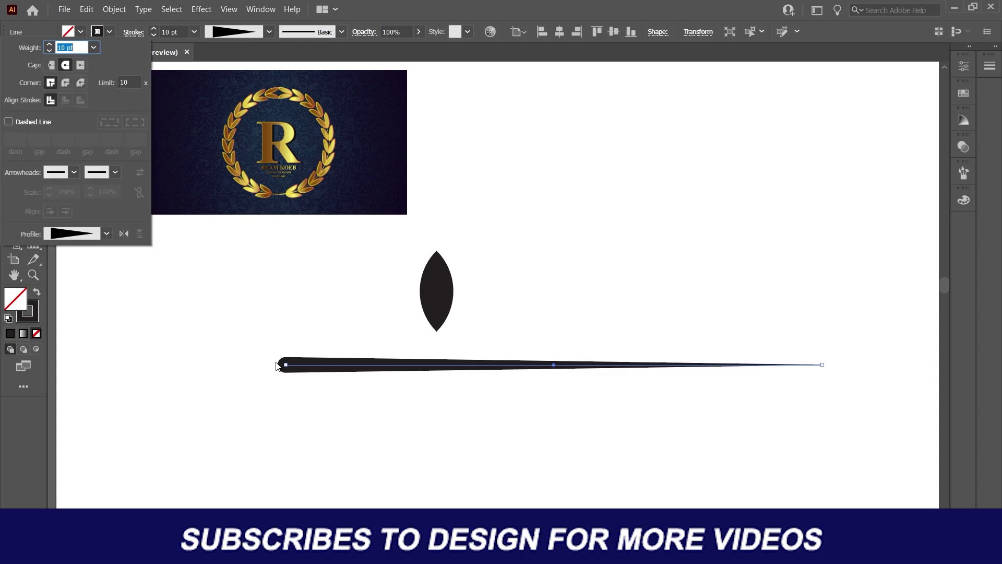
left_click(443, 308)
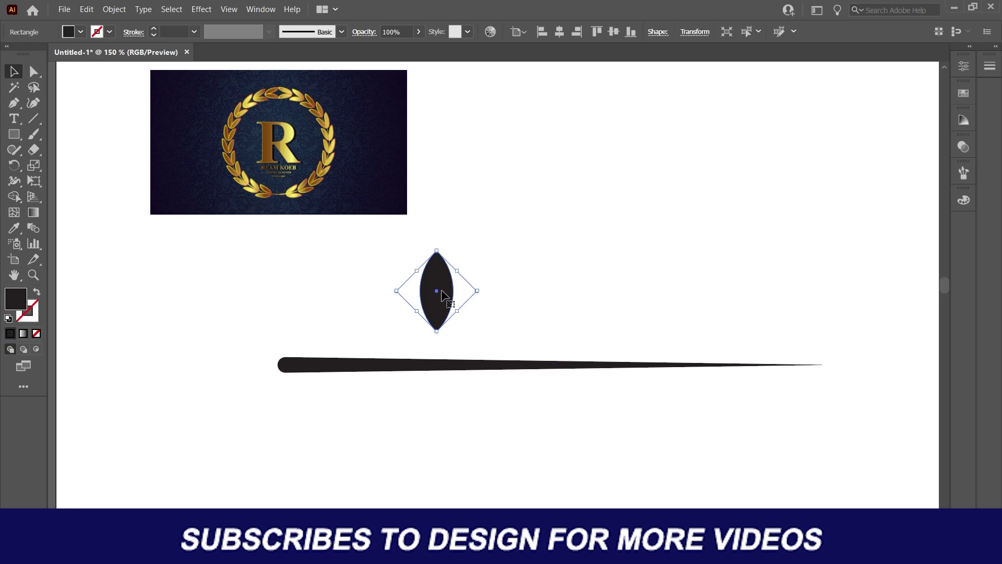
mouse_move(436, 297)
left_mouse_down()
mouse_move(305, 301)
mouse_move(308, 316)
left_mouse_up()
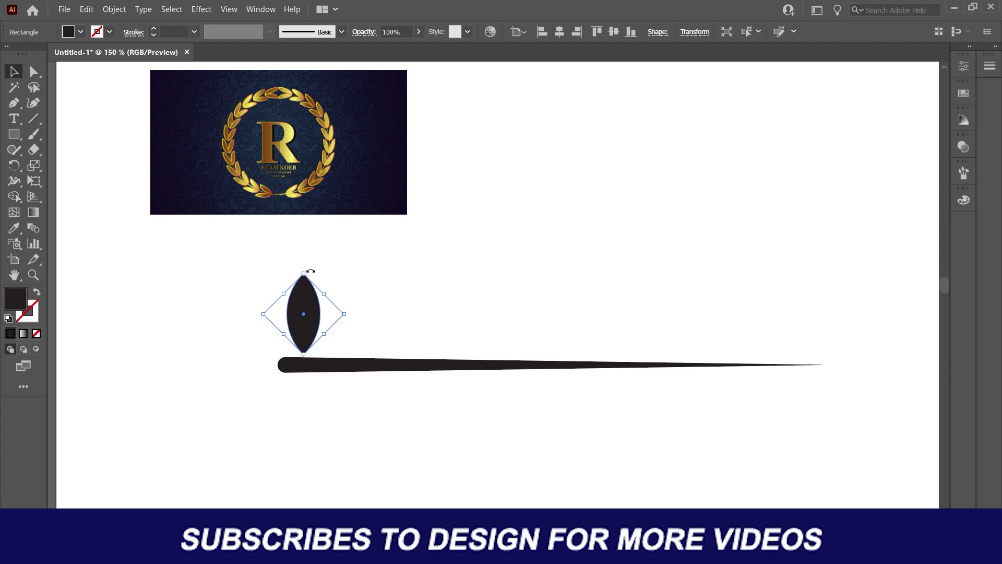
Step: Tilt the leaf 45°, rest it on the line near the rounded end, and place a copy beside it
left_click_drag(310, 270, 336, 286)
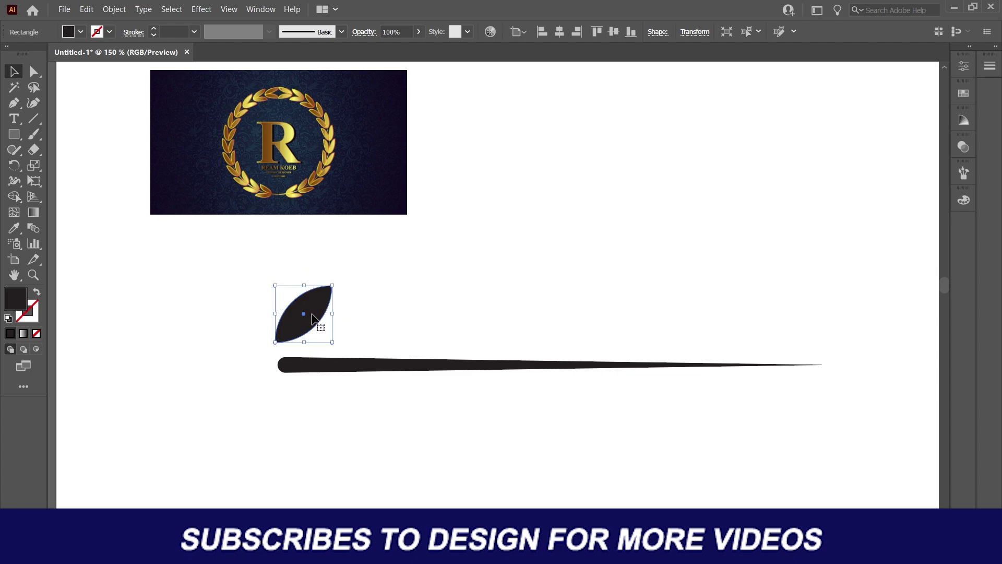
left_click_drag(302, 336, 334, 346)
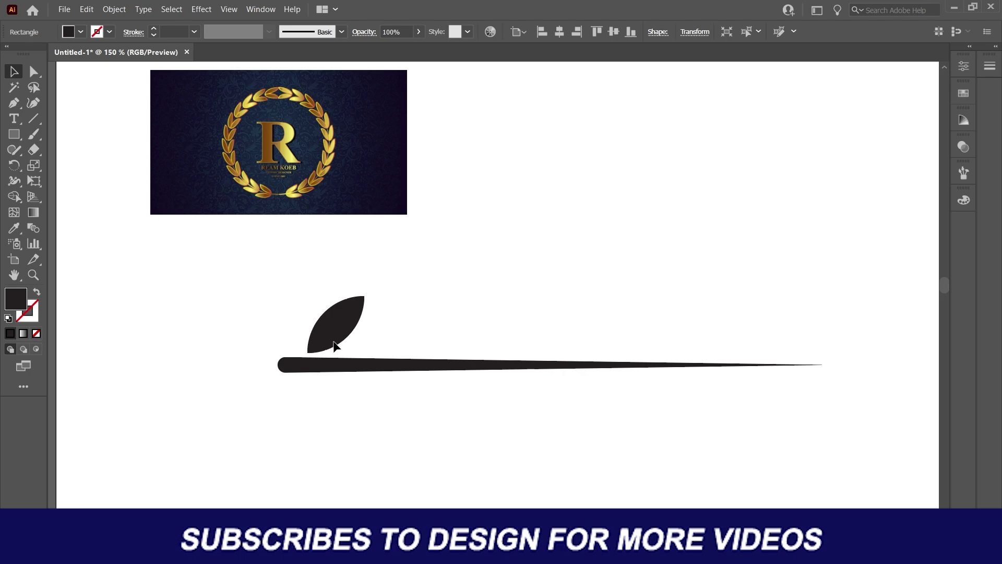
left_click(334, 346)
scroll(335, 346, "up", 3, "alt")
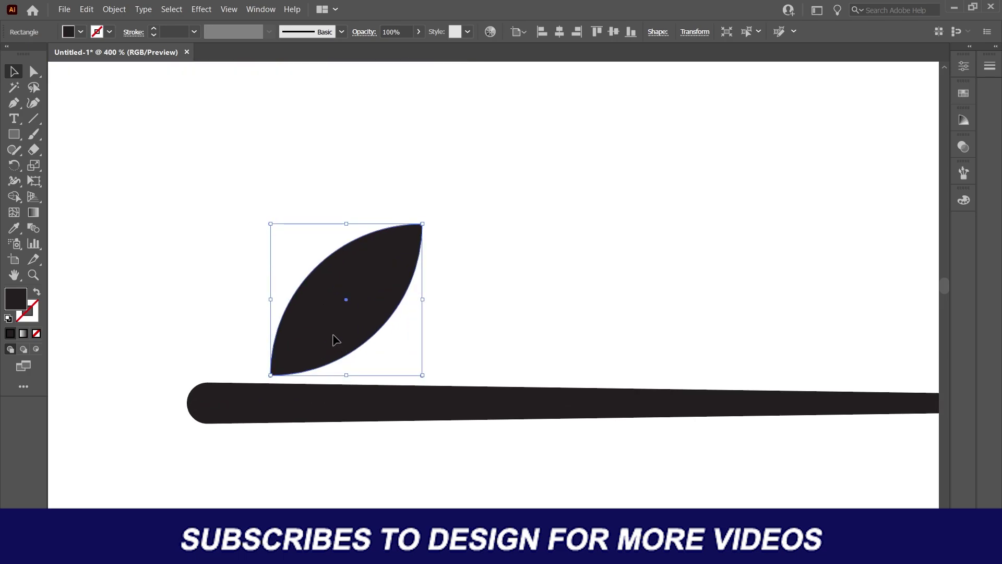
left_click_drag(335, 340, 330, 347)
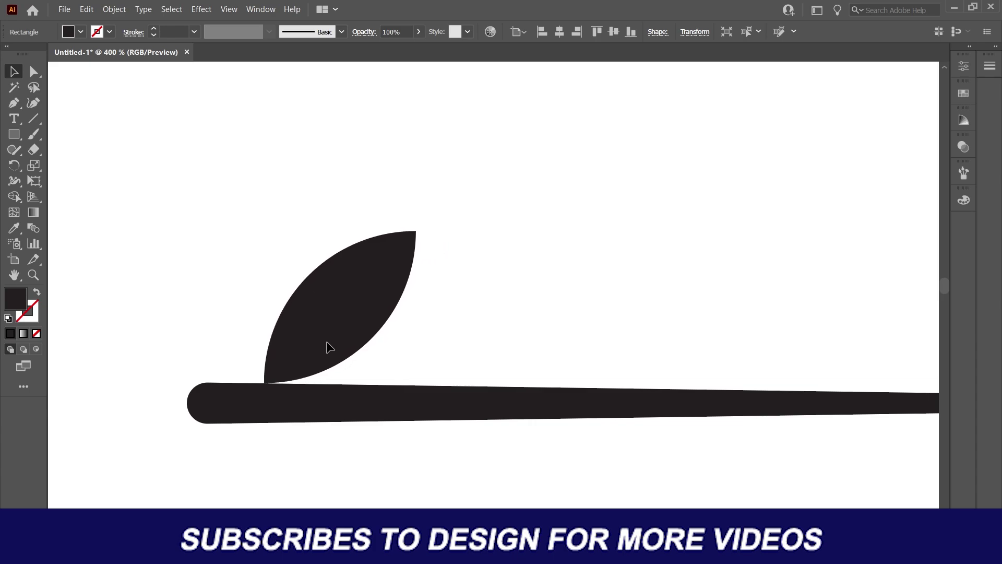
left_click_drag(329, 347, 401, 343)
scroll(329, 346, "down", 1, "alt")
scroll(332, 345, "down", 1, "alt")
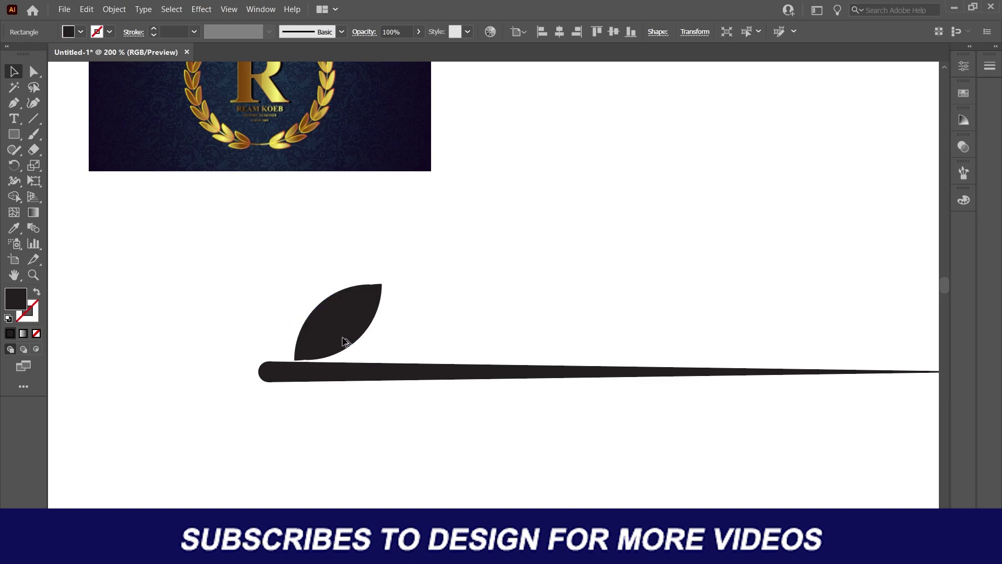
Step: Select both leaves and repeat the copy with Ctrl+D to build a row of twelve leaves
left_click(399, 334)
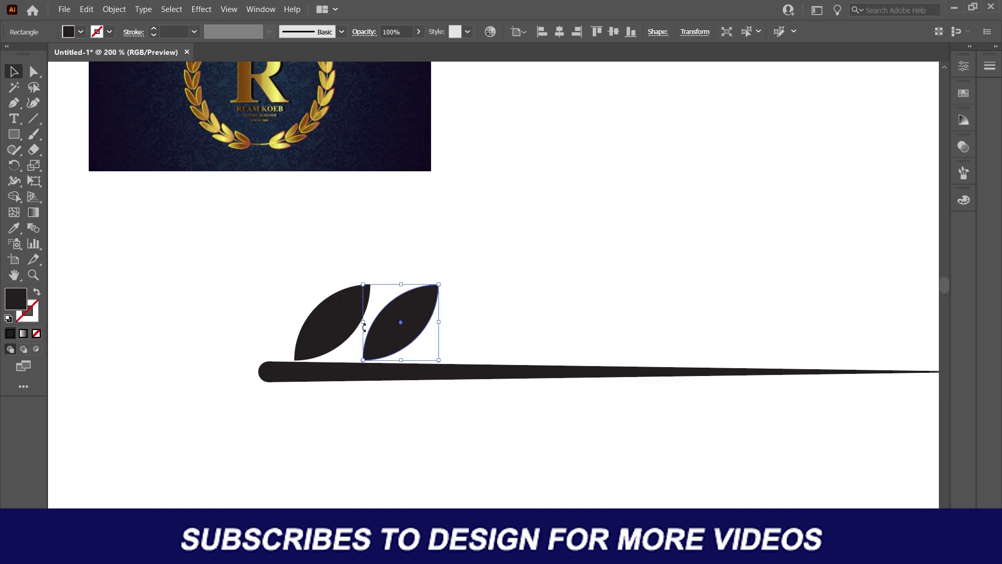
left_click(350, 328, "shift")
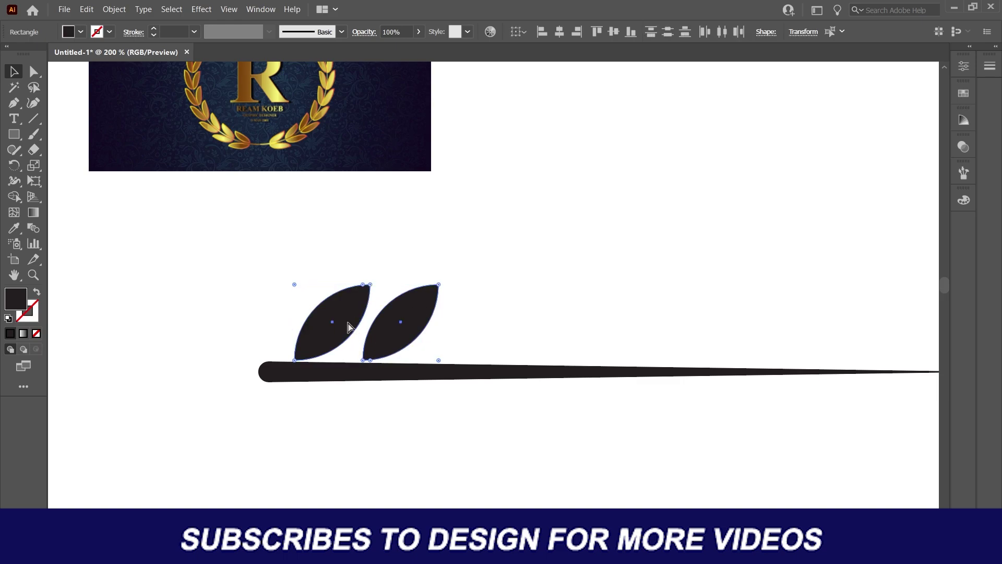
key("ctrl+d")
key("ctrl+d")
key("ctrl+d")
key("ctrl+d")
key("ctrl+d")
key("ctrl+d")
key("ctrl+d")
key("ctrl+d")
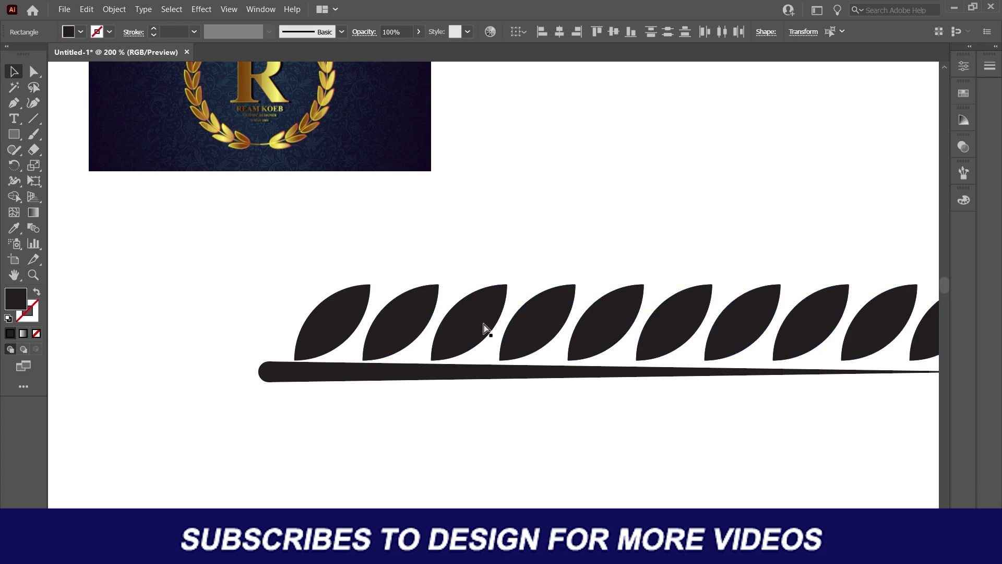
scroll(548, 355, "down", 3)
left_click_drag(516, 389, 468, 393)
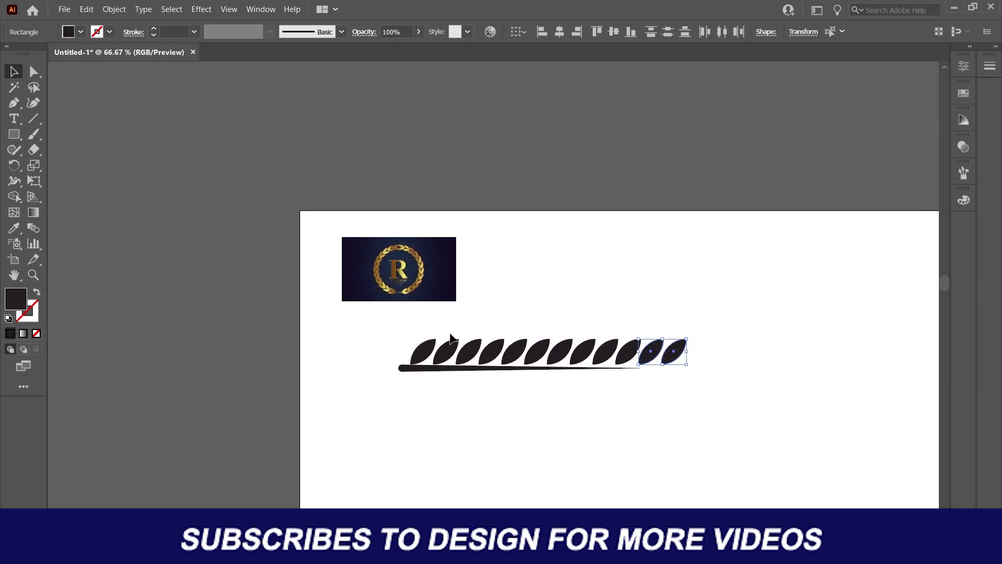
scroll(452, 339, "up", 2)
left_click_drag(512, 441, 420, 386)
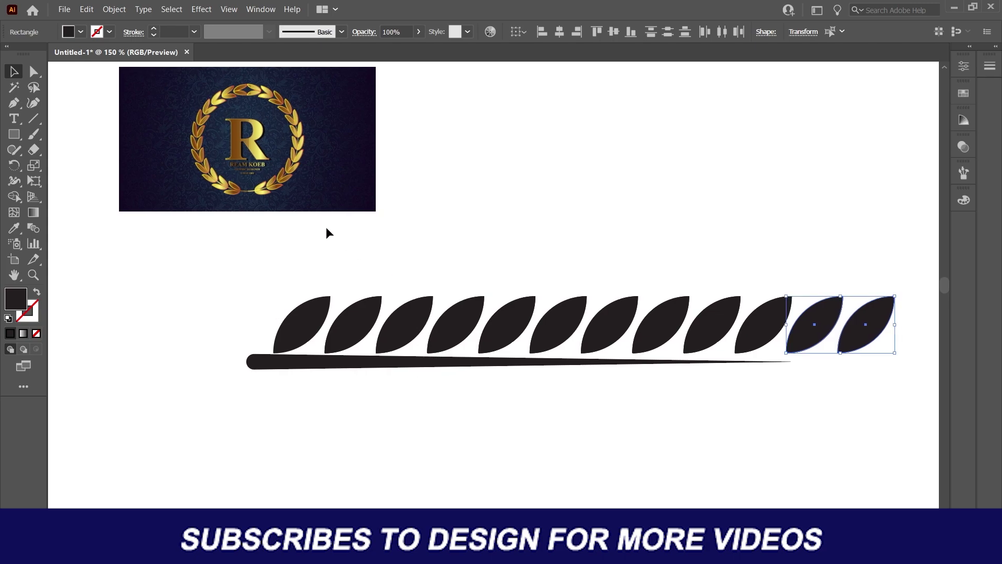
mouse_move(261, 286)
left_mouse_down()
mouse_move(847, 352)
mouse_move(819, 346)
left_mouse_up()
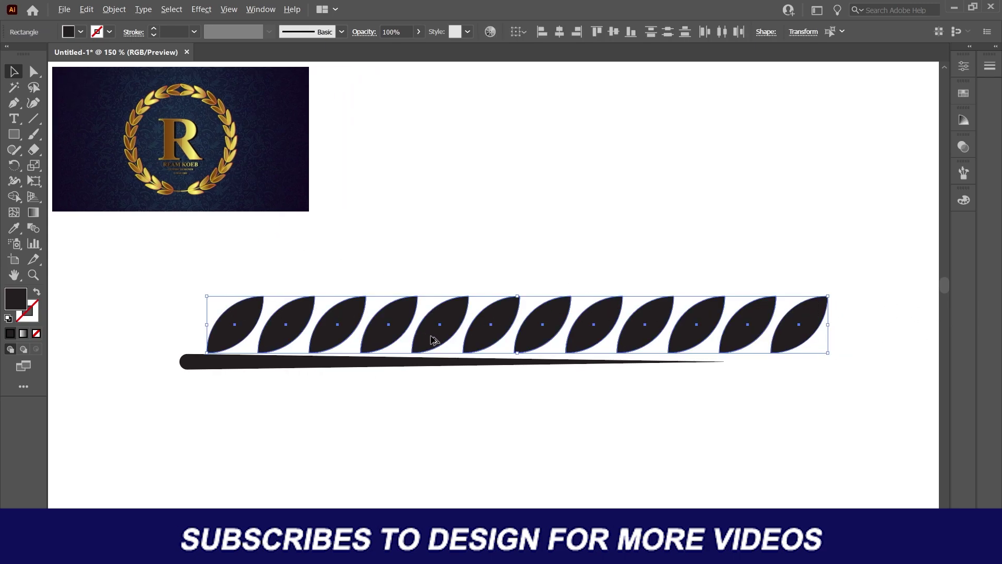
Step: Shift the leaf row along the line and select the lower row of leaves
left_click_drag(432, 339, 416, 413)
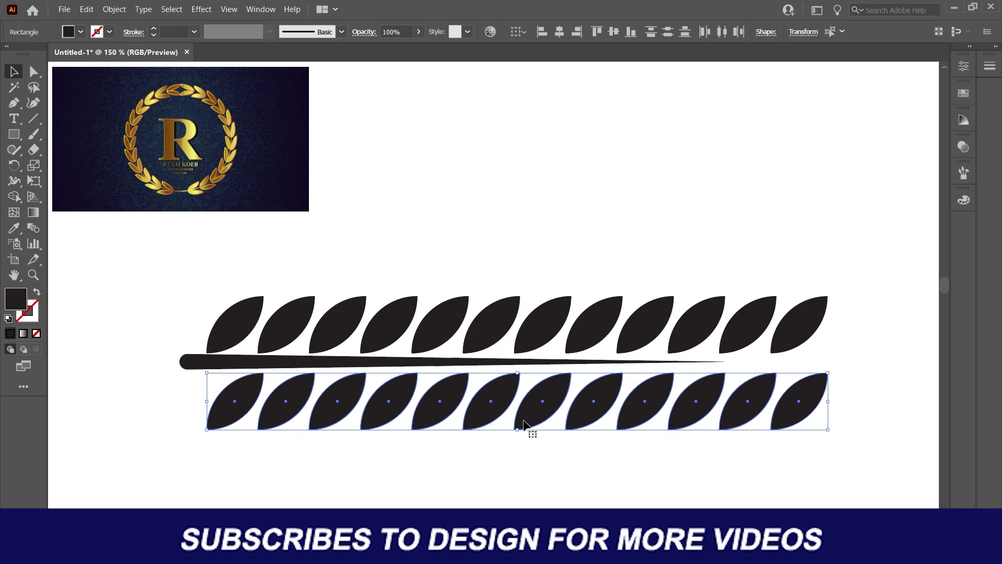
right_click(501, 411)
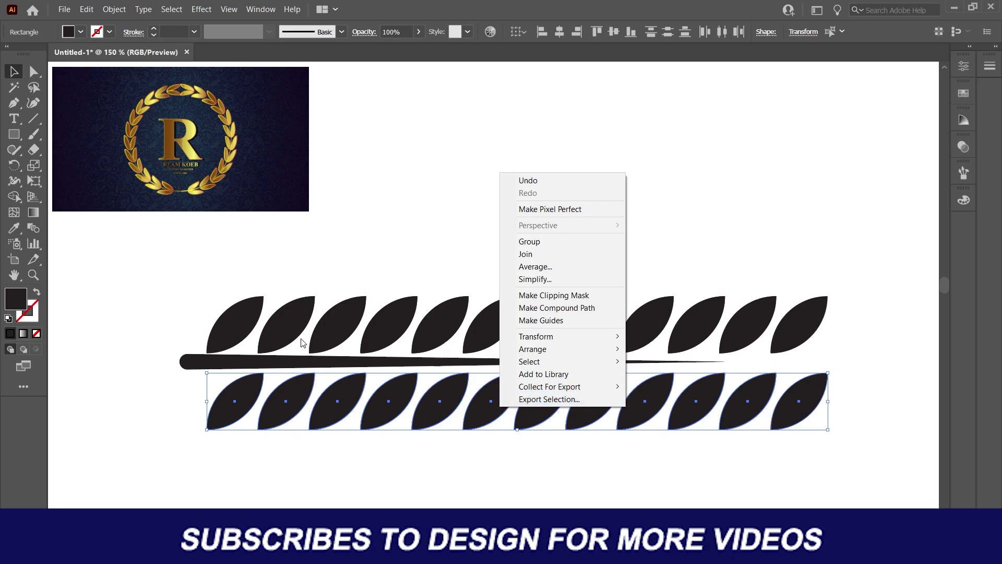
left_click(187, 311)
mouse_move(186, 309)
left_mouse_down()
mouse_move(669, 351)
mouse_move(863, 336)
left_mouse_up()
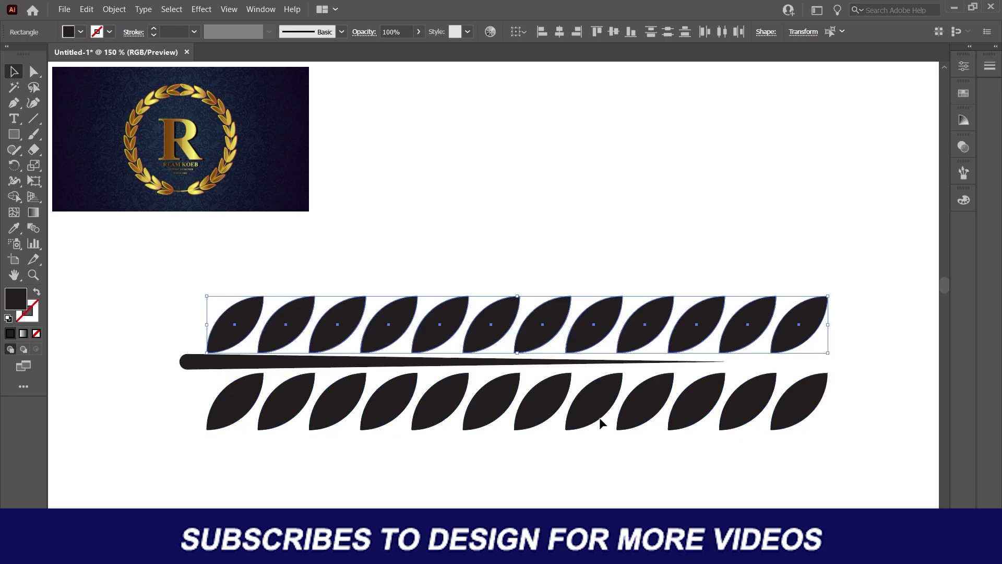
left_click_drag(165, 397, 853, 437)
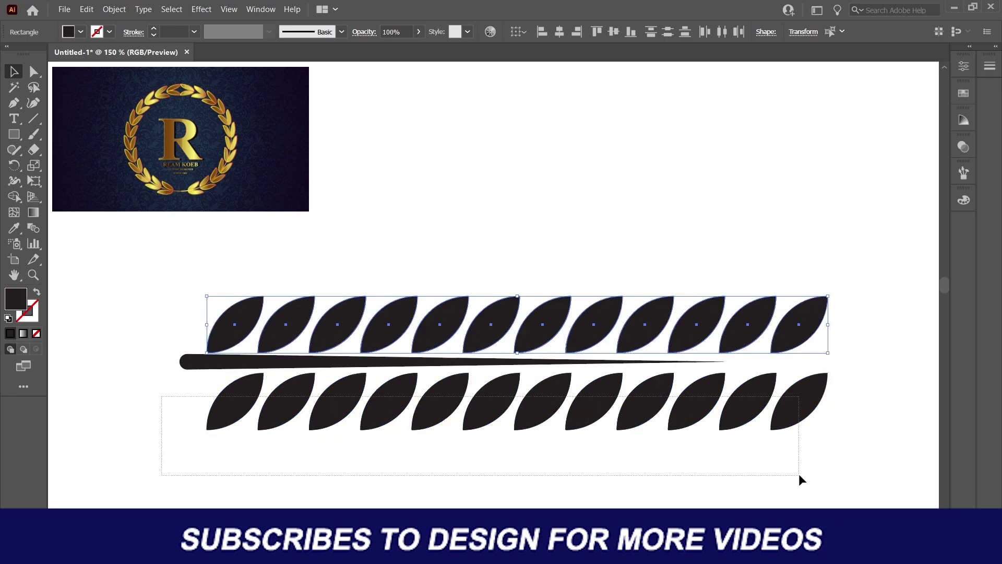
Step: Reflect the lower leaf row across the Vertical axis so it faces the opposite way
right_click(577, 411)
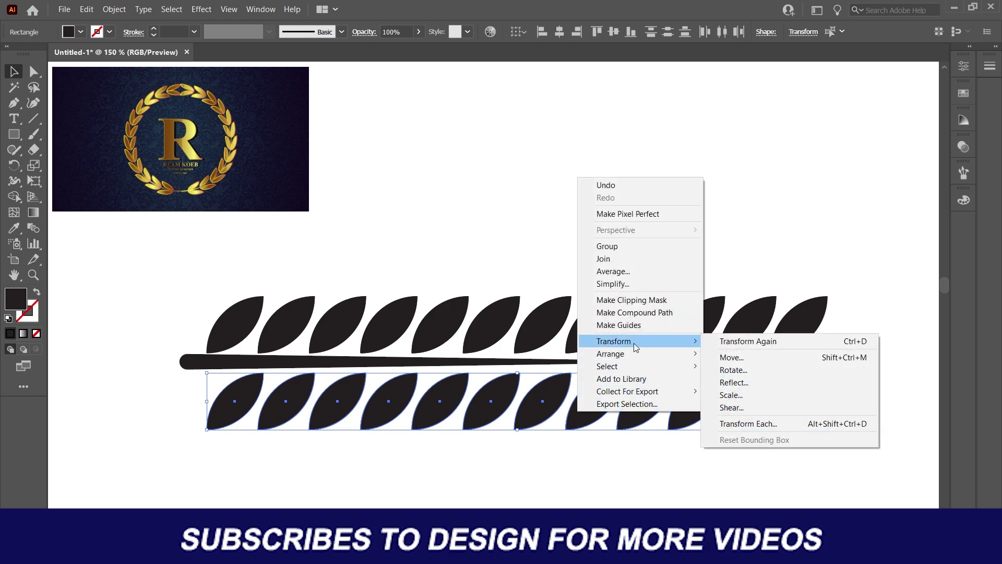
mouse_move(613, 342)
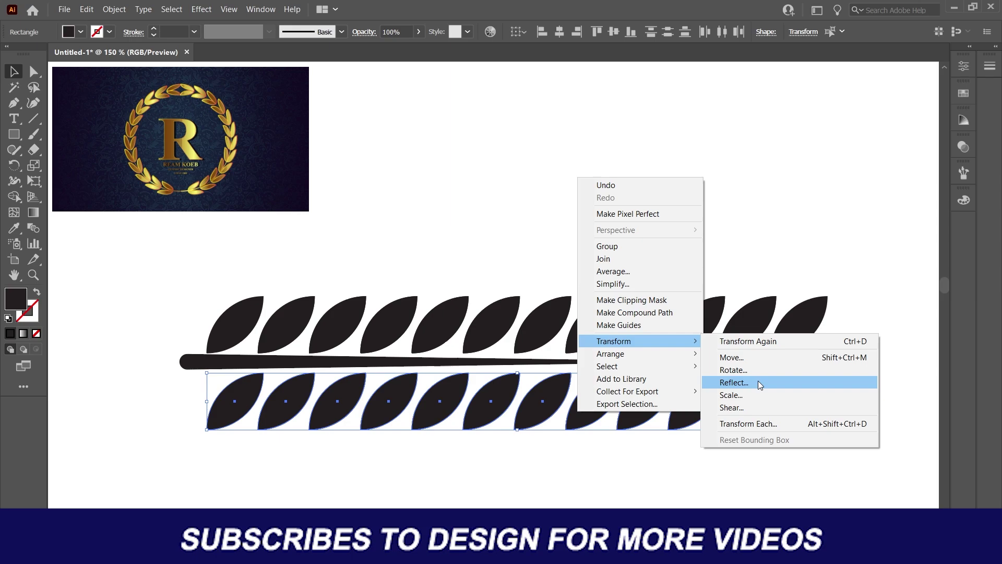
left_click(760, 385)
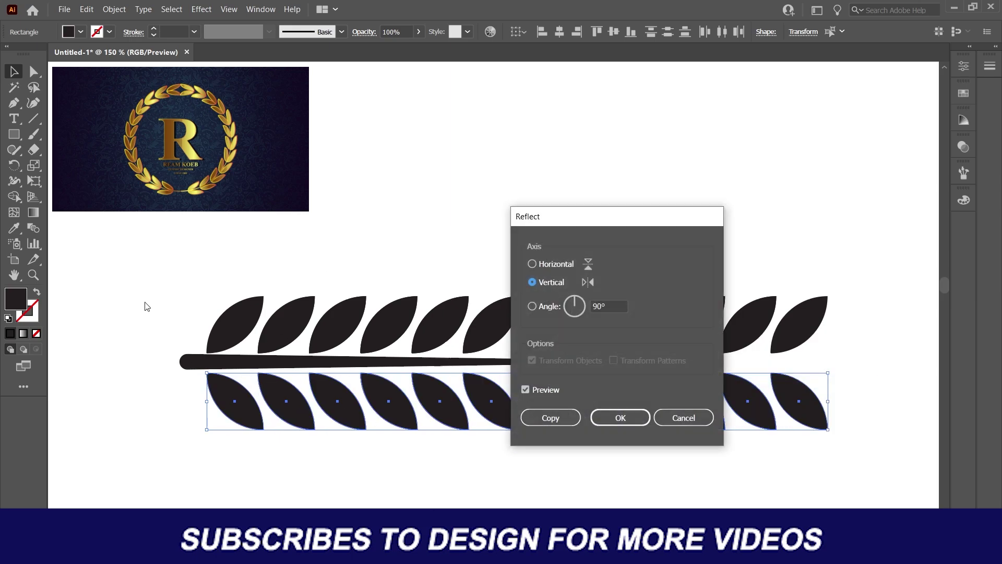
left_click(622, 420)
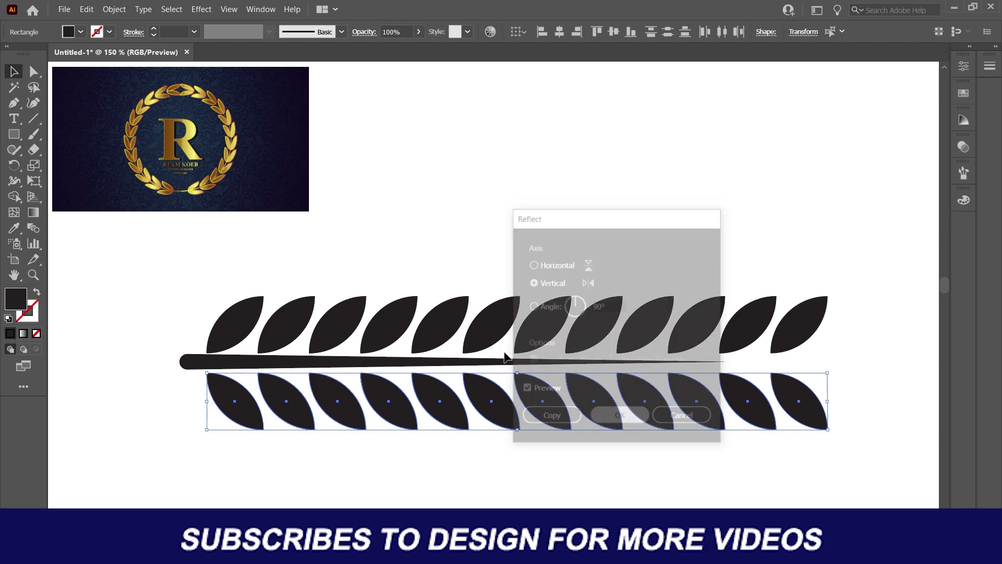
left_click_drag(121, 263, 796, 358)
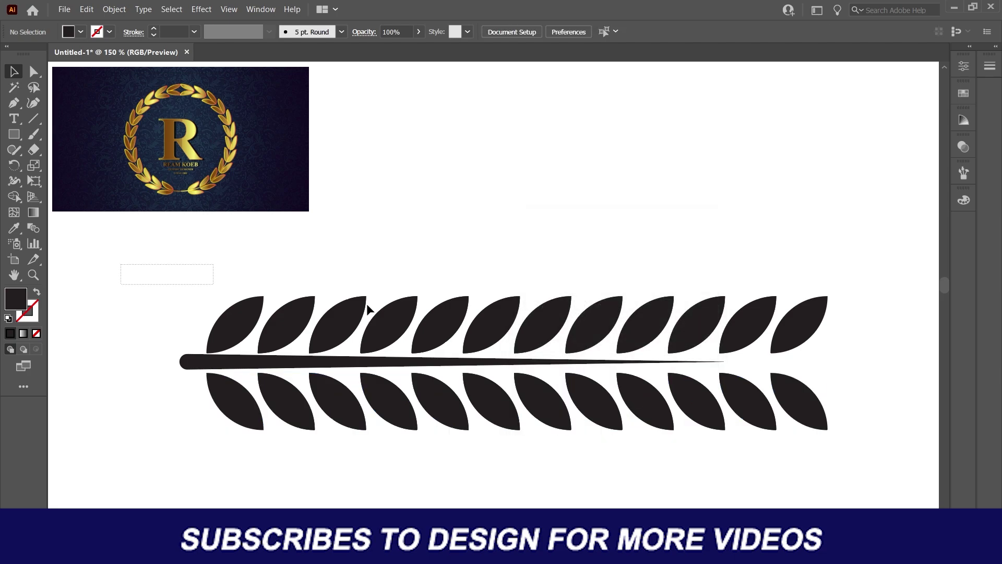
left_click(790, 282)
Step: Apply a Transform effect to the upper leaves: horizontal scale 109%, move 7 px right, 3 px down
left_click_drag(155, 418, 889, 374)
left_click_drag(156, 283, 881, 351)
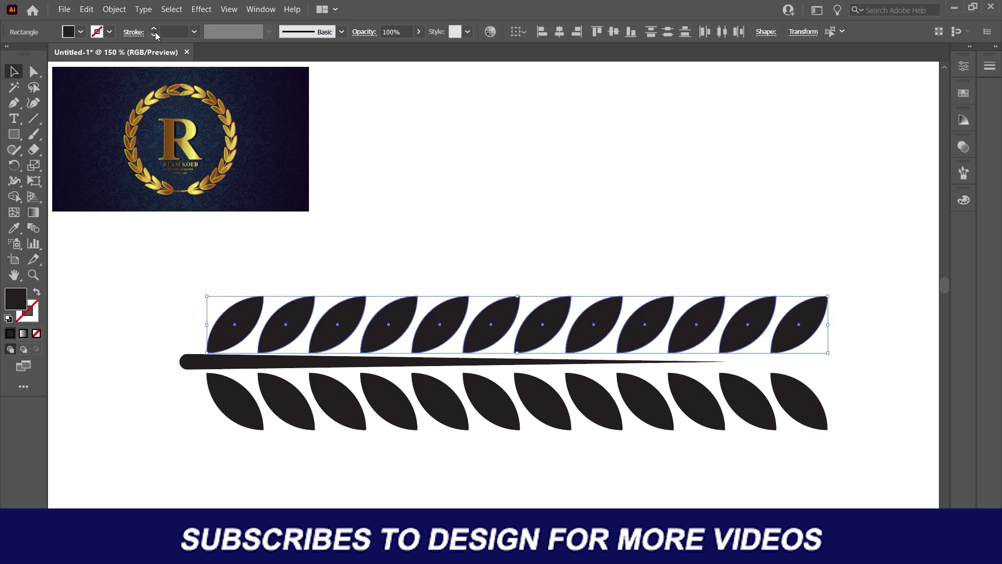
left_click(202, 9)
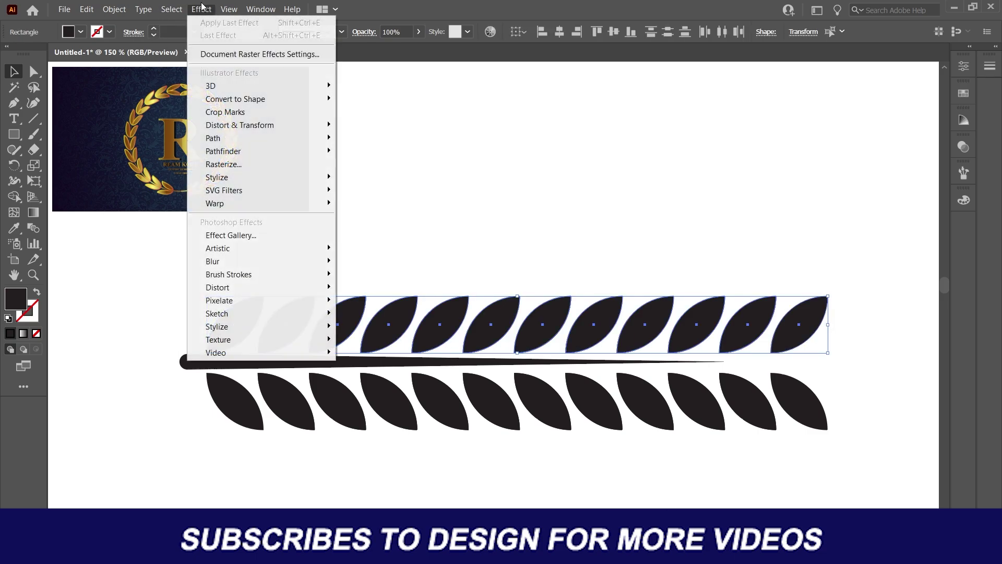
mouse_move(239, 125)
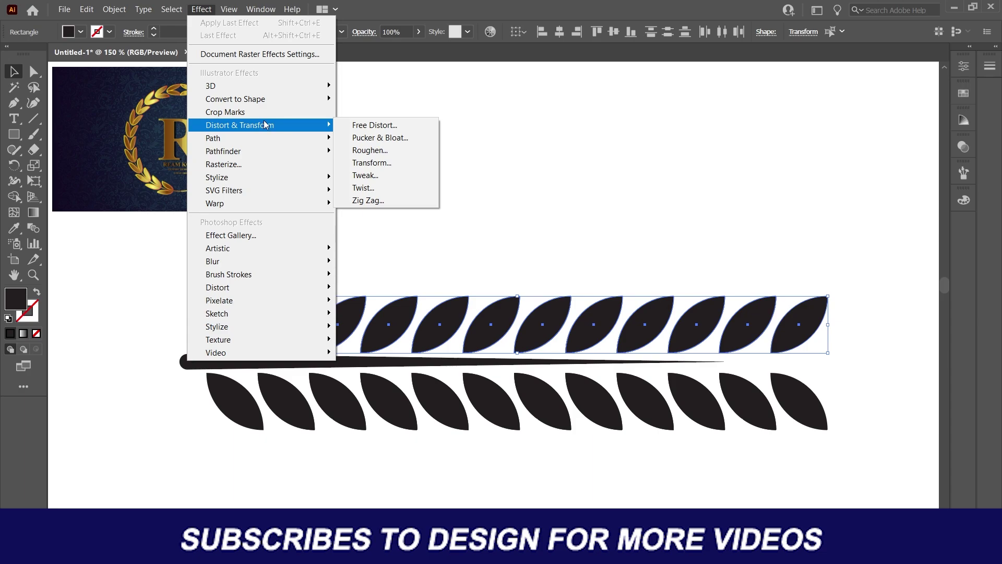
left_click(371, 163)
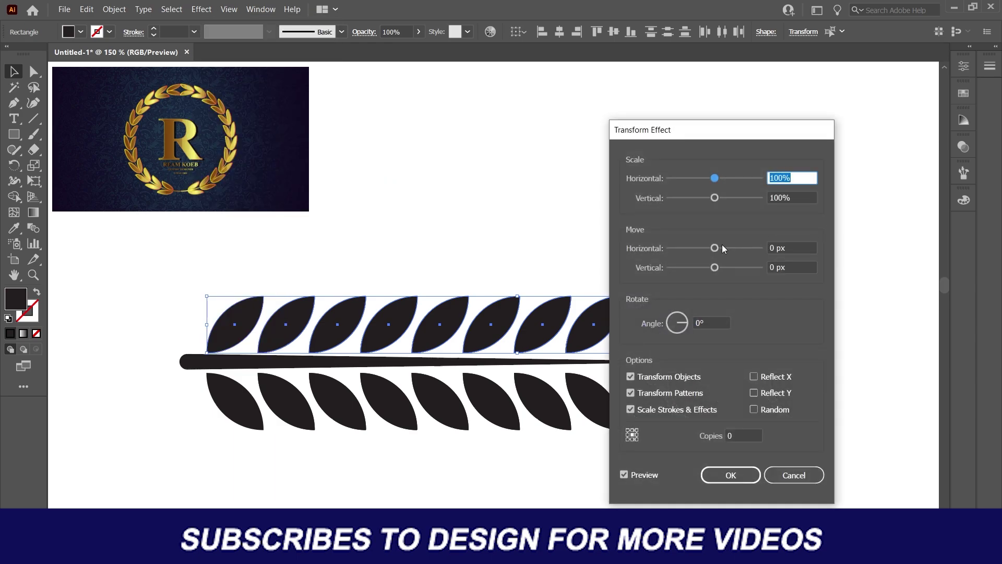
left_click_drag(715, 248, 719, 249)
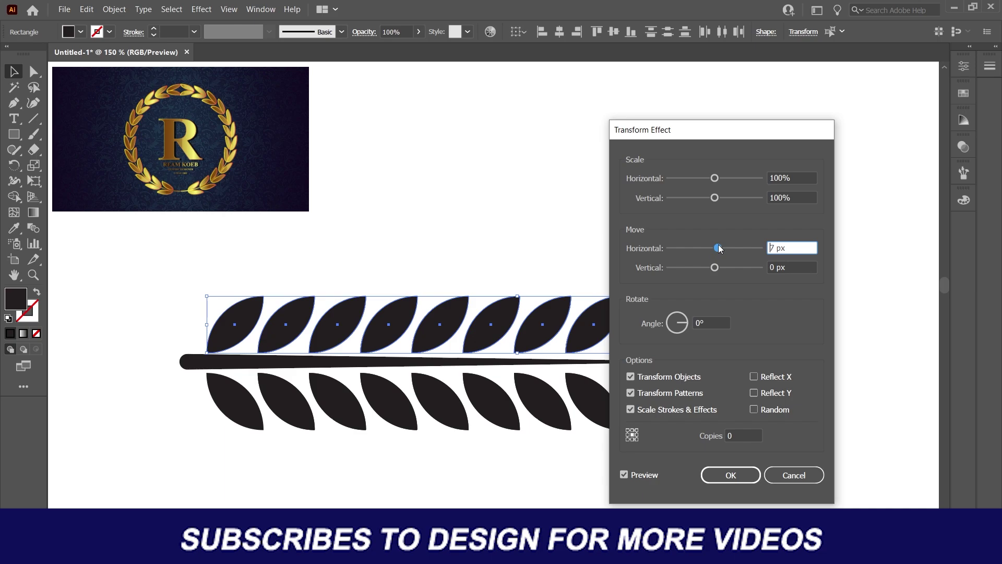
left_click_drag(727, 130, 819, 109)
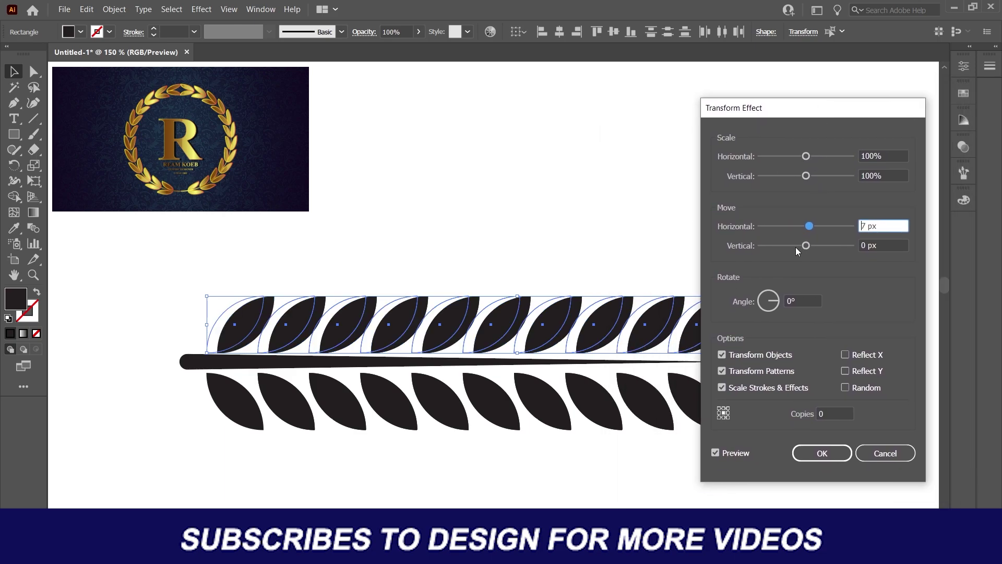
left_click_drag(806, 246, 806, 246)
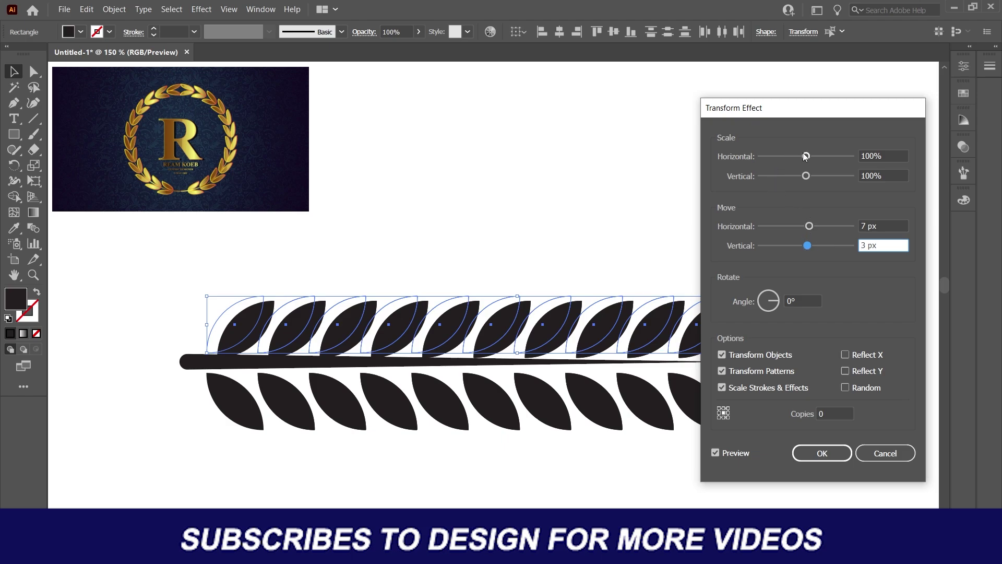
left_click_drag(807, 155, 812, 155)
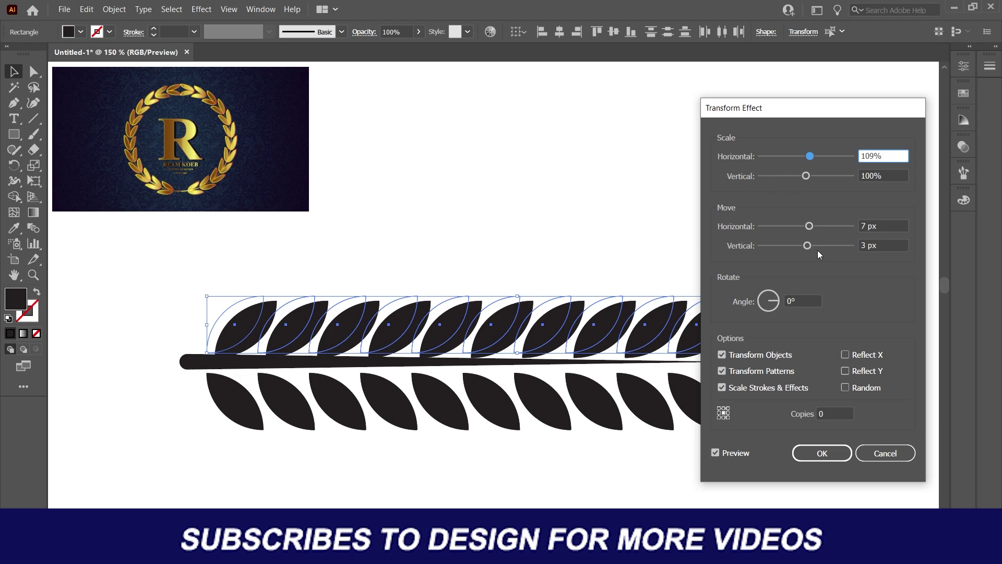
left_click(822, 452)
mouse_move(134, 407)
left_mouse_down()
mouse_move(850, 452)
mouse_move(845, 443)
left_mouse_up()
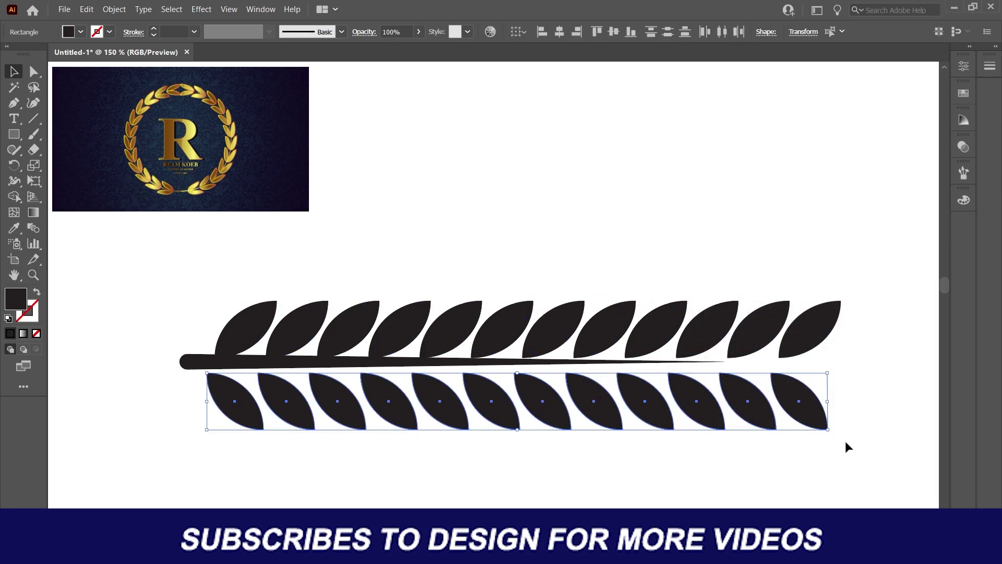
left_click(833, 349)
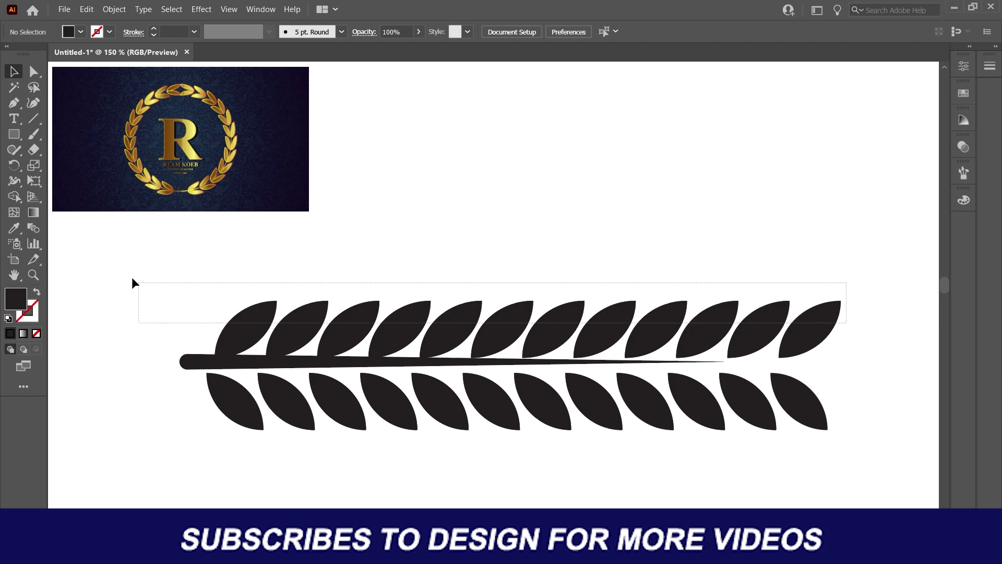
left_click_drag(684, 325, 135, 285)
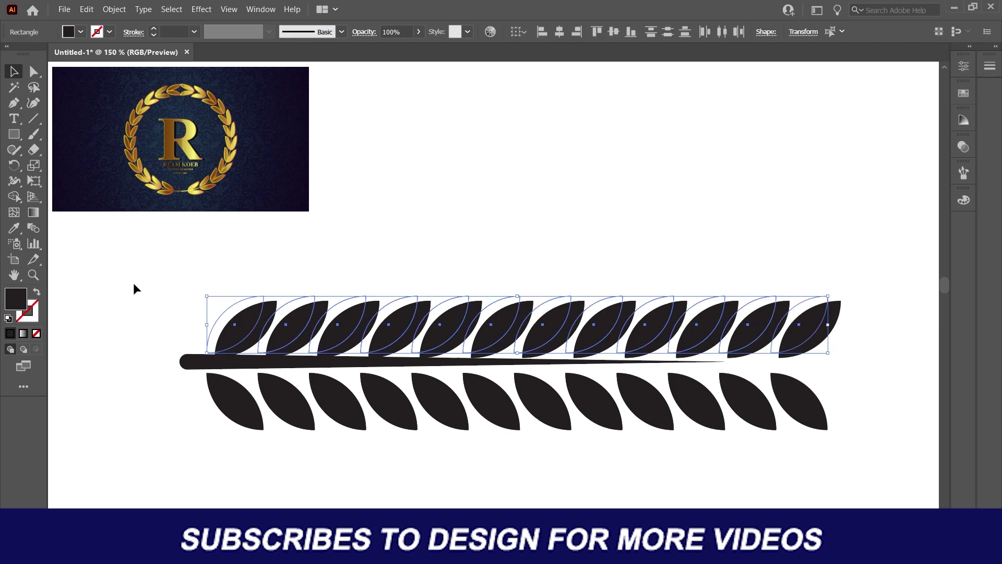
left_click(871, 284)
left_click_drag(66, 252, 889, 352)
left_click(498, 227)
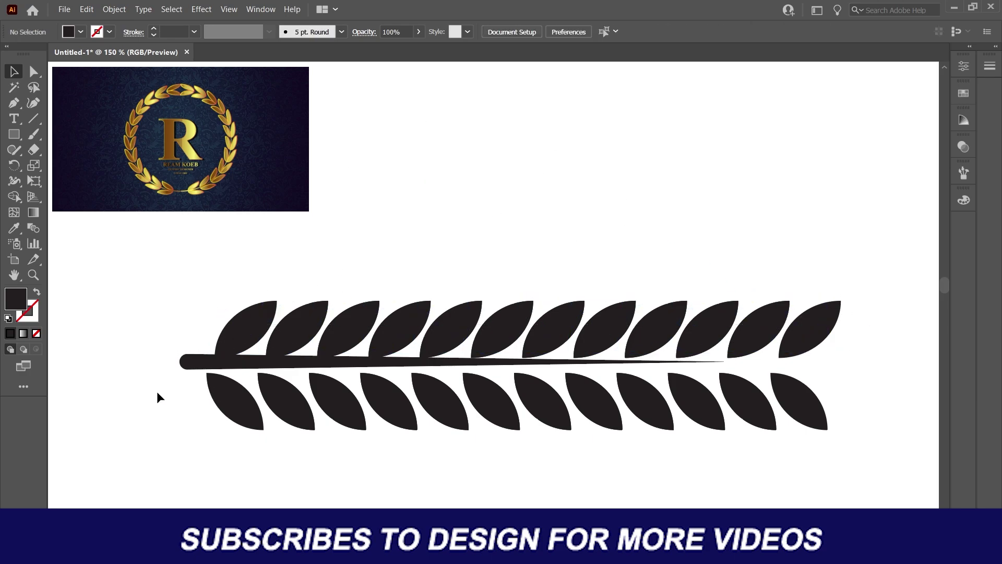
mouse_move(157, 393)
left_mouse_down()
mouse_move(779, 452)
mouse_move(847, 449)
left_mouse_up()
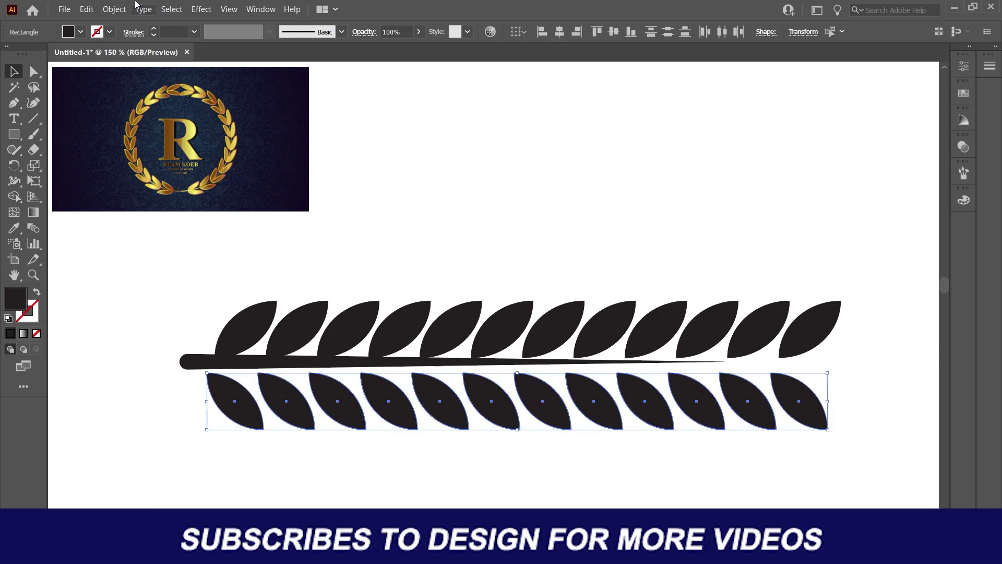
left_click(201, 9)
mouse_move(239, 124)
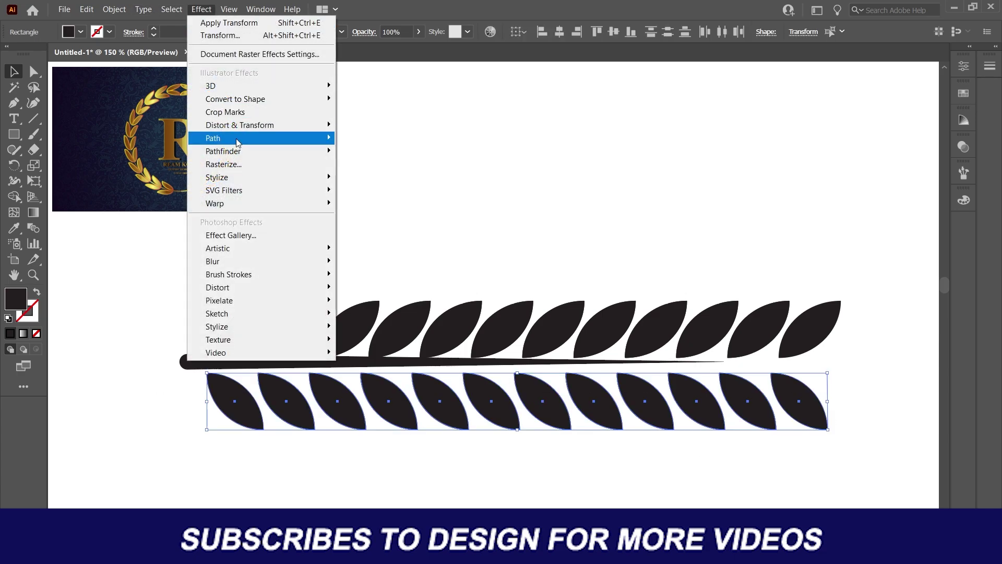
left_click(400, 162)
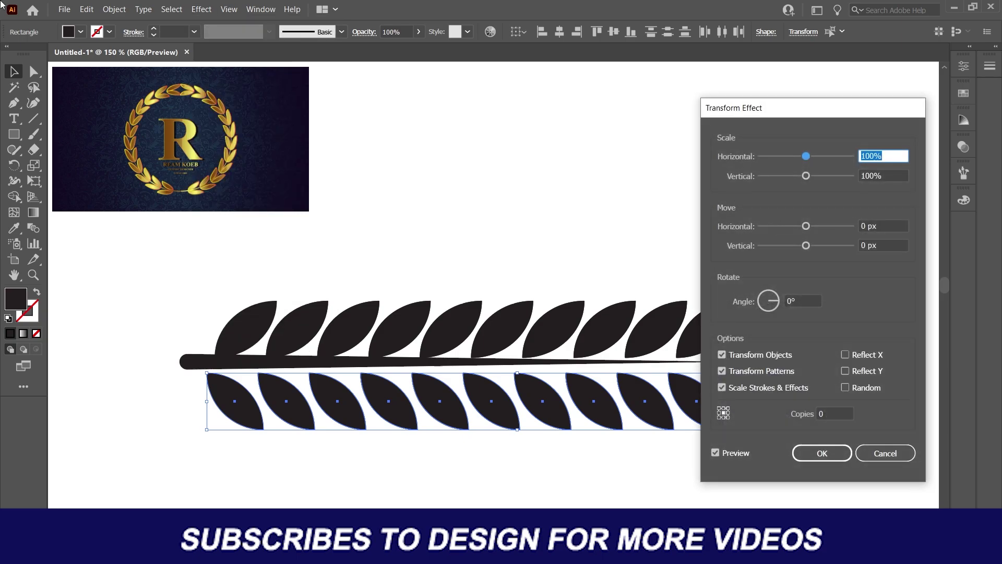
key("BackSpace")
type("109")
left_click(867, 226)
double_click(866, 224)
type("7")
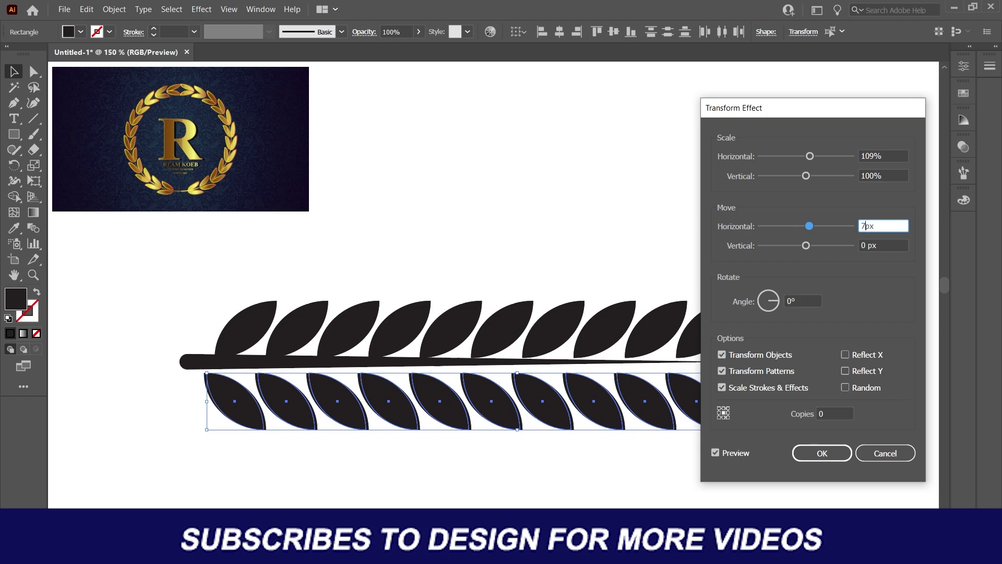
left_click(866, 245)
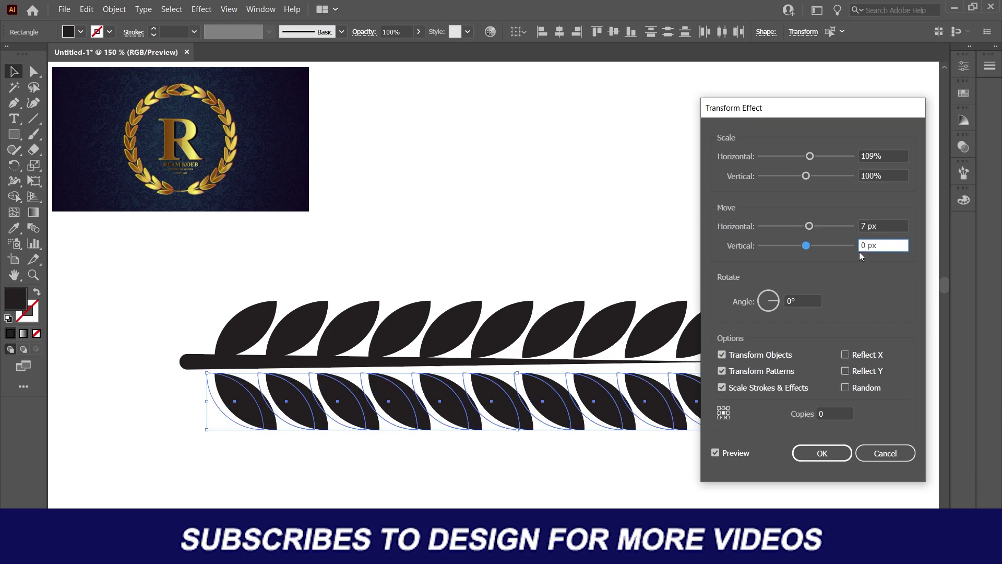
left_click_drag(807, 249, 801, 250)
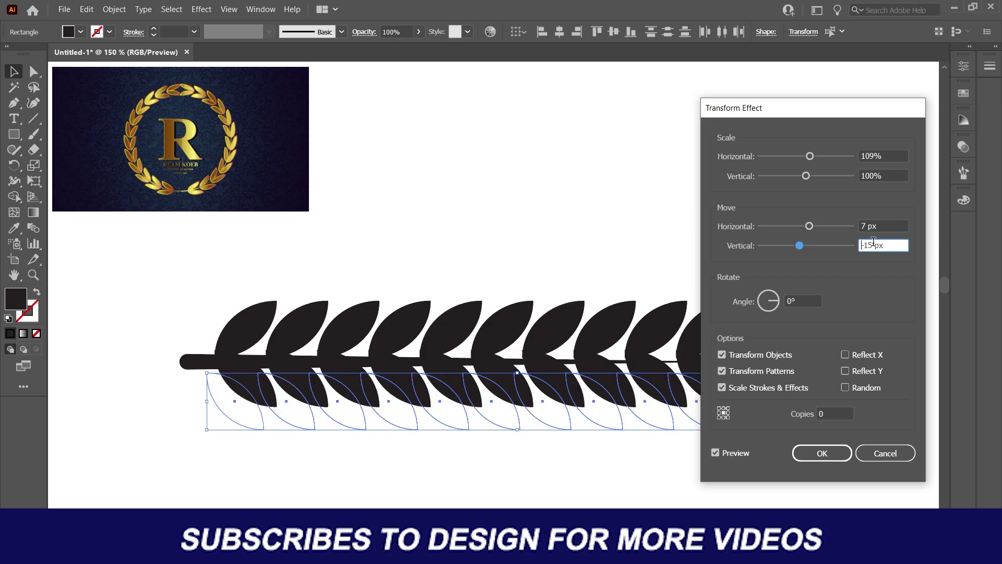
key("Return")
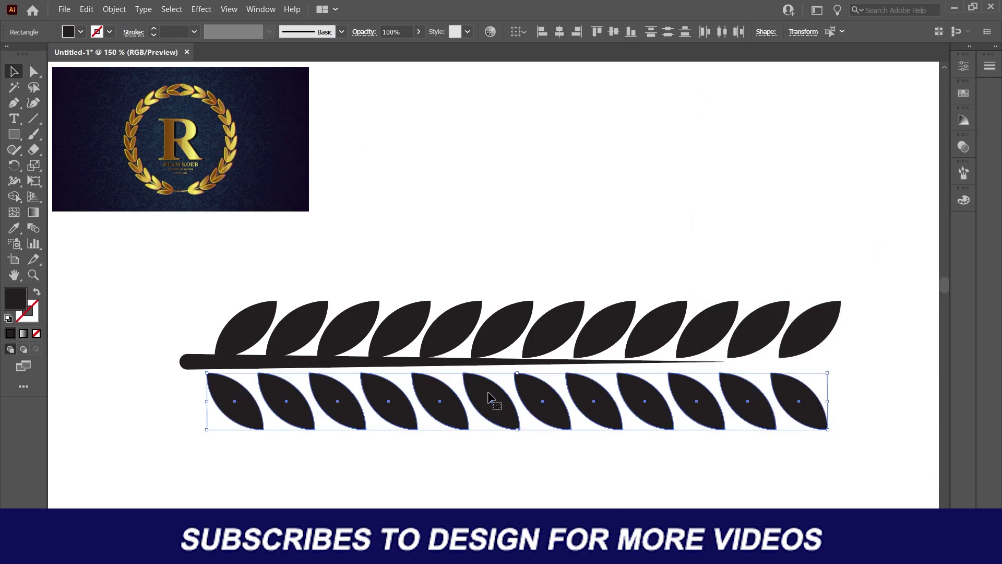
Step: Set the lower leaves' Transform effect to 109% scale, 7 px horizontal and -5 px vertical move
left_click(201, 9)
mouse_move(239, 125)
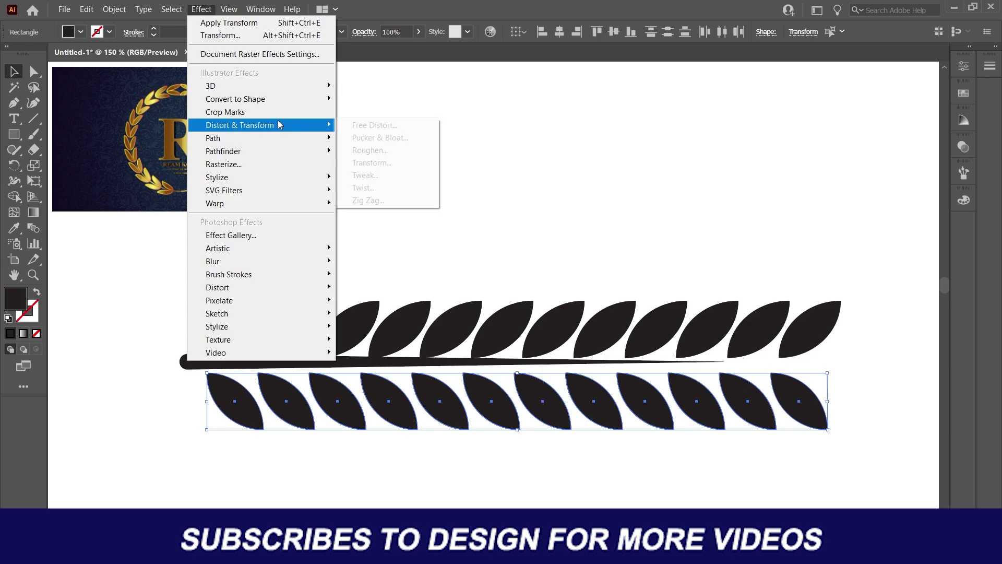
left_click(389, 167)
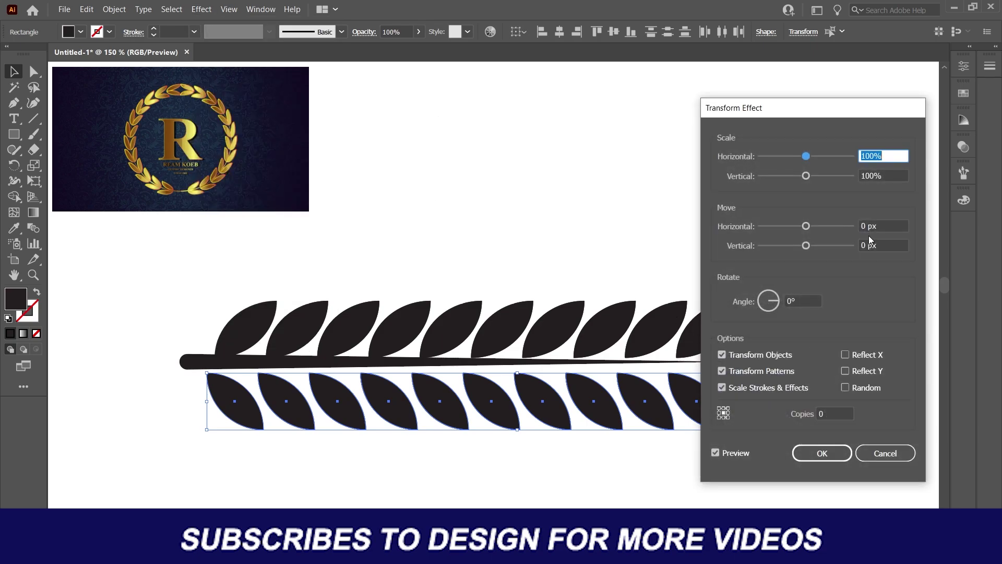
type("10")
type("9")
left_click(865, 224)
double_click(865, 224)
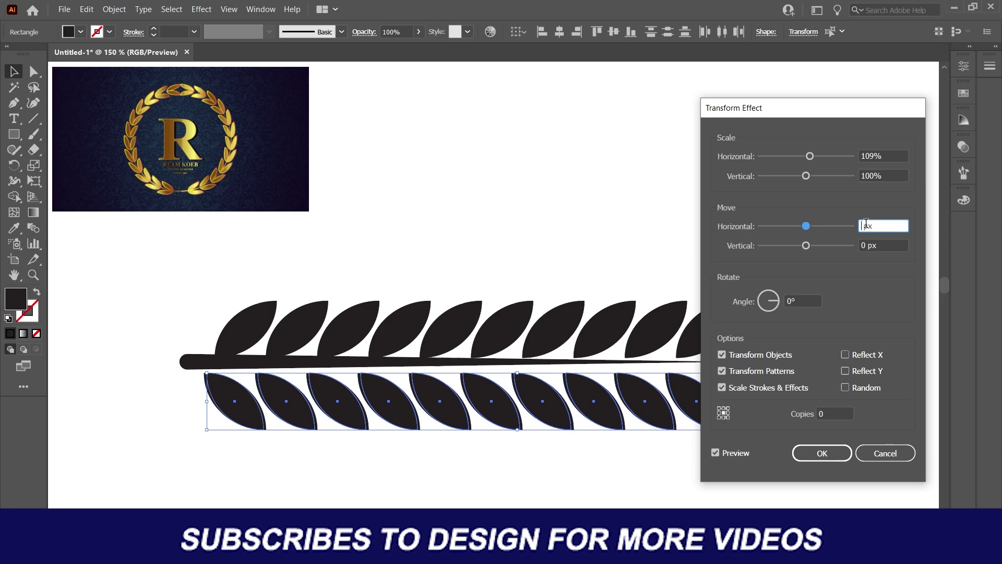
type("7")
left_click_drag(806, 246, 798, 245)
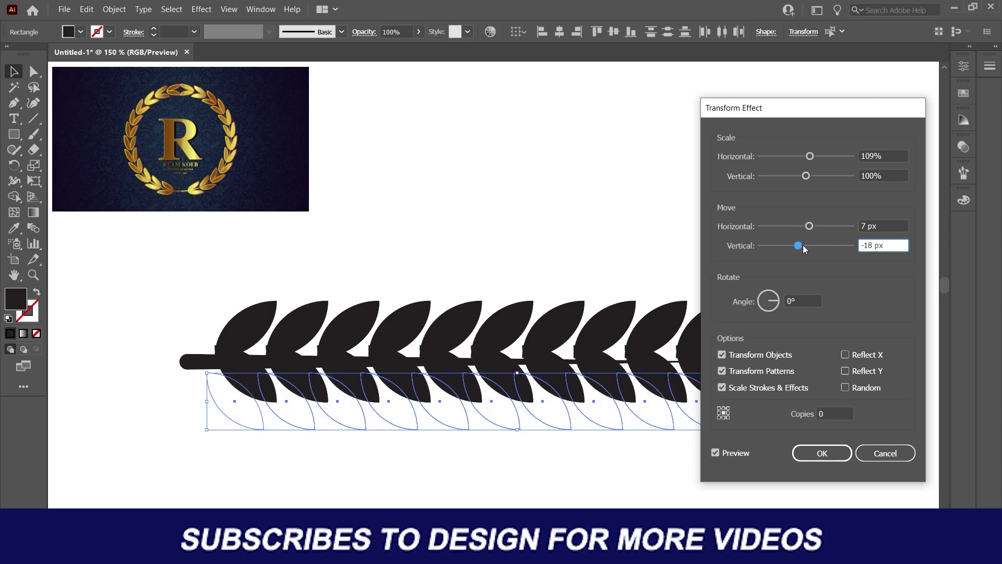
left_click(803, 245)
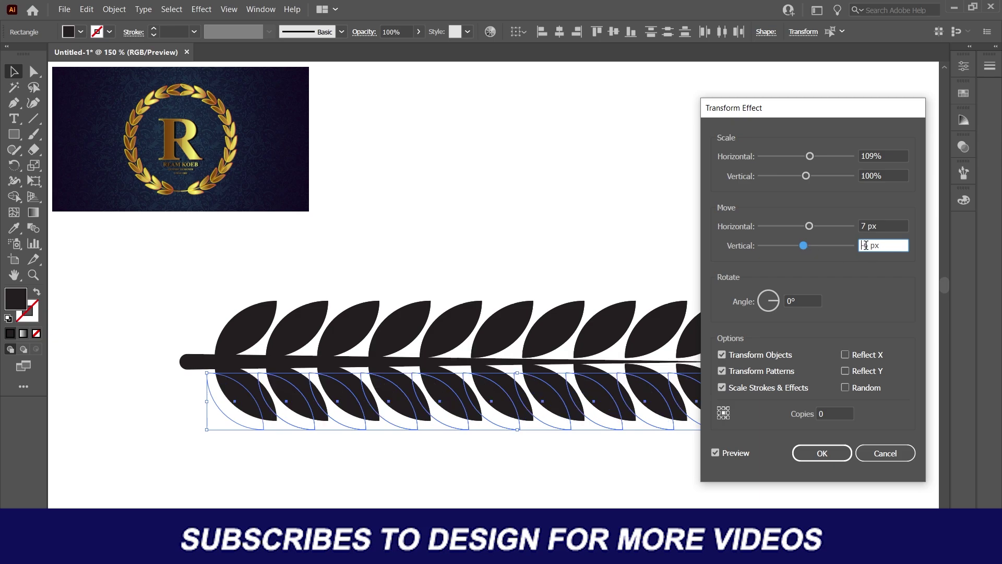
key("BackSpace")
type("5")
left_click(825, 452)
Step: Click individual lower and upper leaves to compare the rows, then clear the selection
left_click(593, 452)
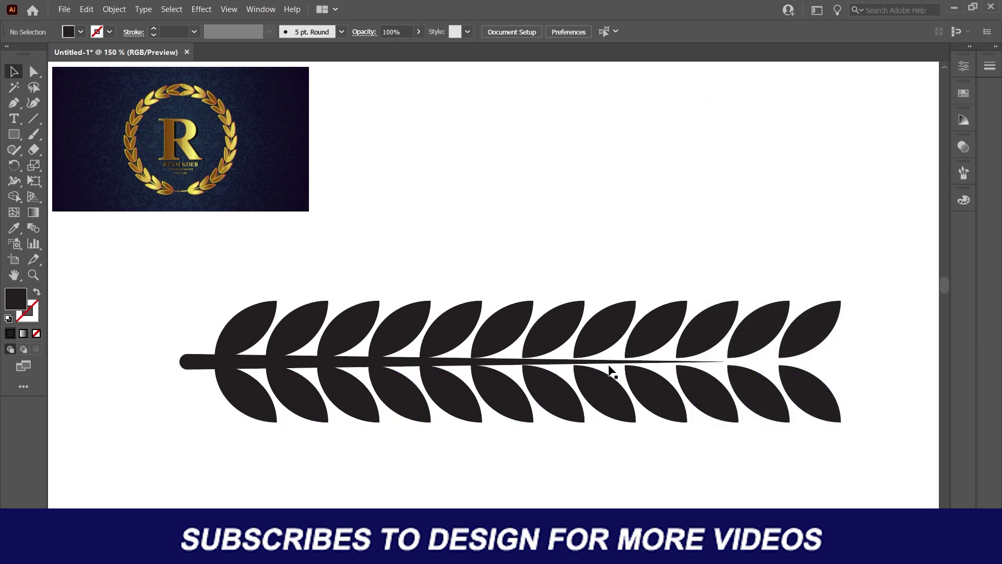
left_click(742, 389)
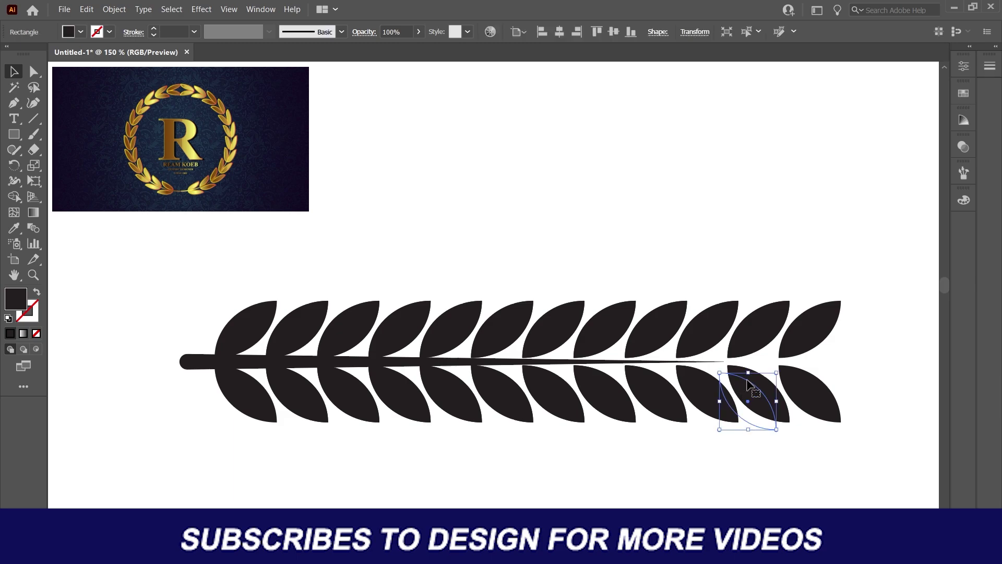
left_click(796, 393)
left_click(802, 329)
left_click(863, 280)
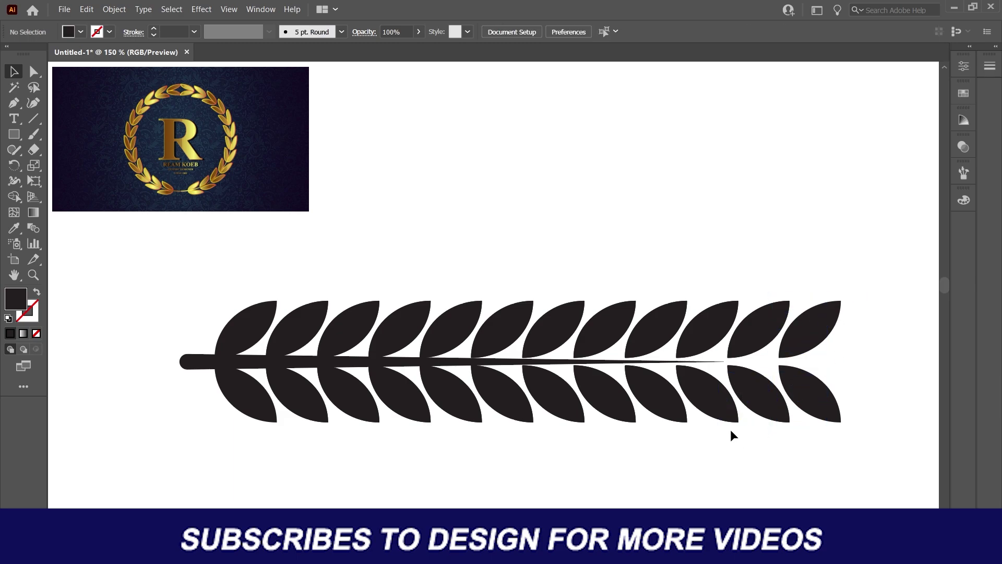
Step: Scale the leaf branch down to about 77% and move it left and up
mouse_move(121, 299)
left_mouse_down()
mouse_move(395, 335)
mouse_move(864, 448)
left_mouse_up()
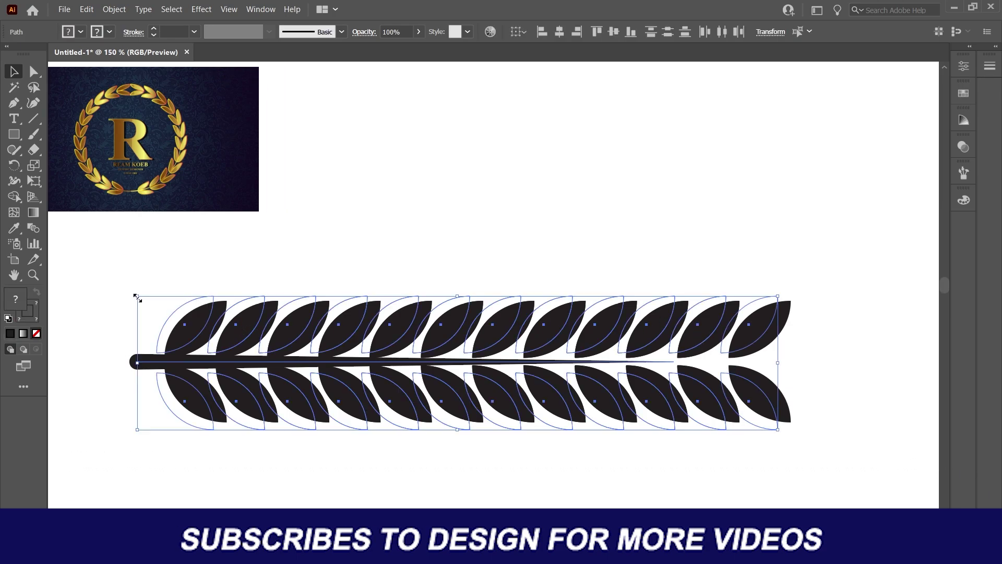
left_click_drag(140, 297, 291, 327)
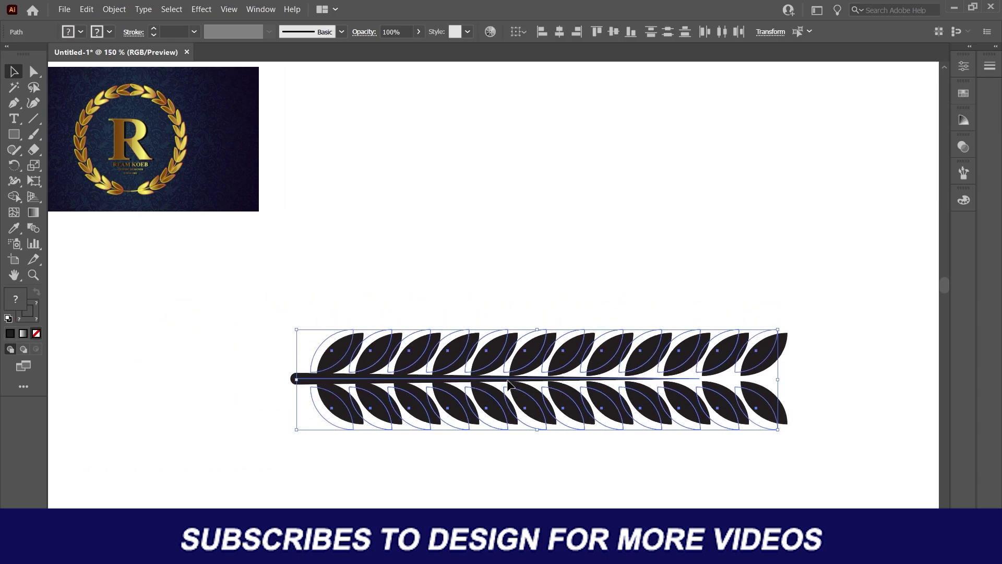
mouse_move(496, 382)
left_mouse_down()
mouse_move(369, 360)
mouse_move(284, 367)
left_mouse_up()
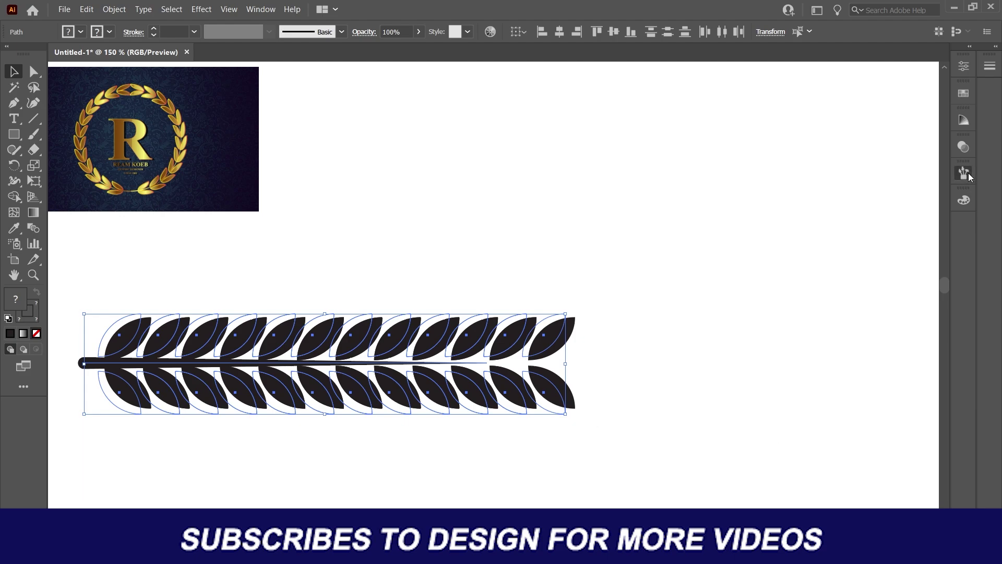
Step: Show the Brushes panel and drag the reselected leaf branch into it as a new brush
left_click(968, 174)
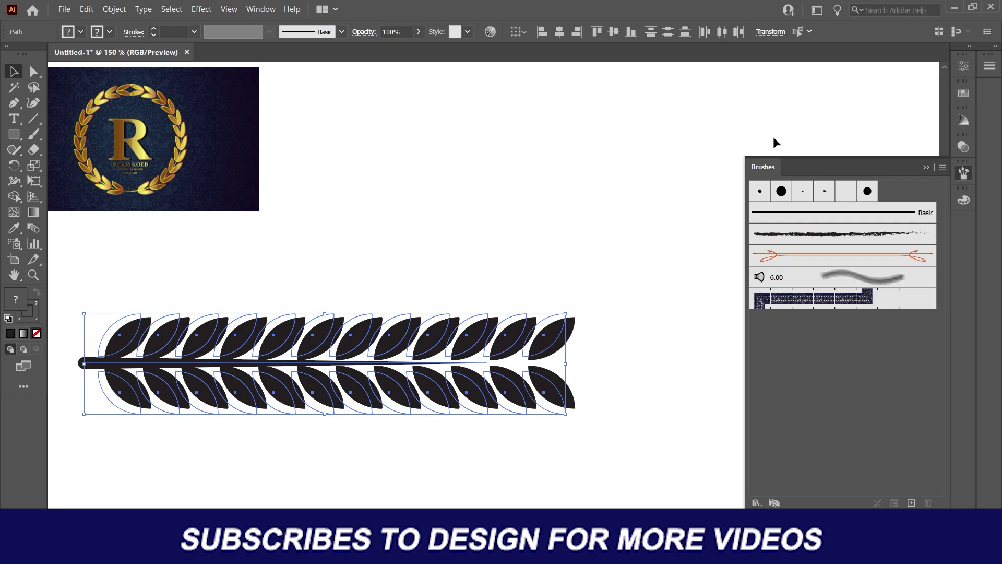
left_click(964, 173)
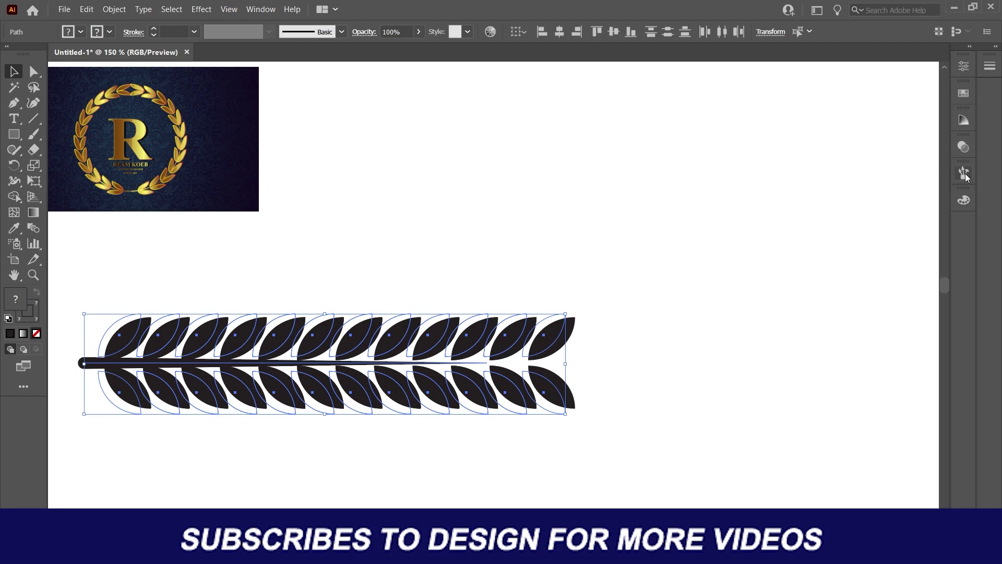
left_click(276, 9)
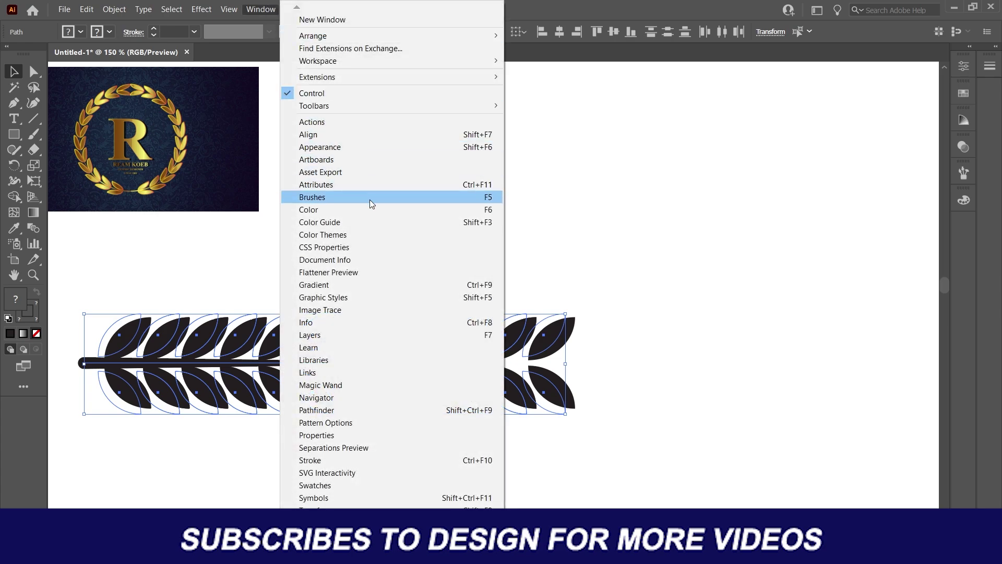
left_click(771, 291)
left_click(964, 172)
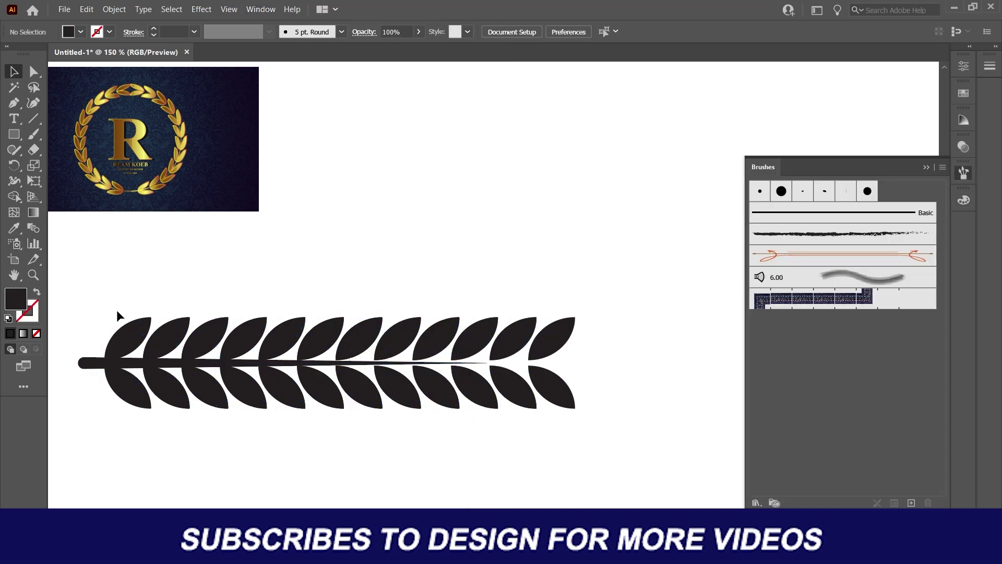
left_click_drag(77, 314, 564, 472)
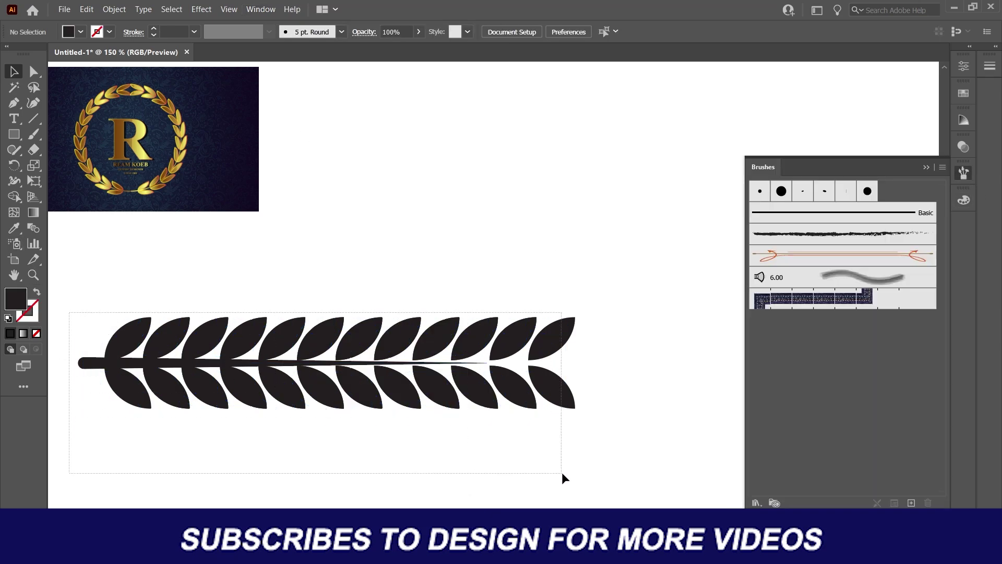
left_click_drag(298, 306, 876, 371)
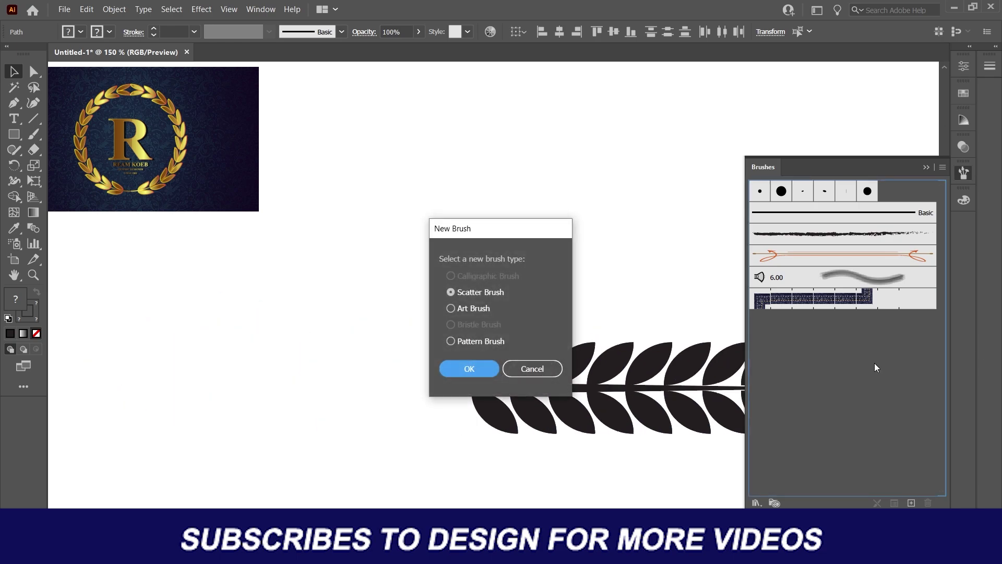
Step: Make the leaf branch an Art Brush with Tints colorization, then move the original branch aside
left_click(528, 374)
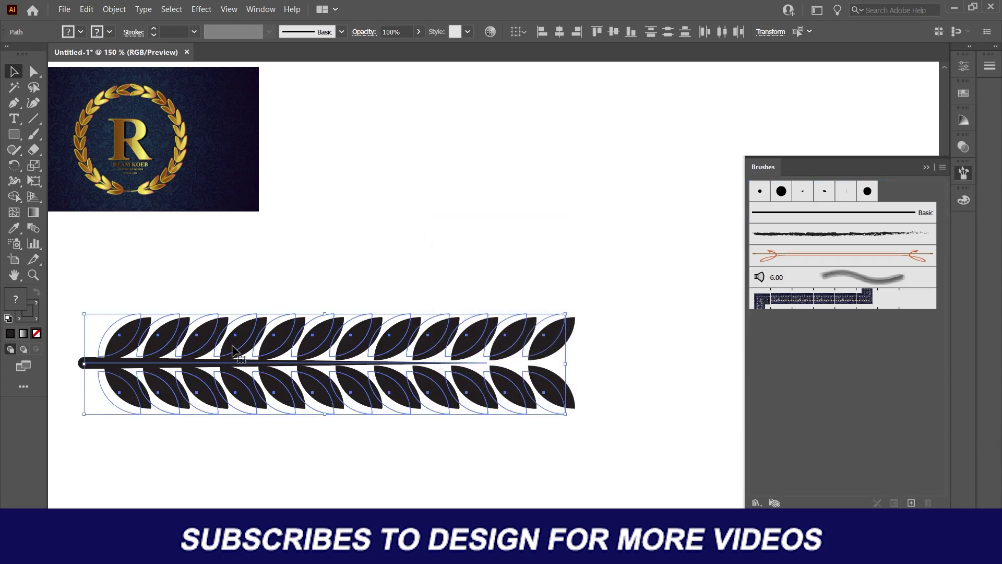
left_click_drag(344, 352, 885, 422)
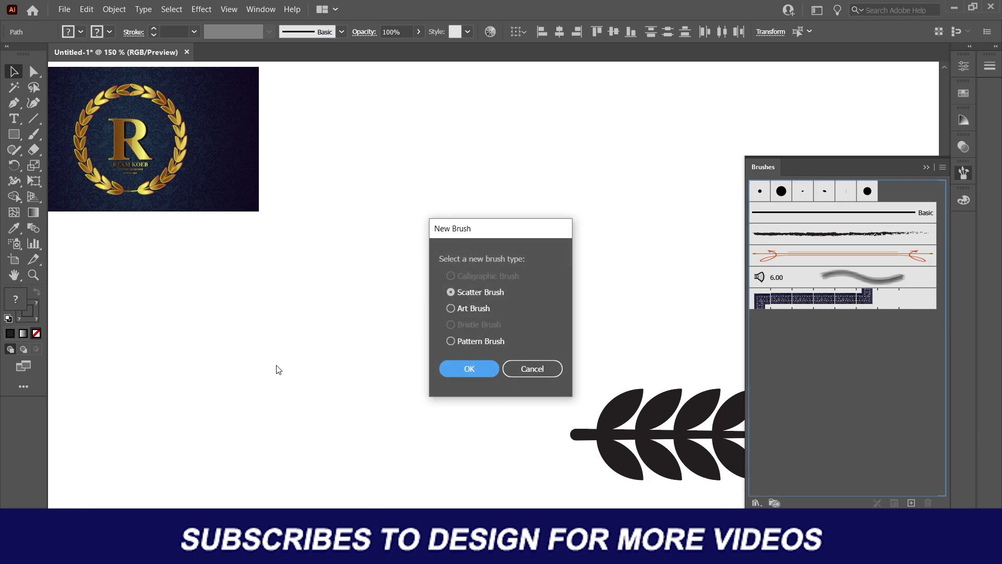
left_click(451, 309)
left_click(469, 368)
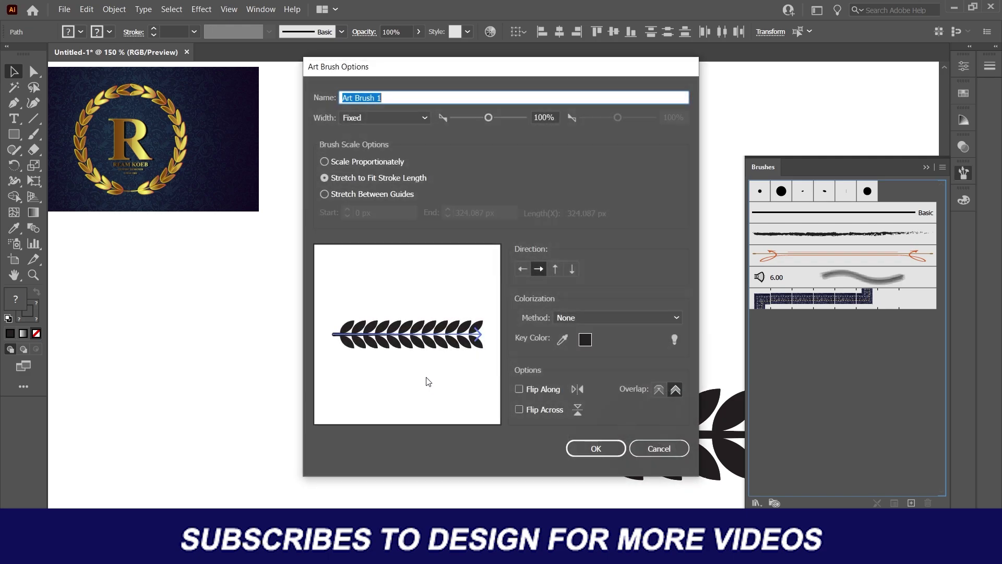
left_click(564, 321)
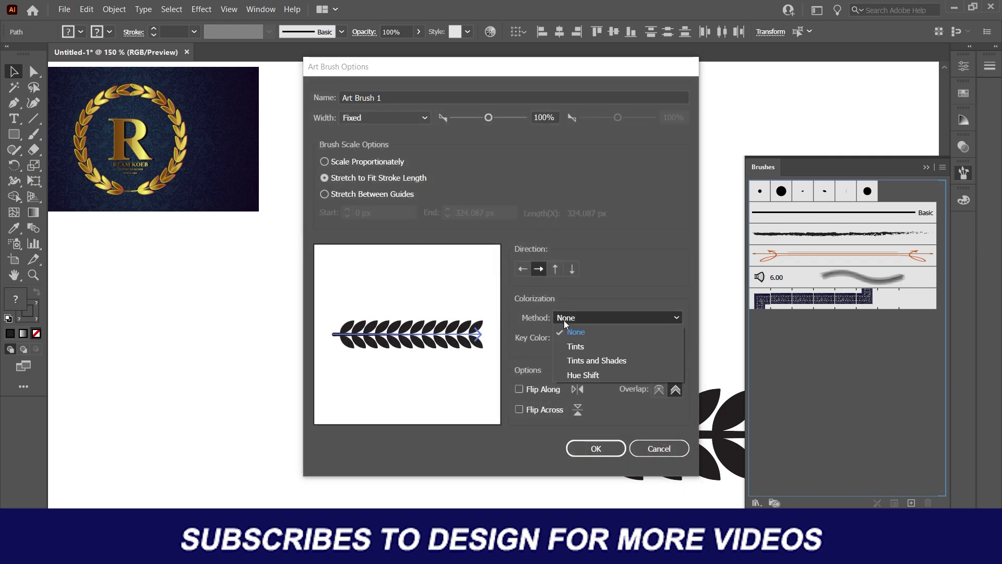
left_click(584, 346)
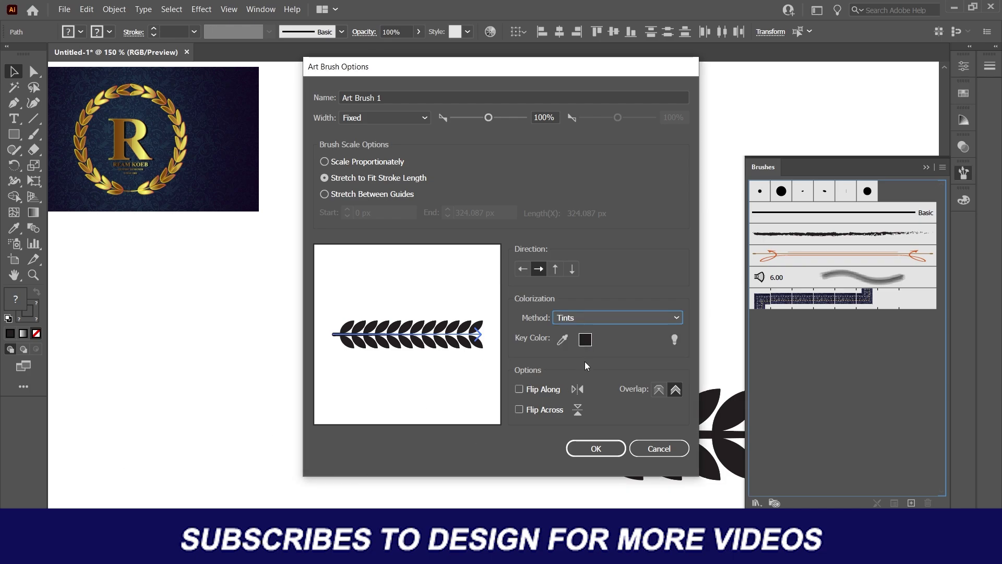
left_click(599, 449)
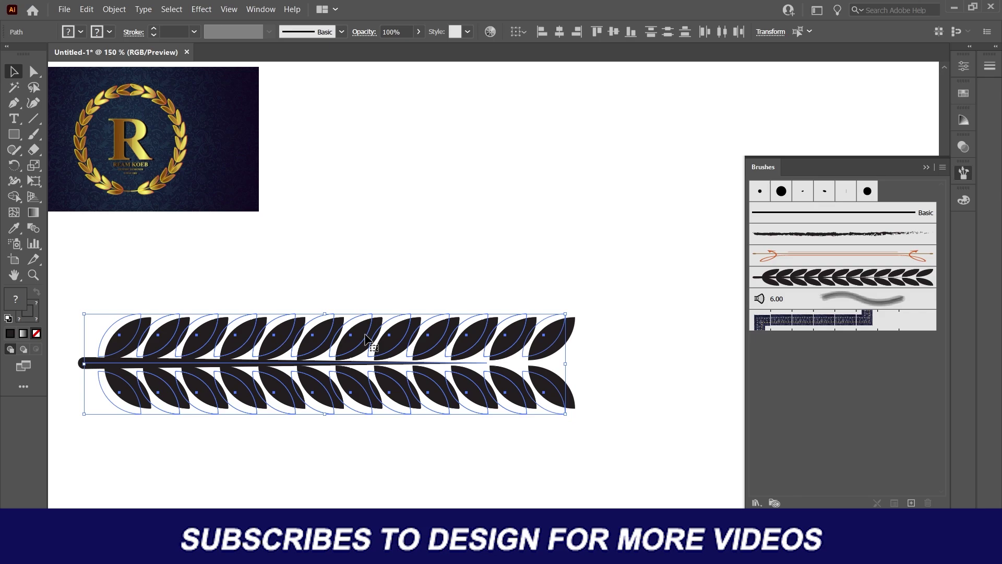
mouse_move(366, 339)
left_mouse_down()
mouse_move(998, 465)
mouse_move(554, 492)
left_mouse_up()
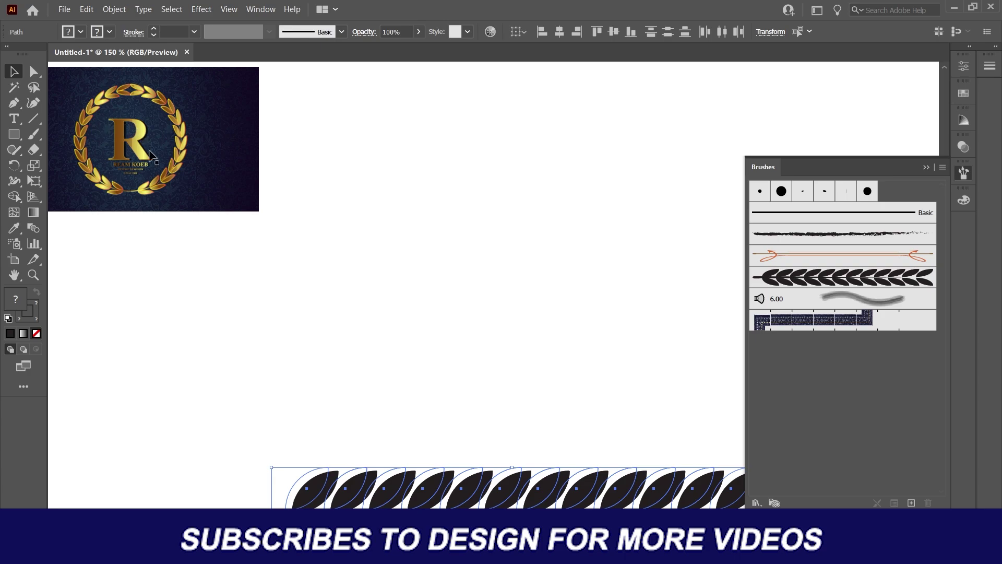
Step: Draw a large dark circle below the logo reference with the Ellipse tool and recentre the view
scroll(152, 150, "up", 4)
scroll(259, 201, "down", 2)
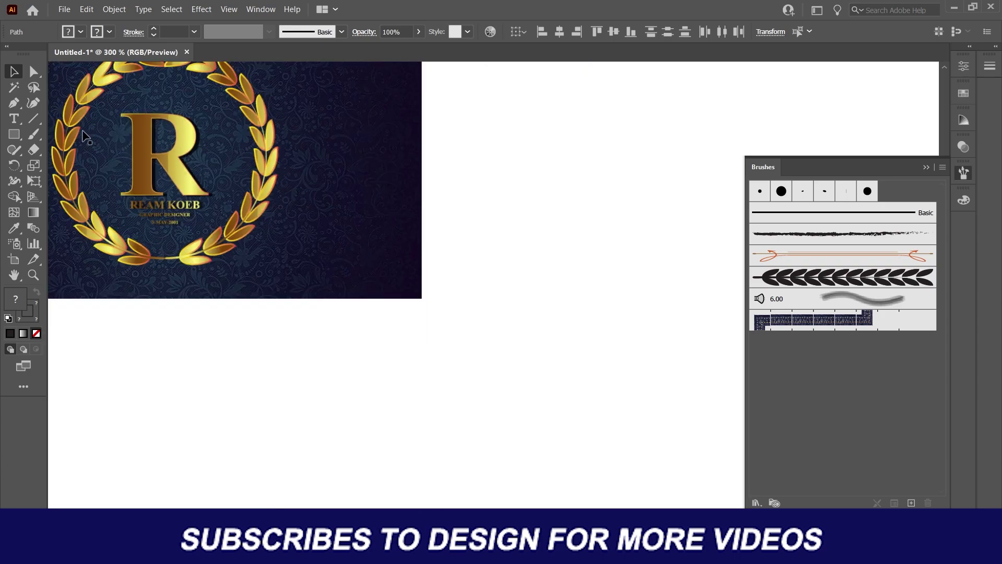
left_click(14, 134)
left_click(65, 166)
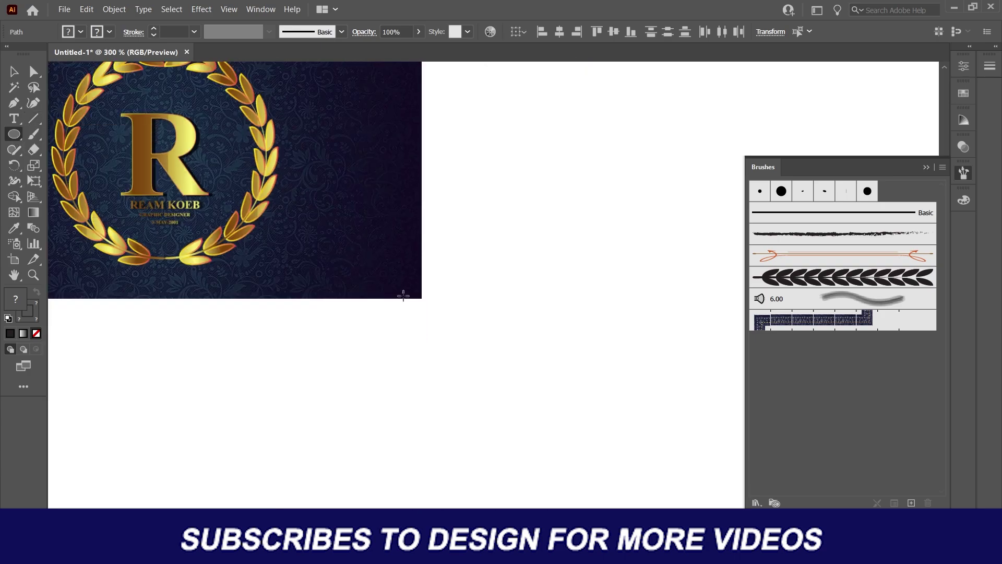
scroll(475, 276, "down", 2)
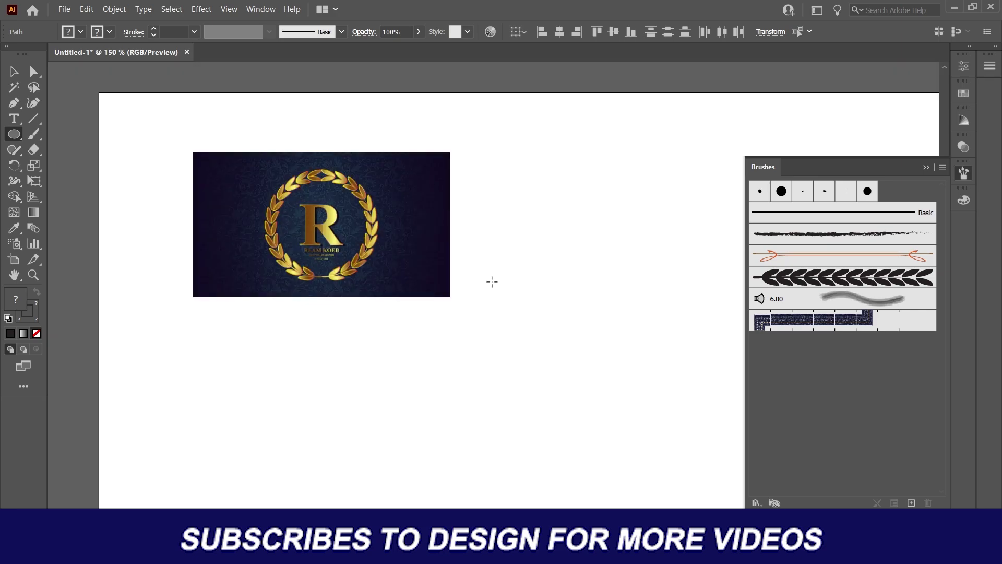
left_click_drag(492, 282, 642, 471)
key("v")
left_click_drag(303, 223, 211, 175)
mouse_move(595, 418)
left_mouse_down()
mouse_move(506, 402)
mouse_move(509, 378)
left_mouse_up()
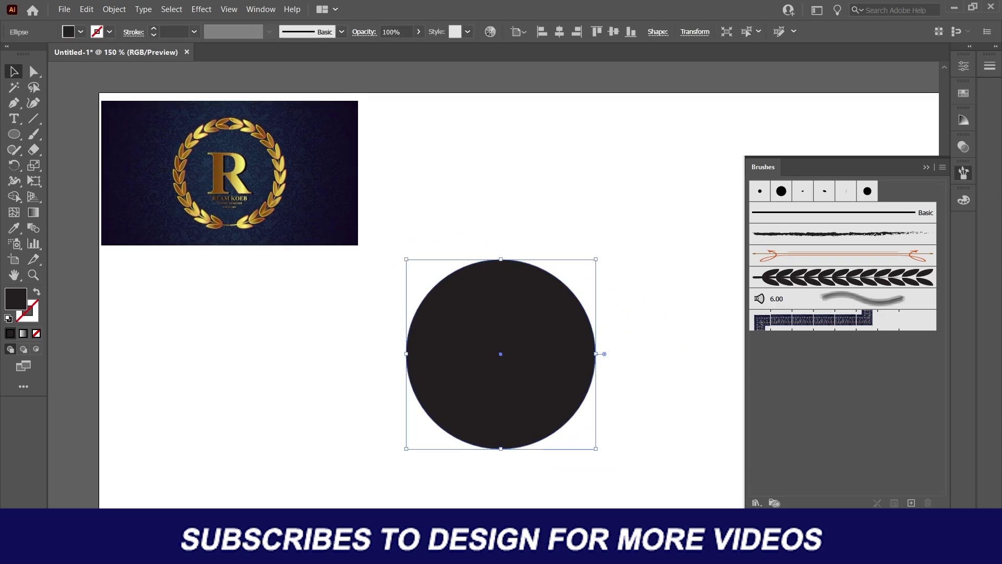
Step: Remove the circle's fill and give it a dark 2 pt outline
left_click(81, 32)
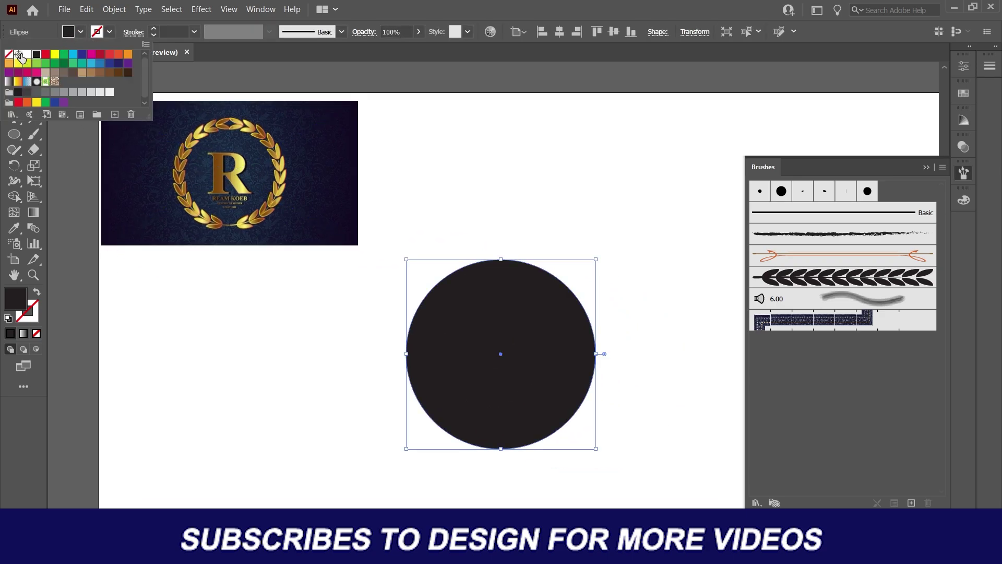
left_click(10, 55)
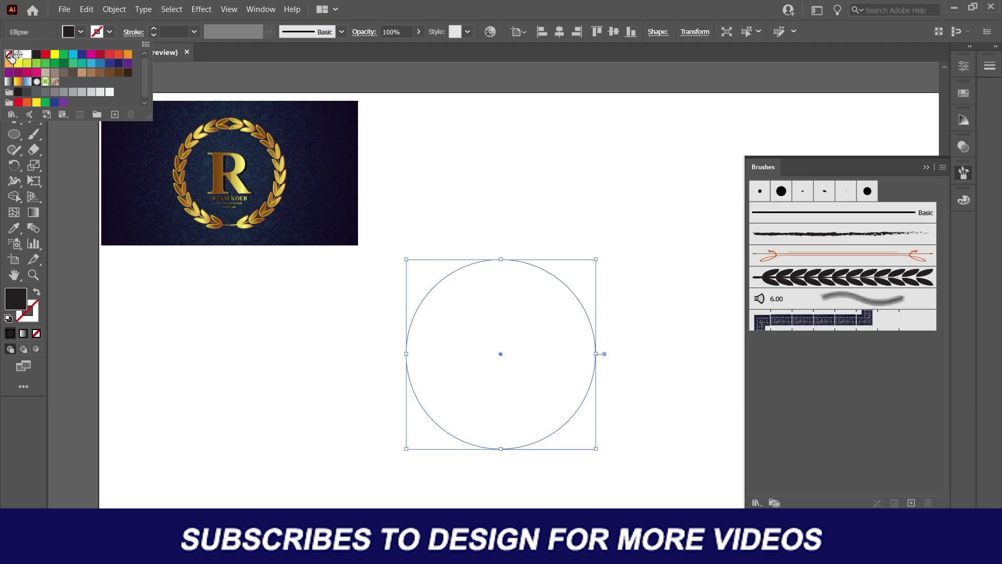
left_click(109, 31)
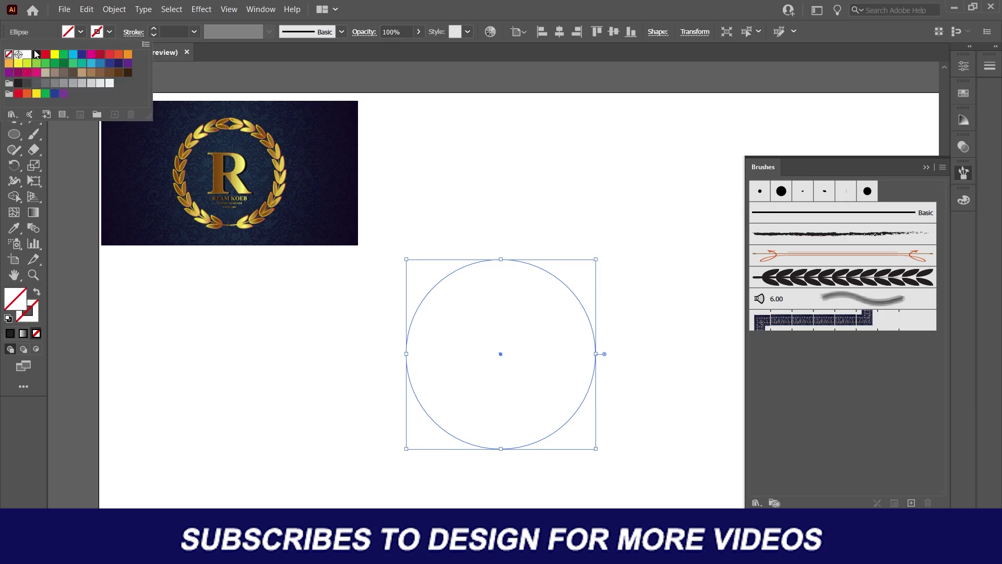
left_click(37, 56)
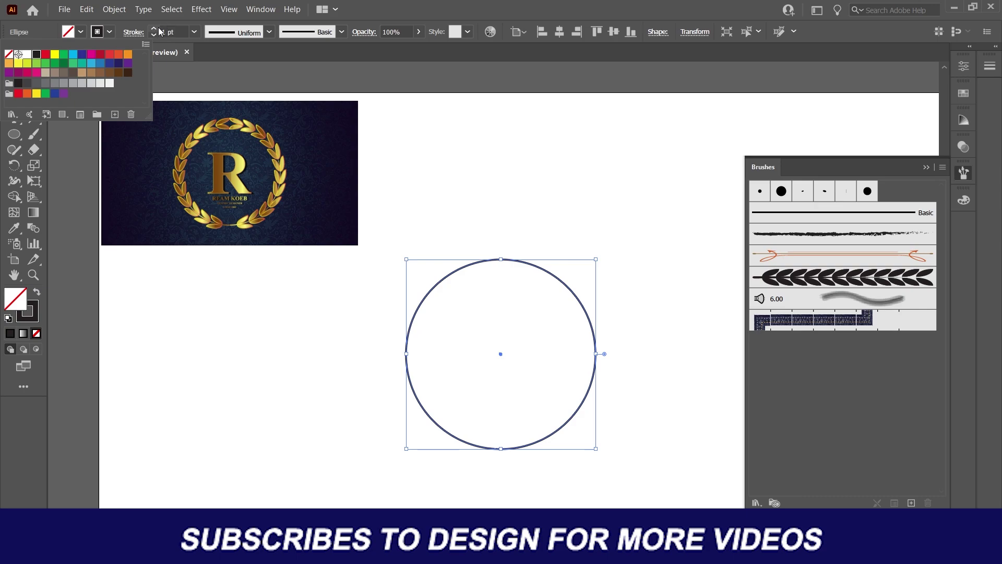
left_click(155, 27)
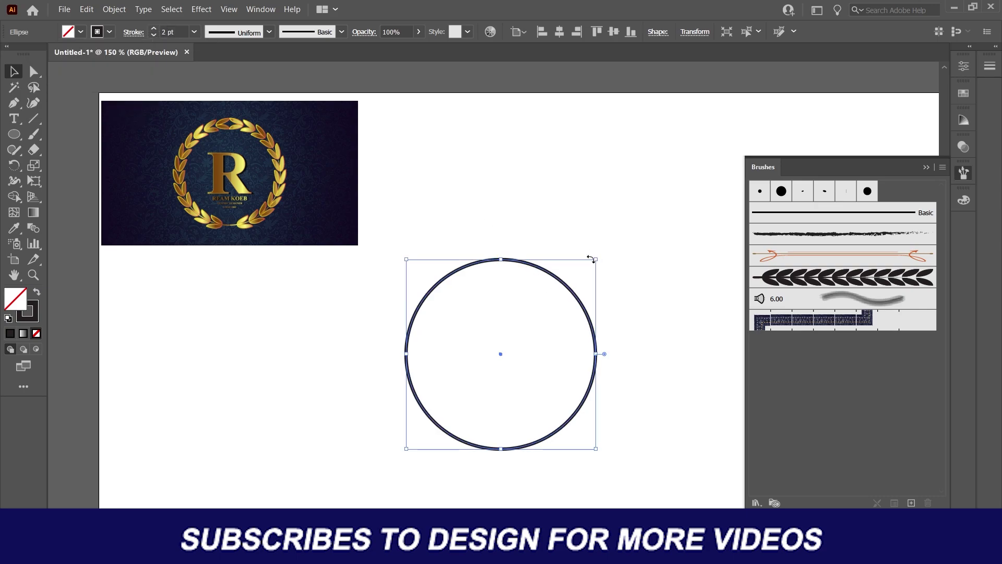
Step: Enlarge the outline circle to form the wreath base and reselect it
left_click_drag(596, 259, 619, 234)
left_click(577, 190)
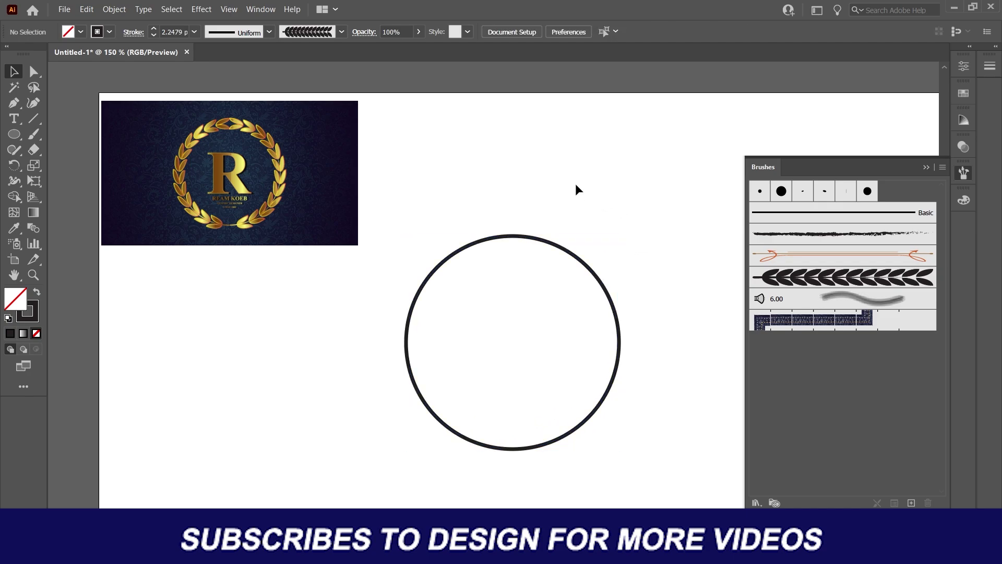
left_click(552, 247)
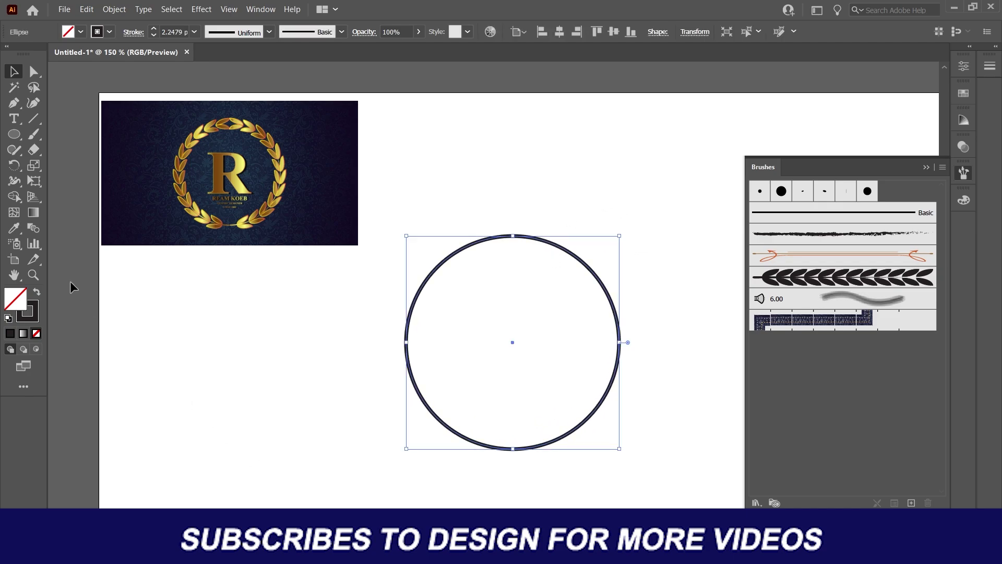
left_click(540, 191)
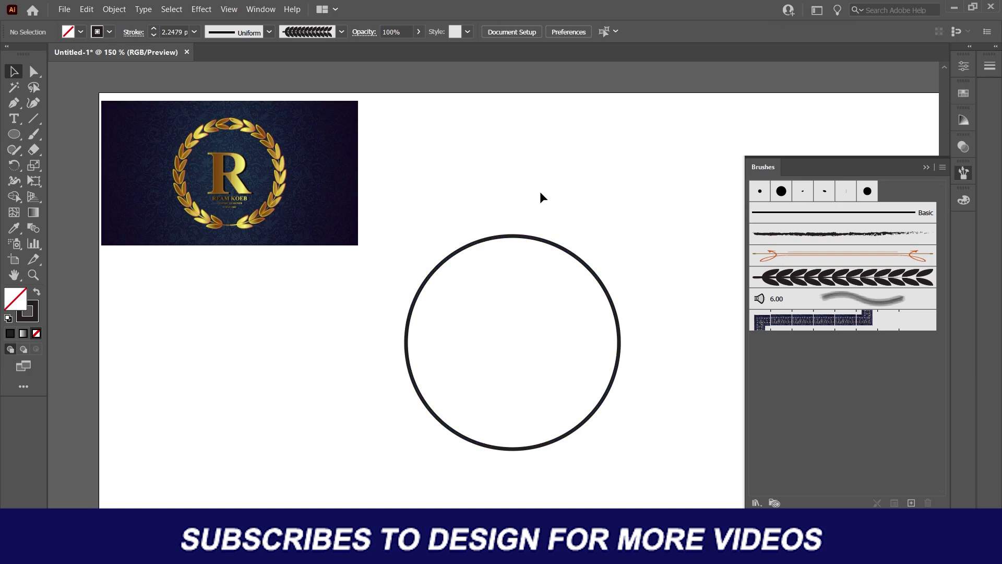
left_click(514, 236)
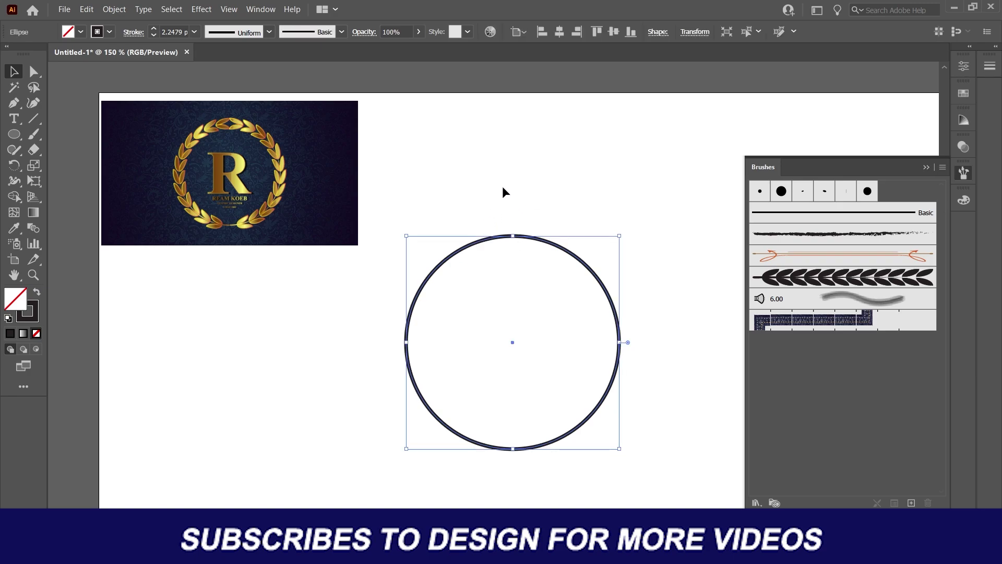
left_click_drag(502, 187, 509, 504)
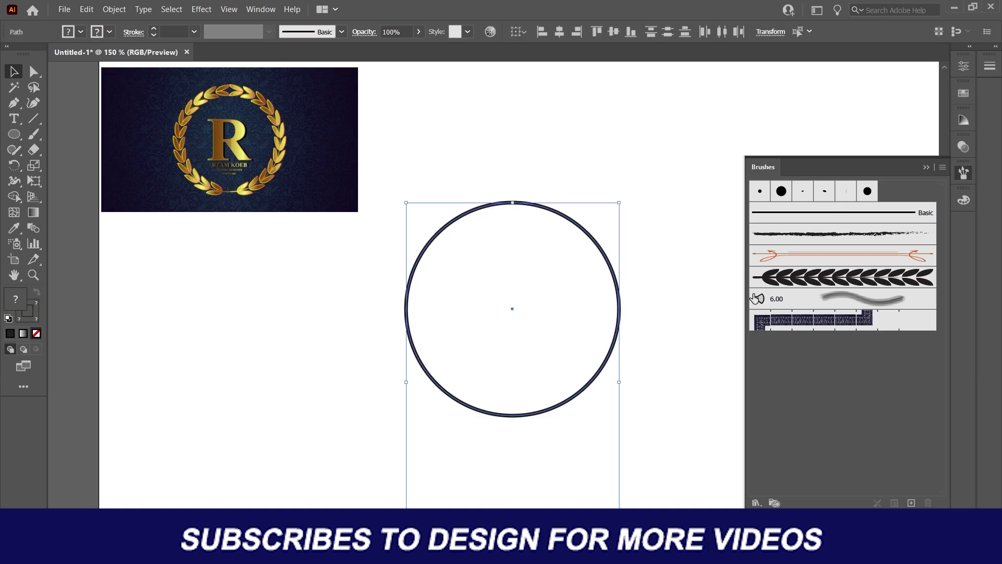
left_click(511, 222)
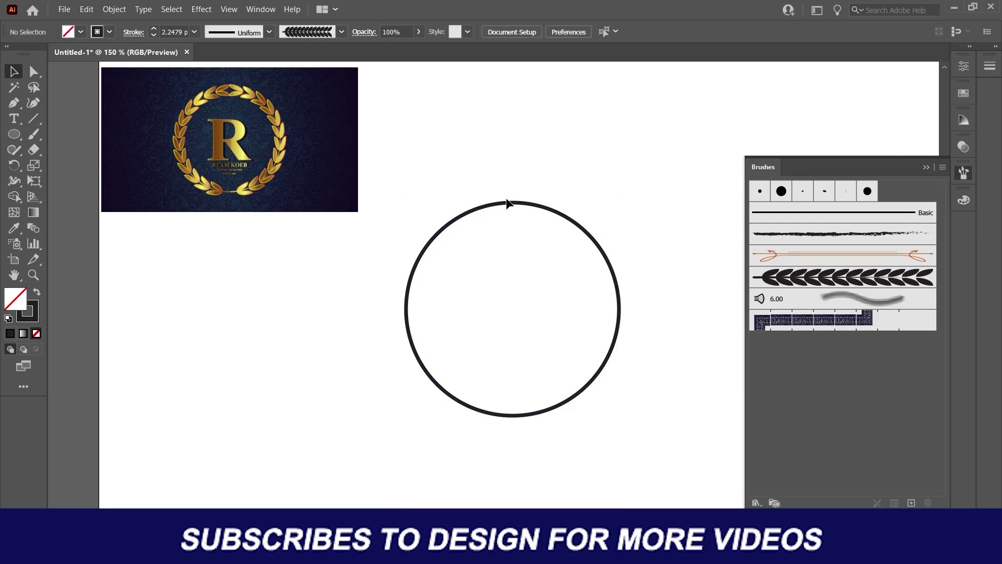
left_click(508, 203)
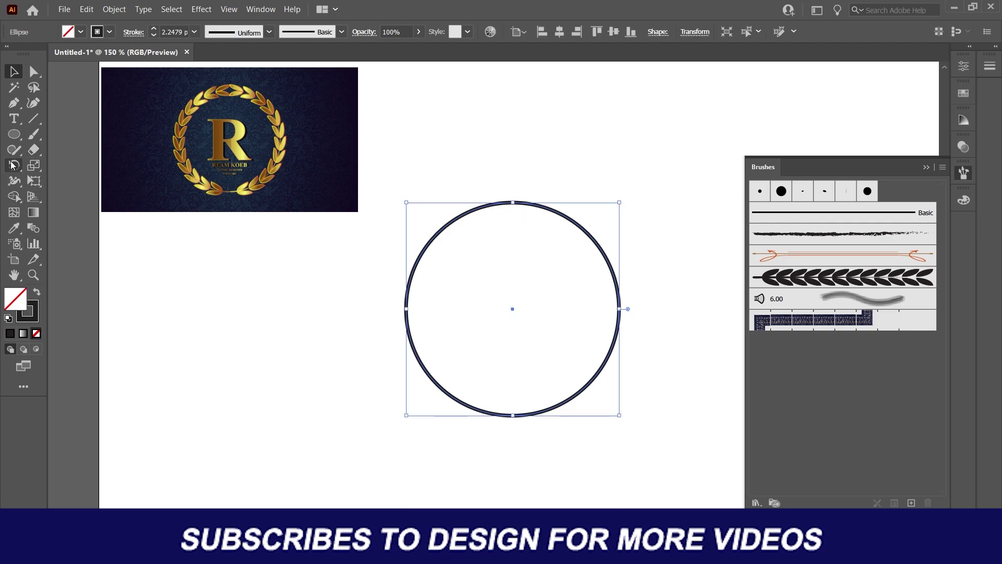
left_click(42, 151)
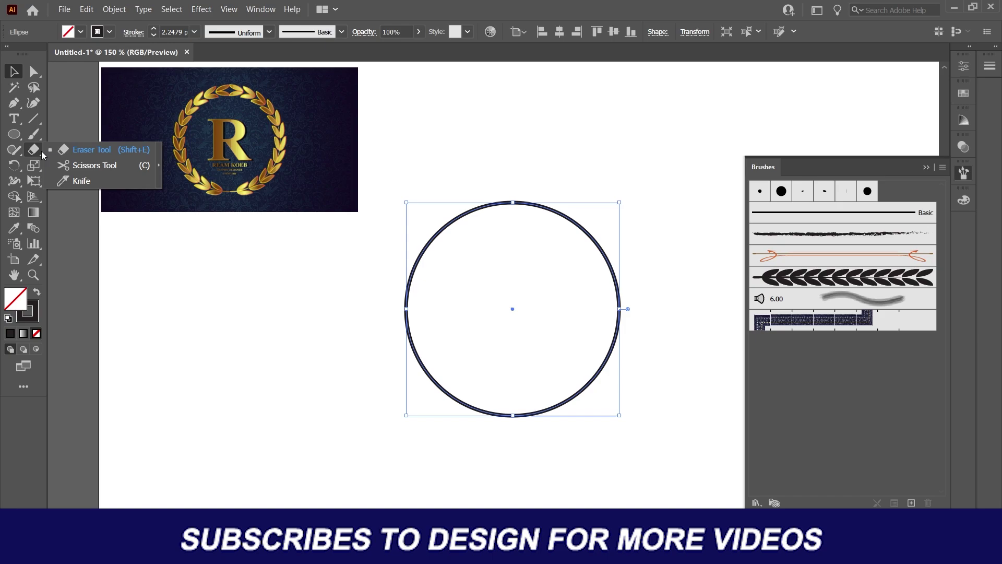
Step: Cut the circle at its top and bottom anchors with the Scissors tool
left_click(109, 168)
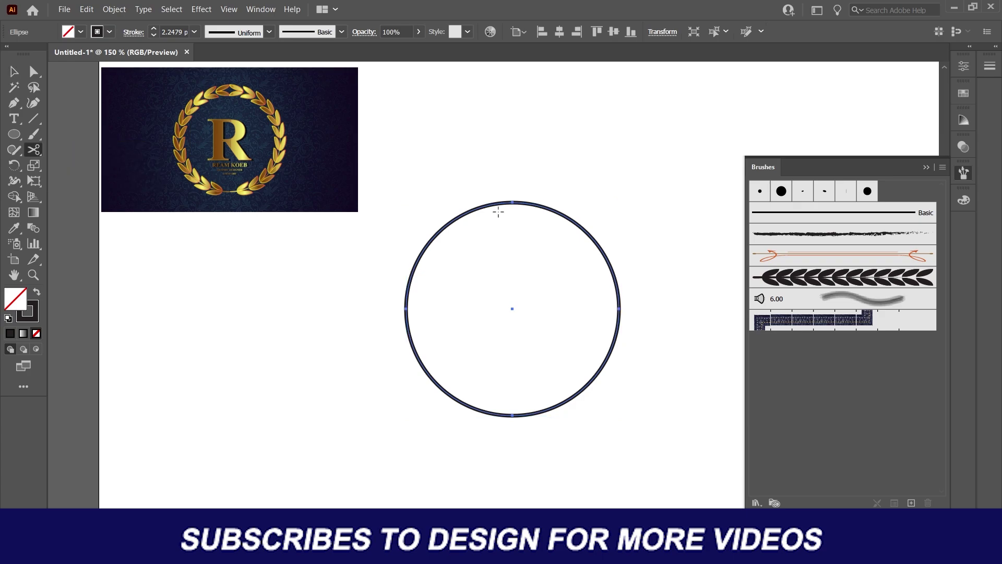
scroll(498, 211, "up", 3)
left_click(523, 194)
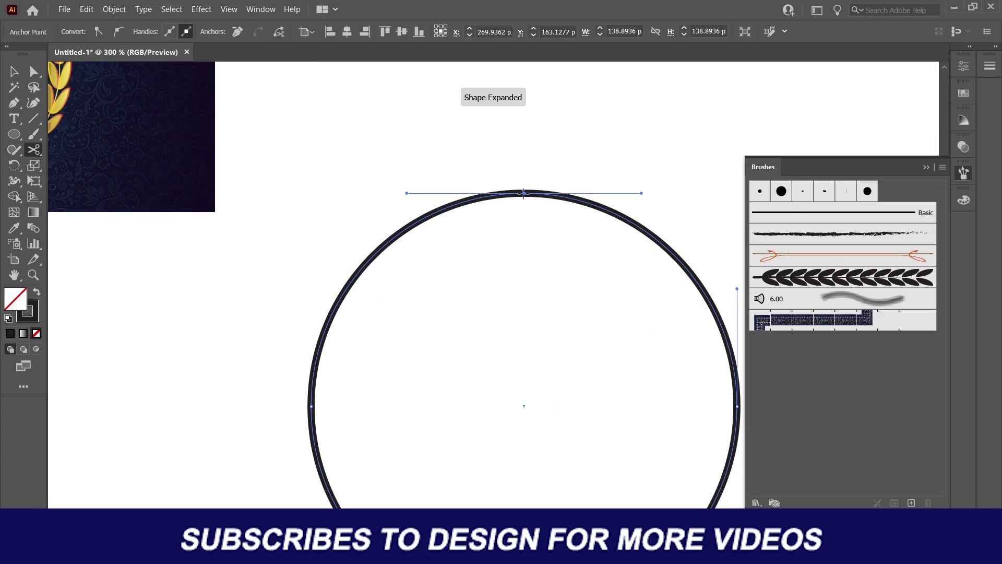
scroll(522, 243, "down", 1)
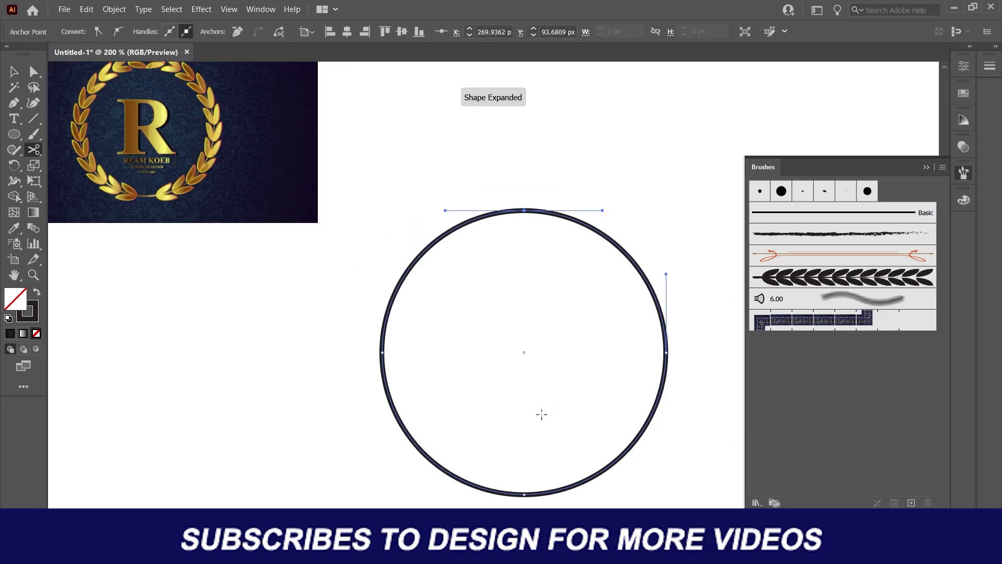
left_click(524, 493)
key("v")
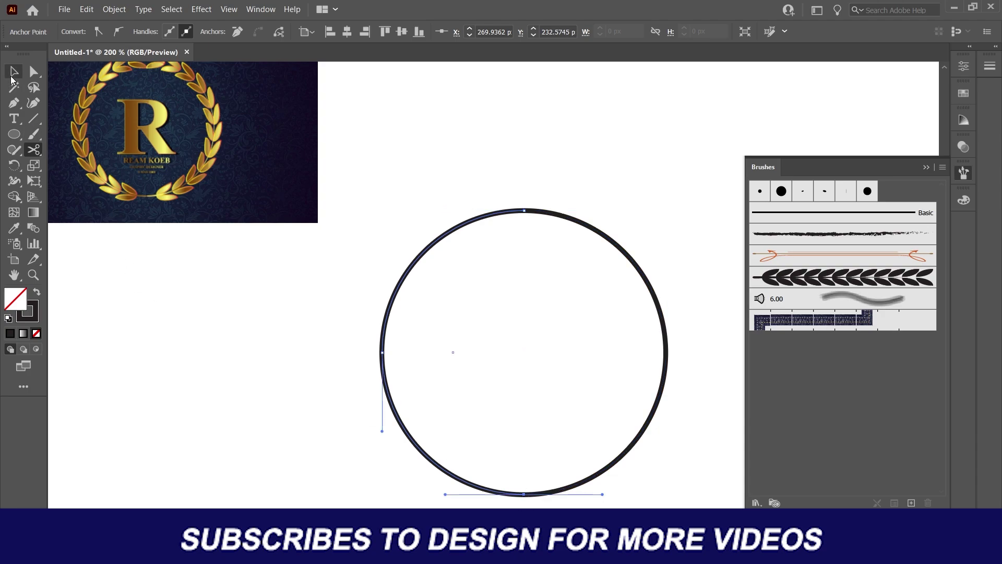
Step: Select the circle's left half and apply the laurel-leaf art brush to it
left_click(588, 228)
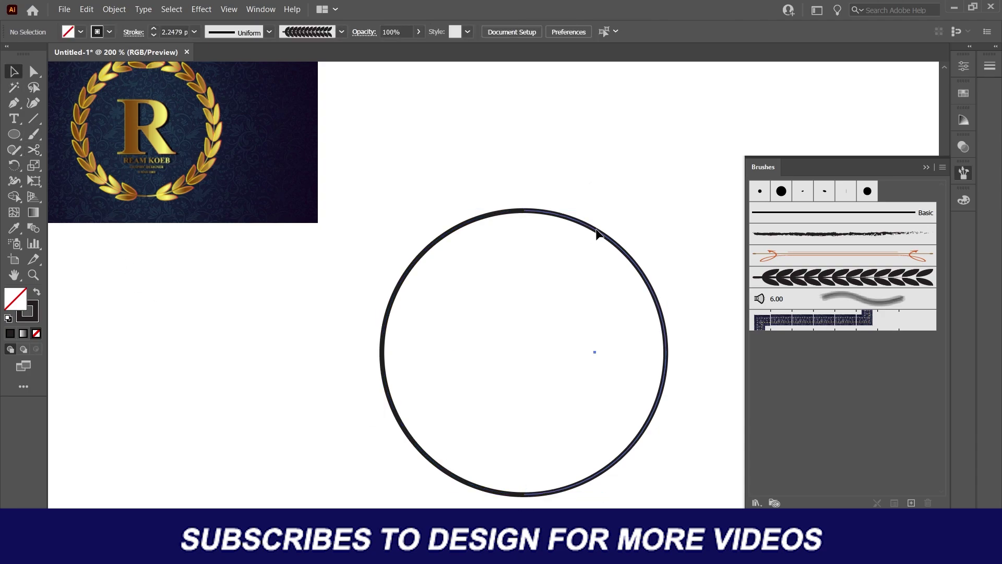
left_click(600, 233)
left_click(435, 243)
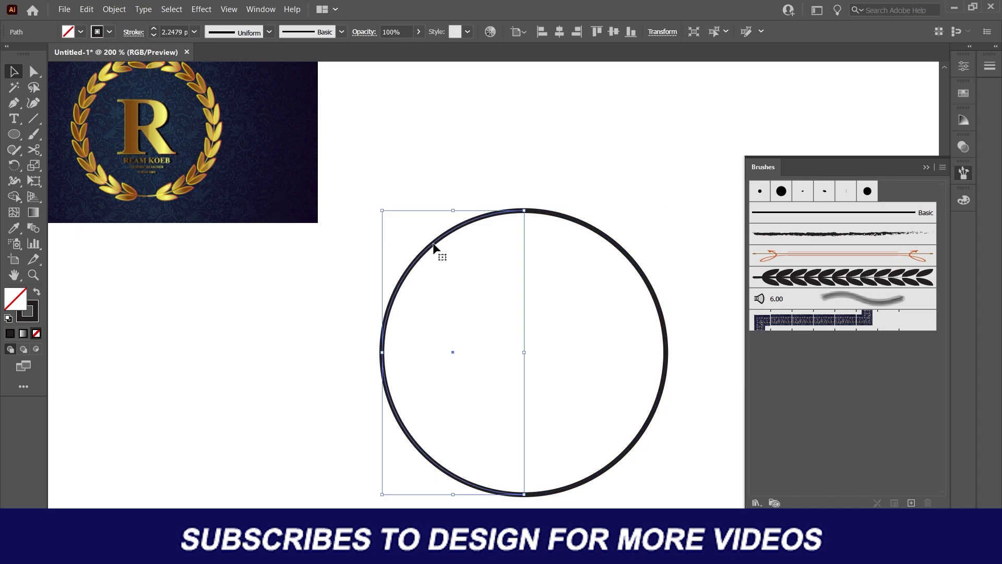
left_click(804, 280)
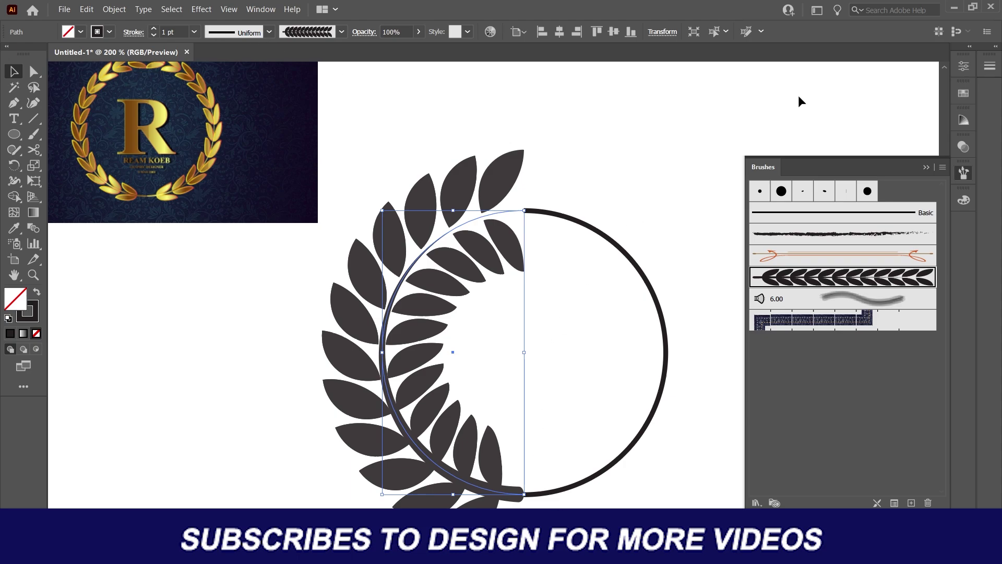
Step: Set the left laurel branch's stroke weight to 0.5 pt in Properties
left_click(962, 68)
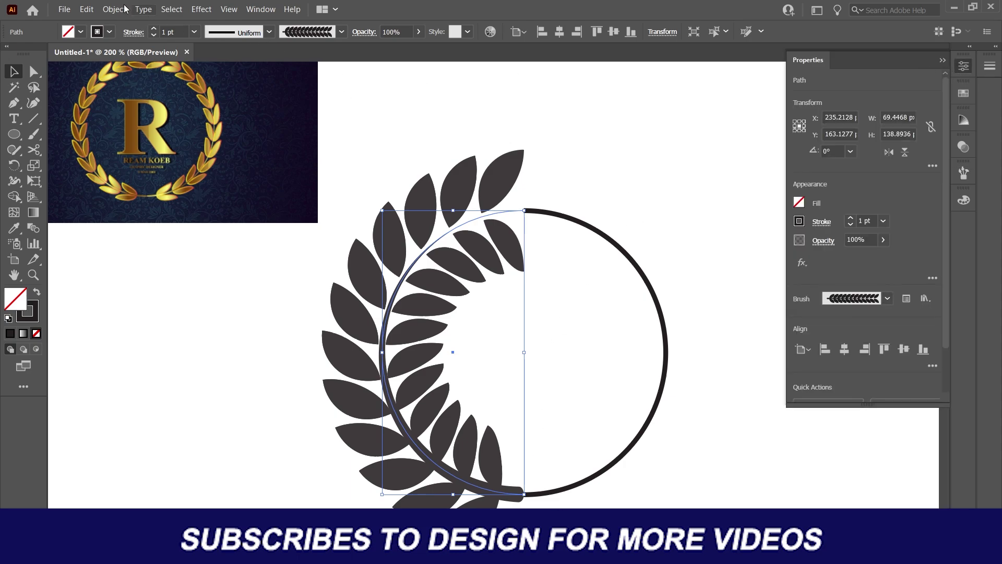
left_click(847, 225)
left_click(849, 224)
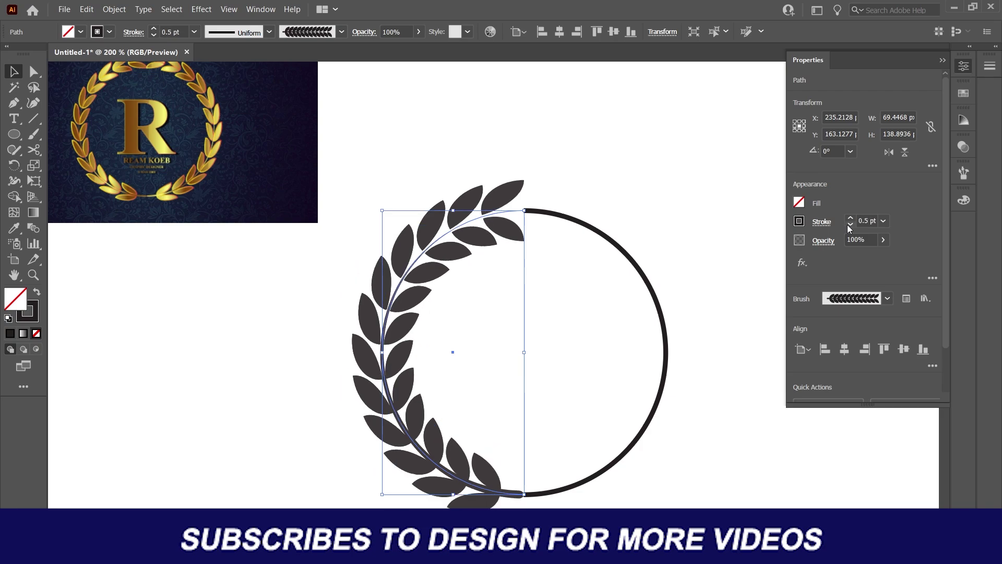
left_click(850, 224)
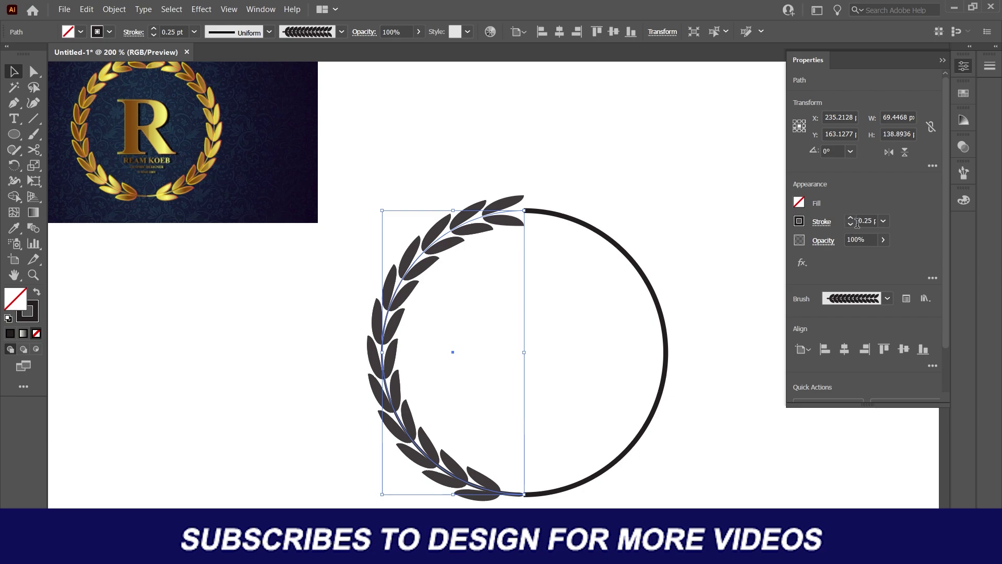
left_click(849, 218)
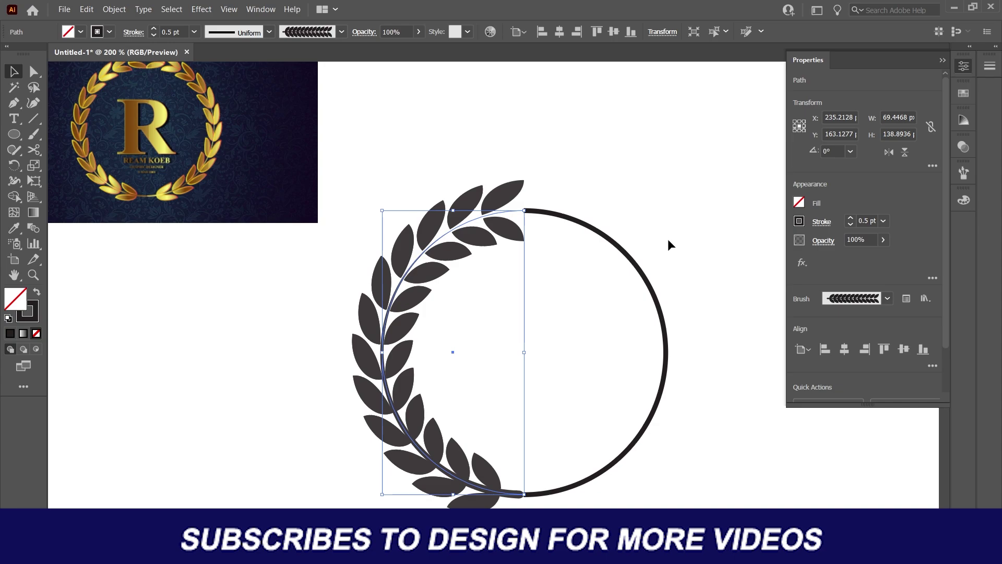
left_click(850, 224)
left_click(850, 218)
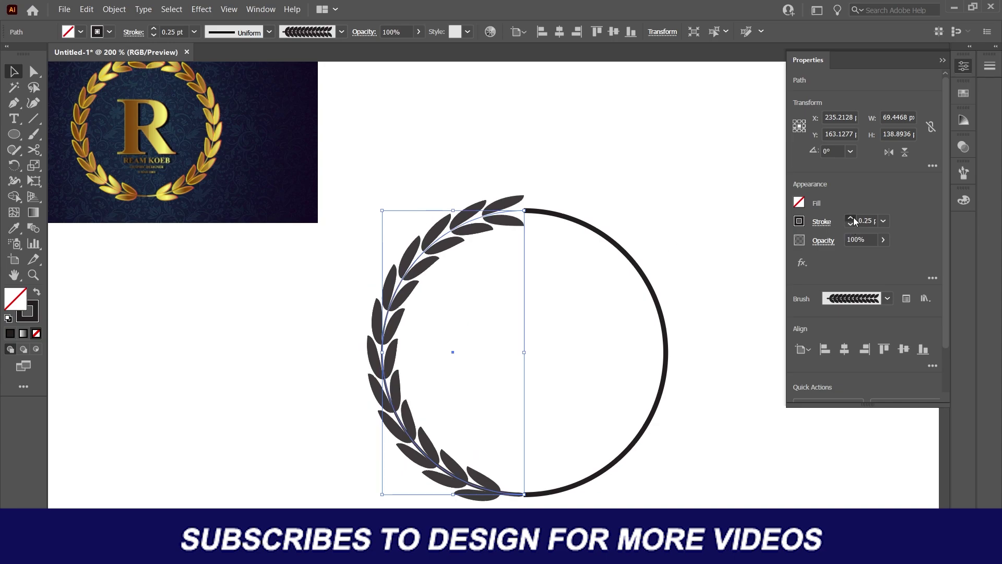
scroll(624, 227, "down", 1, "alt")
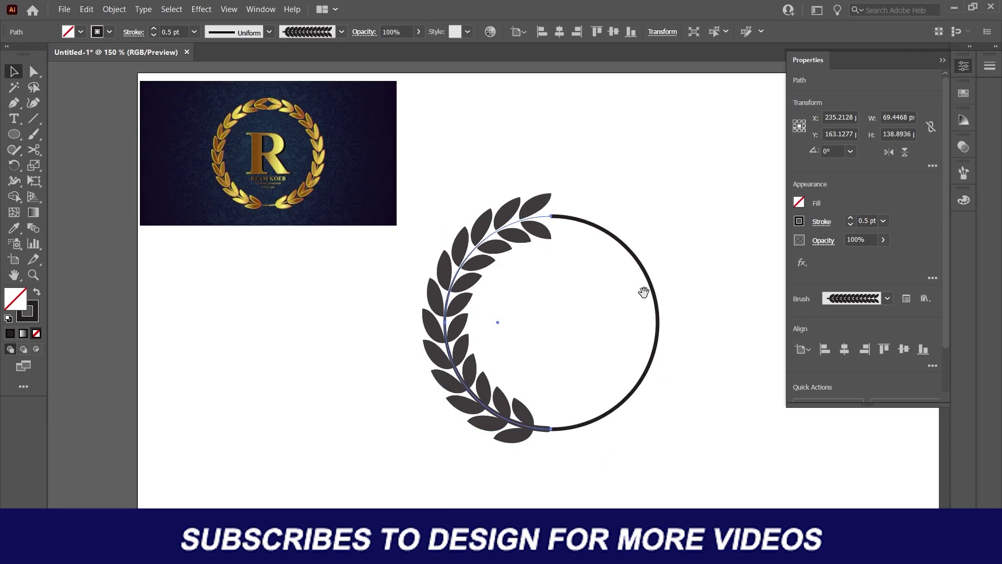
scroll(642, 291, "down", 1, "alt")
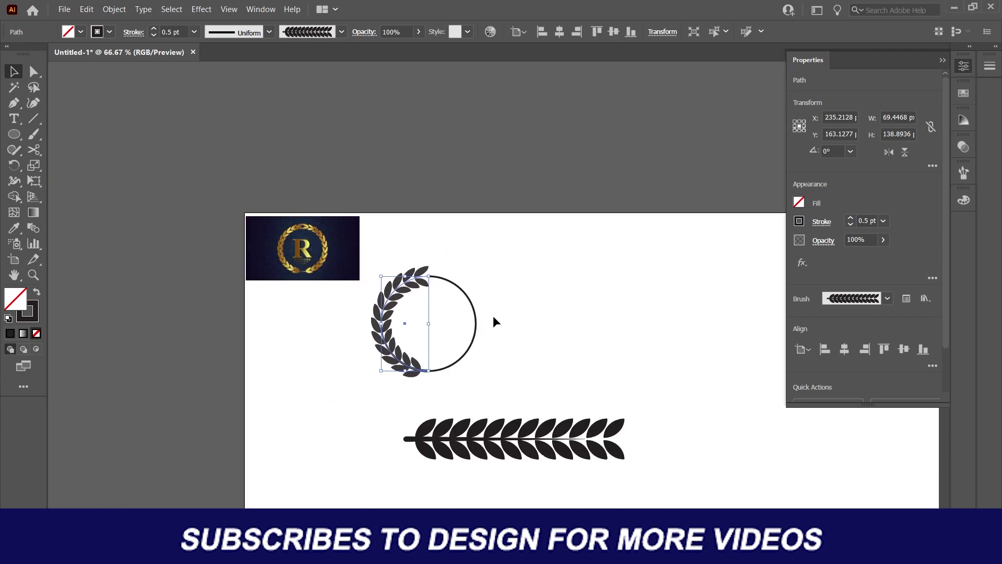
left_click(678, 239)
Step: Select the right semicircle and apply Art Brush 1 from the Brushes panel
scroll(452, 310, "up", 3, "alt")
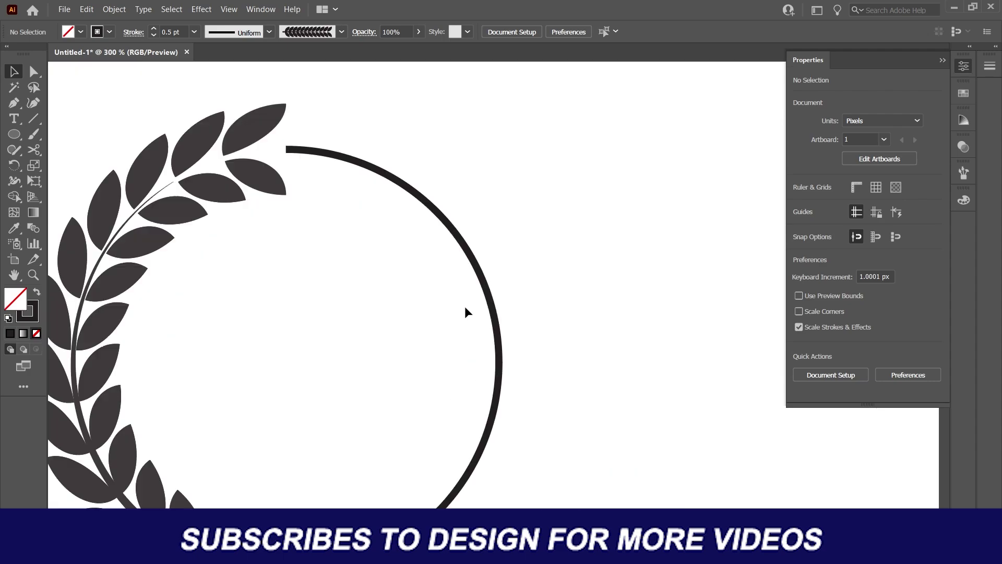
left_click(942, 59)
left_click_drag(454, 271, 501, 226)
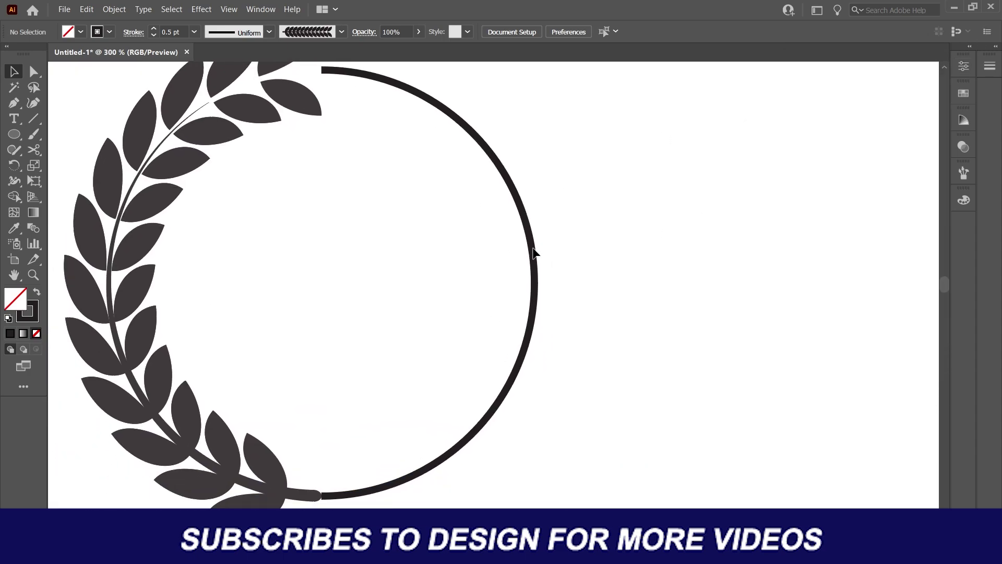
left_click_drag(570, 238, 468, 263)
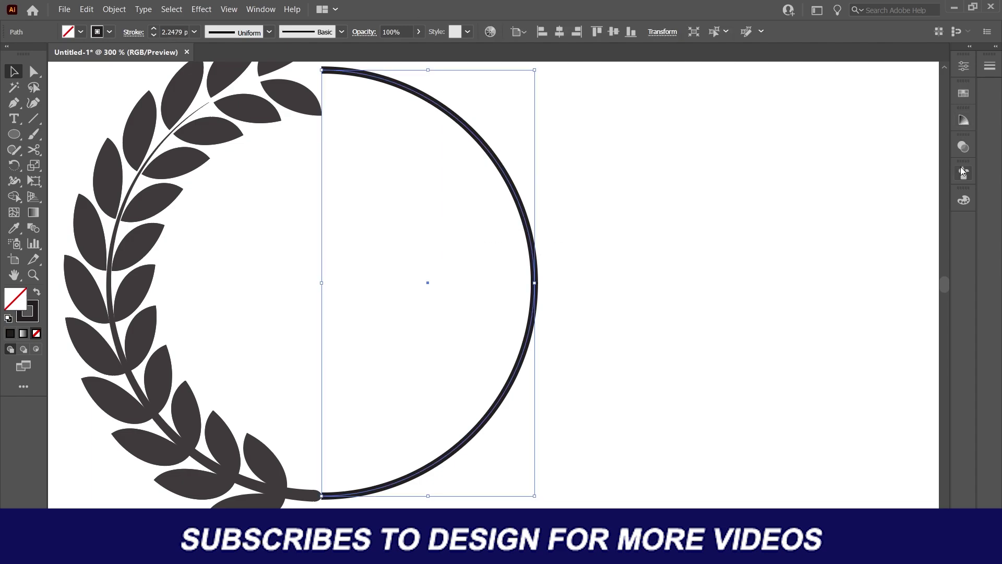
left_click(962, 171)
left_click(857, 277)
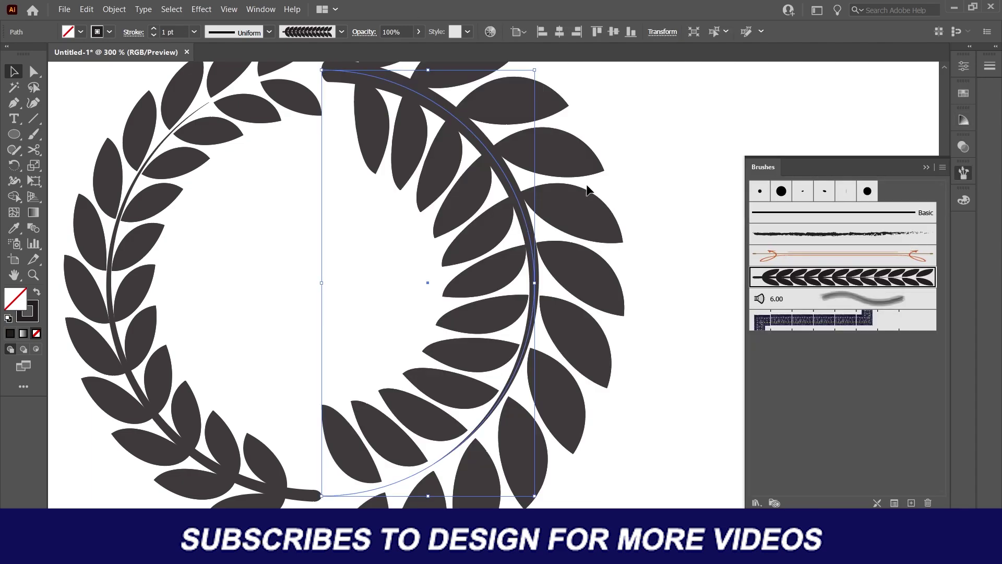
scroll(602, 181, "down", 1)
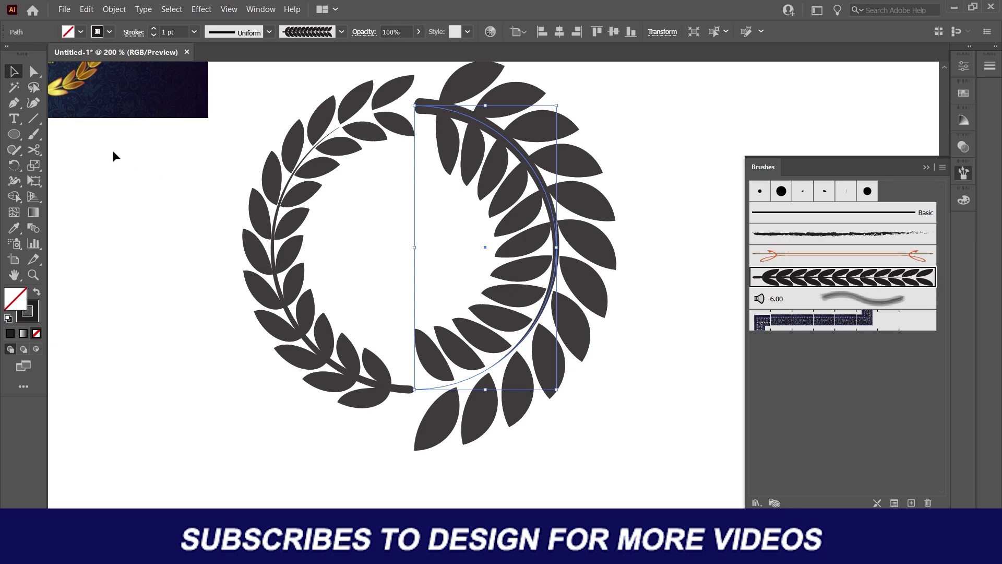
Step: Use the Pen tool on the right branch's top anchor so it curves inward toward the wreath top
left_click(32, 108)
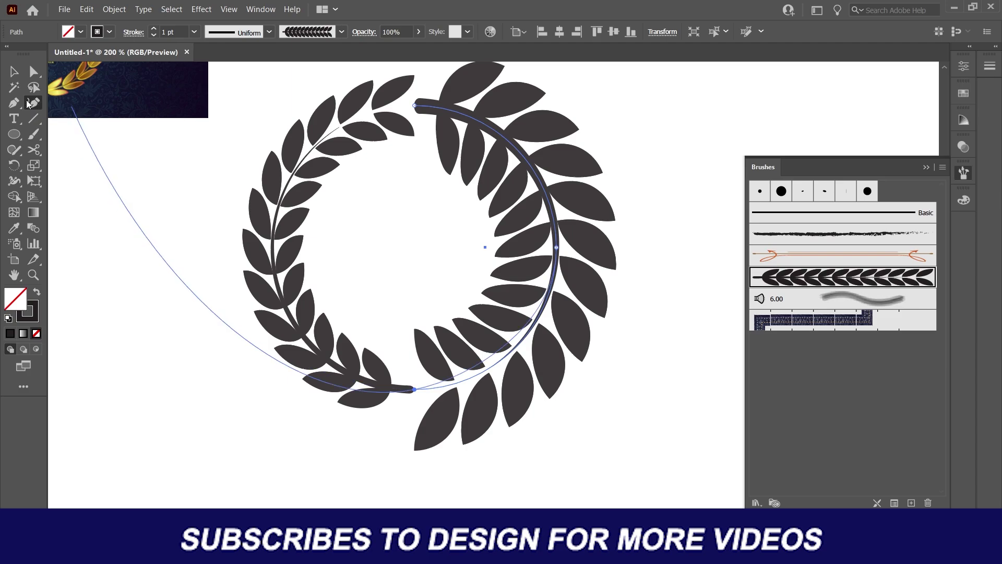
key("p")
scroll(423, 119, "up", 1)
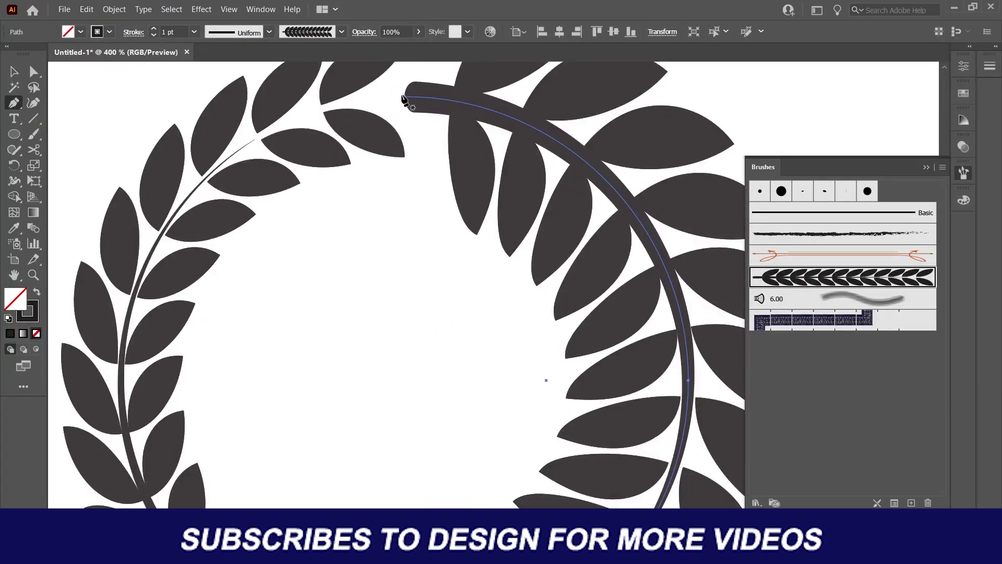
left_click(401, 95)
left_click_drag(409, 104, 380, 99)
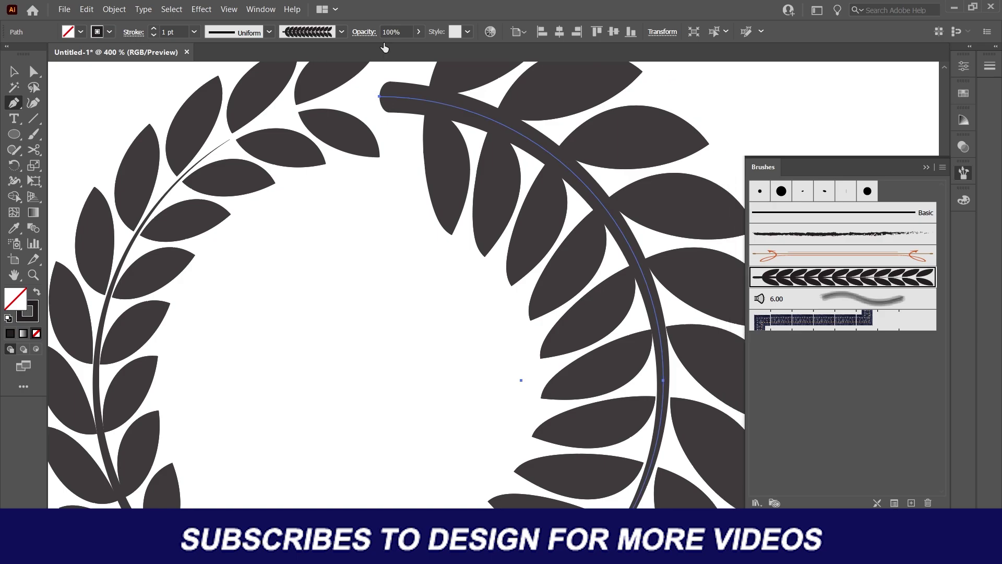
scroll(384, 100, "down", 2, "alt")
left_click(384, 98)
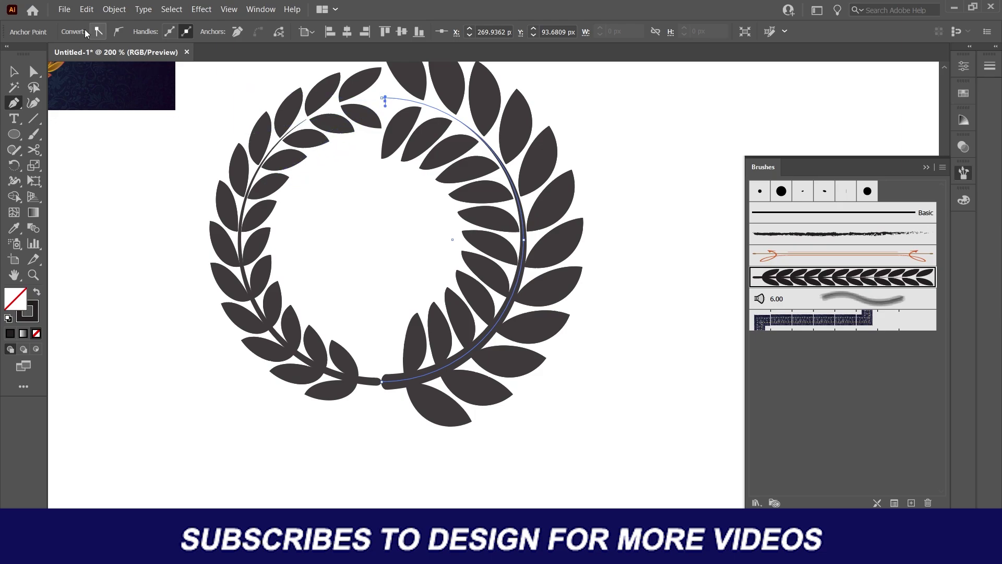
left_click_drag(382, 97, 78, 76)
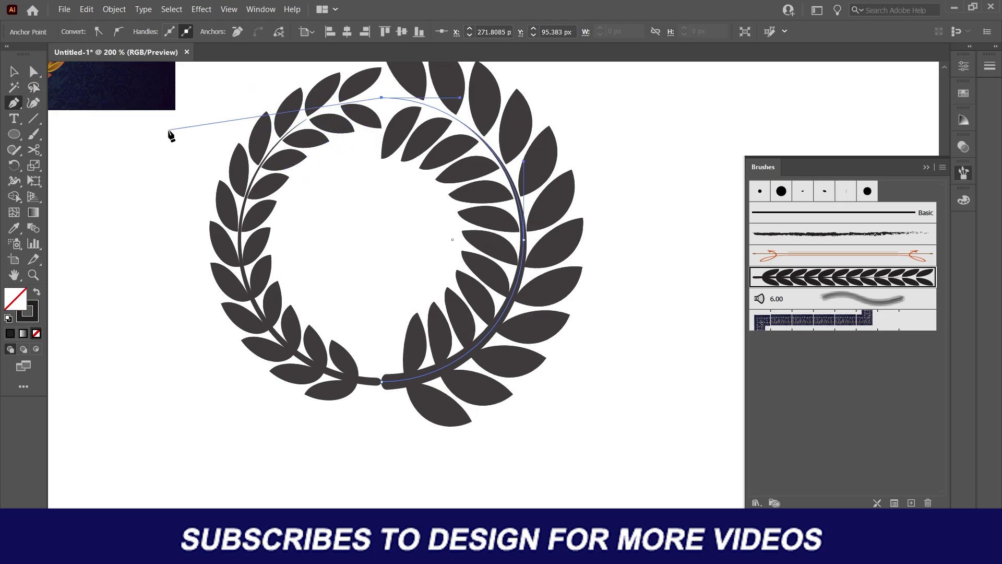
left_click(12, 75)
left_click(696, 127)
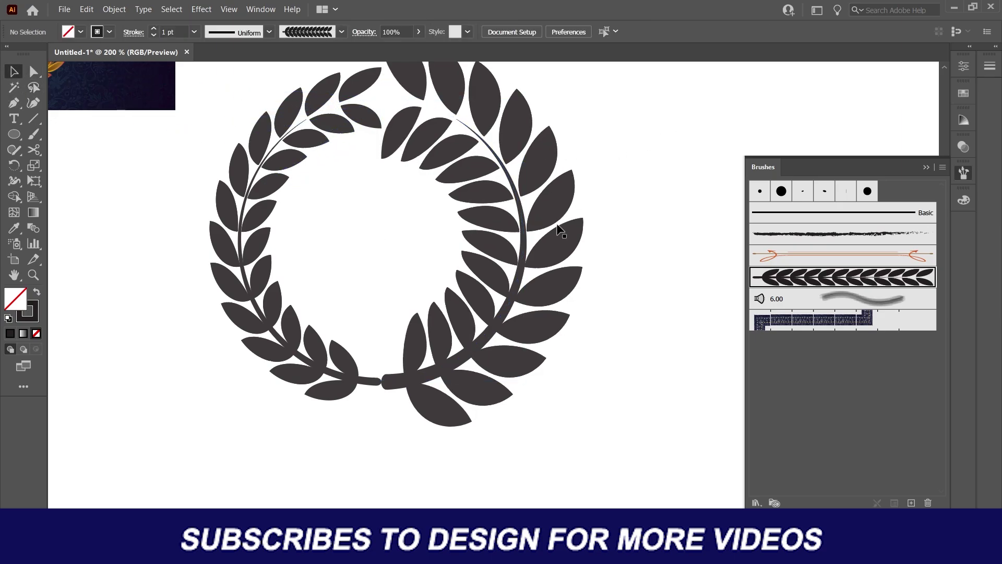
scroll(451, 297, "down", 1)
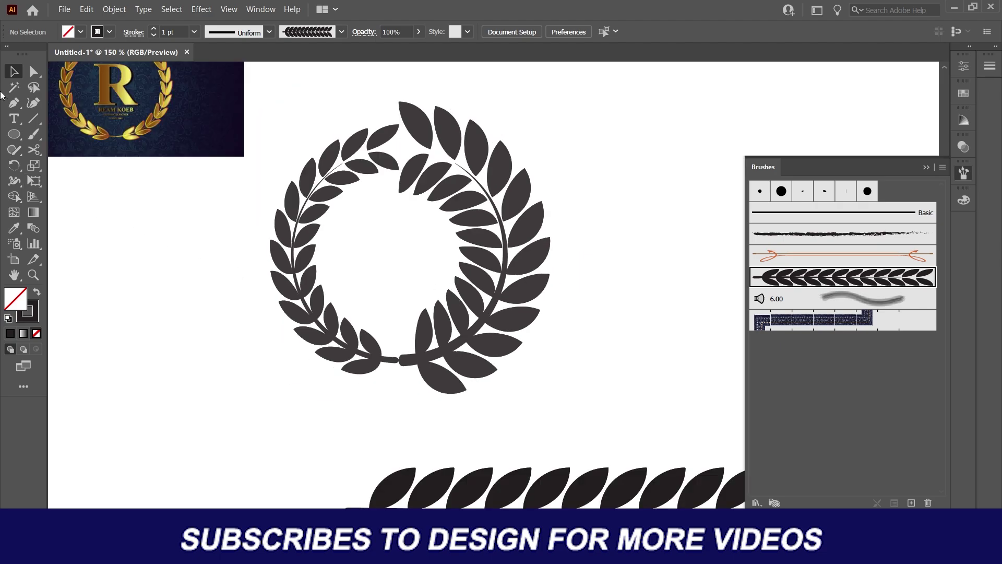
Step: Lower the right branch's stroke to 0.5 pt to match the left half
left_click(497, 211)
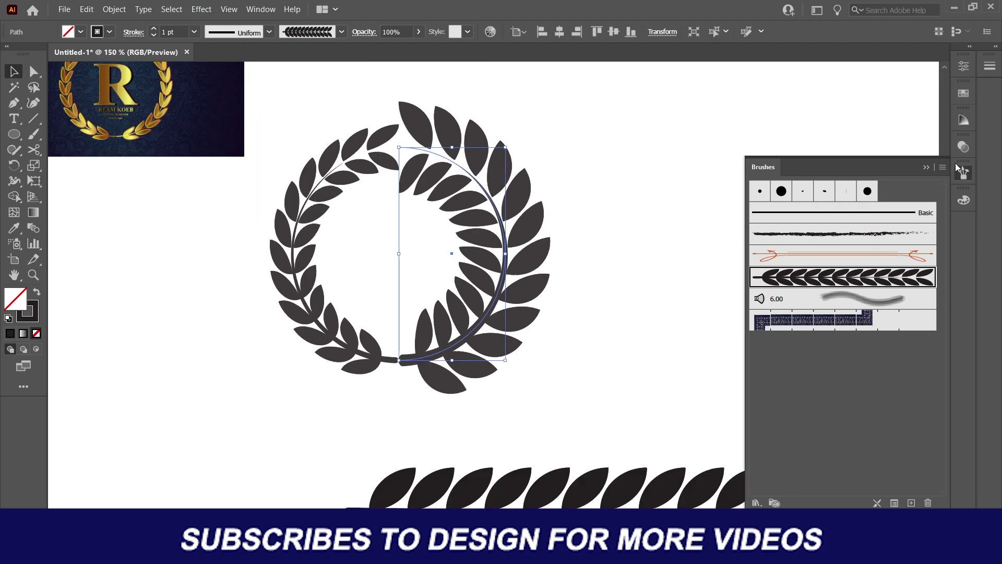
left_click(964, 66)
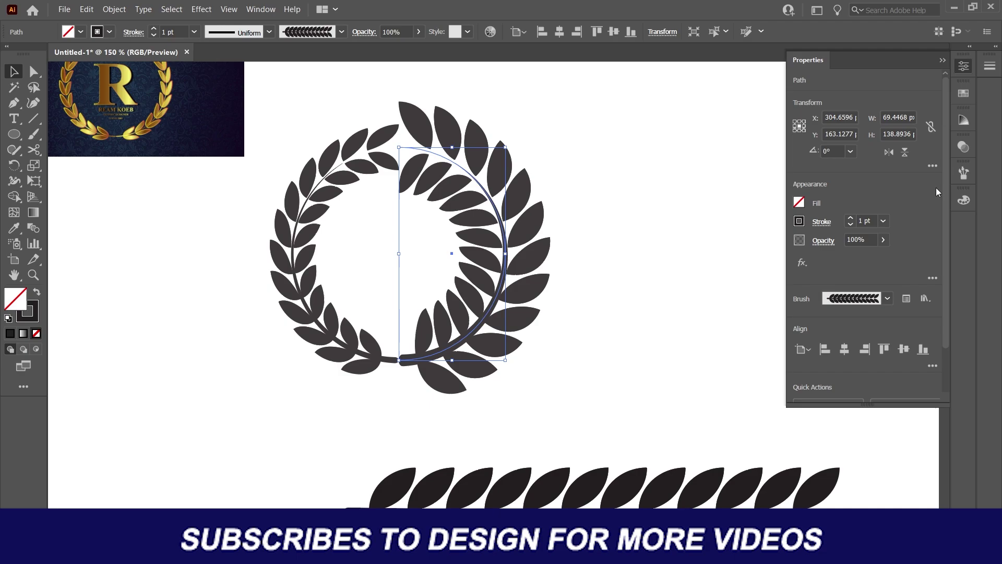
left_click(850, 224)
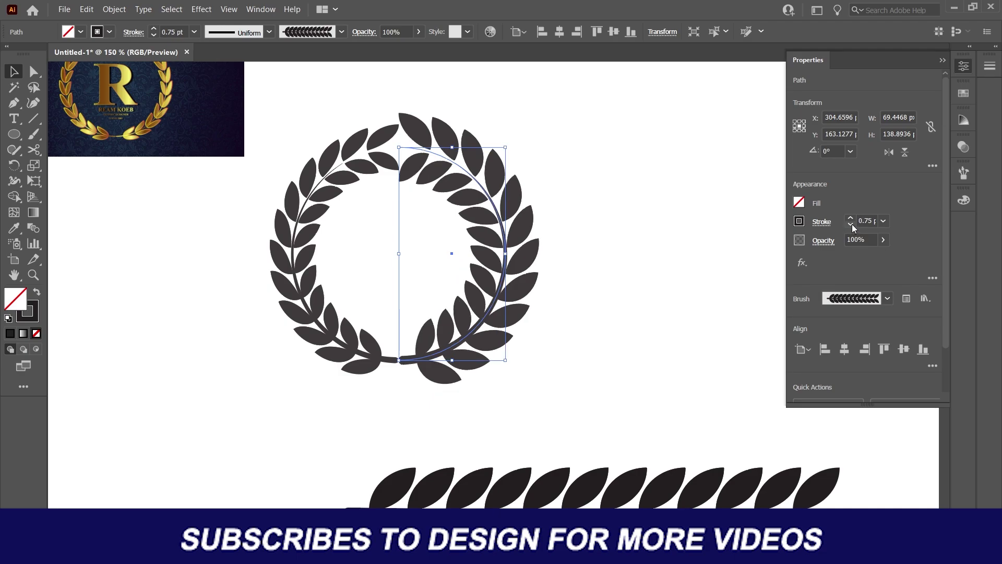
left_click(851, 225)
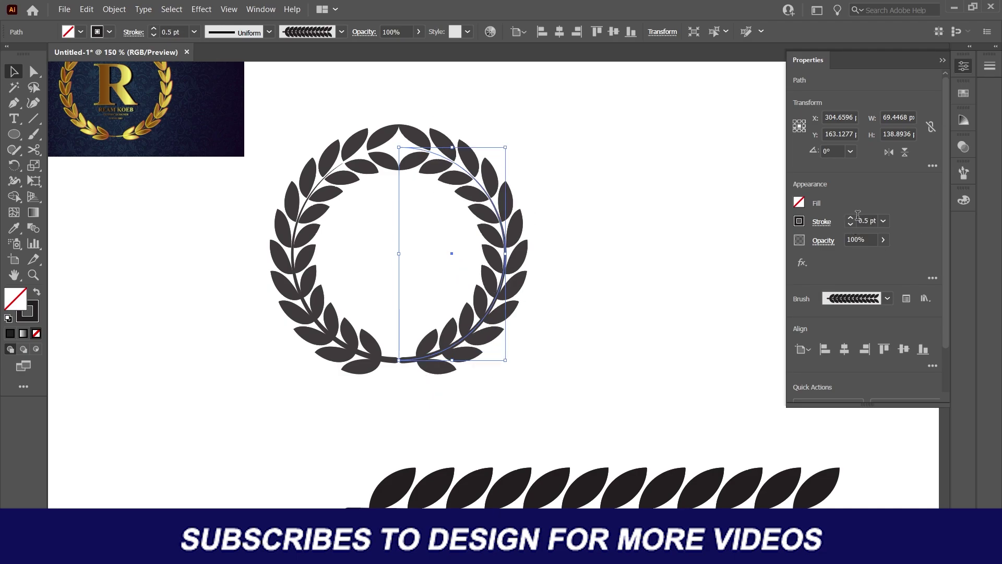
left_click(629, 184)
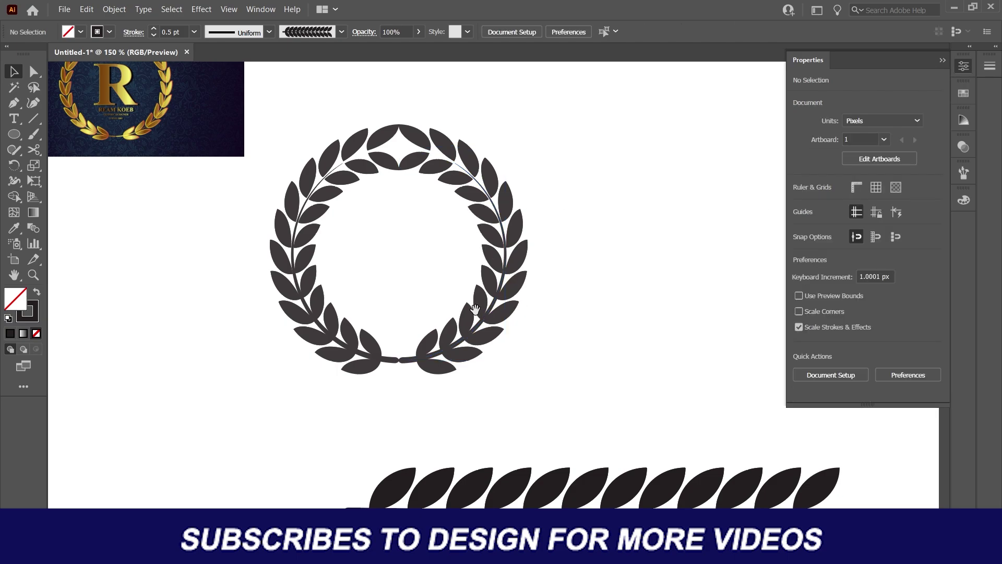
Step: Locate the straight laurel branch and delete it
scroll(452, 323, "down", 1, "alt")
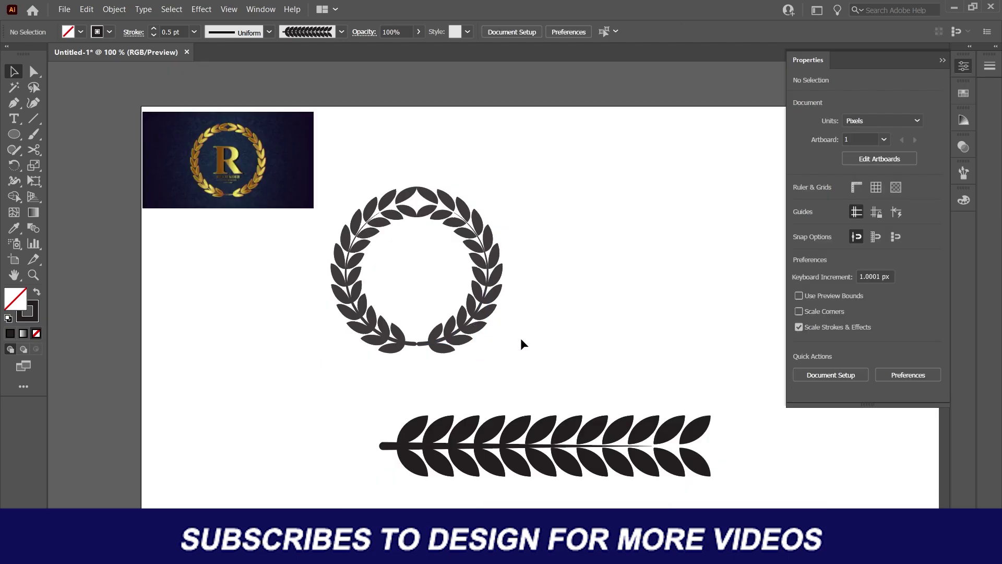
scroll(522, 360, "up", 1)
scroll(245, 206, "up", 2, "alt")
scroll(255, 213, "up", 1, "alt")
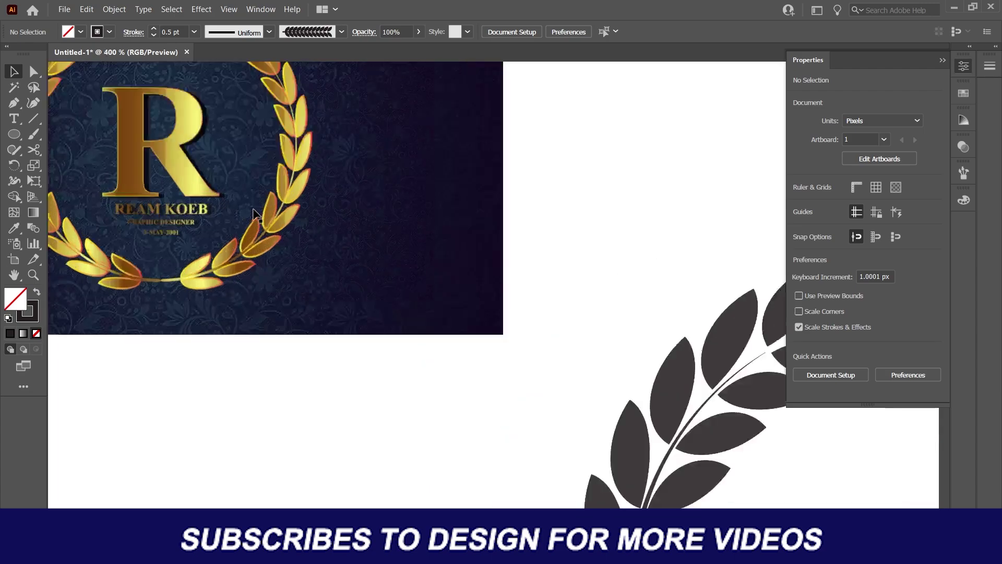
scroll(254, 214, "up", 1, "alt")
scroll(254, 214, "down", 2, "alt")
scroll(501, 371, "down", 1, "alt")
scroll(543, 384, "down", 1, "alt")
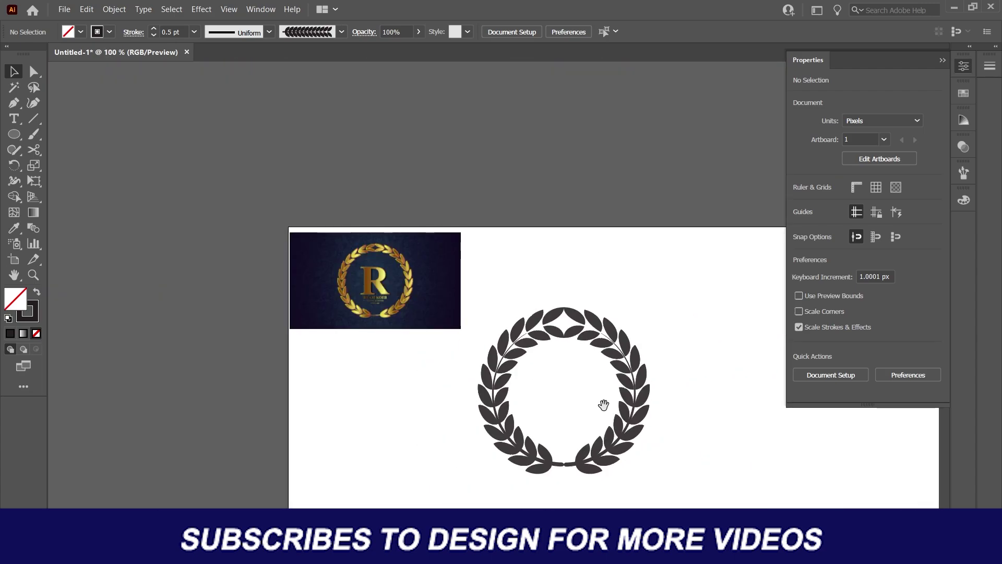
left_click_drag(599, 403, 473, 307)
scroll(563, 493, "down", 3)
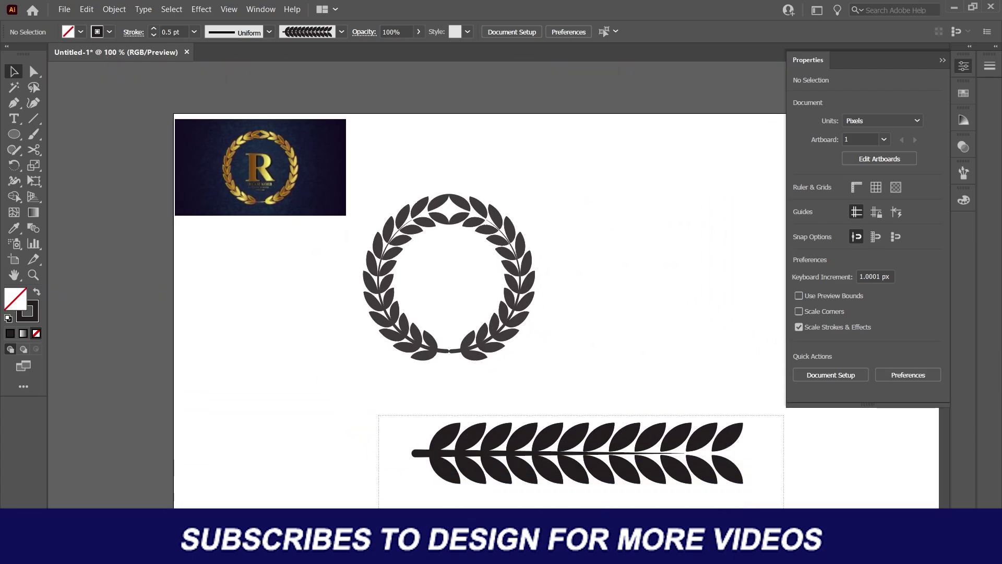
scroll(562, 493, "right", 2)
left_click(514, 394)
key("Delete")
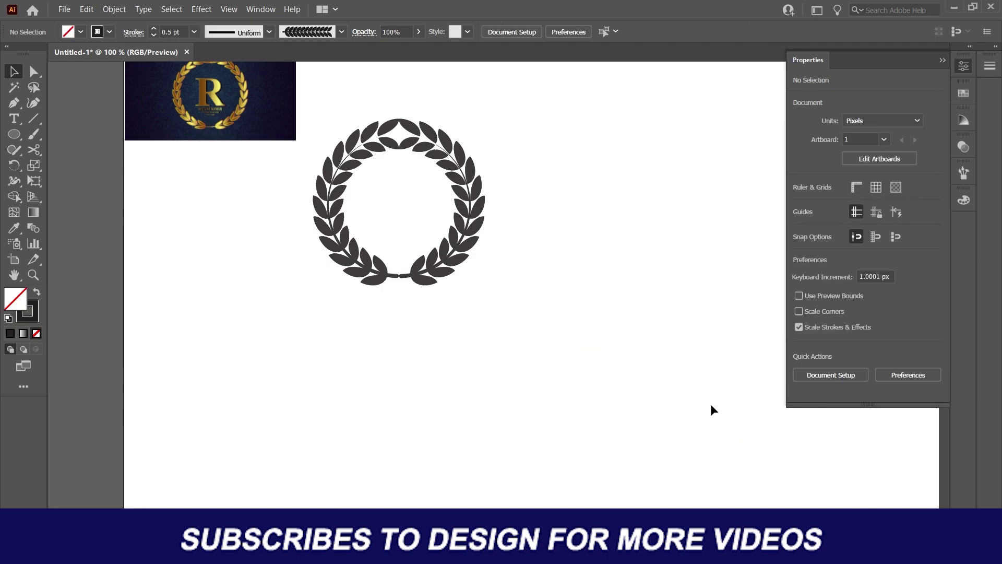
scroll(368, 309, "up", 3)
scroll(368, 309, "right", 1)
Step: Add a black 145 × 111 px rectangle beside the wreath, then drag in the photo_2023-03-03_23-35-35 image
mouse_move(249, 271)
left_mouse_down()
mouse_move(481, 376)
mouse_move(511, 472)
left_mouse_up()
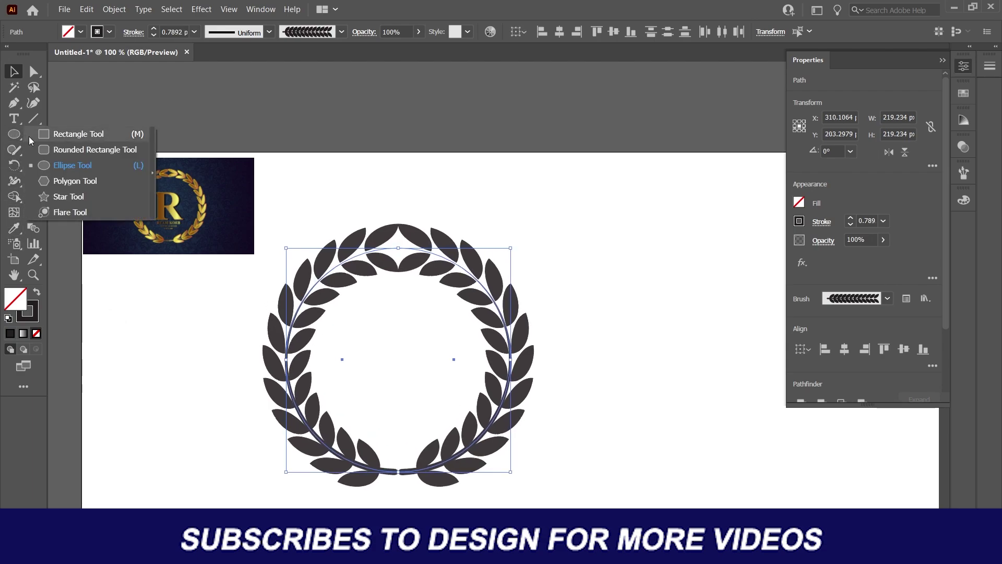
left_click_drag(14, 134, 58, 134)
left_click_drag(549, 238, 698, 387)
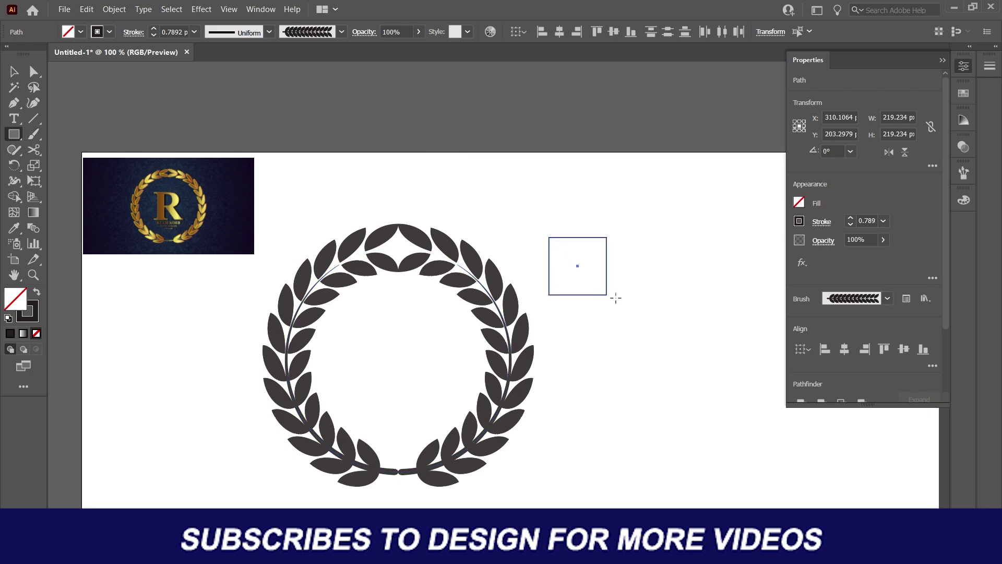
left_click(14, 71)
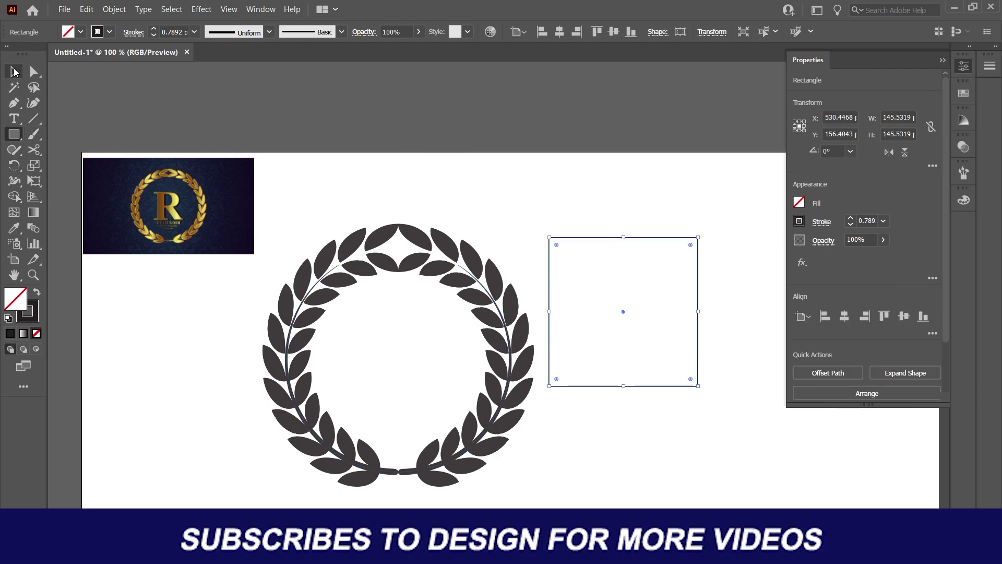
left_click(81, 32)
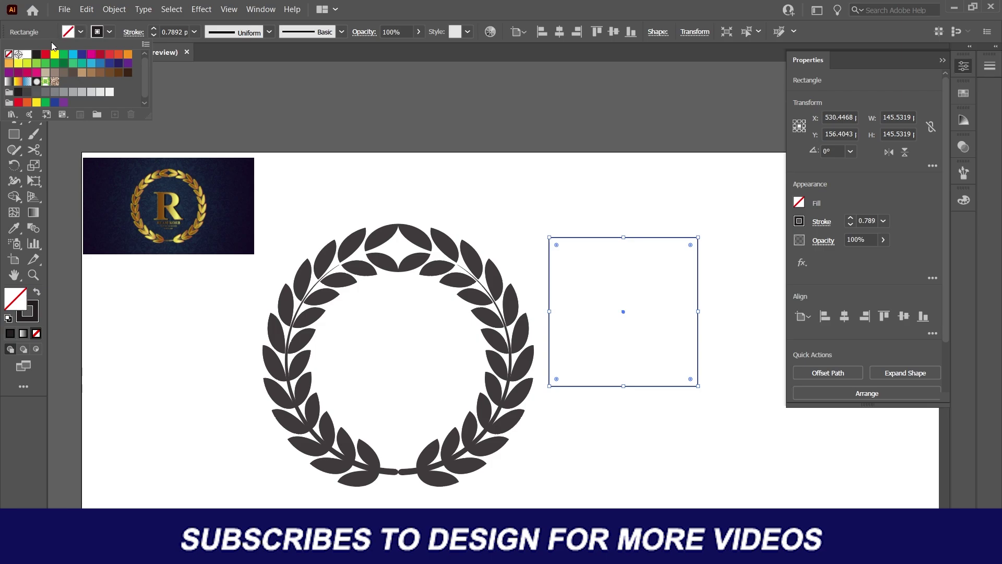
left_click(38, 54)
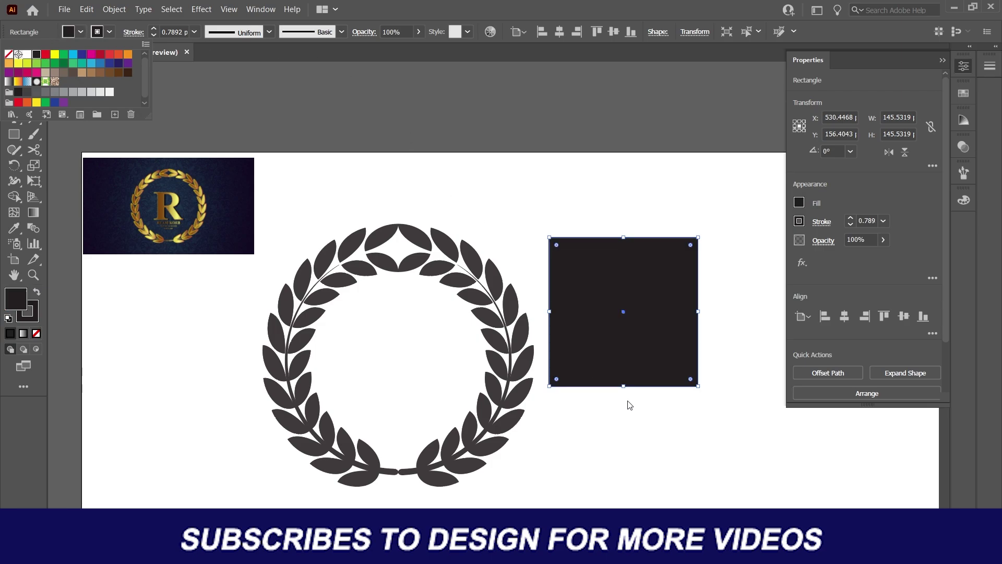
left_click(626, 390)
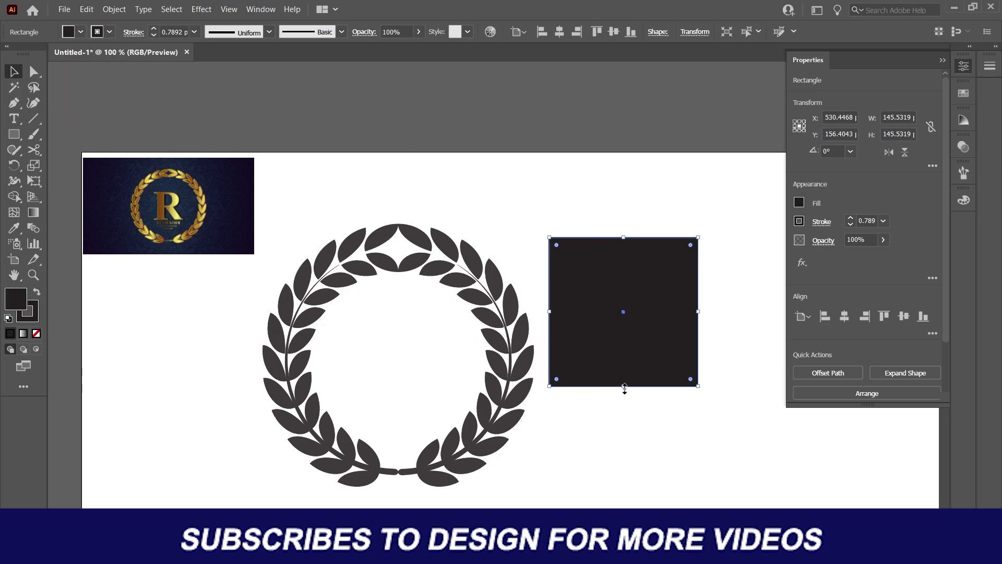
left_click_drag(624, 386, 624, 351)
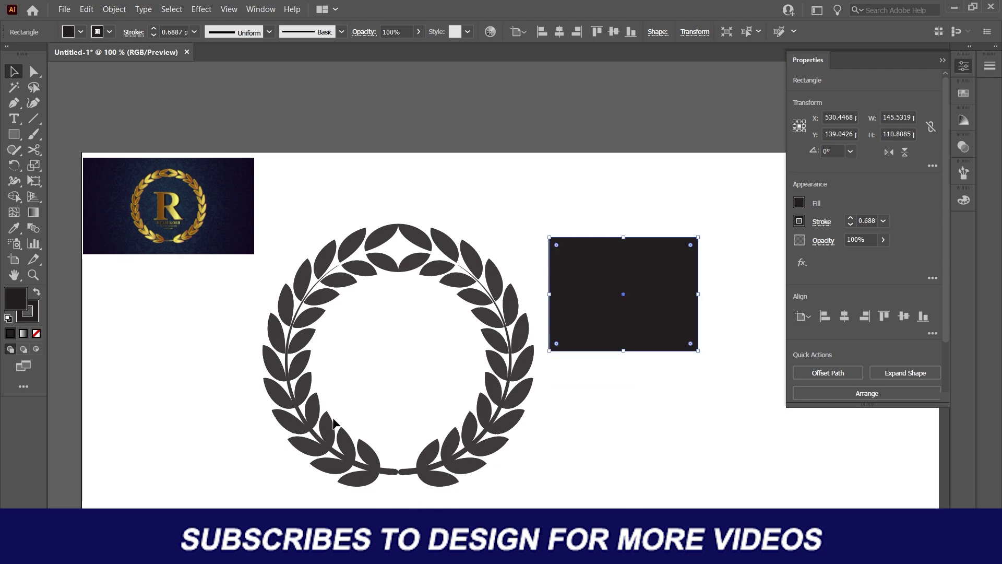
left_click(428, 470)
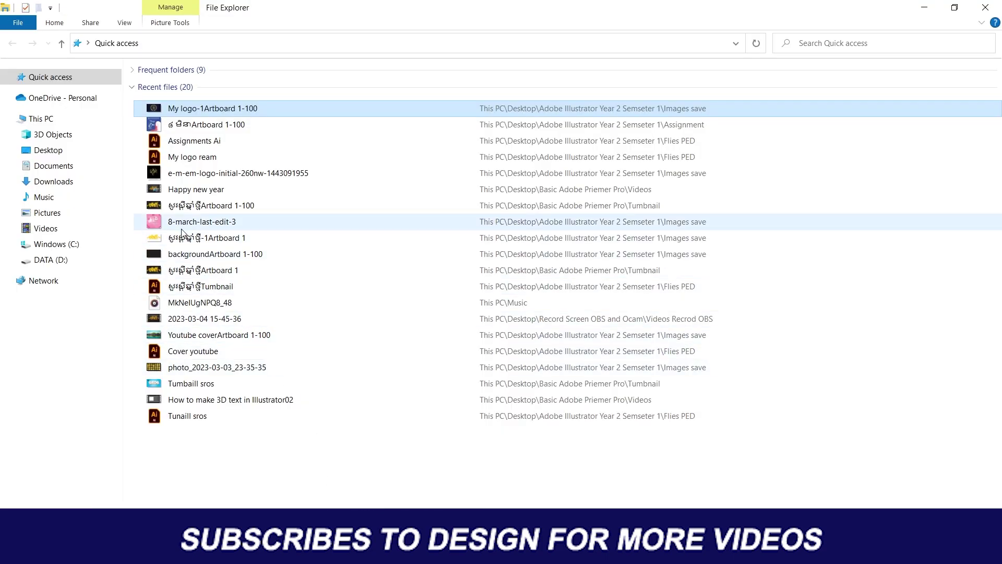
mouse_move(198, 368)
left_mouse_down()
mouse_move(399, 385)
mouse_move(447, 552)
left_mouse_up()
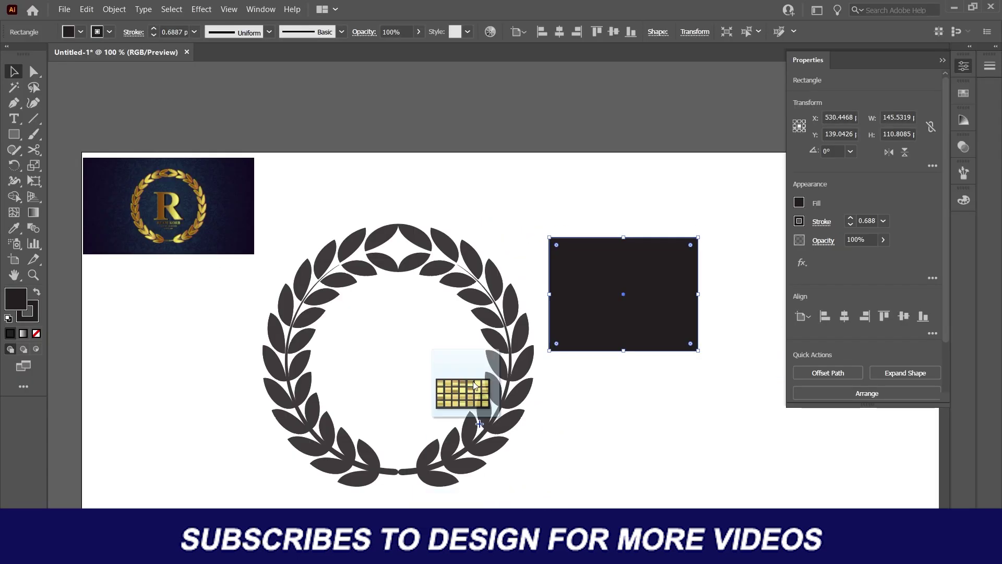
Step: Place the gold swatch photo, scale it to about 570 px wide and move it above the artboard
left_click_drag(446, 498, 448, 184)
key("ctrl+minus")
key("ctrl+minus")
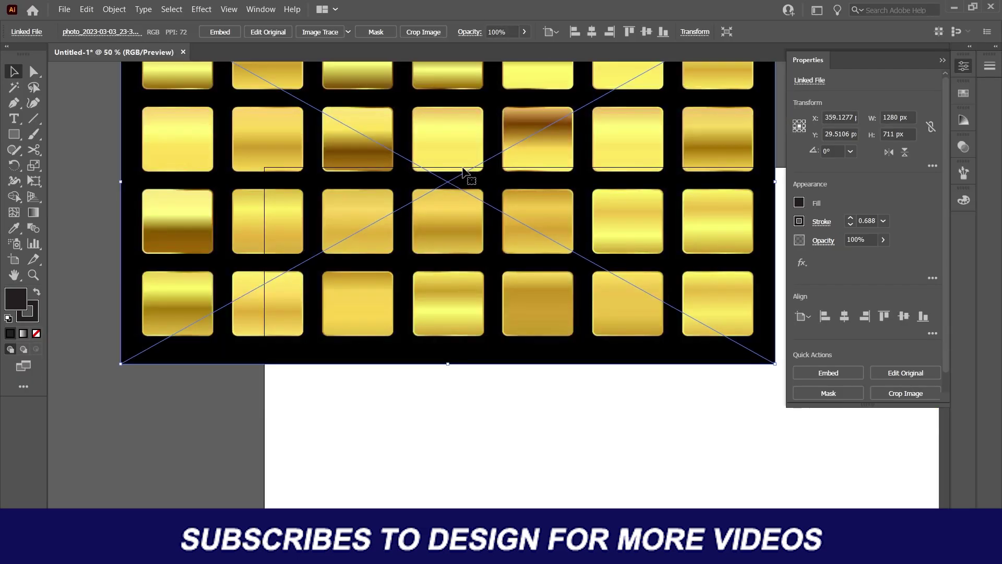
key("ctrl+minus")
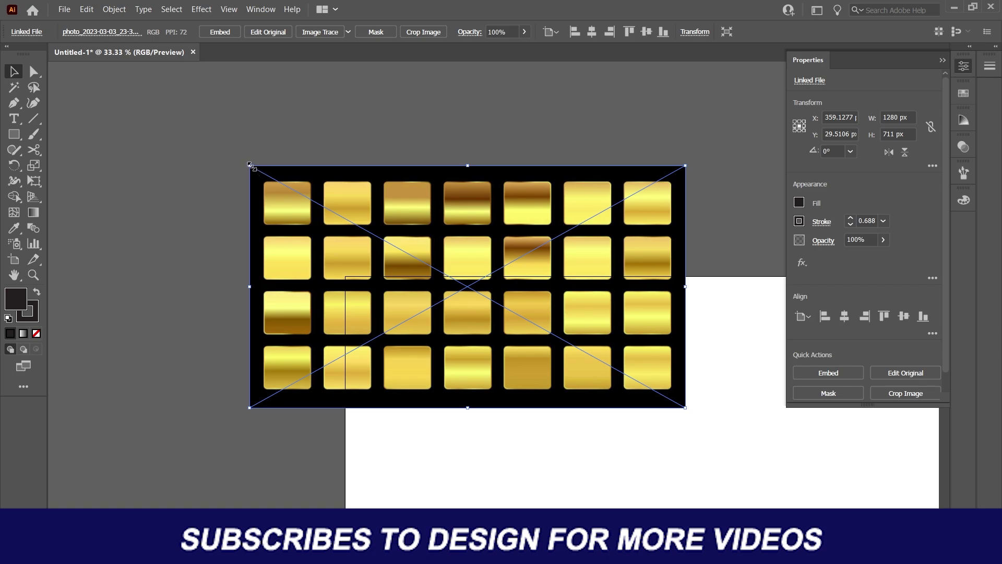
left_click_drag(250, 167, 492, 300)
scroll(519, 311, "up", 2)
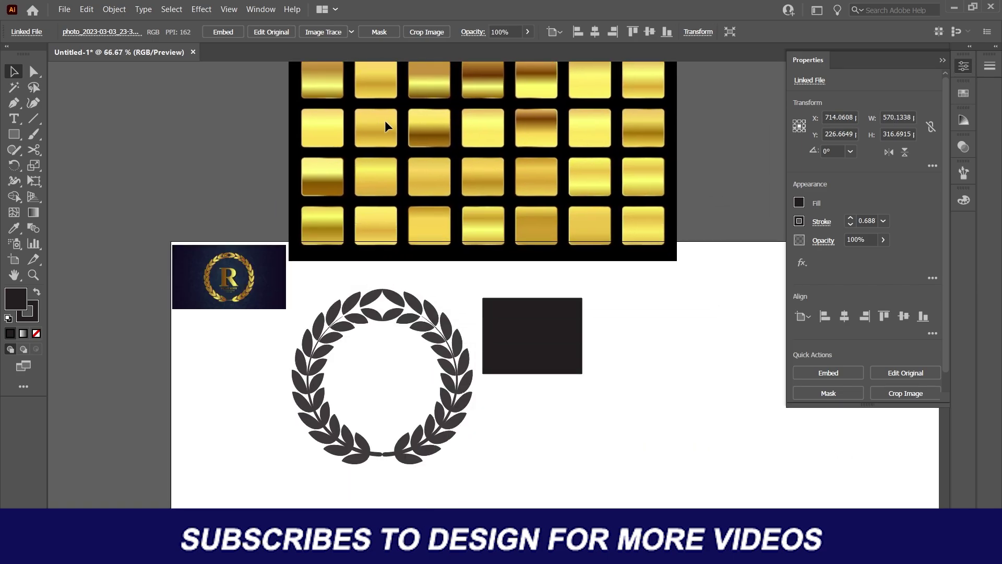
left_click_drag(562, 365, 419, 154)
left_click_drag(596, 374, 598, 387)
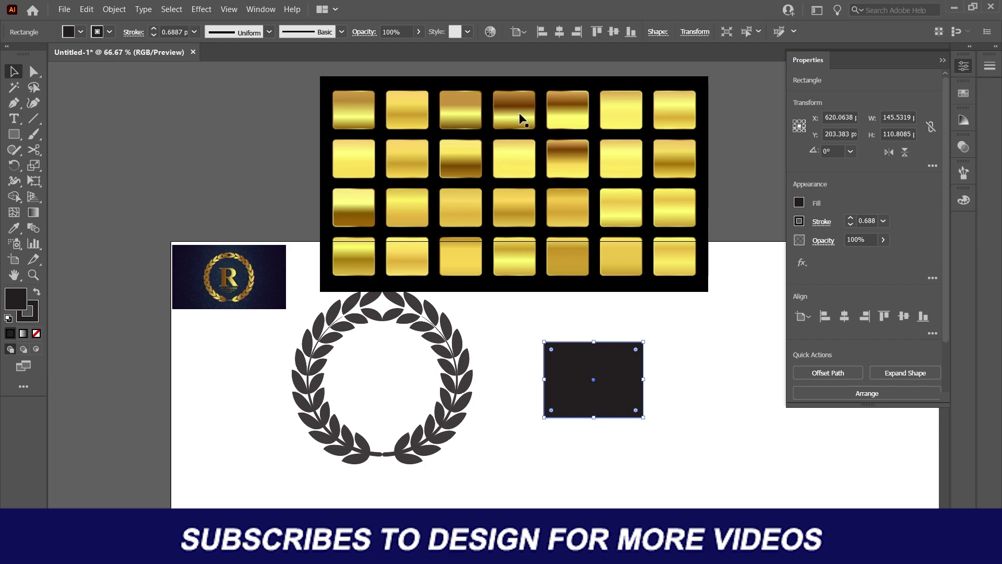
Step: Give the rectangle a gradient fill whose black end stop is gold sampled from the swatch photo
left_click(32, 212)
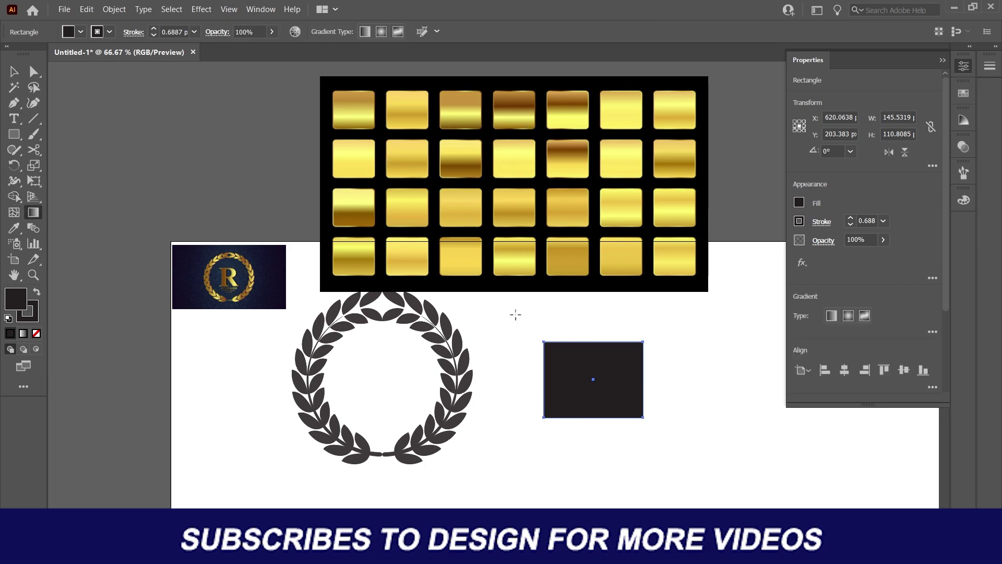
left_click(572, 401)
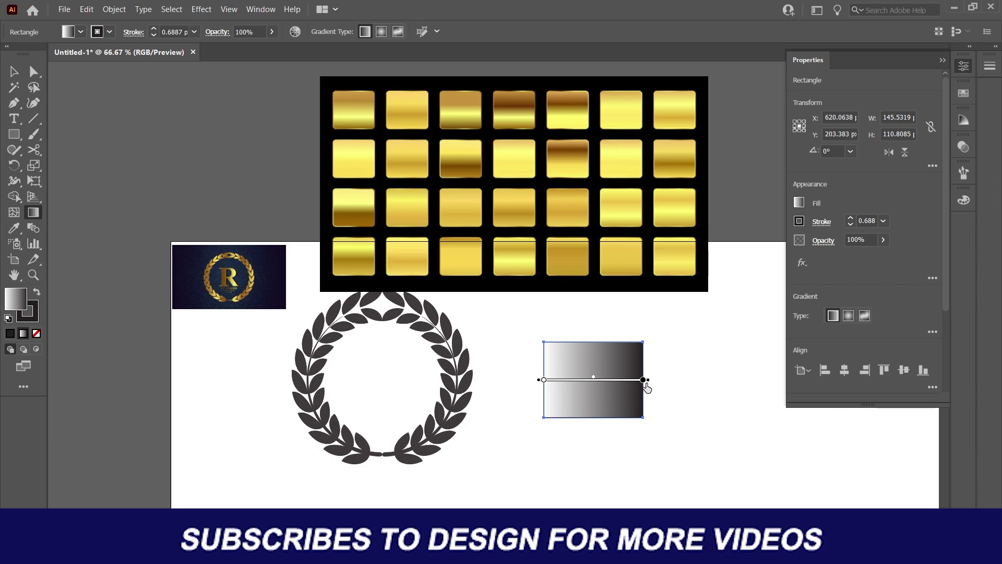
left_click(644, 380)
double_click(644, 380)
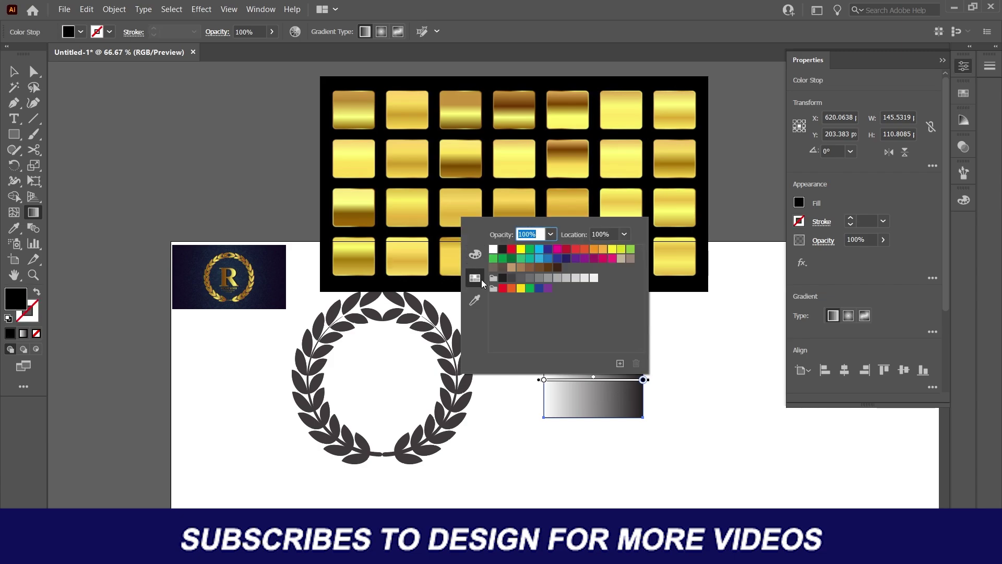
left_click(475, 299)
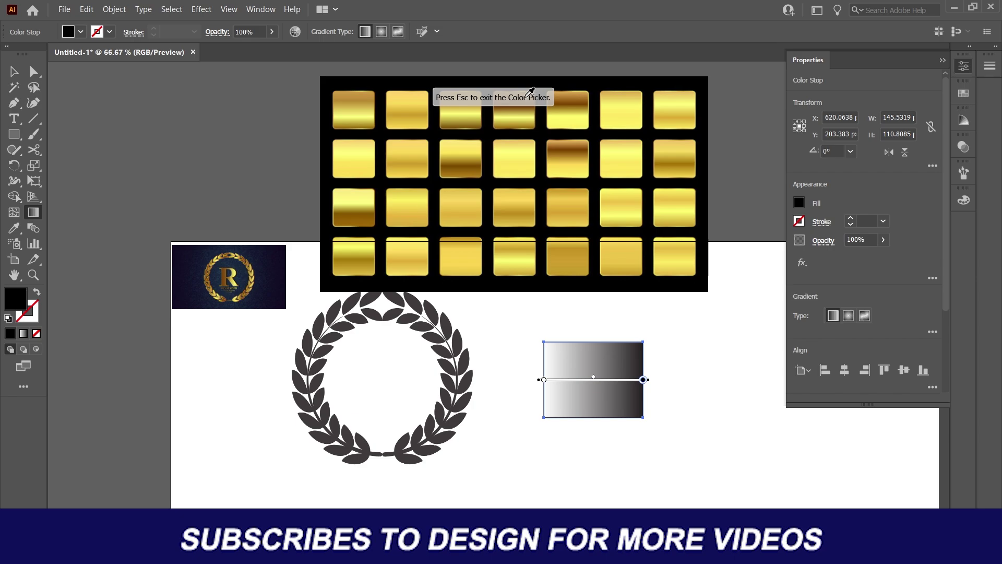
scroll(484, 97, "up", 3, "alt")
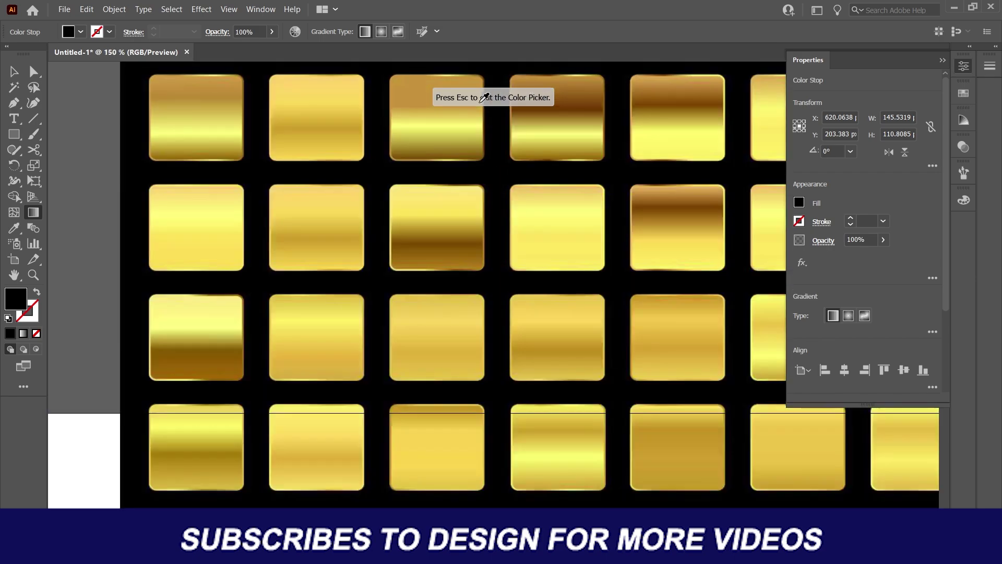
left_click(574, 71)
scroll(574, 71, "down", 3, "alt")
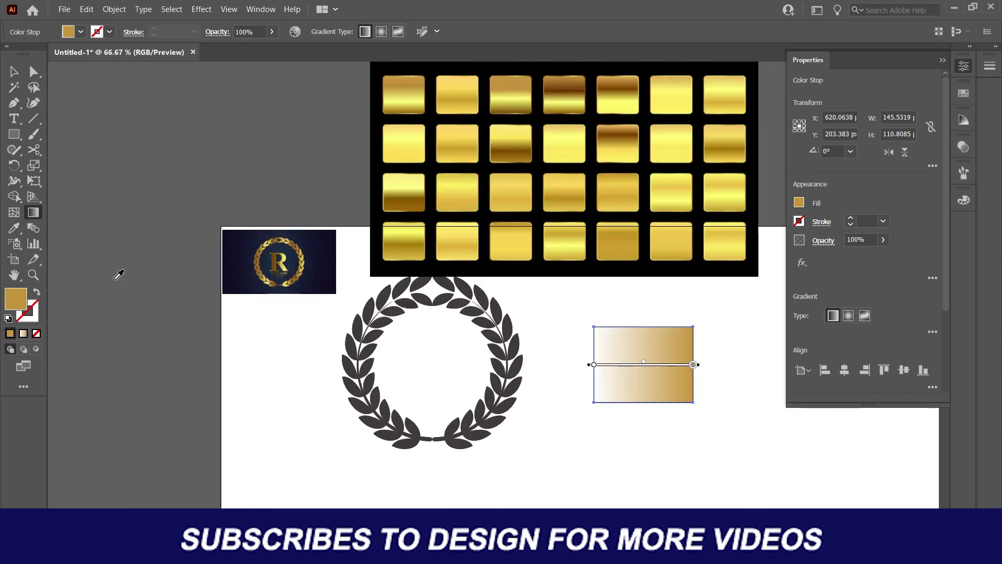
left_click(17, 77)
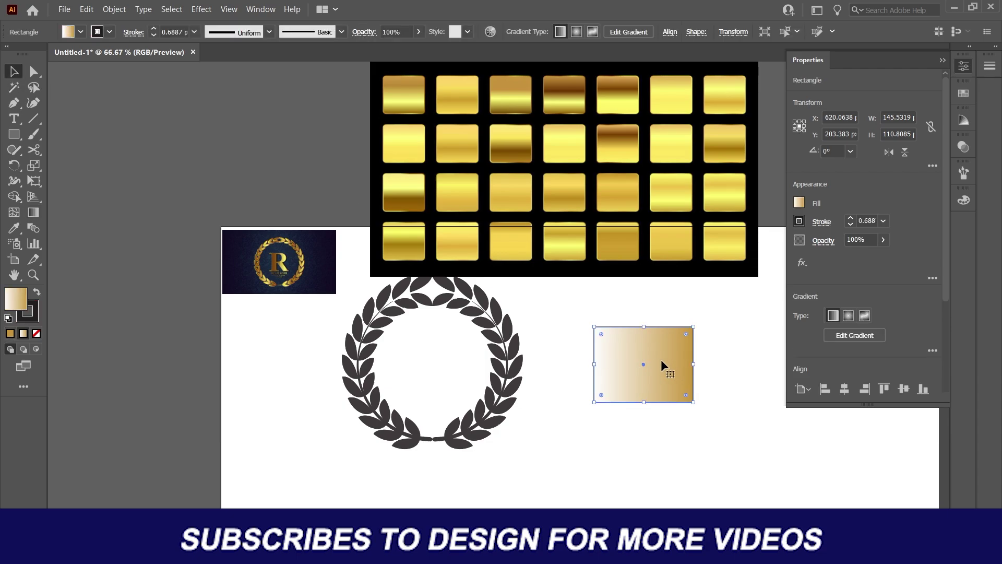
Step: Add a gradient stop coloured dark brown, sampled from a gold reference tile
left_click(33, 212)
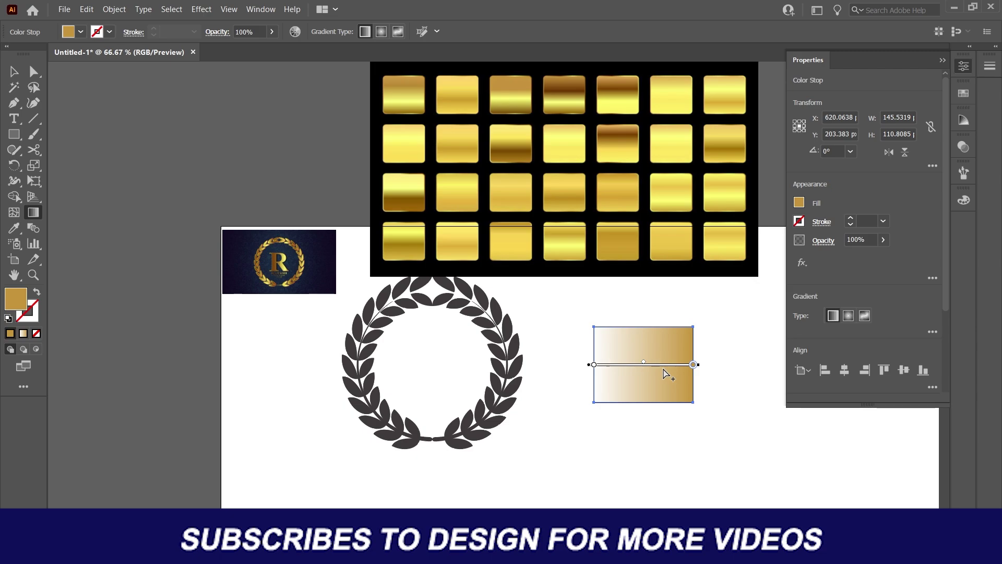
left_click(663, 371)
double_click(664, 365)
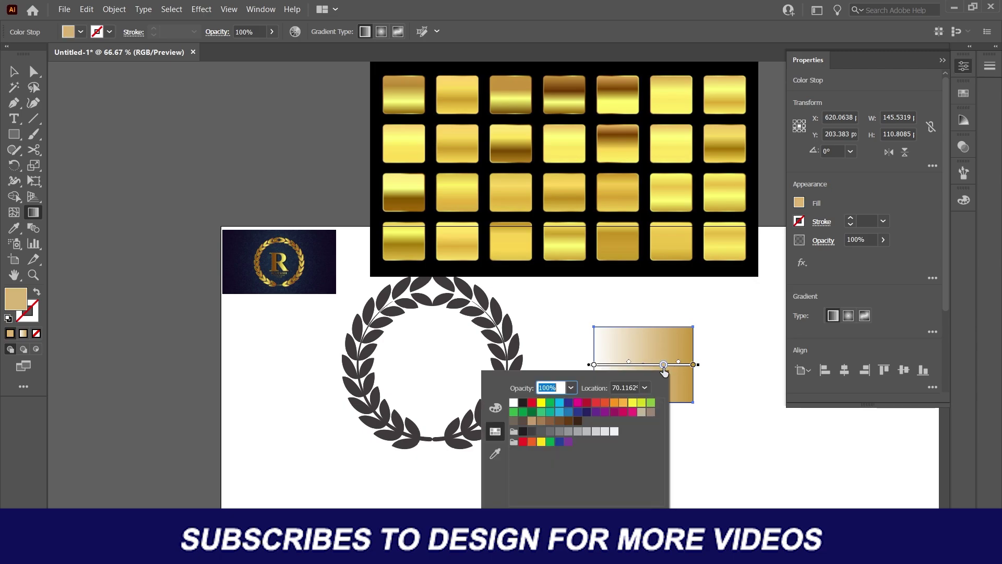
left_click(499, 453)
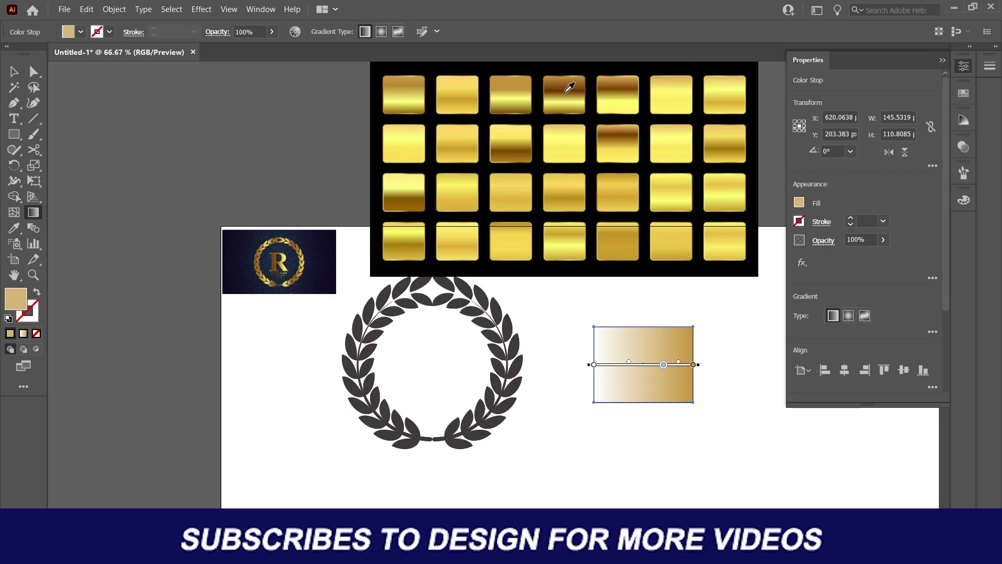
left_click(566, 92)
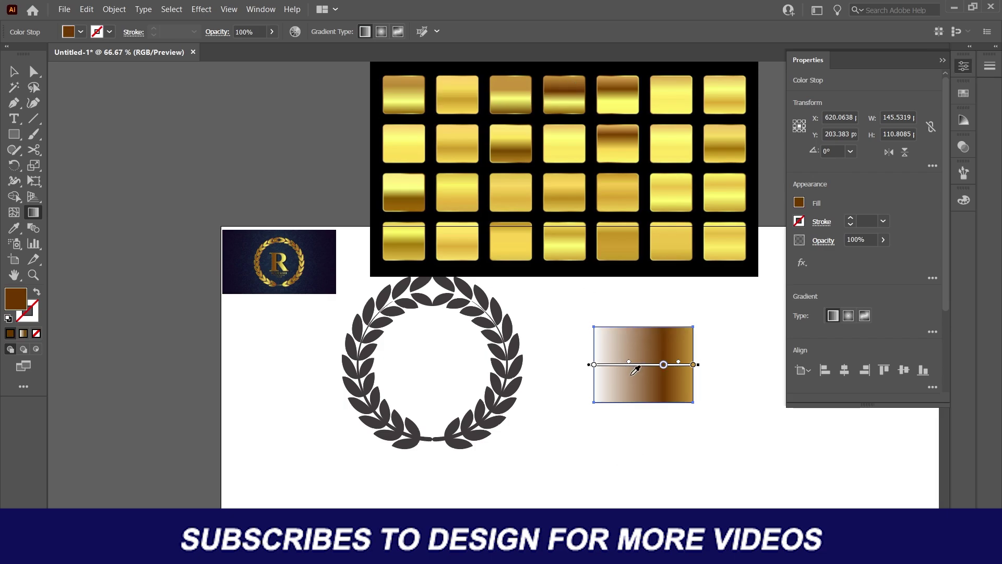
left_click(594, 365)
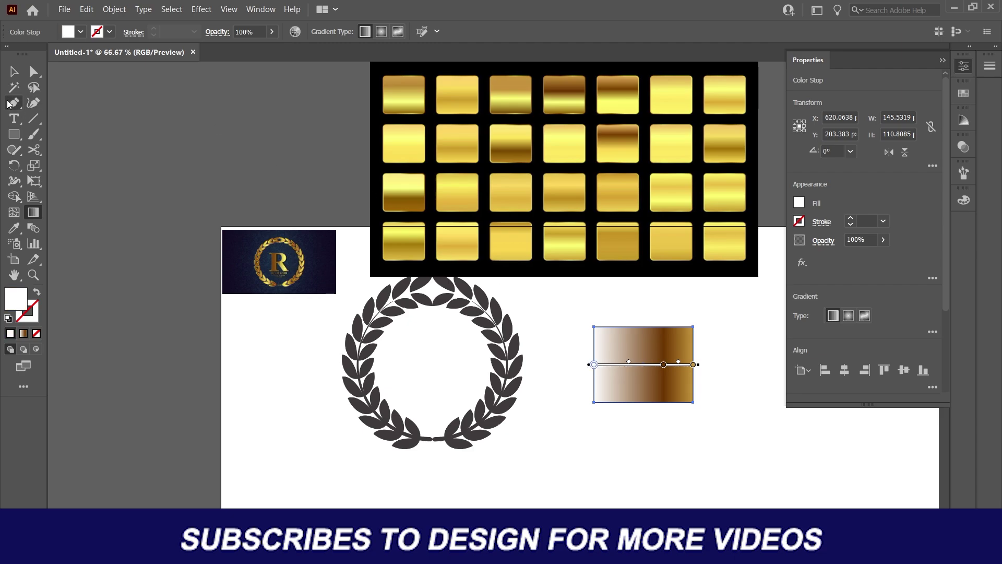
left_click(566, 362)
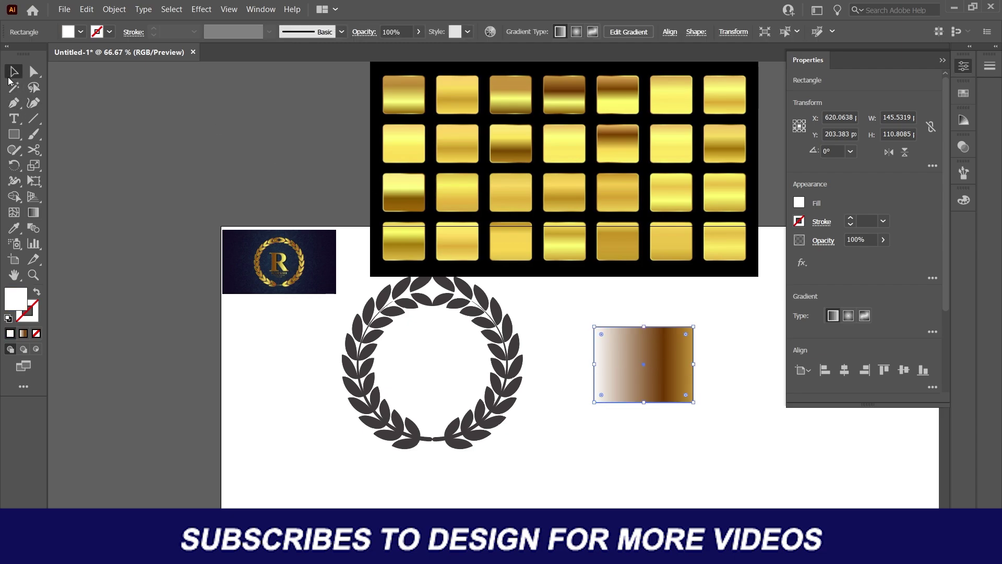
Step: Add a pale yellow gradient stop near the left, sampled from a gold reference tile
left_click(37, 212)
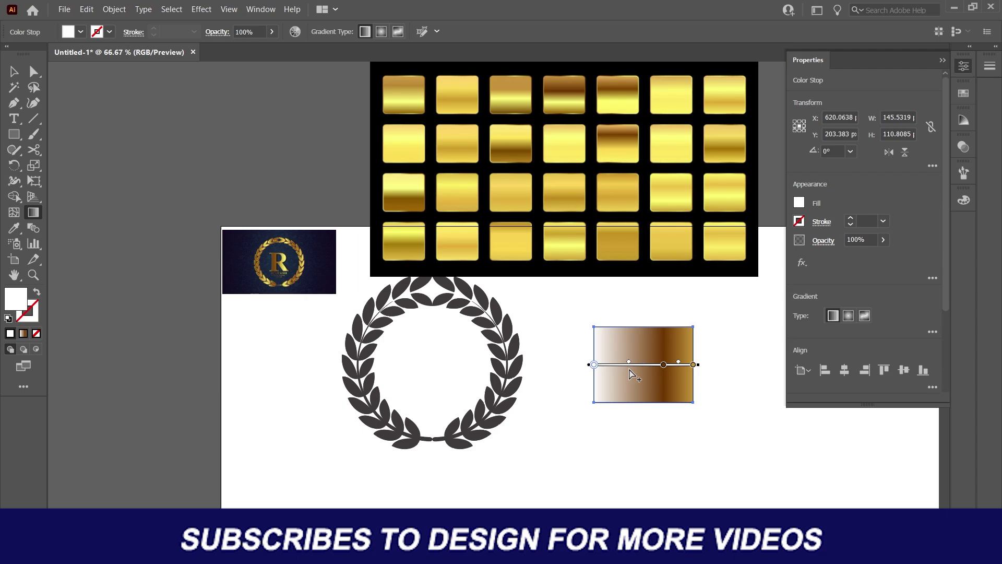
left_click(630, 370)
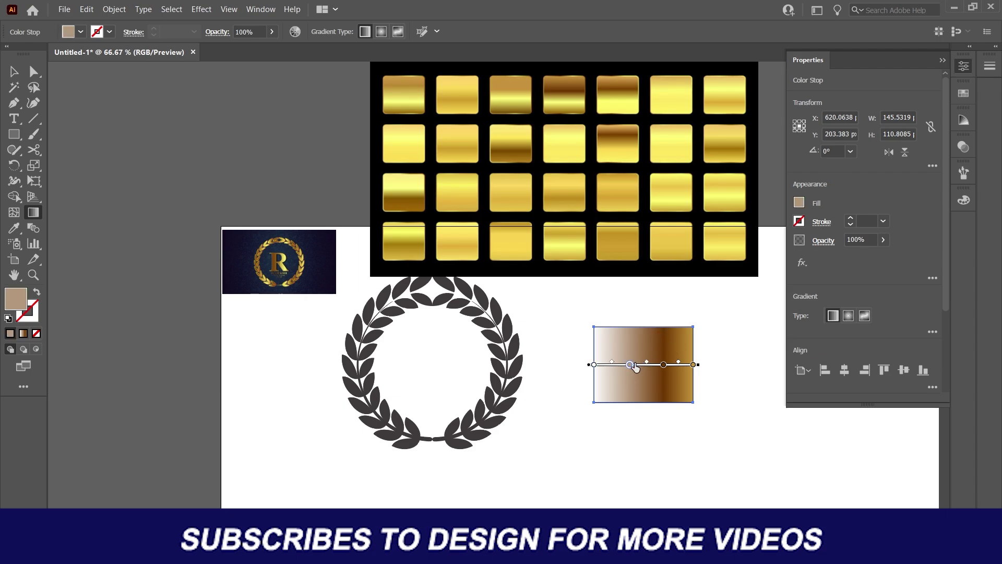
double_click(630, 364)
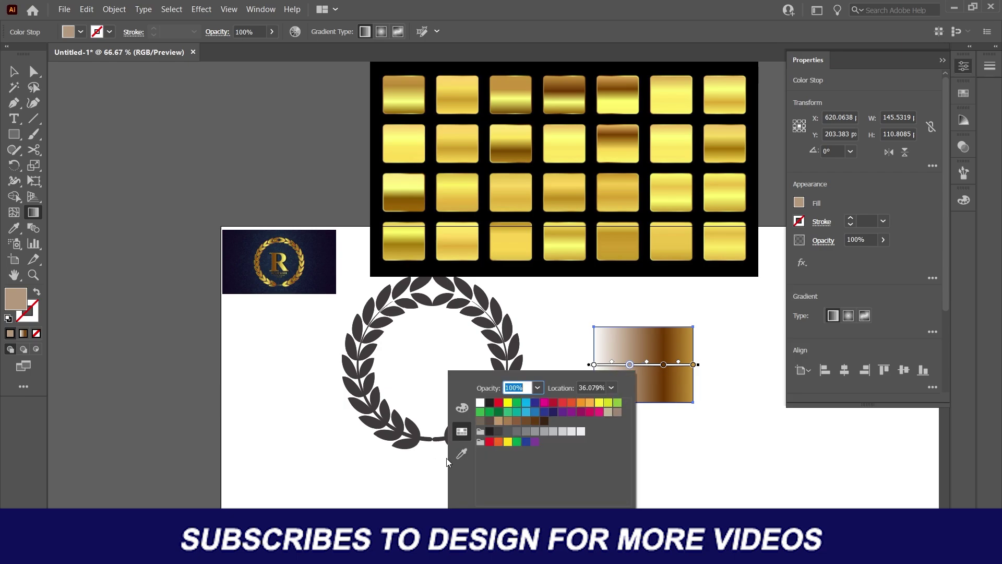
left_click(462, 454)
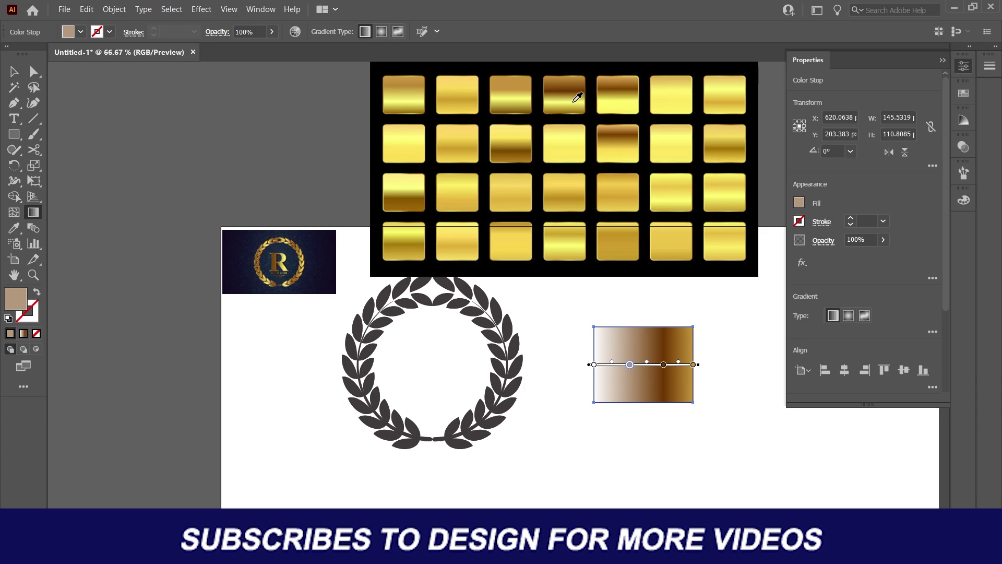
left_click(576, 99)
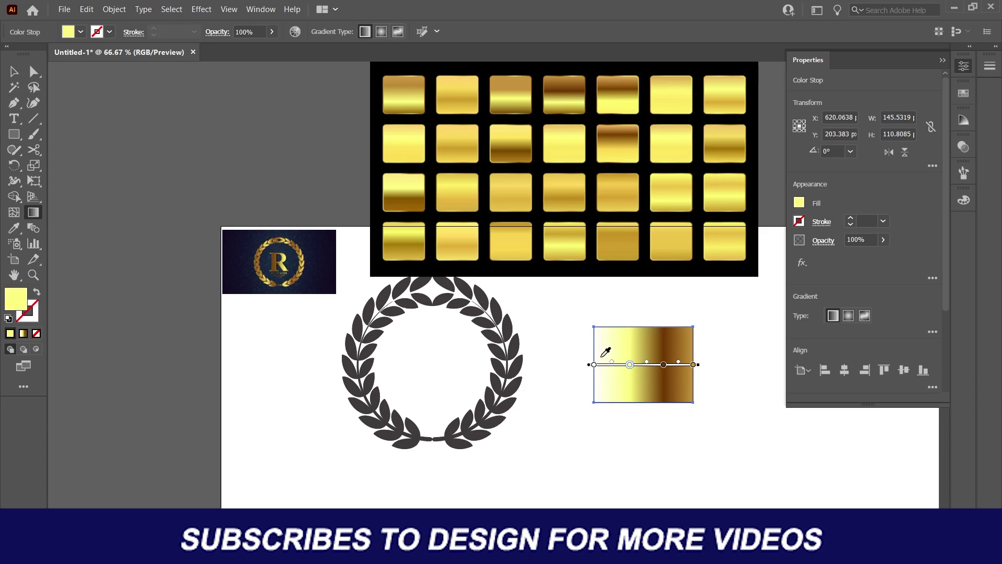
Step: Recolour the white left gradient stop with gold sampled from the swatch photo
double_click(594, 364)
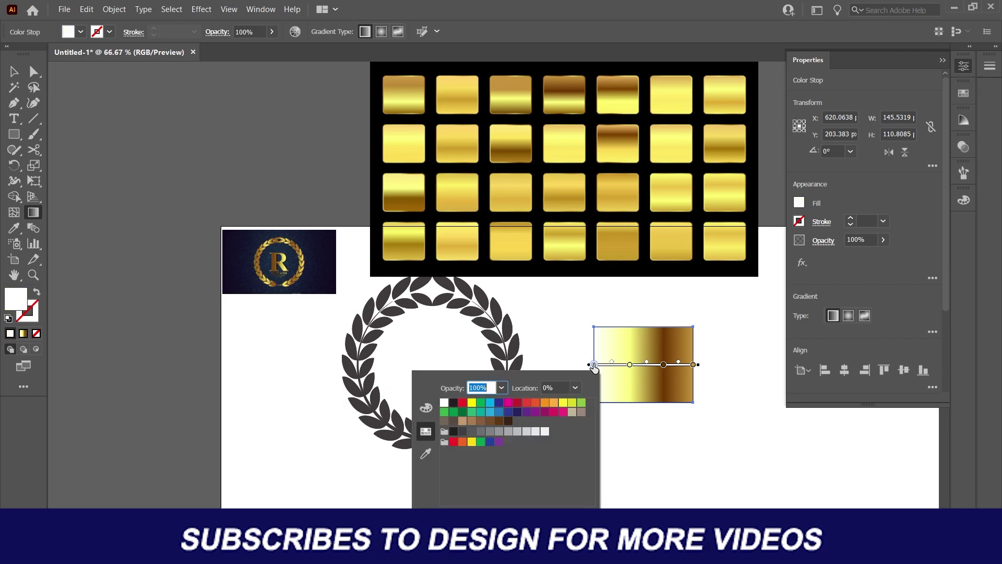
left_click(426, 453)
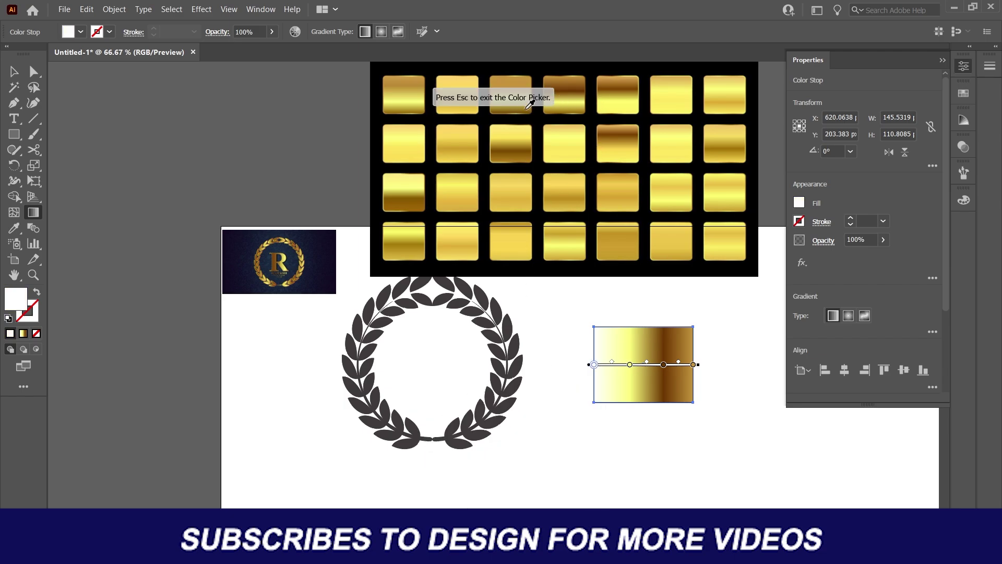
left_click(563, 110)
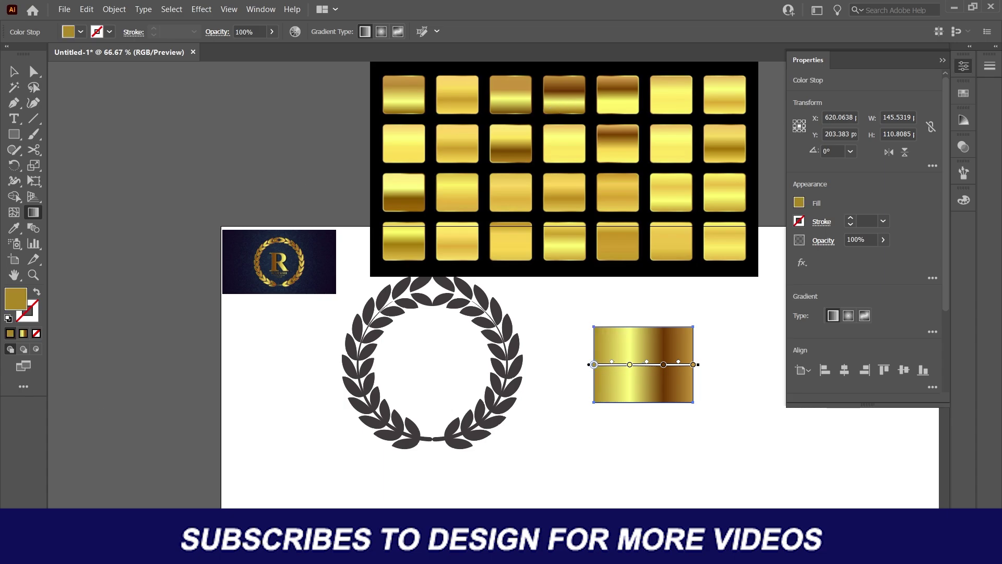
Step: Shift the brown gradient stop slightly to the left
left_click(14, 73)
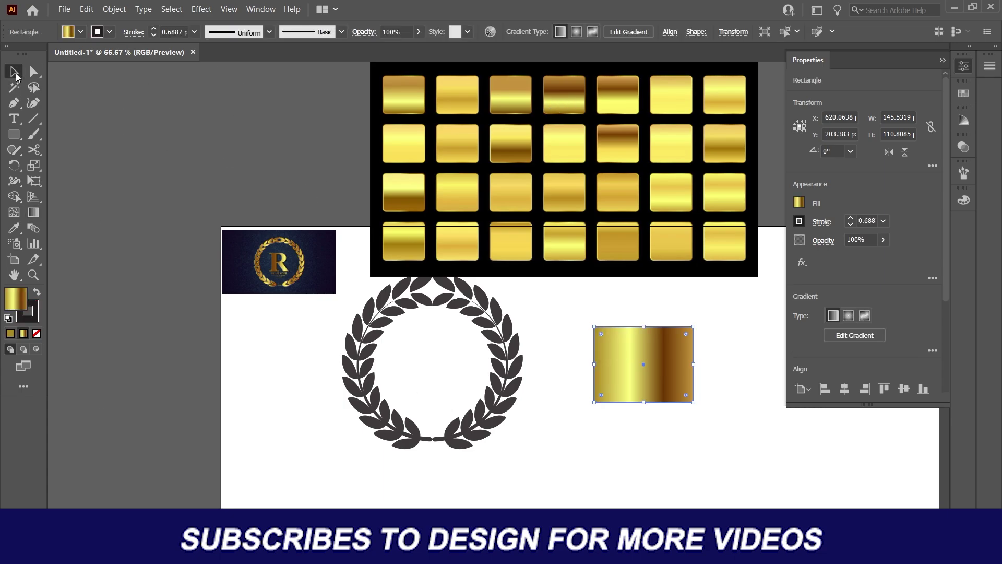
left_click(33, 212)
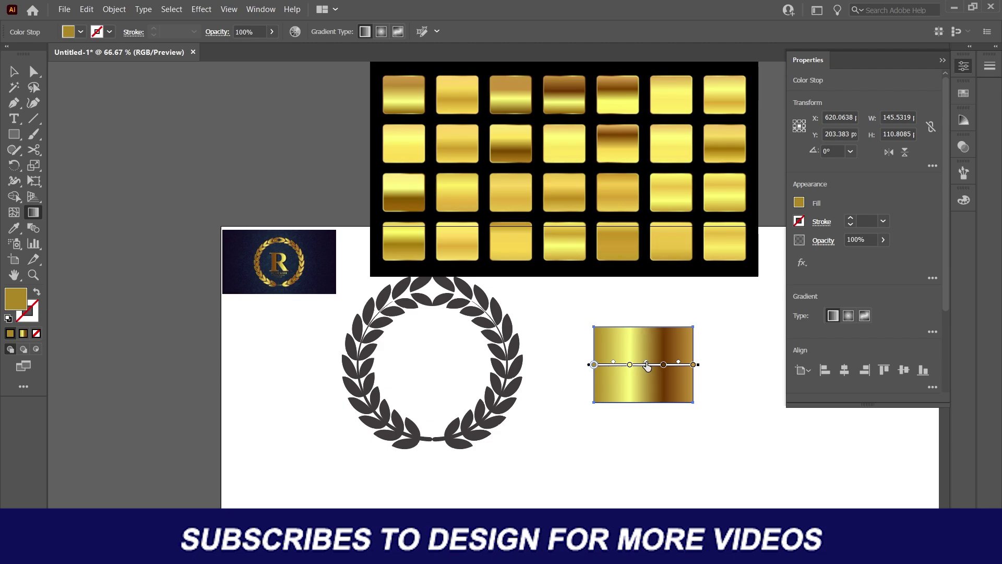
left_click(663, 365)
left_click_drag(663, 365, 659, 365)
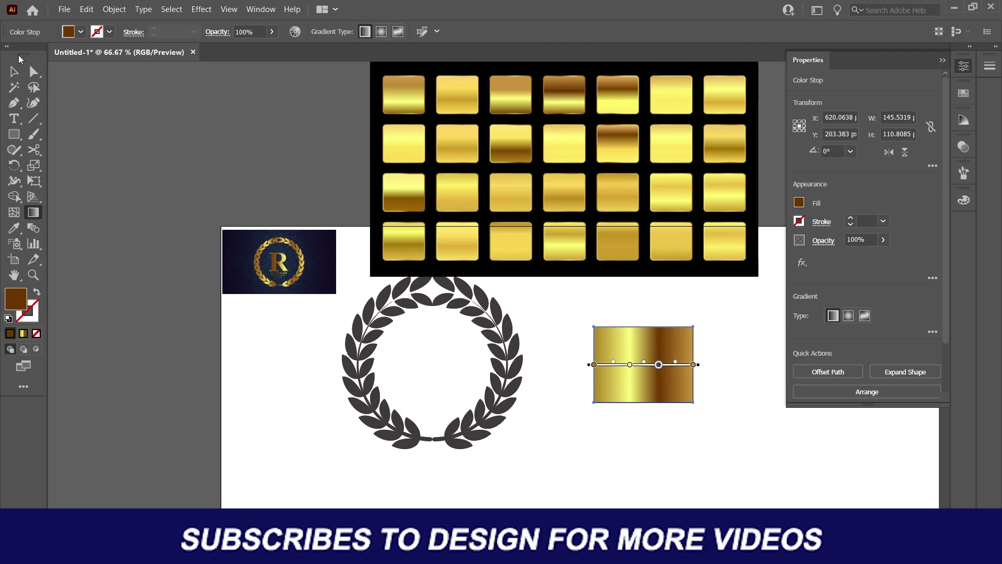
left_click(14, 72)
Step: Remove the gradient rectangle's outline and adjust its position and size
left_click(706, 348)
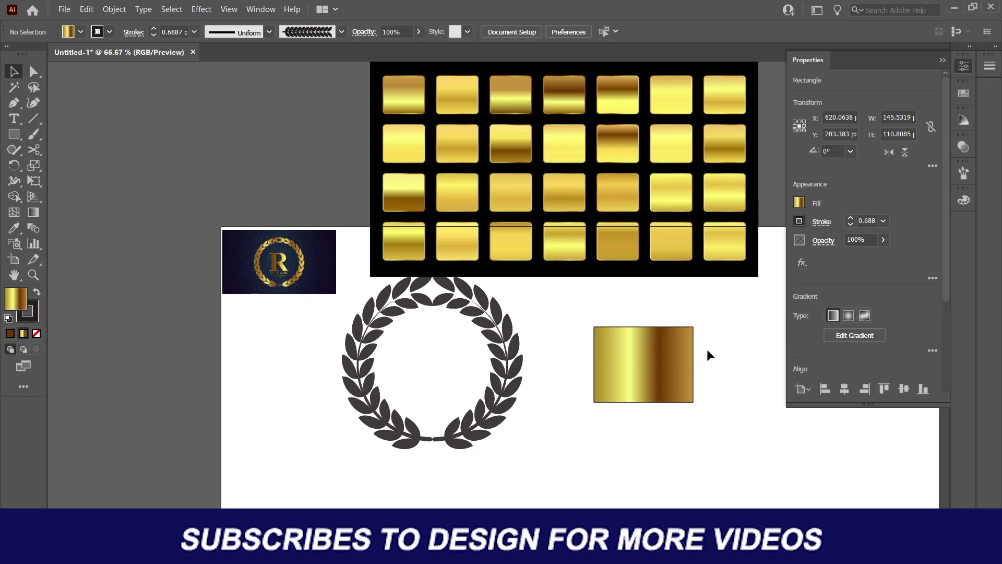
left_click_drag(693, 360, 684, 364)
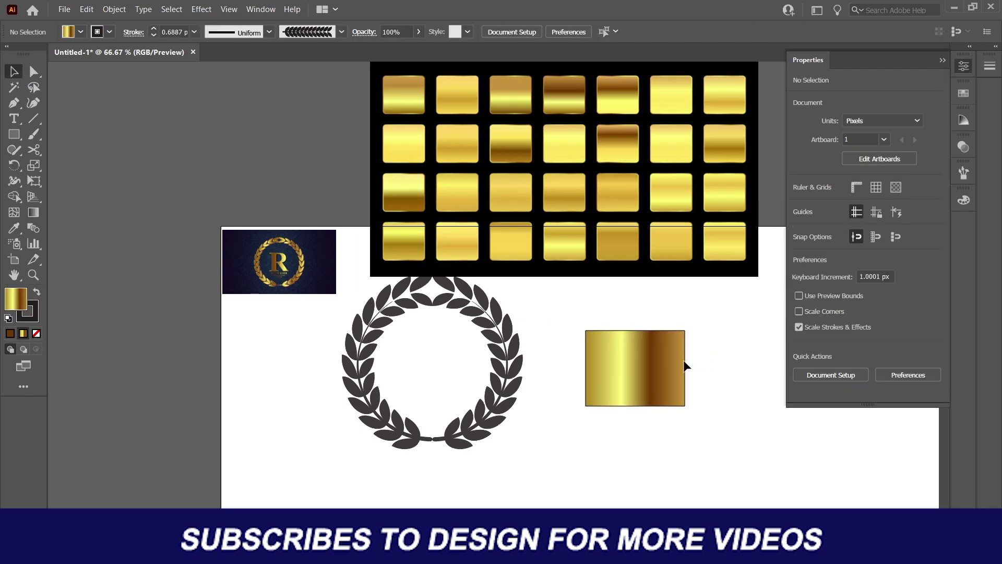
left_click(109, 32)
left_click(9, 54)
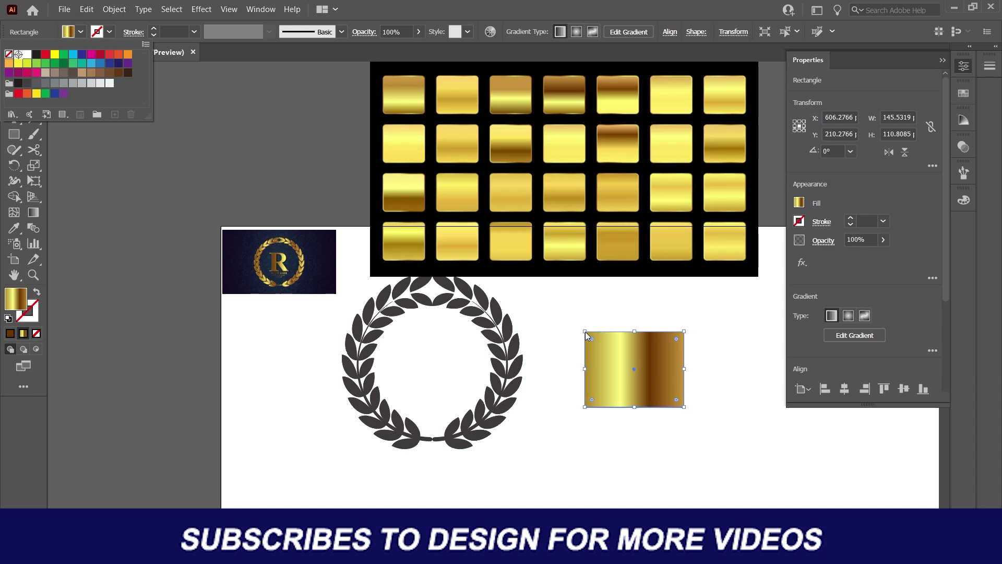
left_click(577, 312)
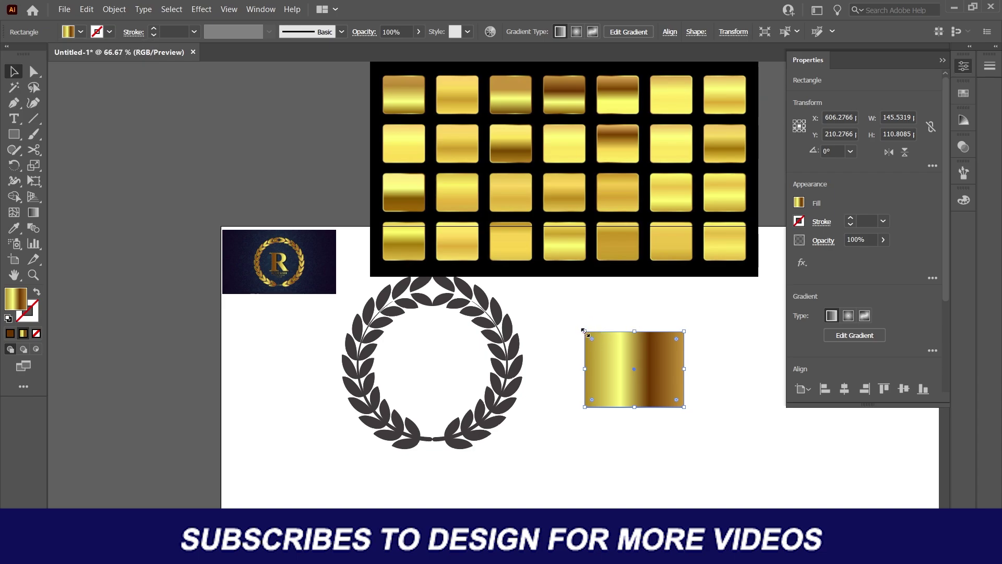
left_click_drag(585, 332, 593, 337)
left_click(509, 349)
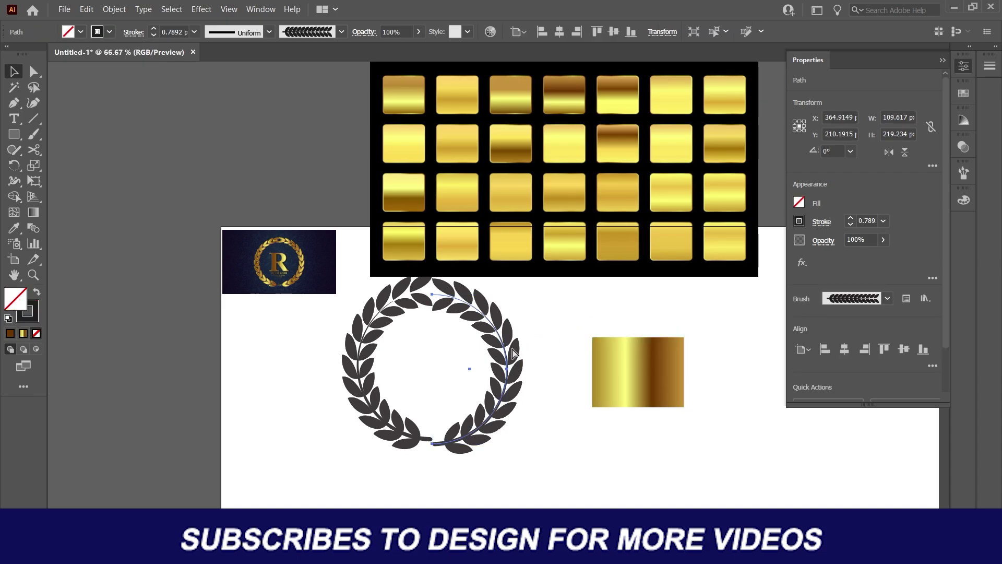
left_click(370, 324)
left_click(646, 374)
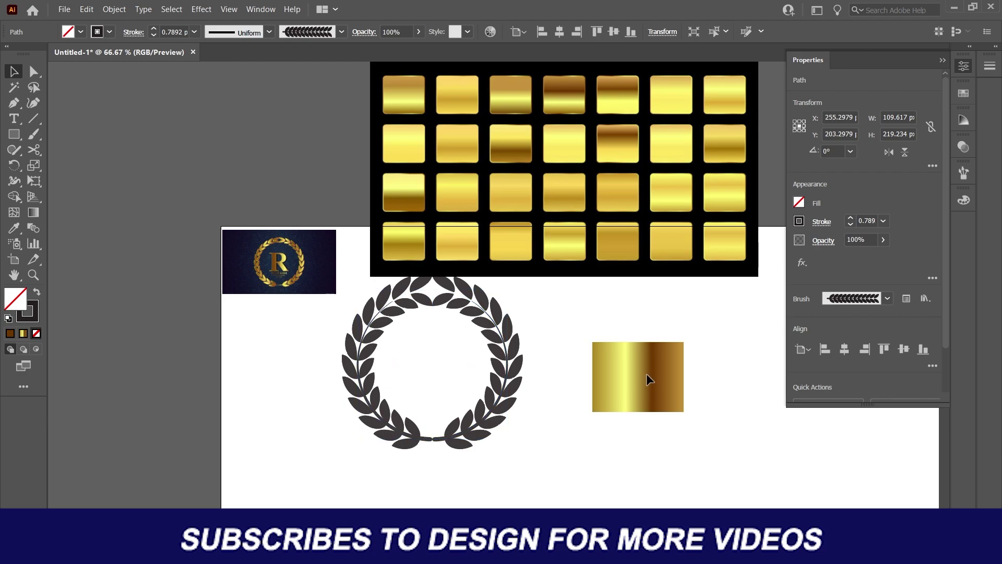
Step: Save the gold gradient as a swatch, move its rectangle to the lower right, and select the reference photo
left_click(965, 94)
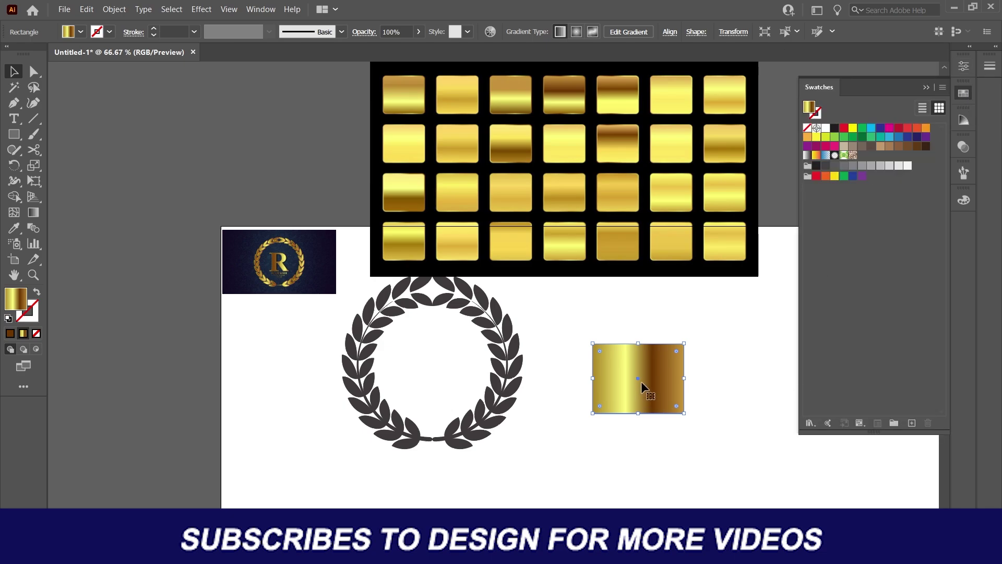
left_click(722, 362)
left_click(605, 383)
left_click_drag(606, 381, 838, 205)
left_click_drag(655, 383, 894, 482)
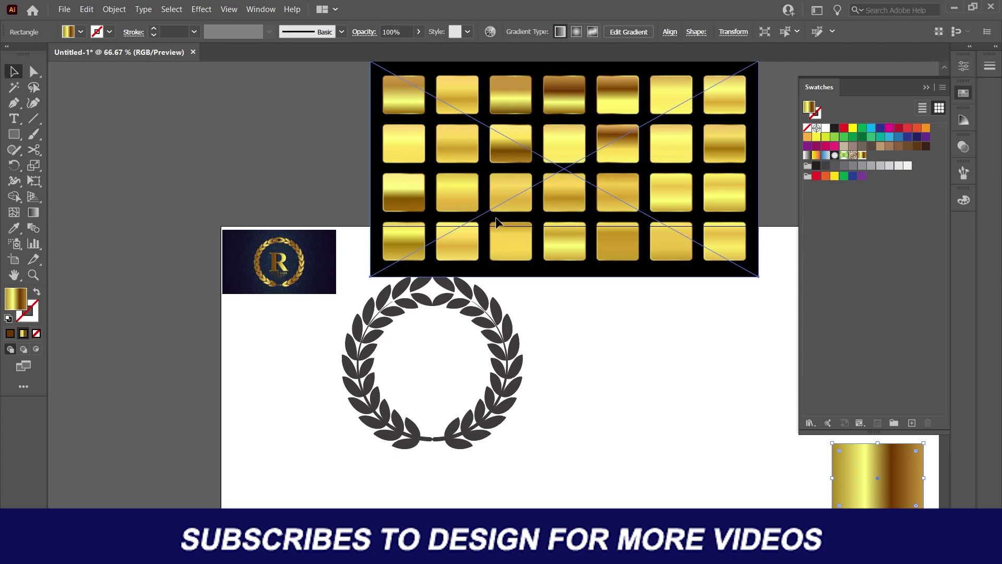
left_click_drag(495, 221, 385, 197)
Step: Delete the gold swatch photo and scale the laurel wreath up larger
key("Delete")
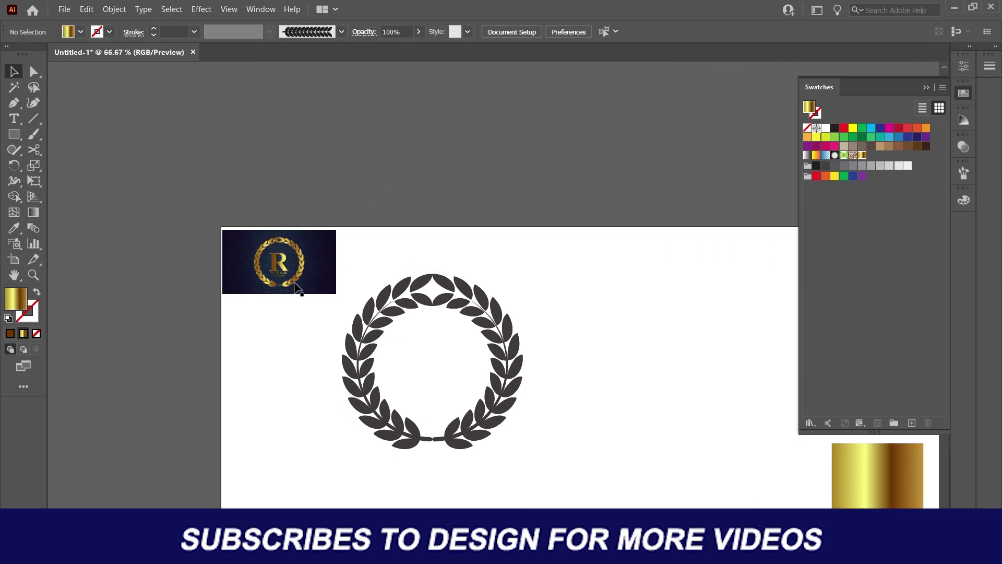
mouse_move(306, 320)
left_mouse_down()
mouse_move(475, 374)
mouse_move(516, 441)
left_mouse_up()
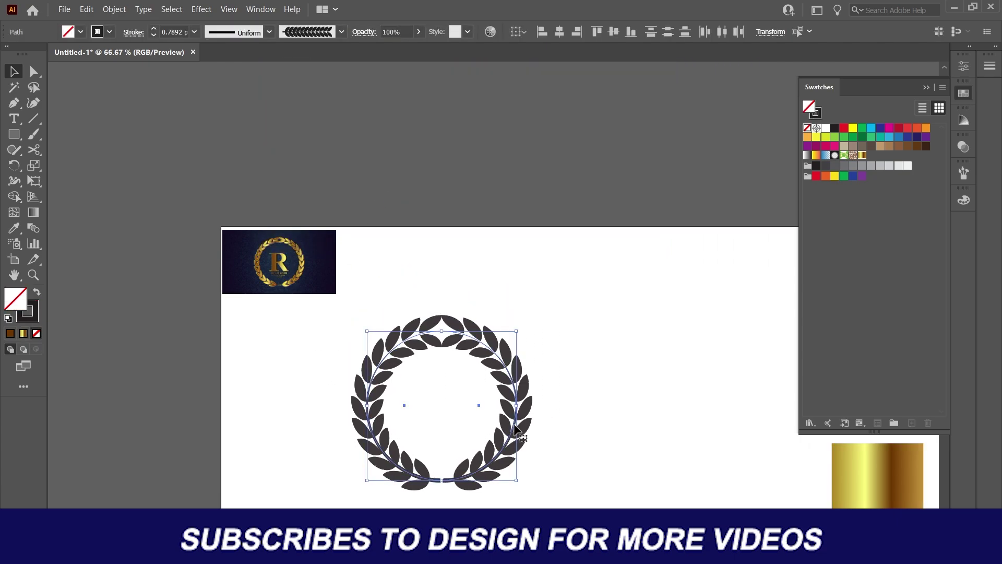
left_click_drag(514, 330, 594, 270)
left_click(653, 265)
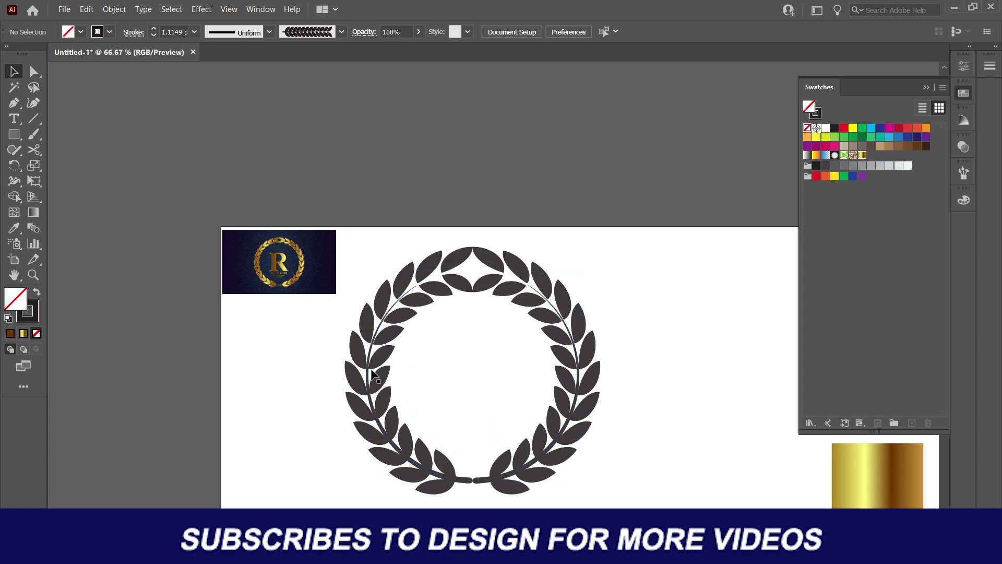
left_click_drag(612, 368, 313, 418)
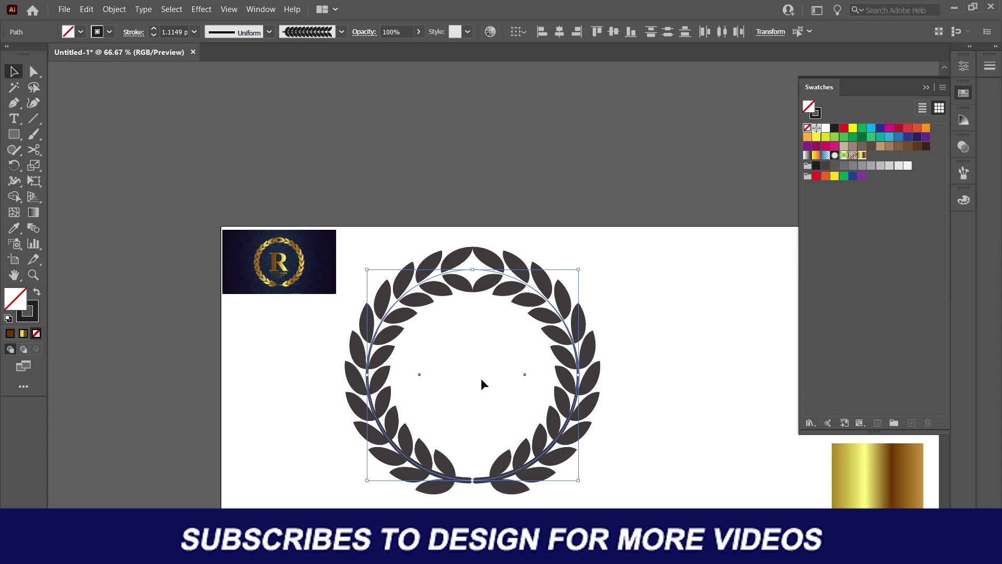
Step: Open and dismiss the Object menu, then reselect the wreath's inner circular path
left_click(123, 7)
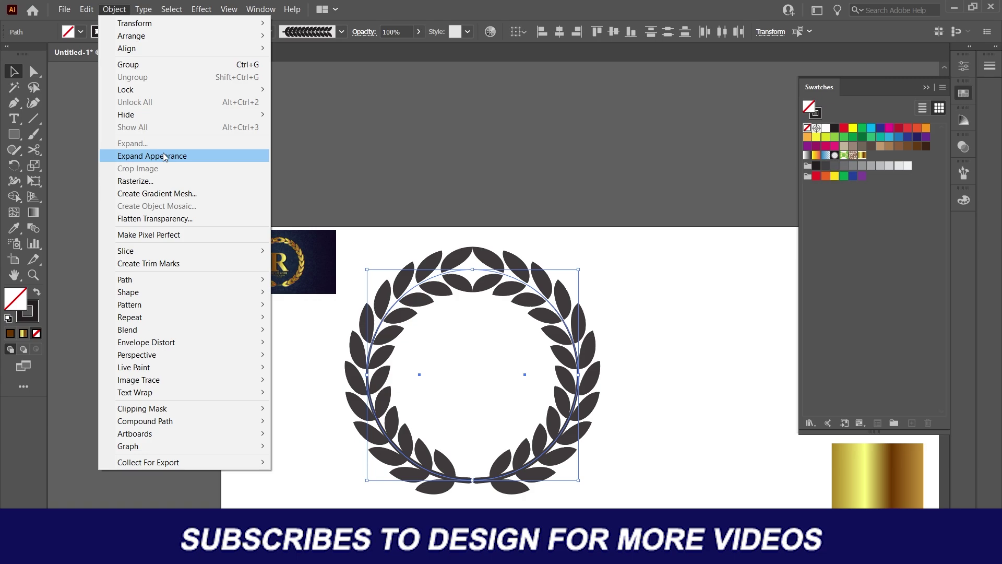
left_click(604, 271)
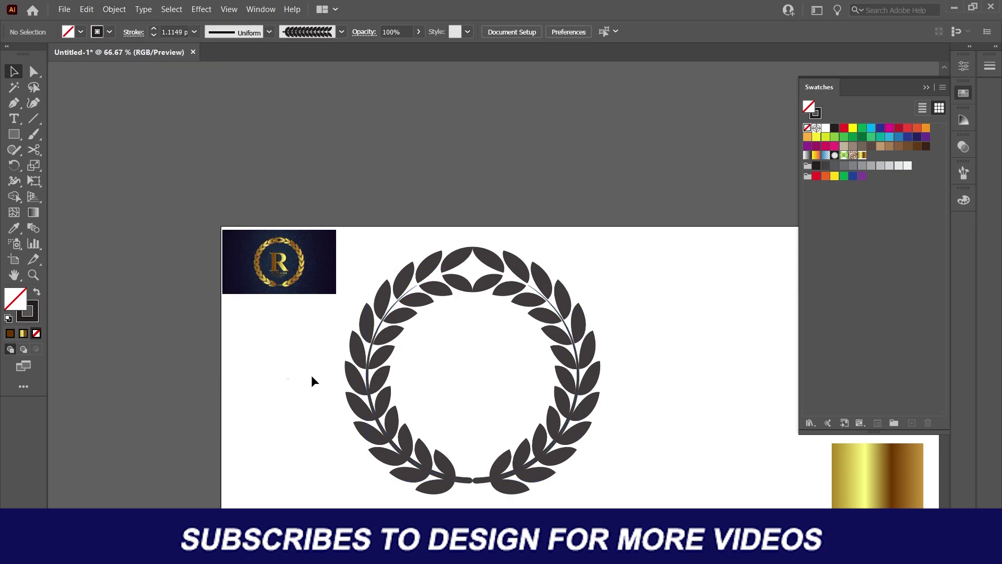
left_click_drag(286, 380, 656, 459)
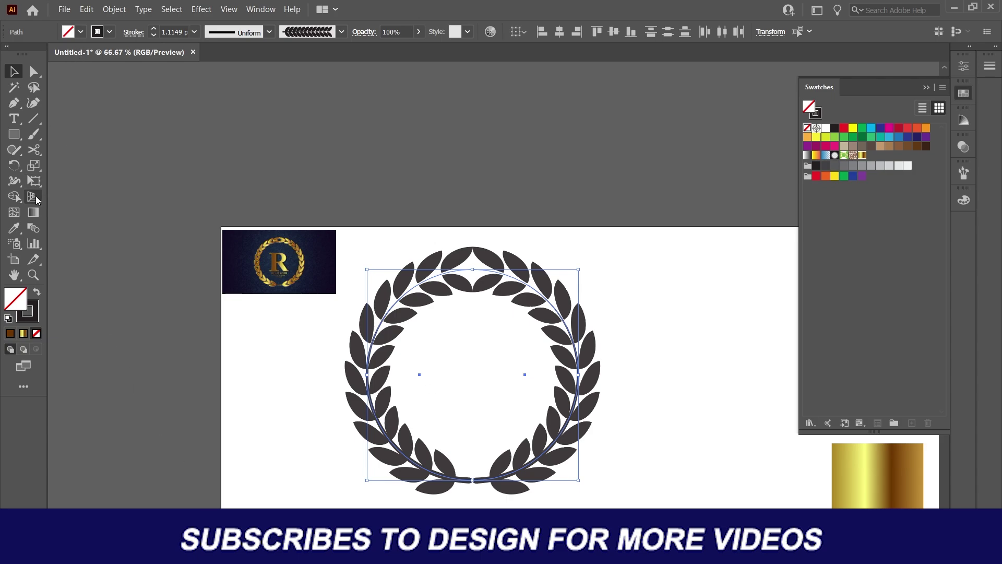
Step: Try and undo a yellow fill, then expand the wreath's appearance into outlined shapes
left_click(34, 212)
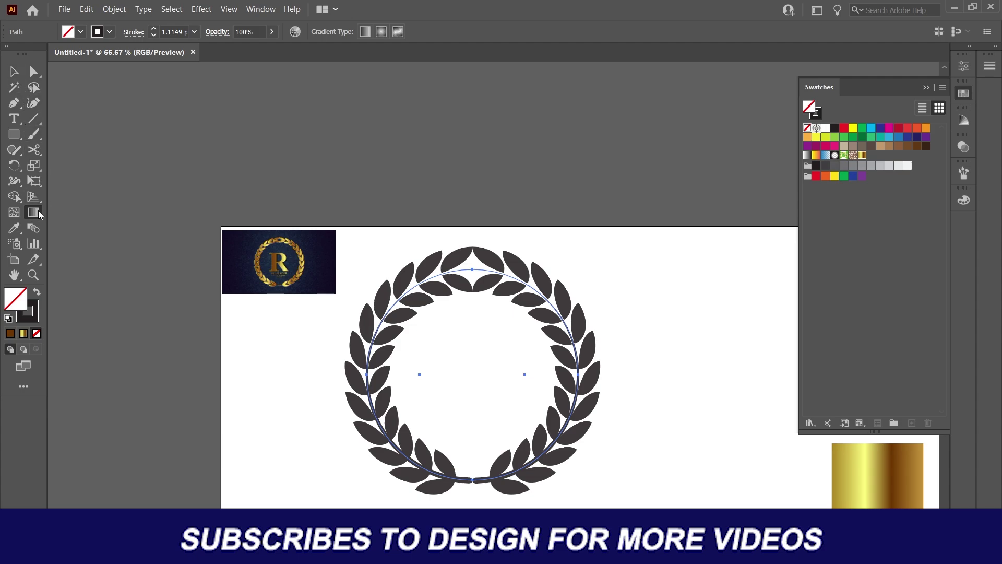
left_click(80, 32)
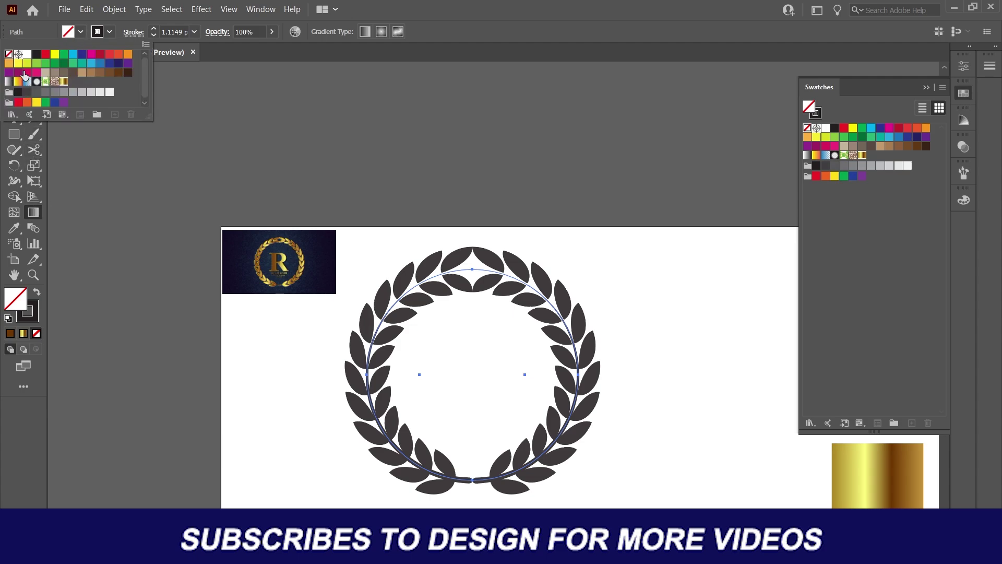
left_click(55, 53)
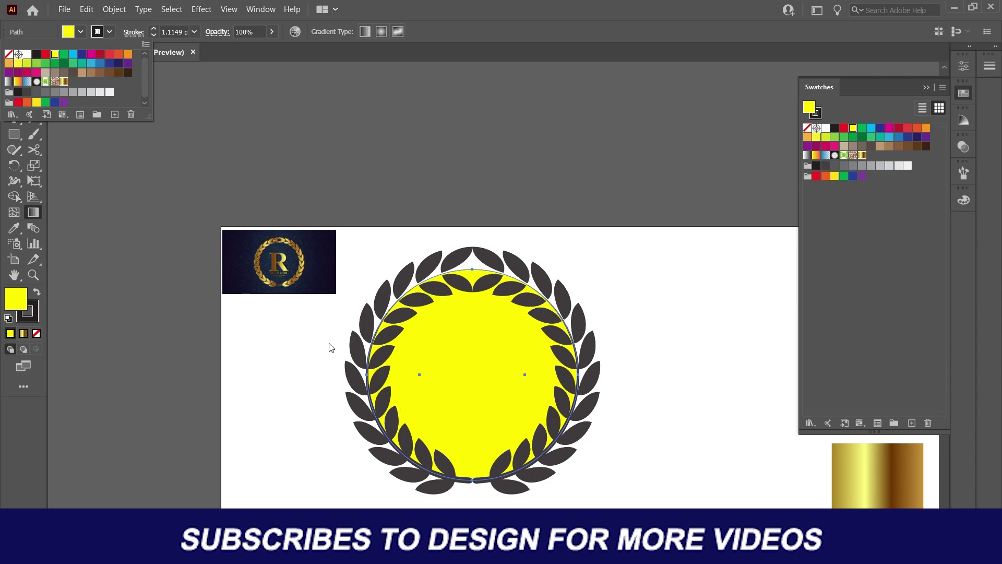
left_click(256, 153)
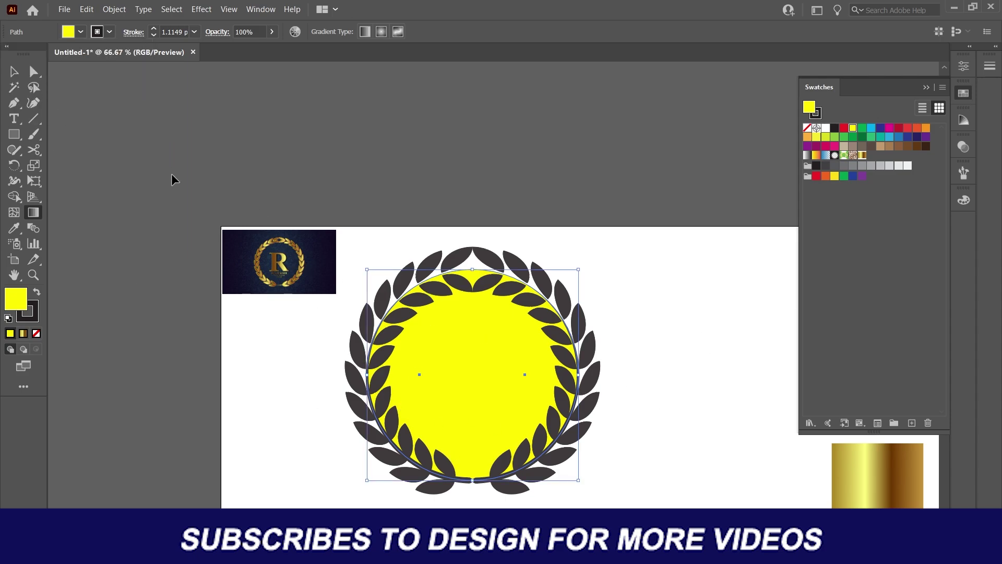
key("slash")
left_click(114, 9)
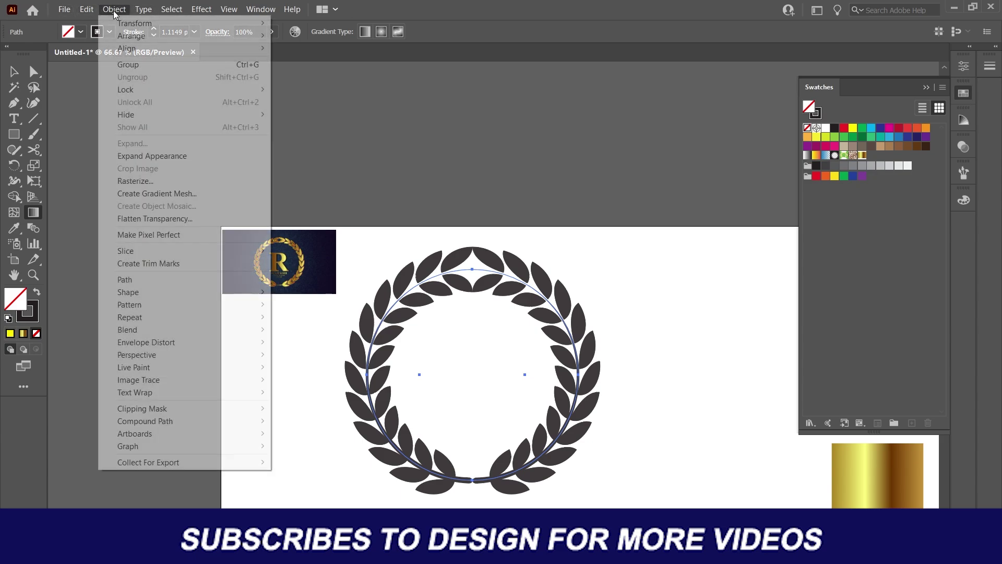
left_click(170, 155)
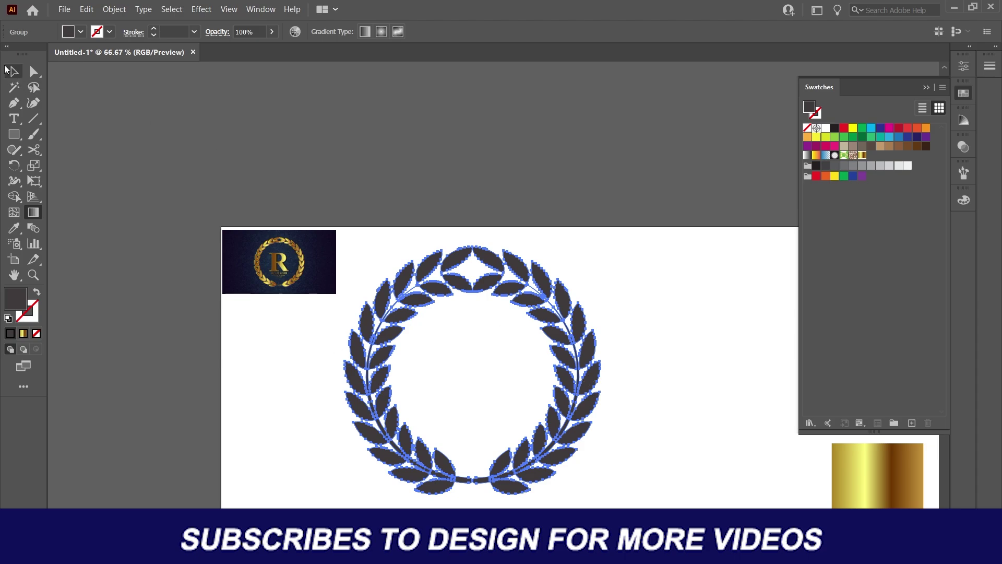
left_click(9, 71)
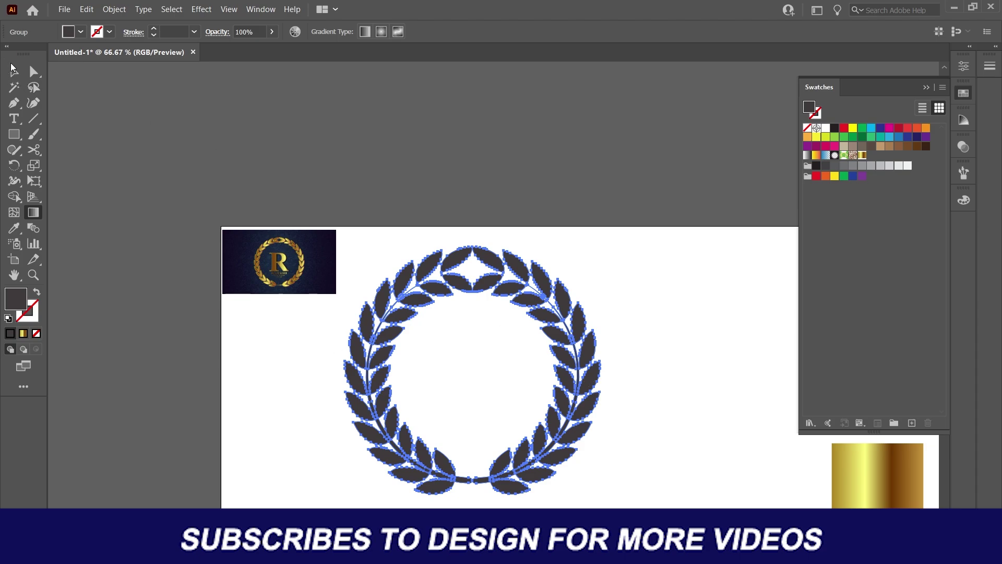
Step: Fill the whole expanded wreath group with the gold gradient swatch
left_click(656, 284)
left_click_drag(223, 488, 668, 287)
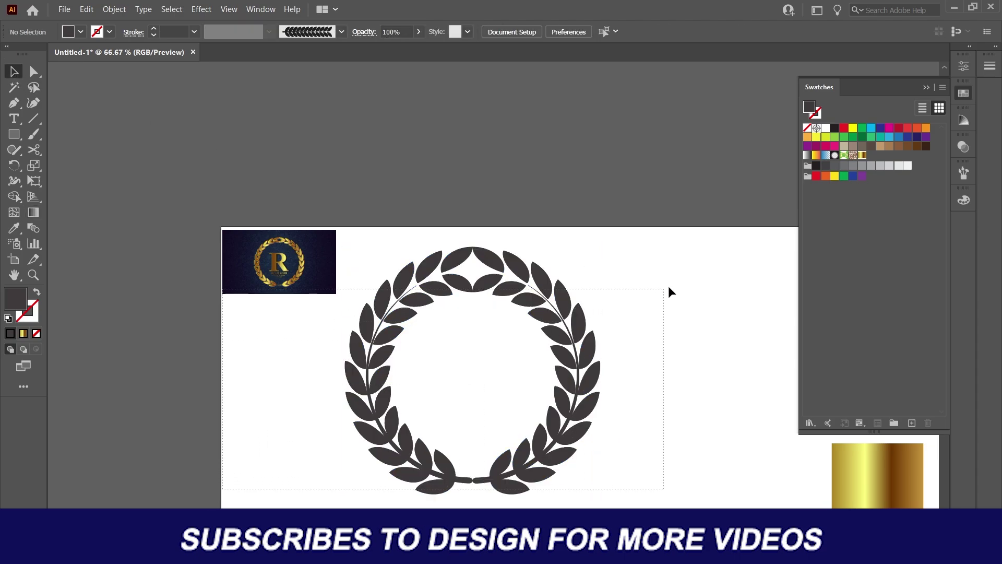
left_click(599, 258)
left_click_drag(377, 263, 582, 459)
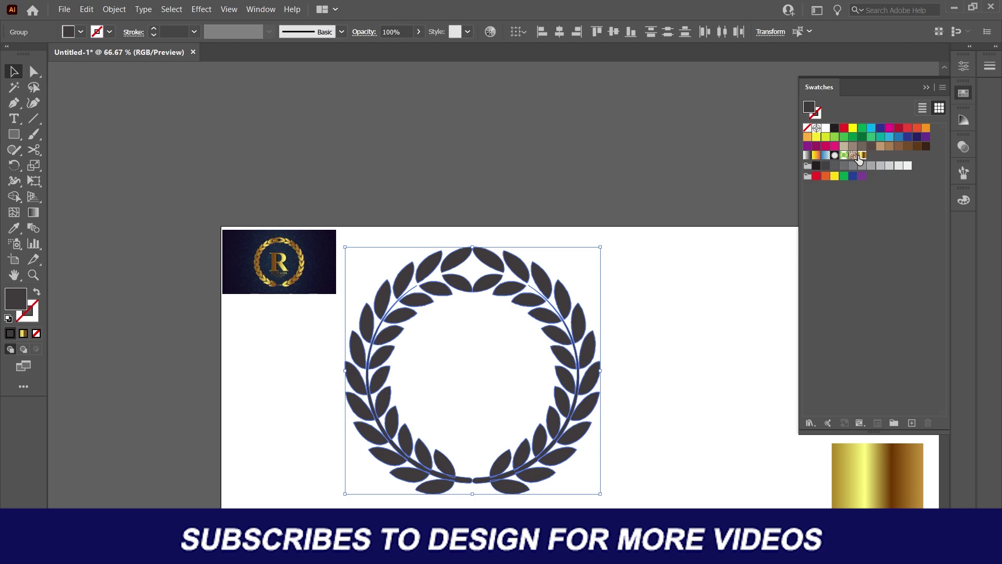
left_click(862, 156)
left_click(670, 303)
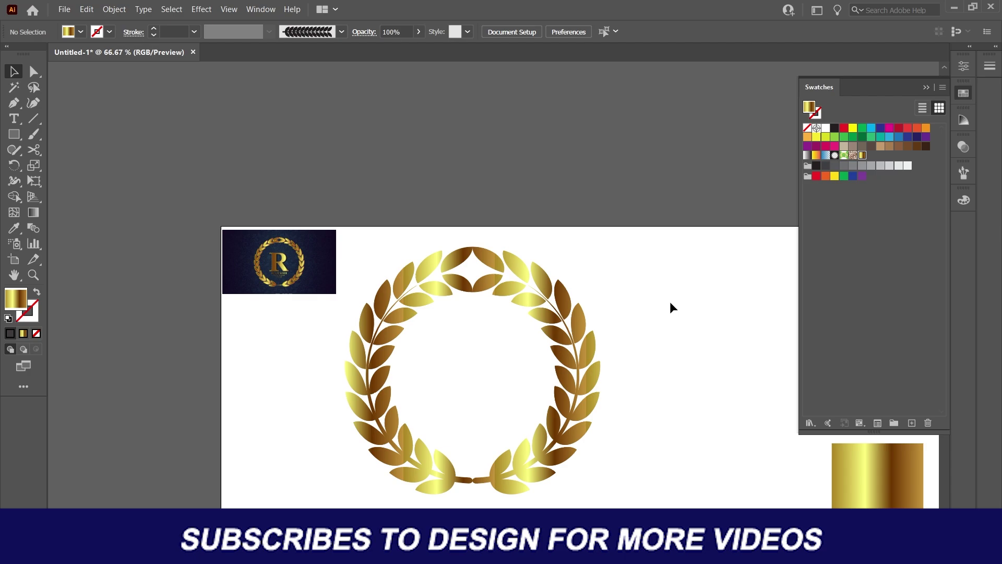
Step: Enlarge the reference logo image and type a letter R to the right of the wreath
mouse_move(334, 293)
left_mouse_down()
mouse_move(317, 276)
mouse_move(350, 308)
left_mouse_up()
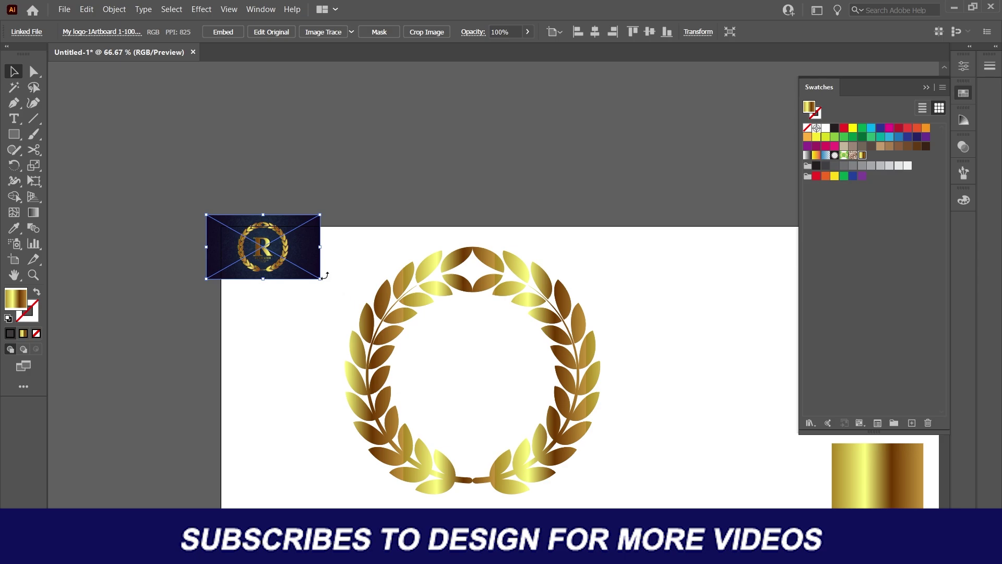
left_click_drag(322, 278, 394, 284)
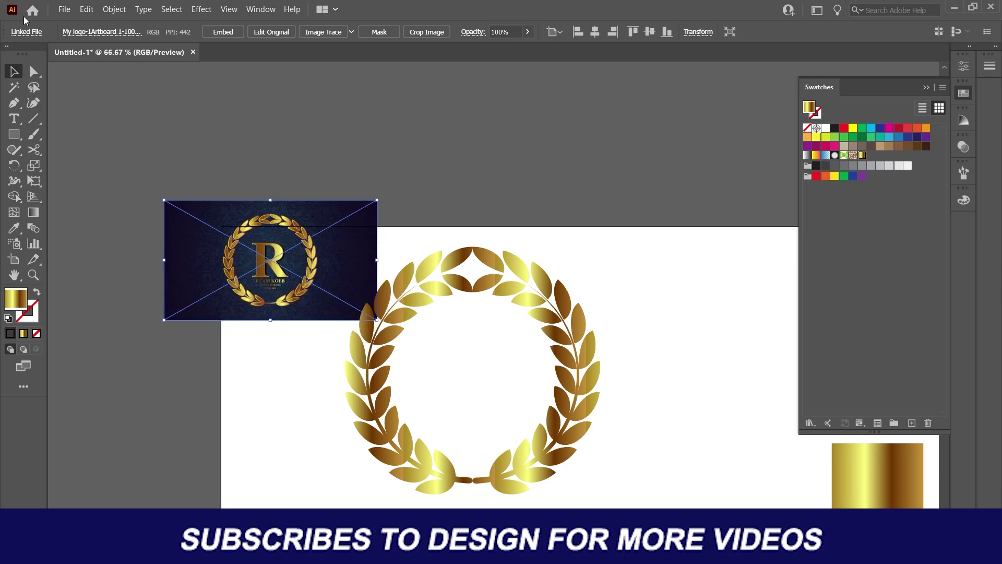
left_click(15, 118)
left_click(630, 345)
key("BackSpace")
type("R")
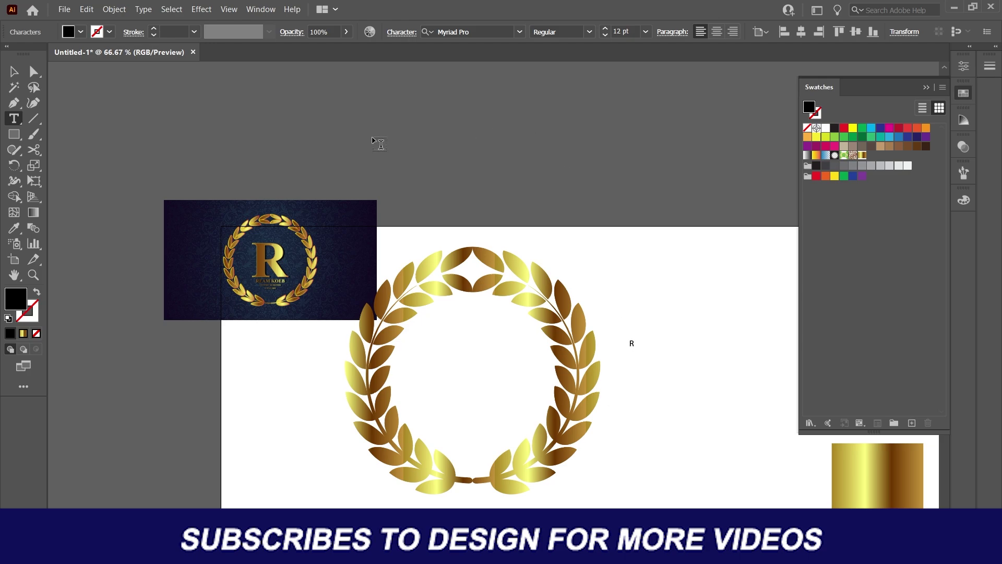
Step: Scale the R up to about 174 pt and set it in Times New Roman Bold
left_click(15, 71)
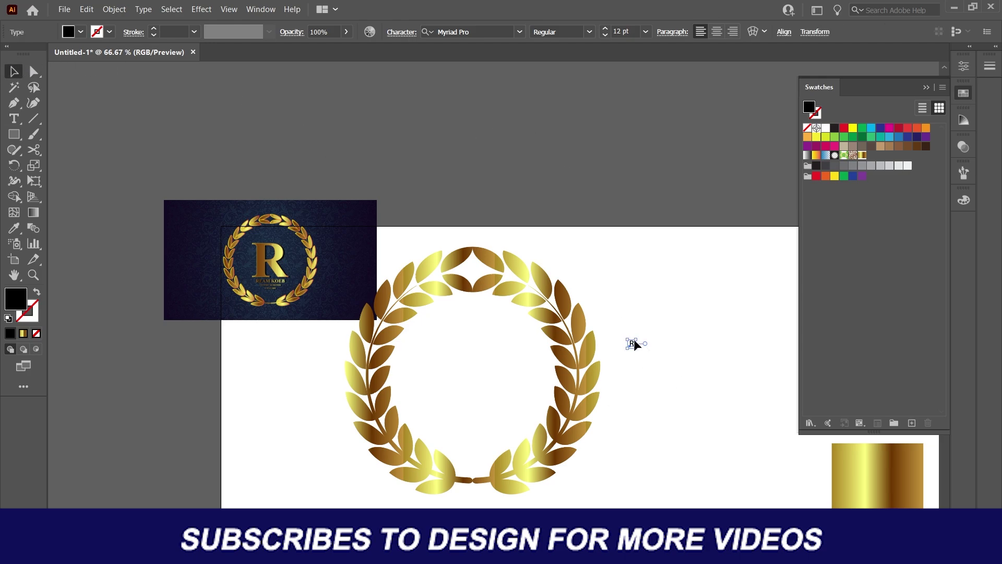
left_click_drag(638, 349, 693, 468)
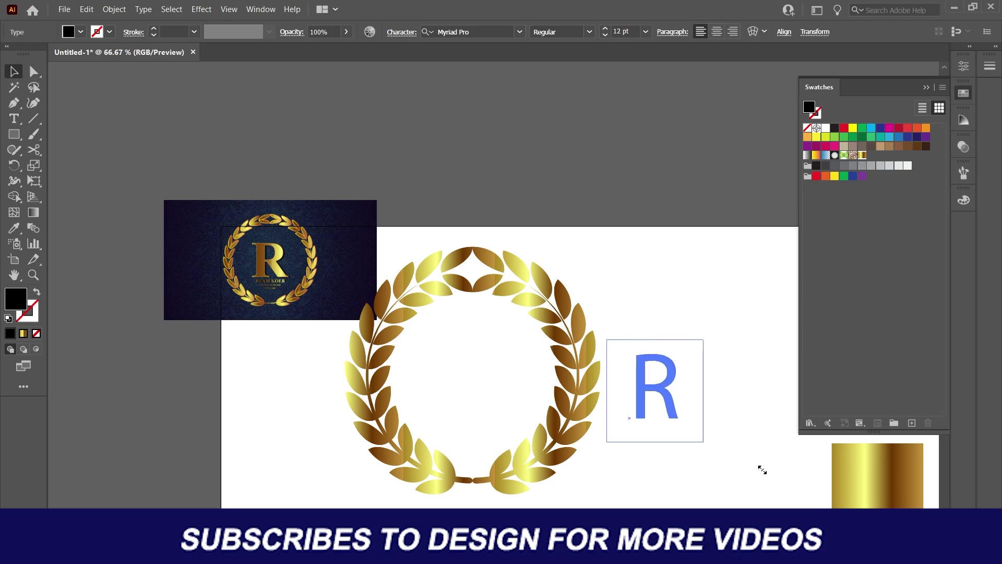
double_click(660, 365)
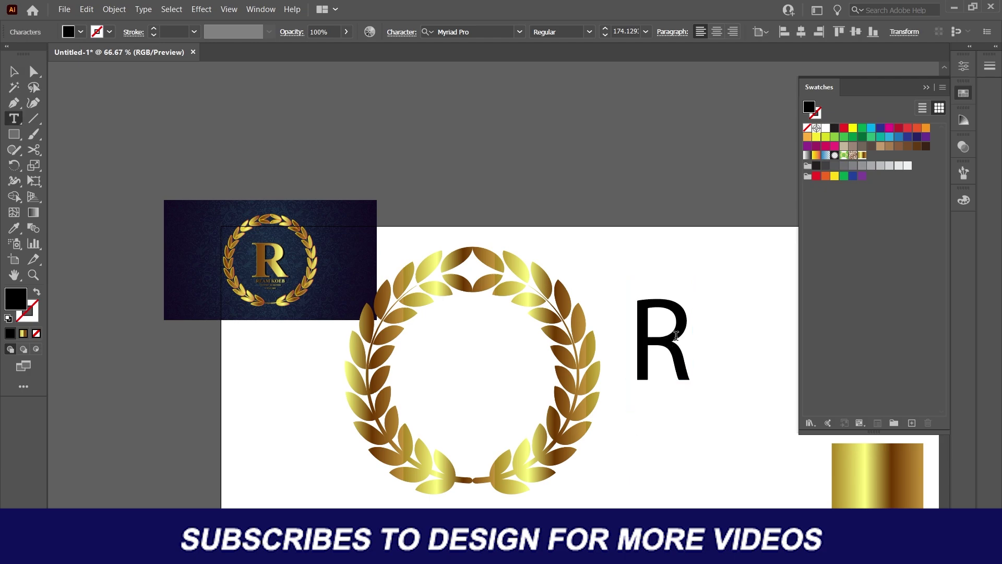
key("ctrl+a")
left_click(470, 32)
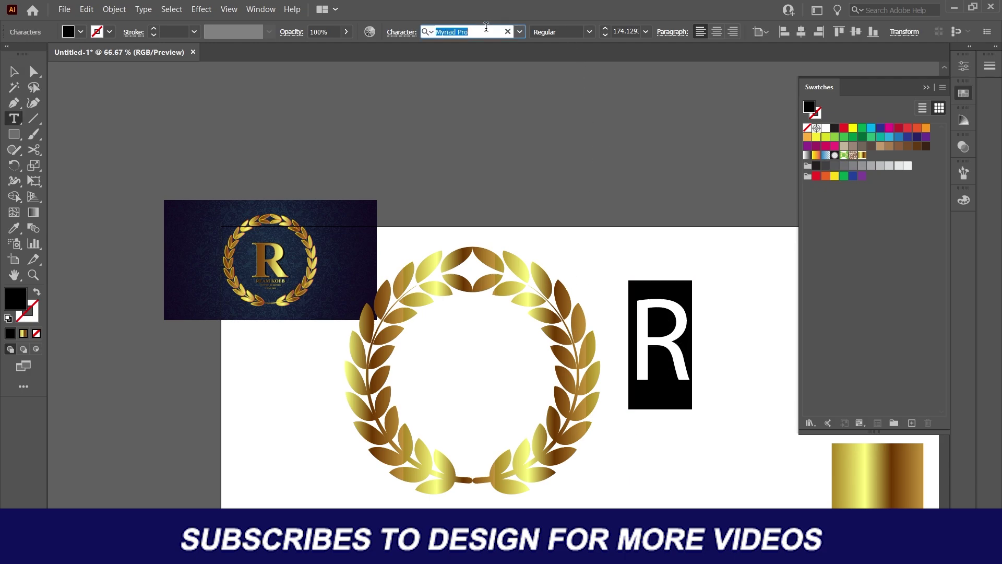
type("Ti")
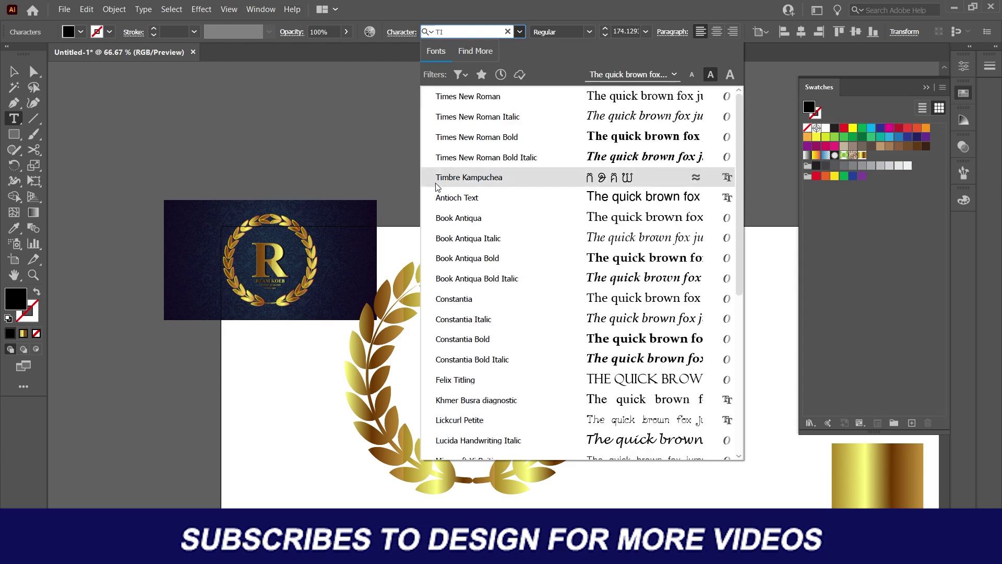
left_click(510, 136)
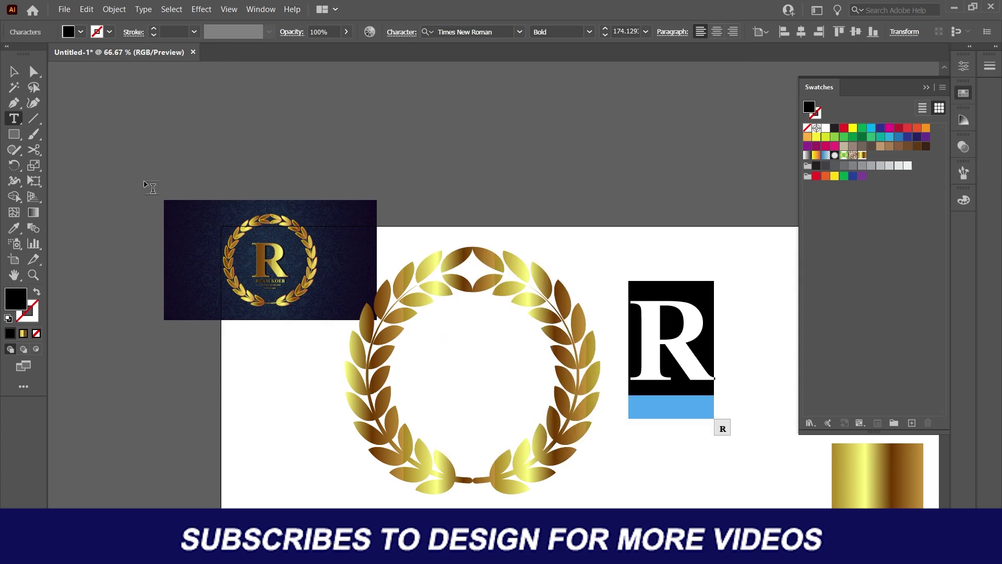
Step: Centre the R inside the wreath and nudge the reference logo image slightly up-left
left_click(13, 72)
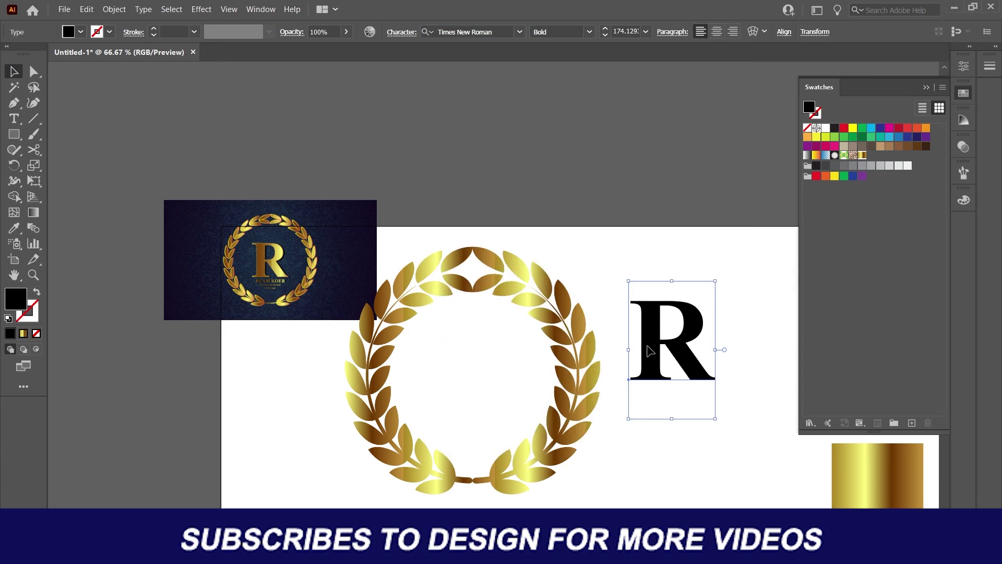
left_click_drag(647, 346, 455, 376)
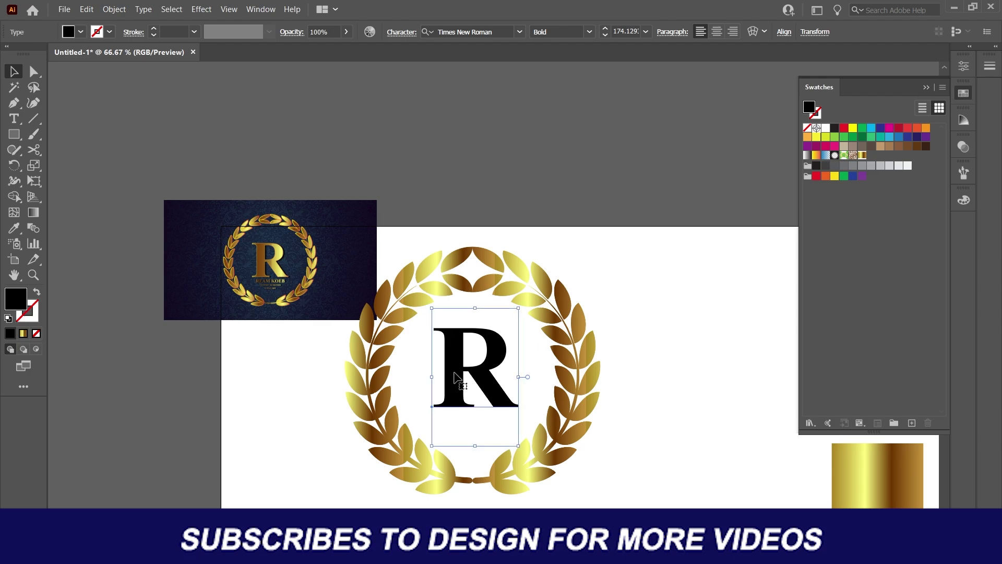
left_click_drag(302, 273, 295, 270)
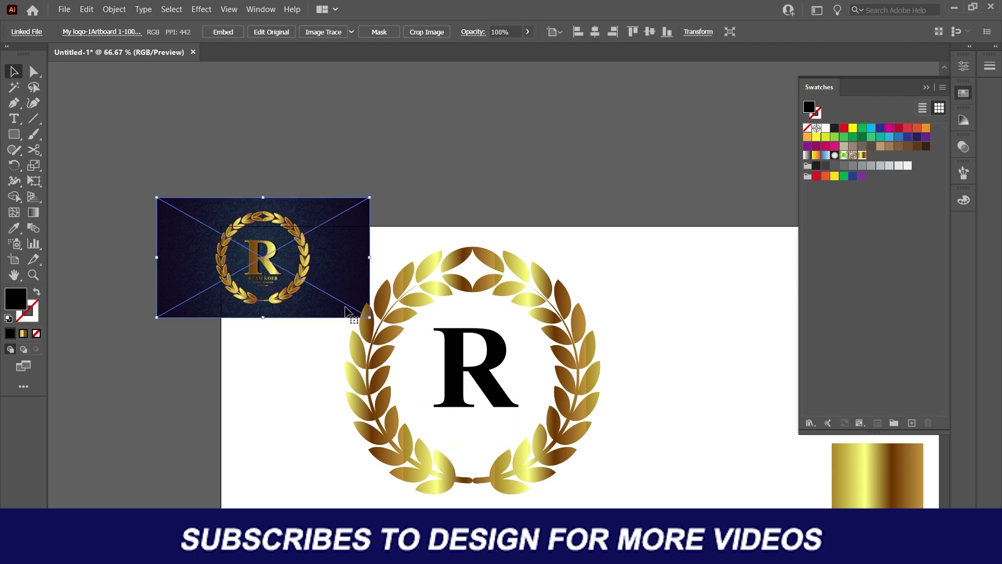
left_click(466, 375)
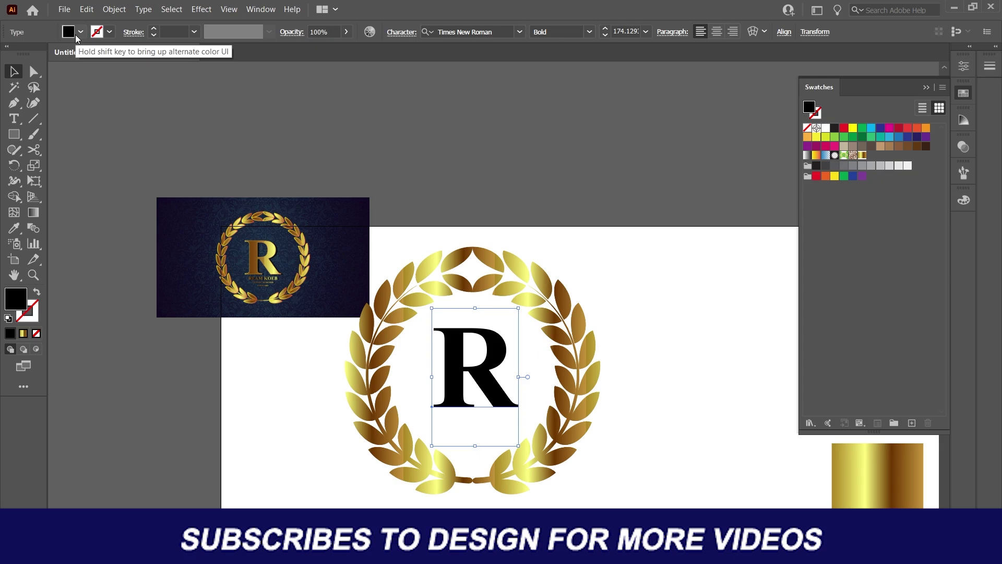
Step: Expand the R into outlines and fill it with the gold gradient swatch
left_click(114, 9)
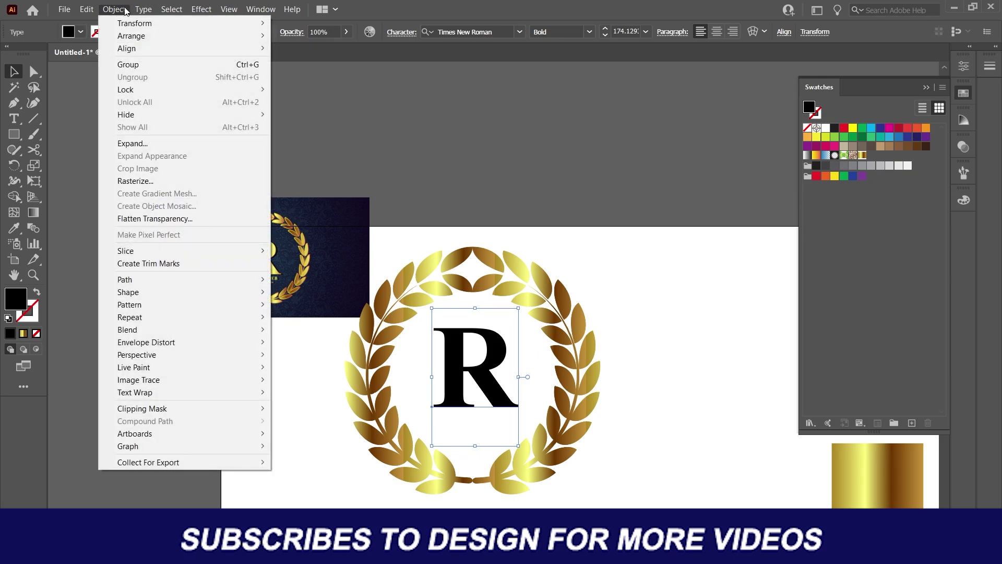
left_click(192, 144)
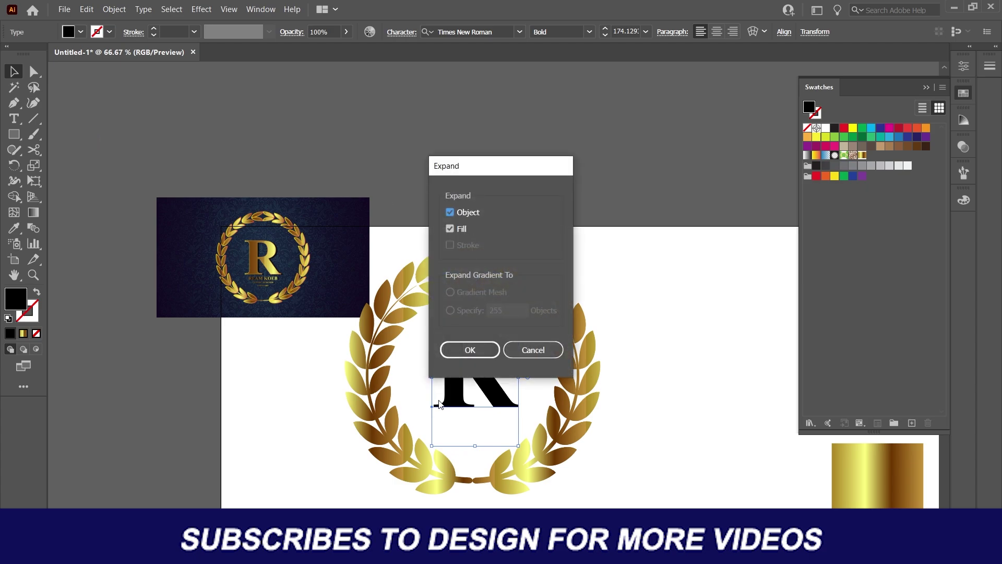
left_click(472, 350)
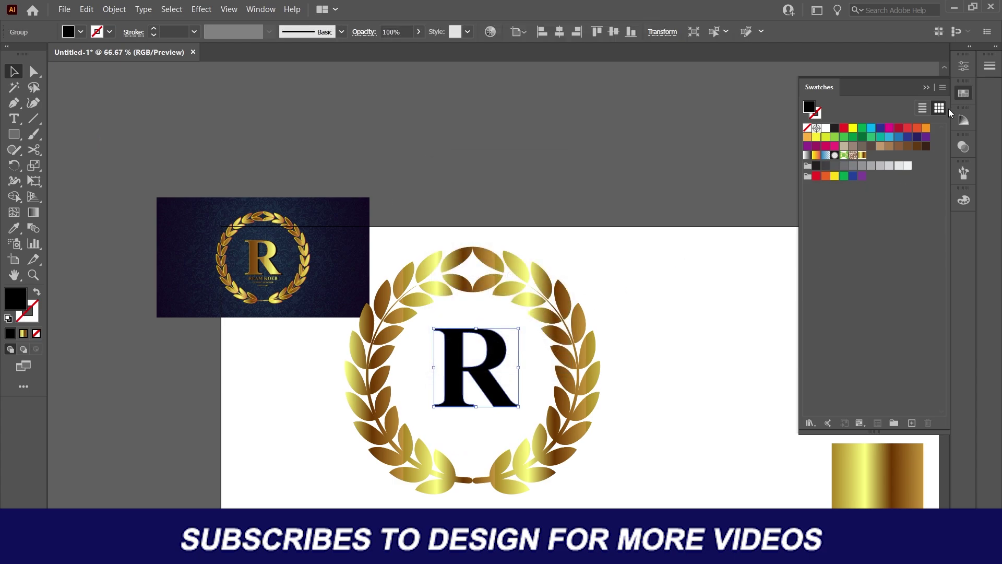
left_click(862, 156)
left_click(330, 374)
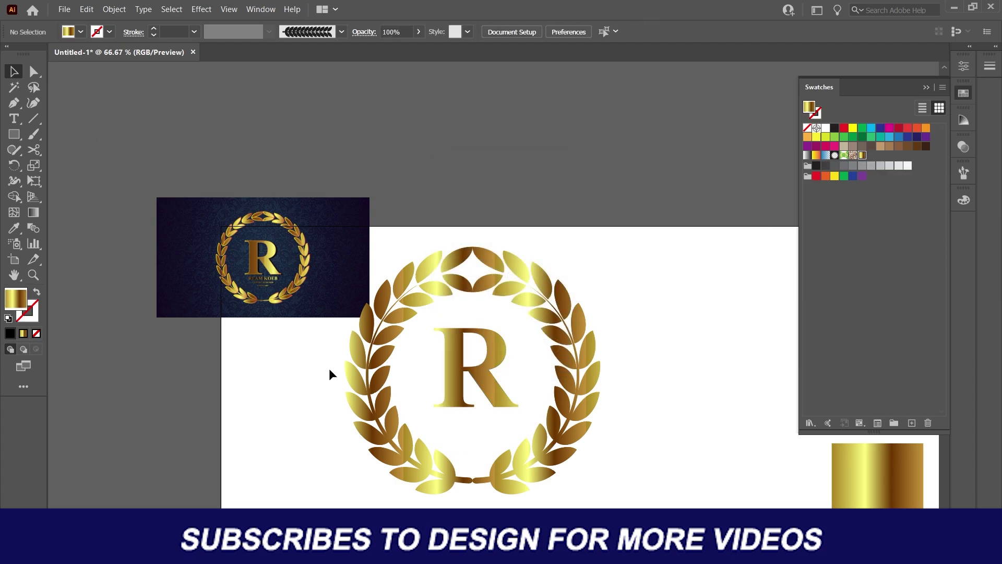
left_click(491, 377)
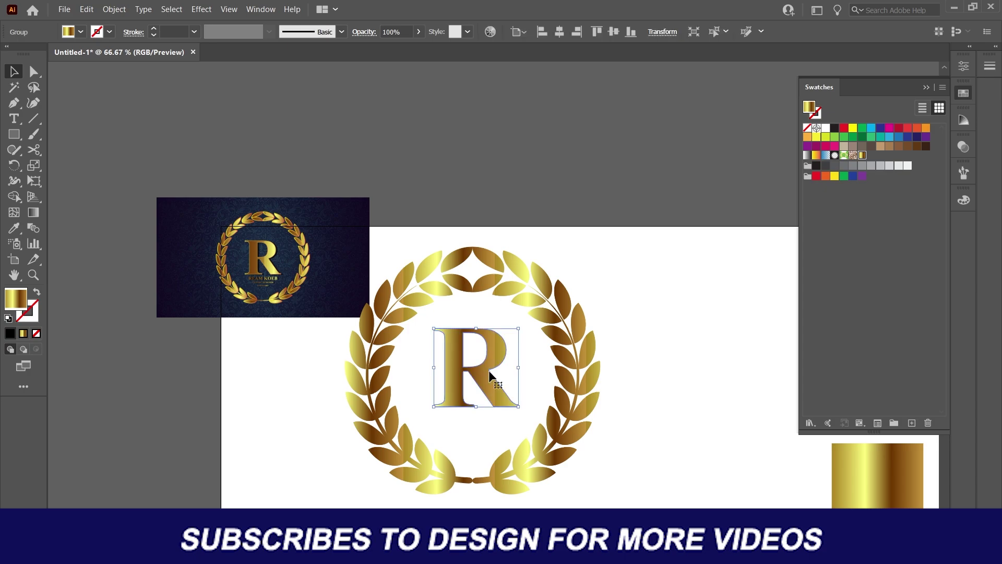
Step: Pan back to the logo and start a new text object left of the wreath
scroll(245, 279, "up", 3)
scroll(270, 274, "up", 2)
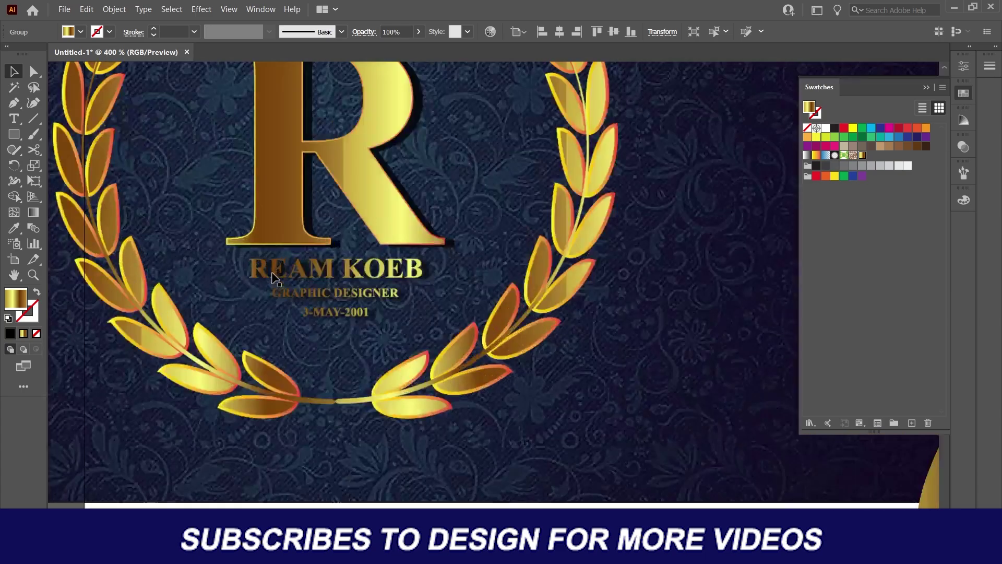
scroll(448, 293, "down", 2)
scroll(448, 294, "down", 1)
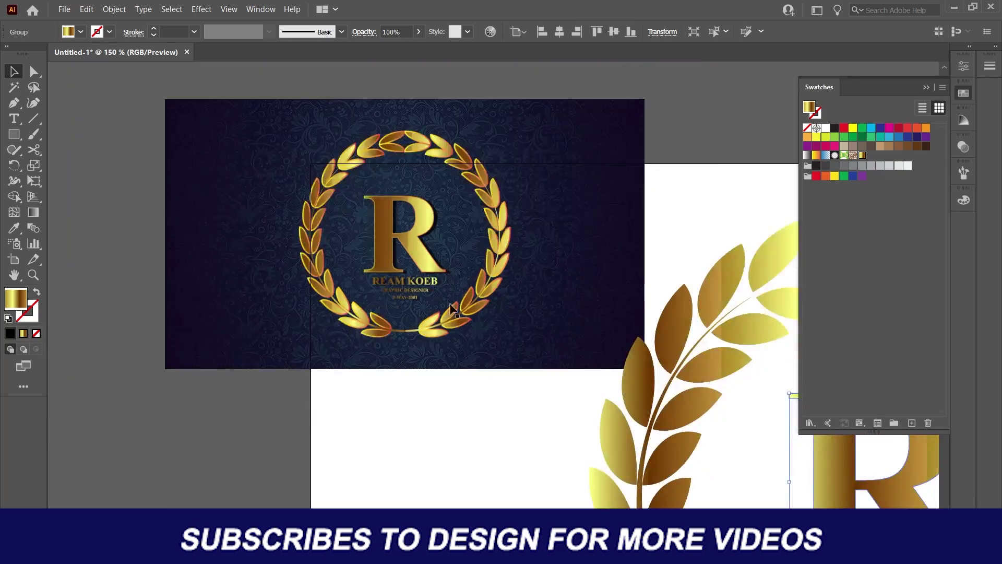
left_click_drag(487, 349, 305, 286)
scroll(365, 327, "down", 2)
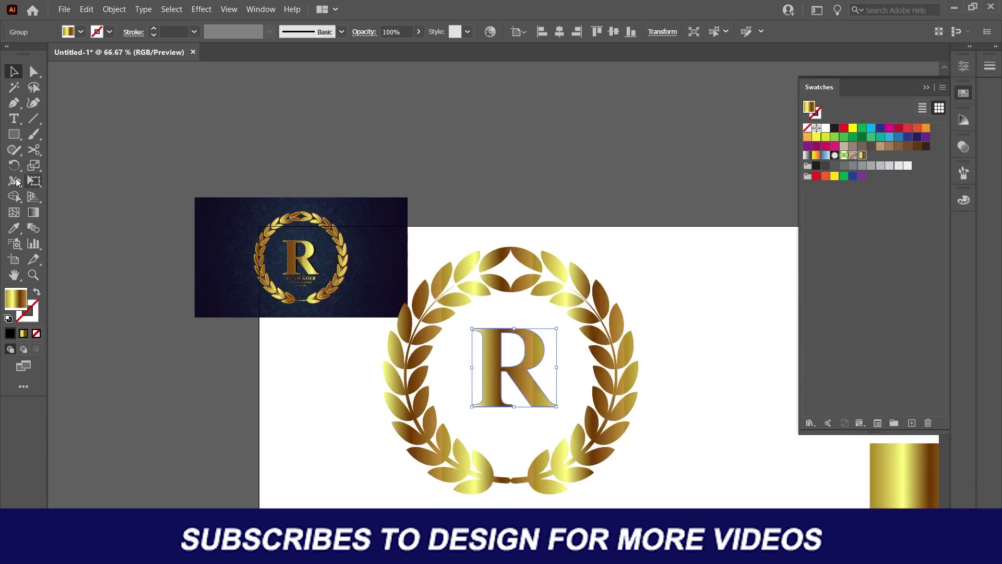
left_click(10, 120)
left_click(315, 441)
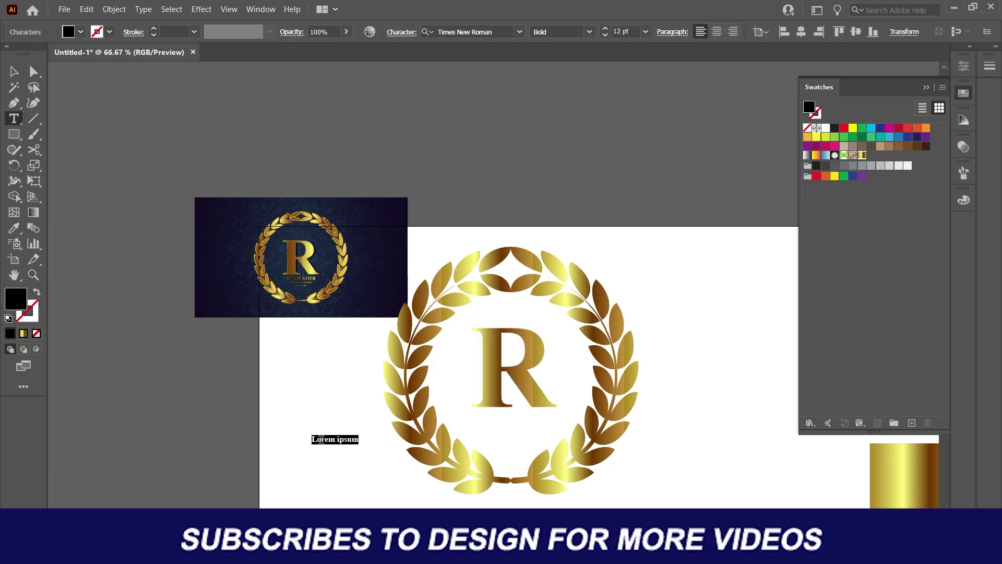
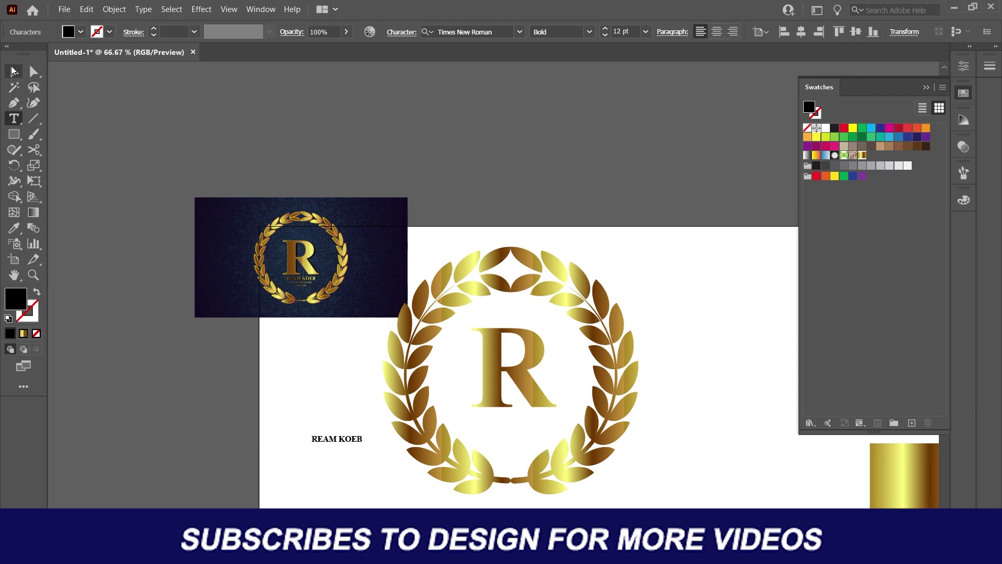
left_click(12, 70)
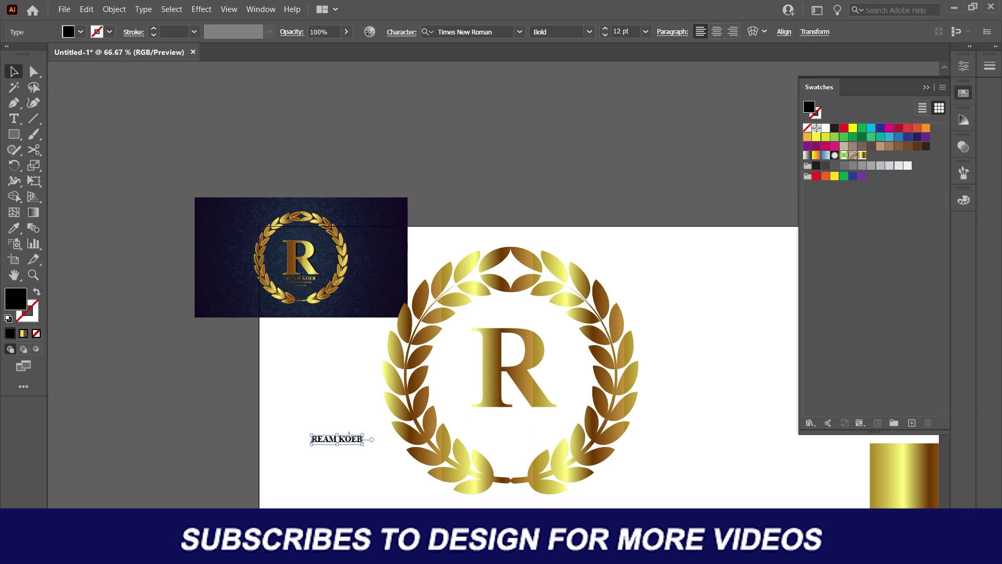
mouse_move(357, 440)
left_mouse_down()
mouse_move(514, 424)
mouse_move(555, 438)
mouse_move(538, 422)
left_mouse_up()
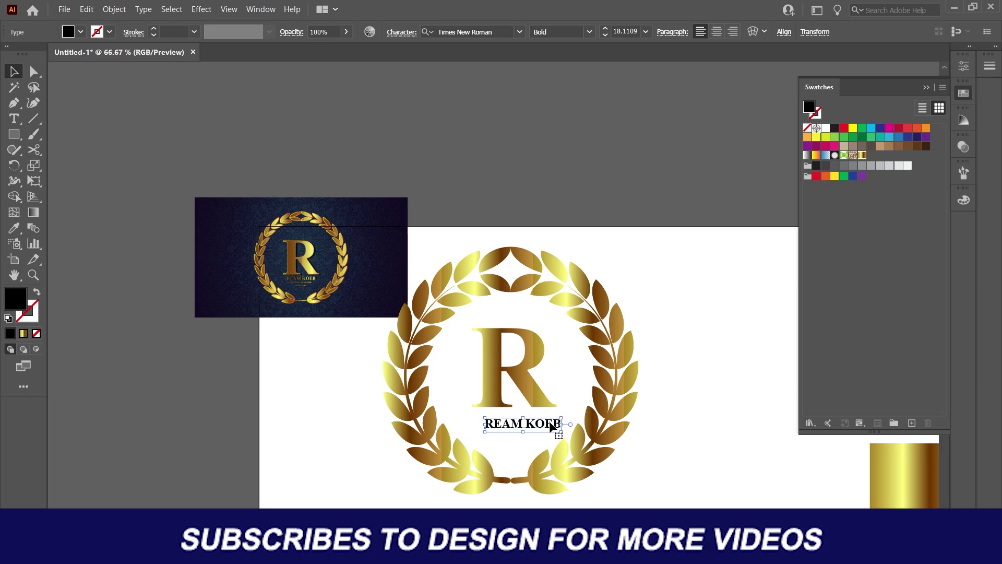
left_click(538, 423)
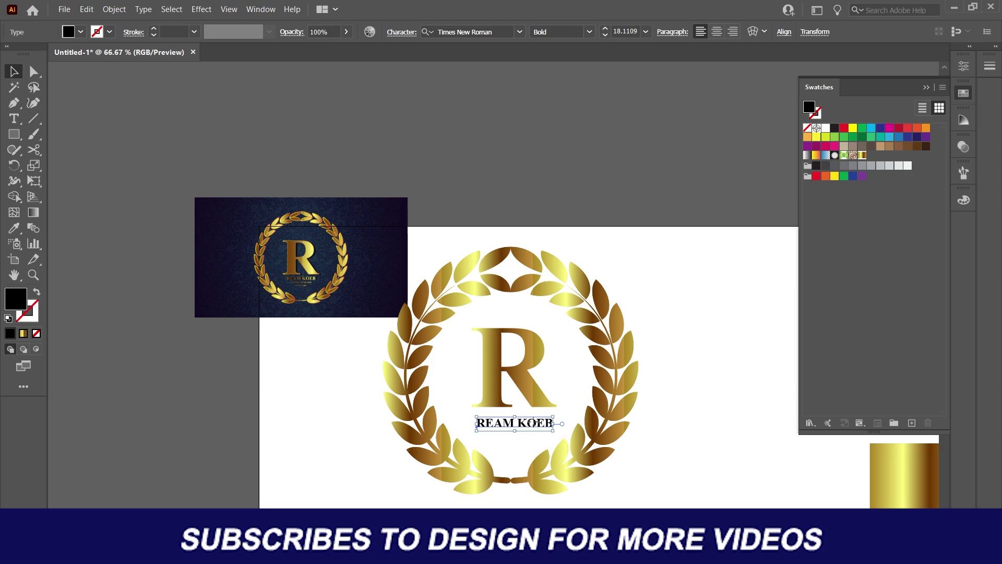
left_click_drag(534, 423, 534, 418)
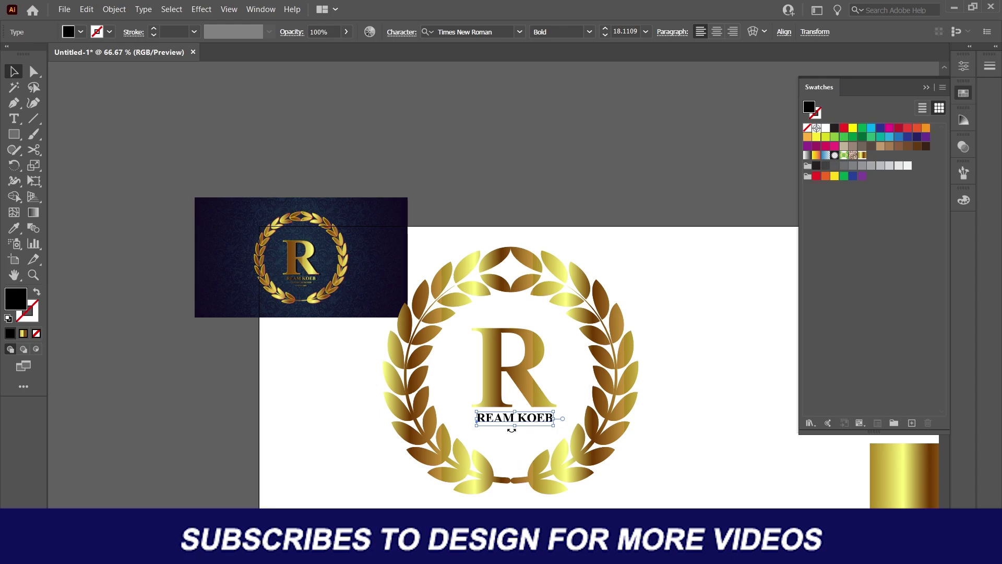
key("Down")
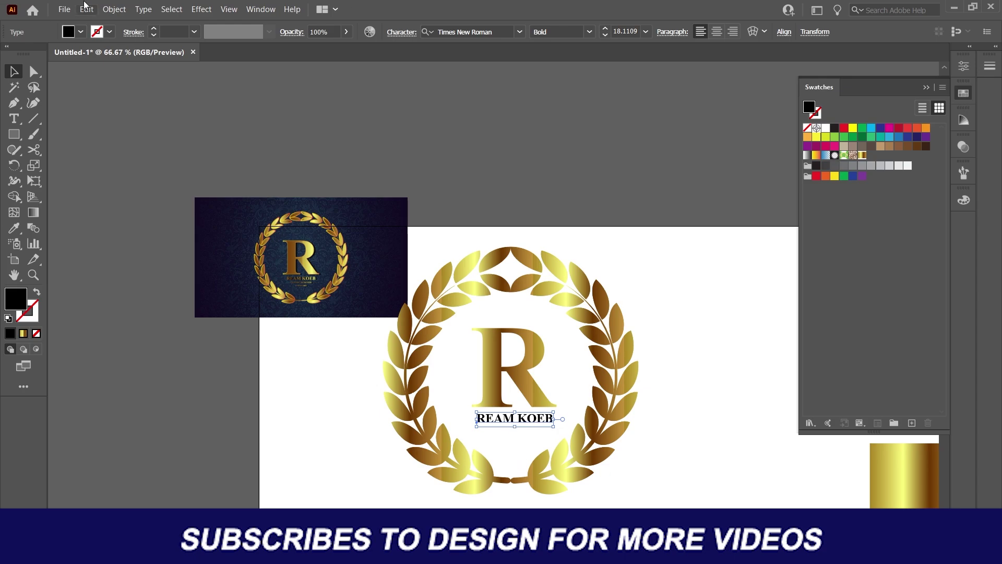
left_click(110, 6)
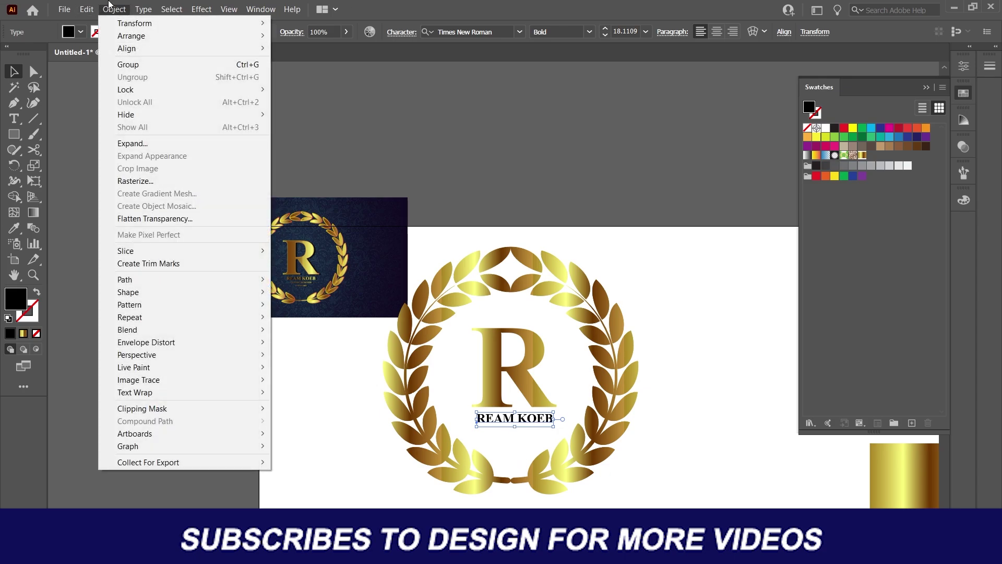
left_click(154, 143)
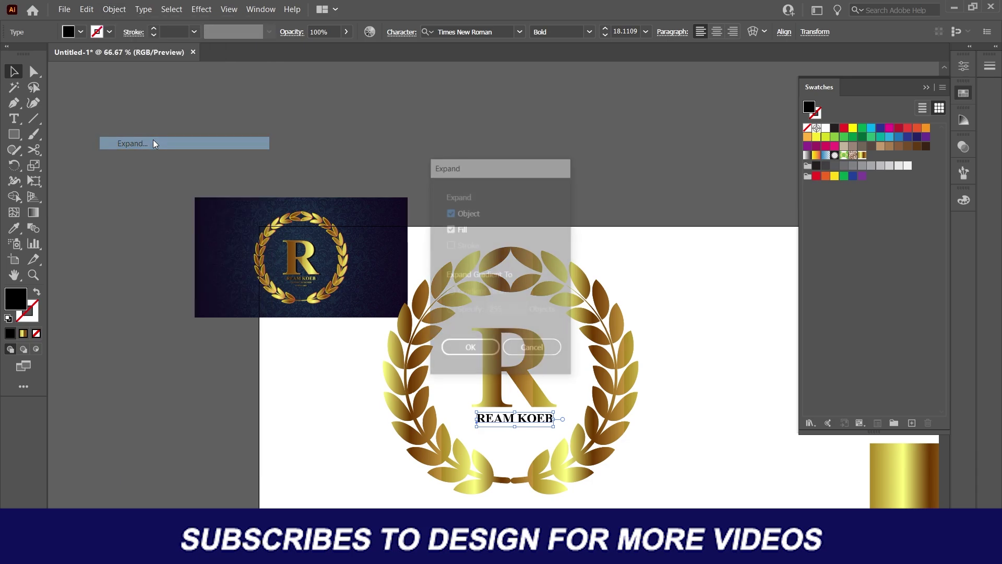
left_click(473, 347)
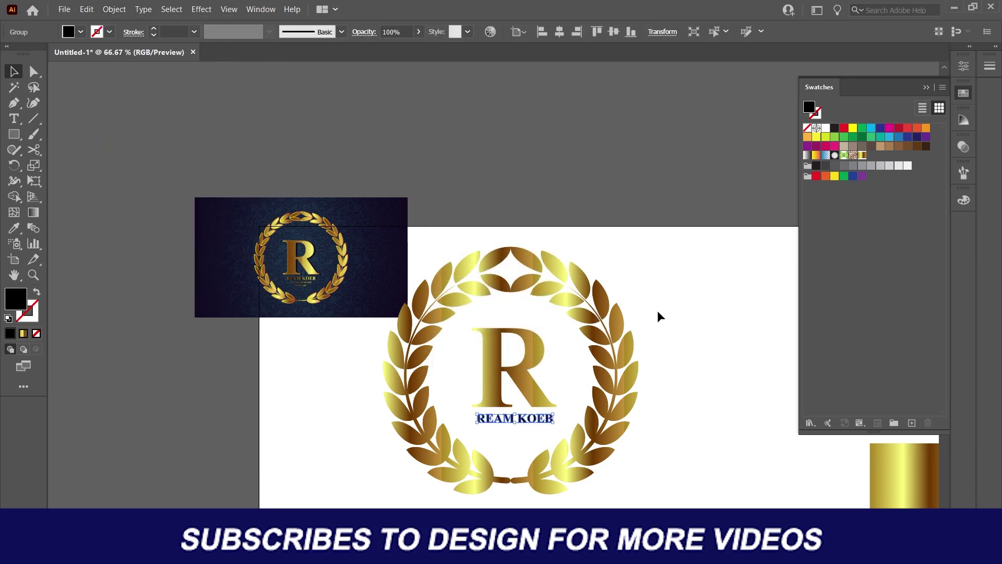
left_click(862, 156)
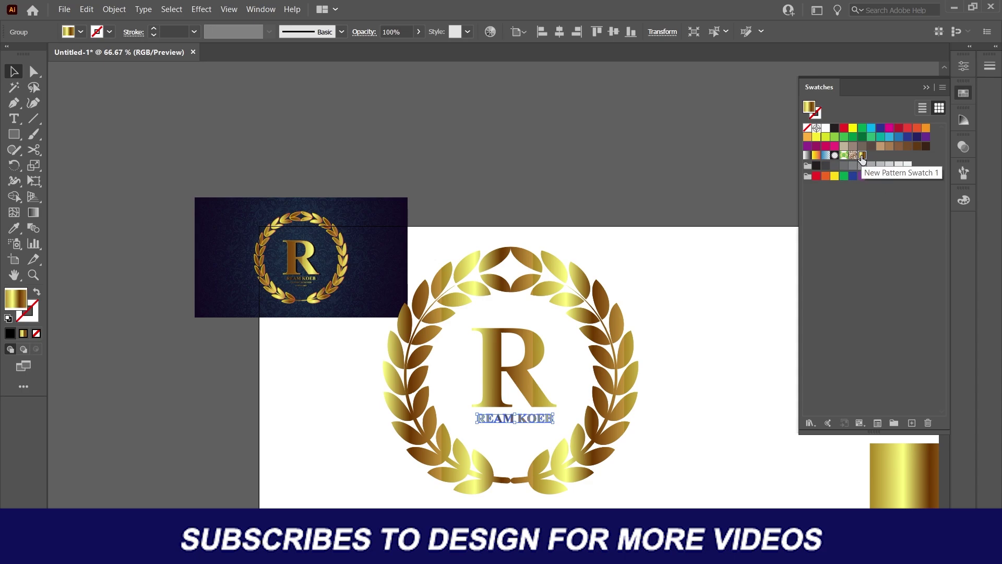
left_click(653, 317)
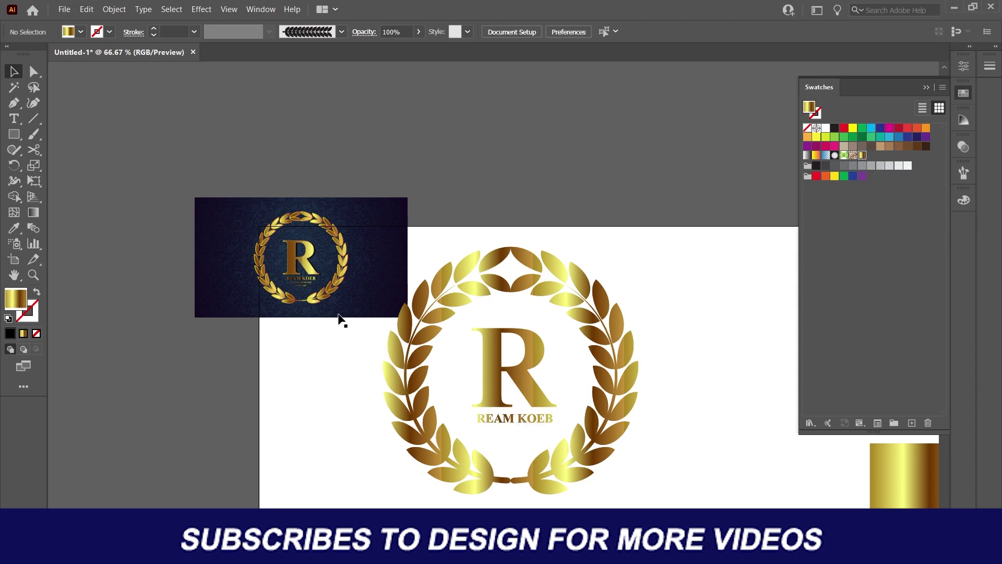
Step: Start an empty Times New Roman Bold 12 pt text object just below the gold wreath
scroll(316, 301, "up", 3)
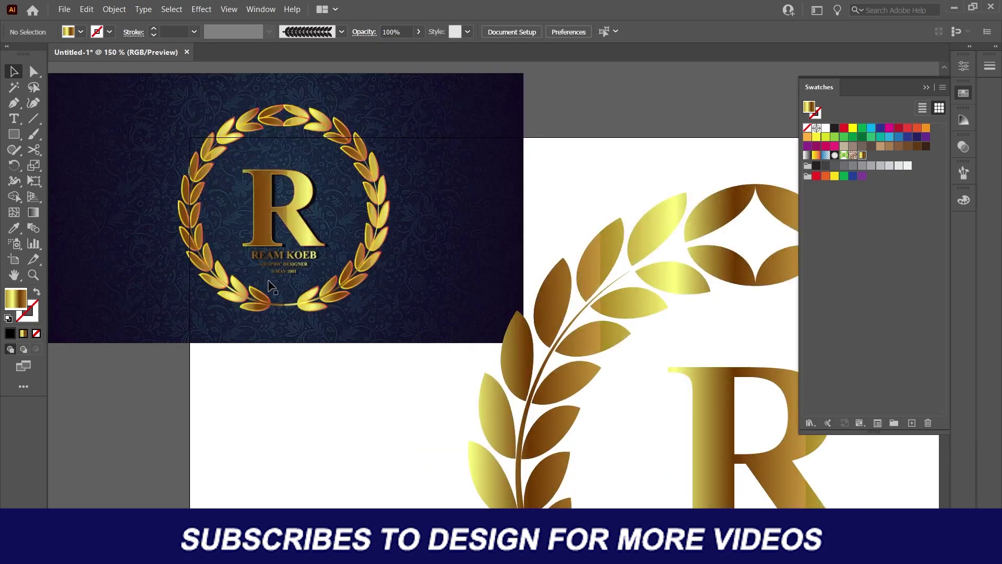
scroll(281, 282, "up", 3)
scroll(282, 282, "down", 4)
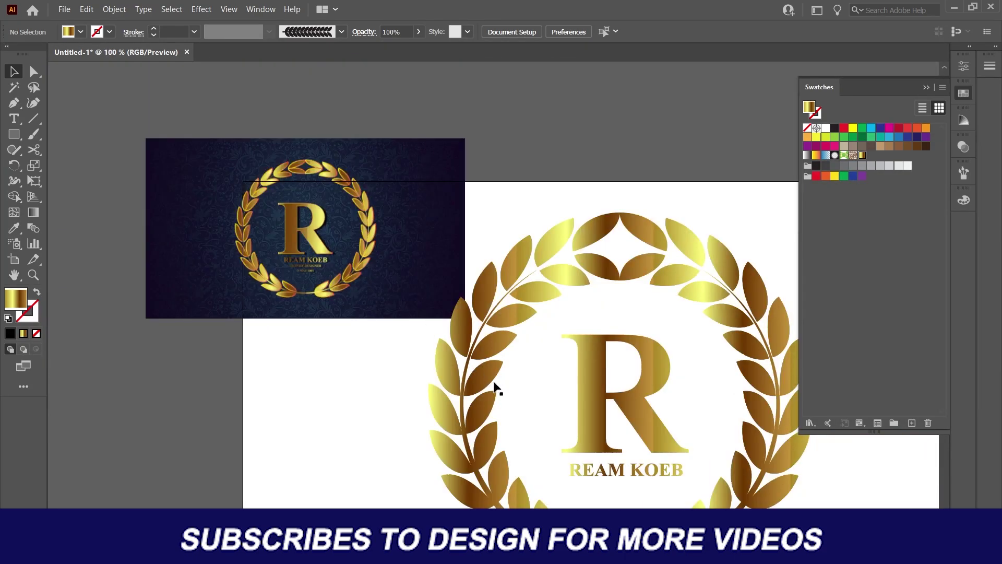
scroll(587, 471, "down", 2)
left_click_drag(607, 483, 566, 419)
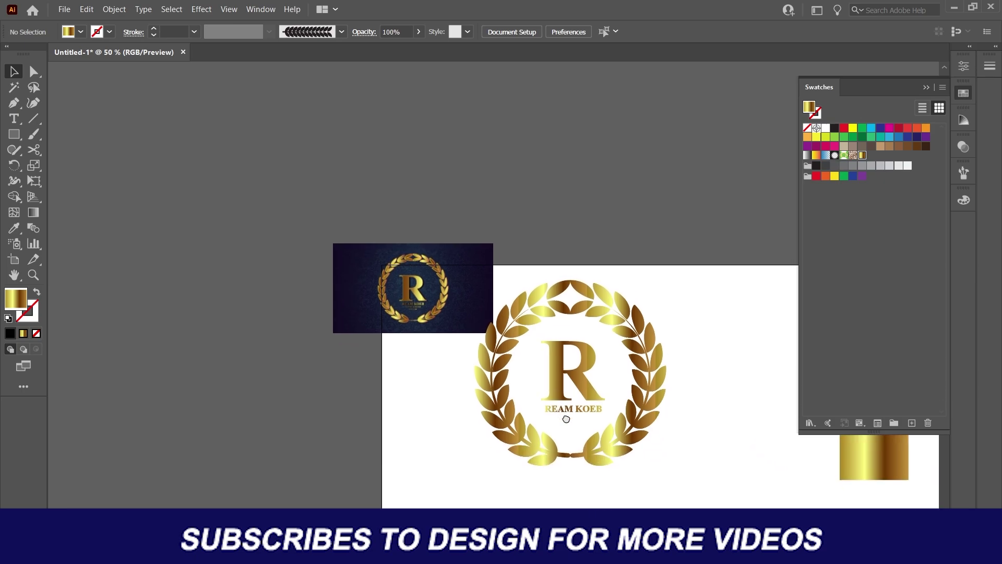
left_click(14, 118)
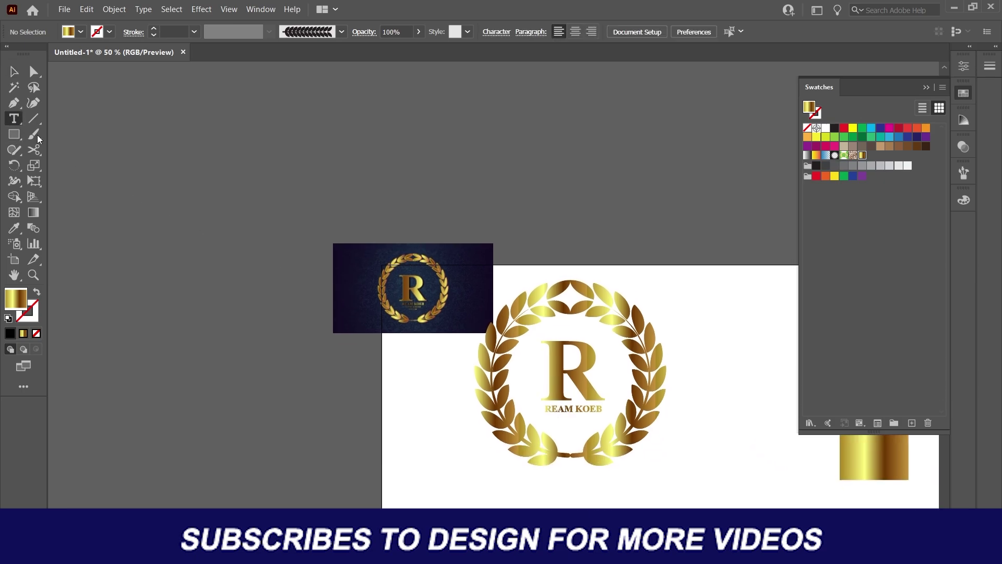
left_click(452, 468)
key("BackSpace")
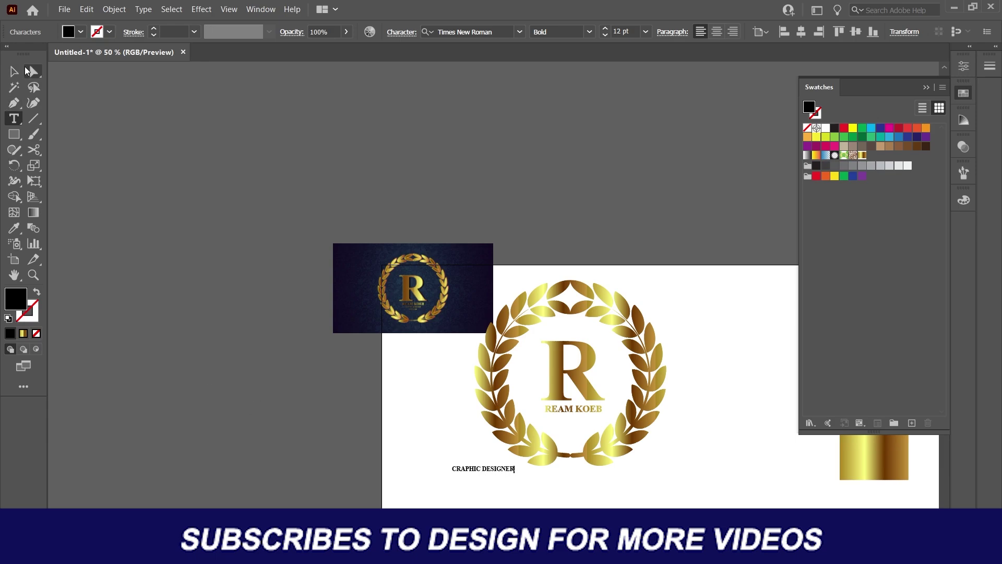
left_click(13, 71)
left_click(483, 468)
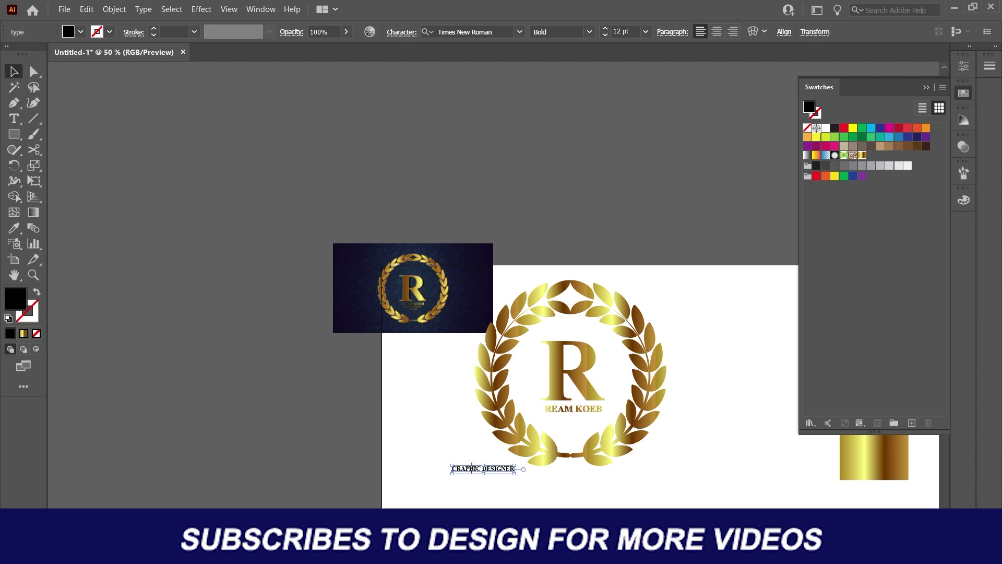
left_click_drag(472, 467, 551, 423)
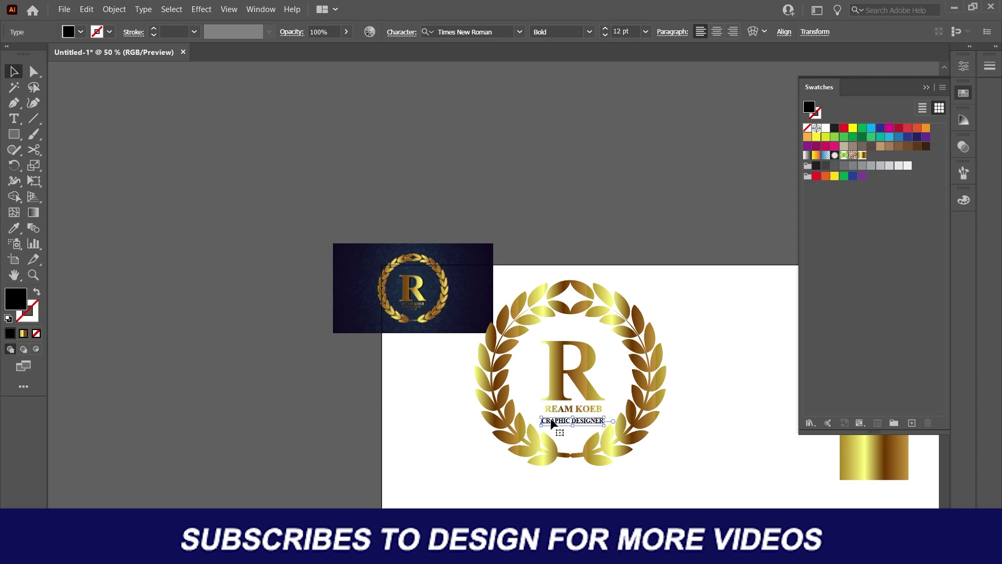
scroll(552, 423, "up", 2)
scroll(525, 415, "up", 2)
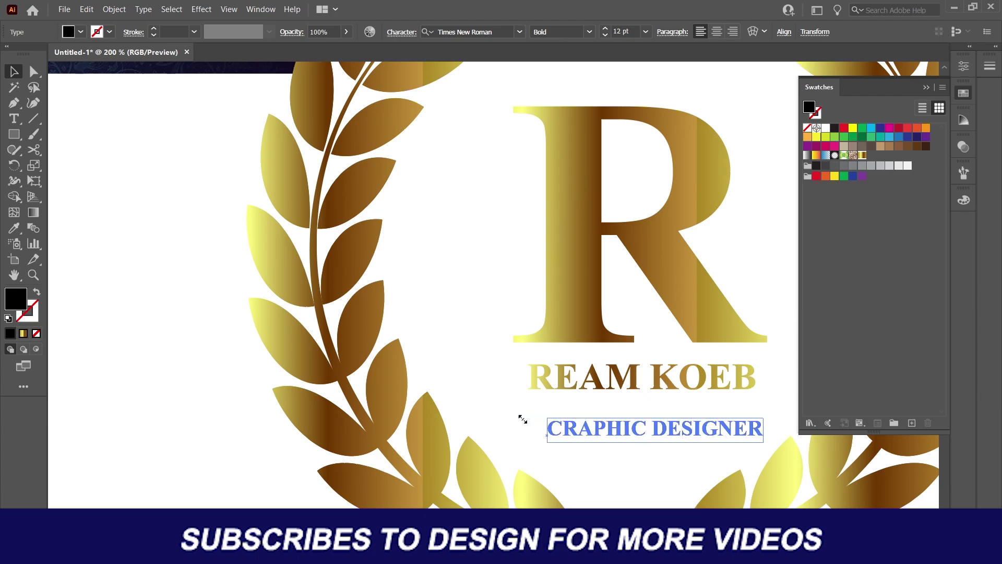
left_click_drag(513, 415, 595, 415)
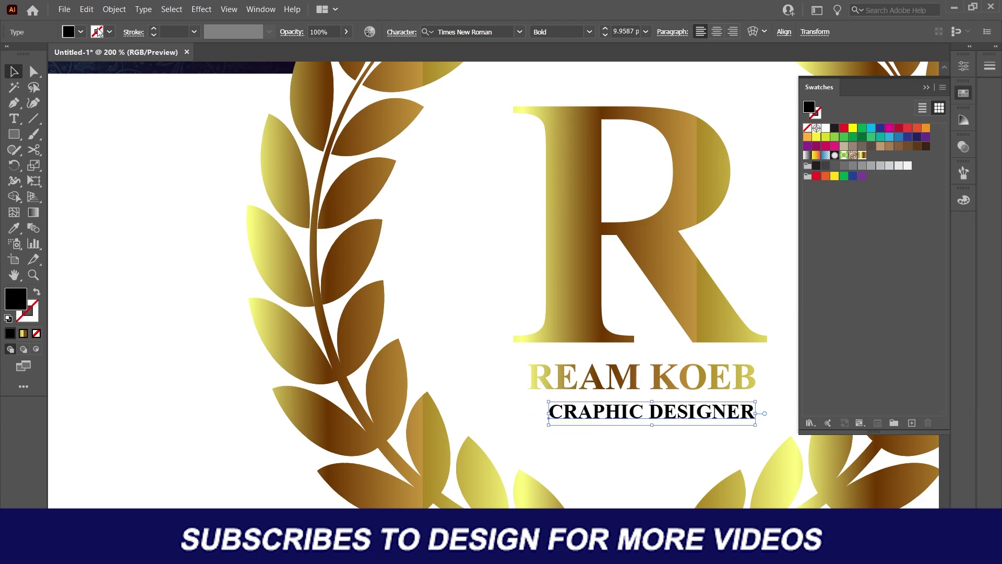
Step: Expand the CRAPHIC DESIGNER text into outlines and fill it with the gold gradient
left_click(114, 9)
left_click(146, 143)
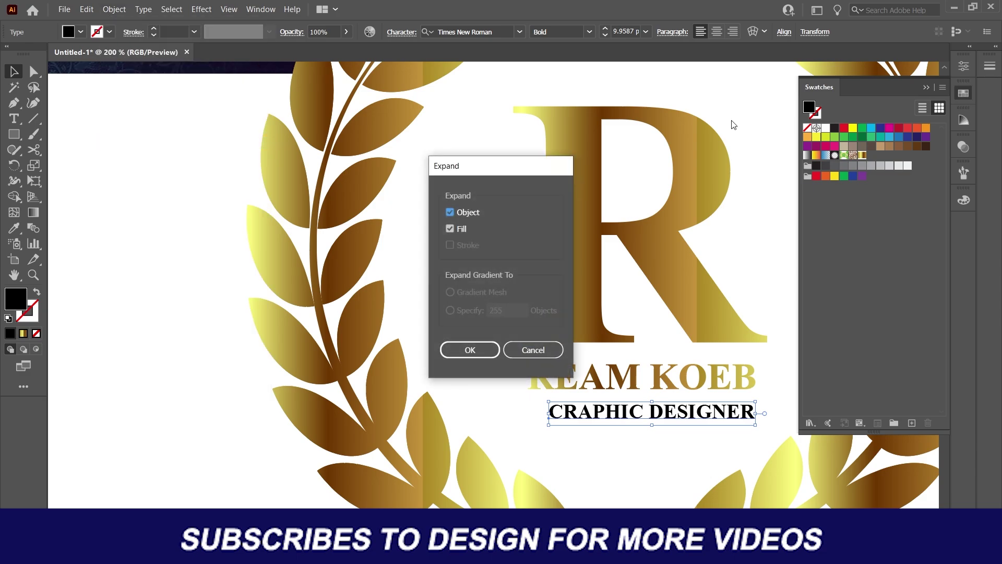
left_click(473, 349)
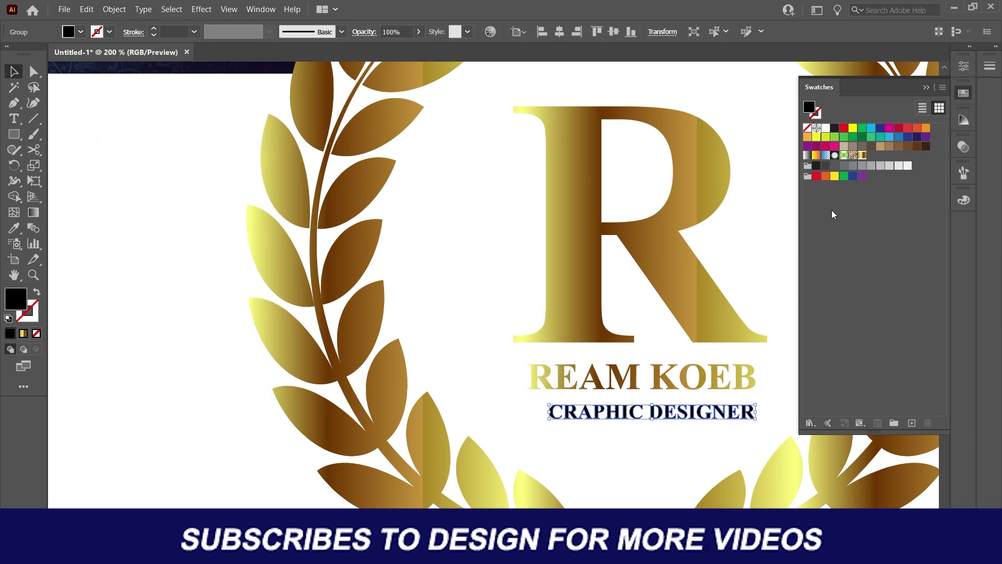
left_click(862, 156)
Step: Deselect and pan the view to check the gold subtitle within the whole logo
left_click(766, 314)
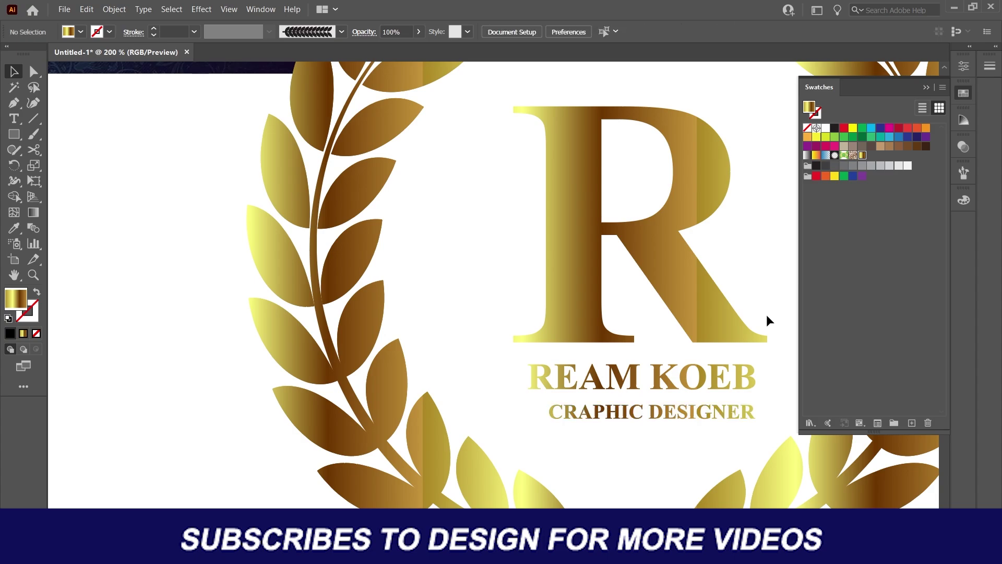
scroll(766, 314, "down", 2)
mouse_move(753, 360)
left_mouse_down()
mouse_move(588, 372)
mouse_move(523, 388)
left_mouse_up()
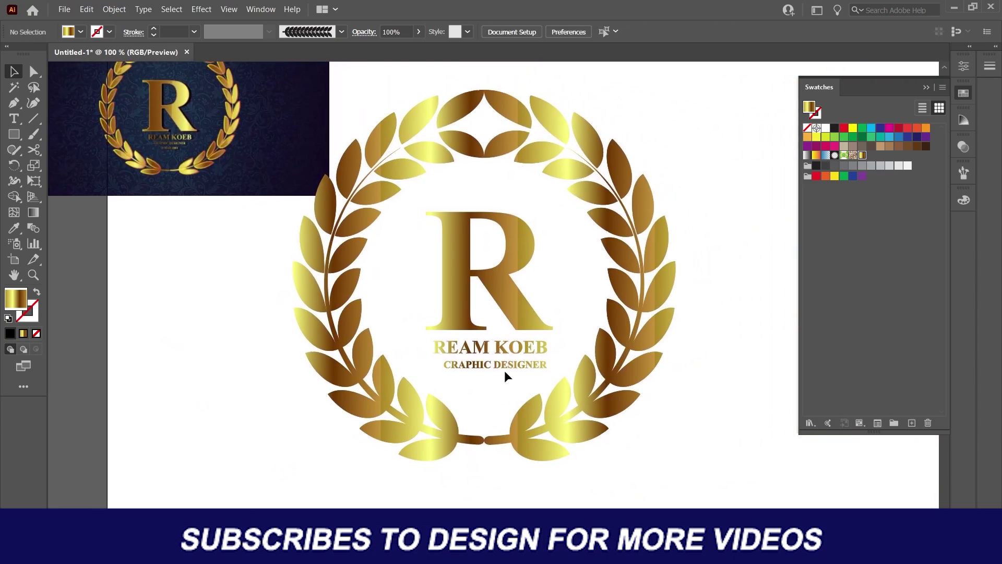
scroll(504, 370, "up", 2)
scroll(501, 370, "up", 1)
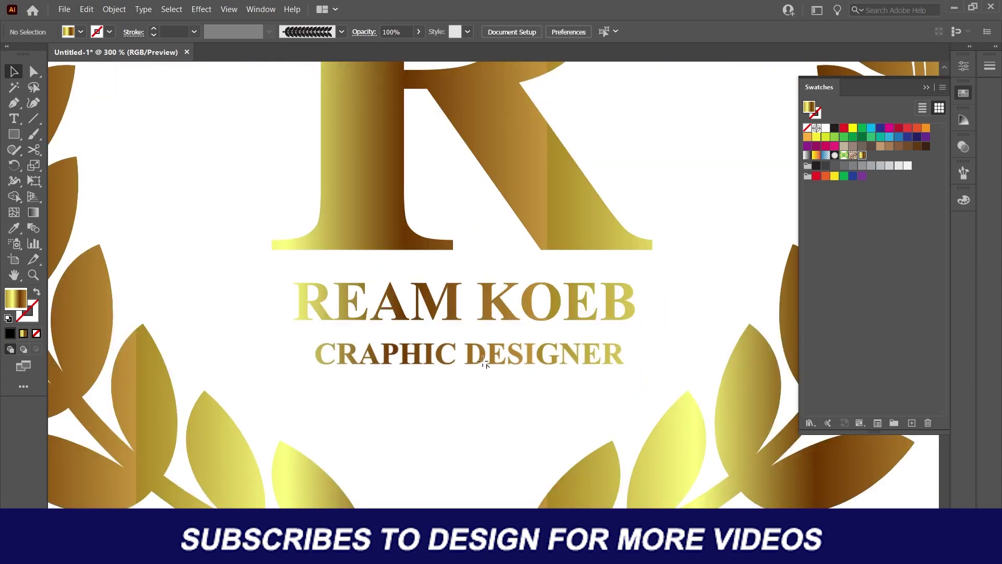
left_click(485, 363)
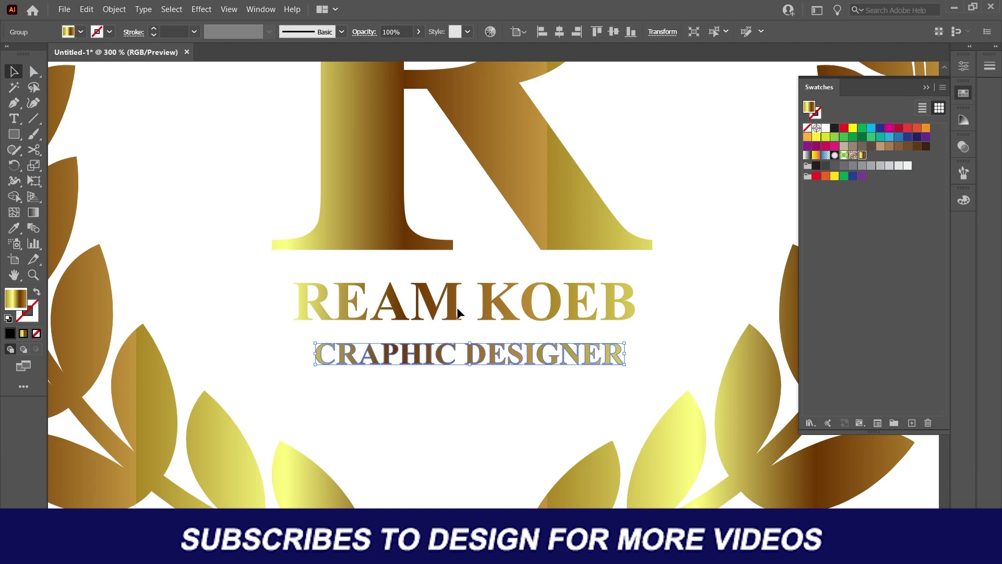
left_click(456, 307)
left_click(453, 306)
left_click(451, 332)
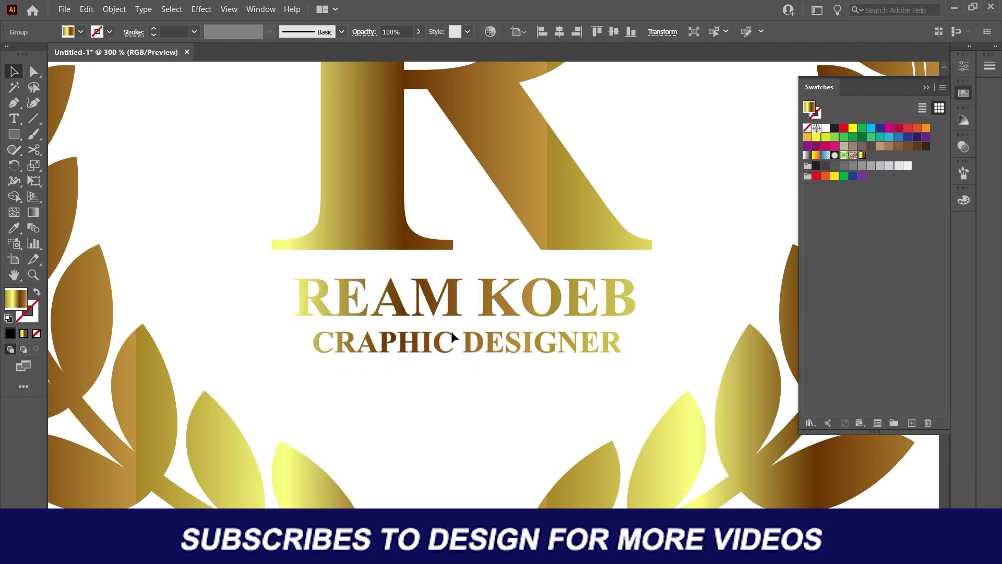
scroll(451, 331, "down", 3)
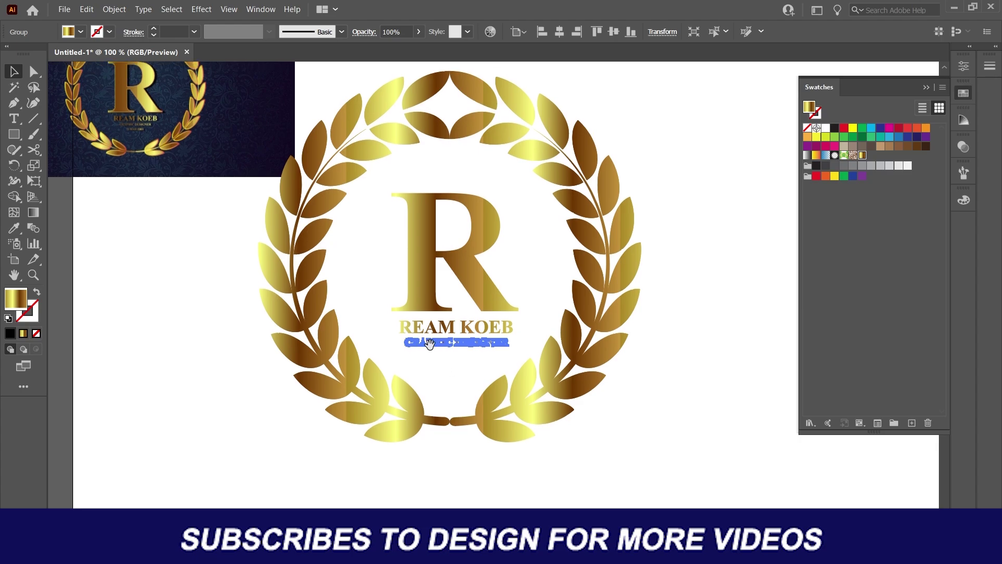
left_click(242, 157)
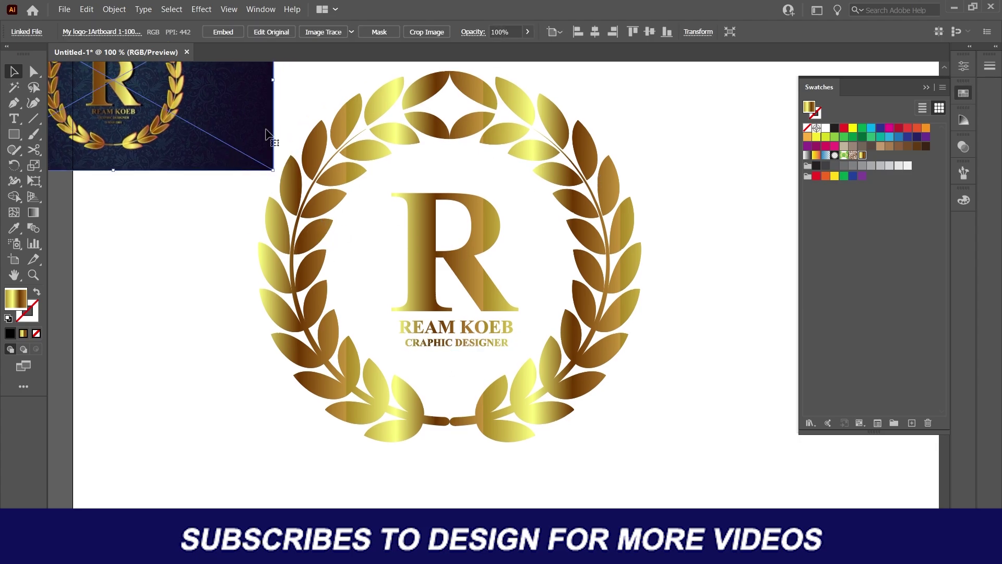
left_click(444, 346)
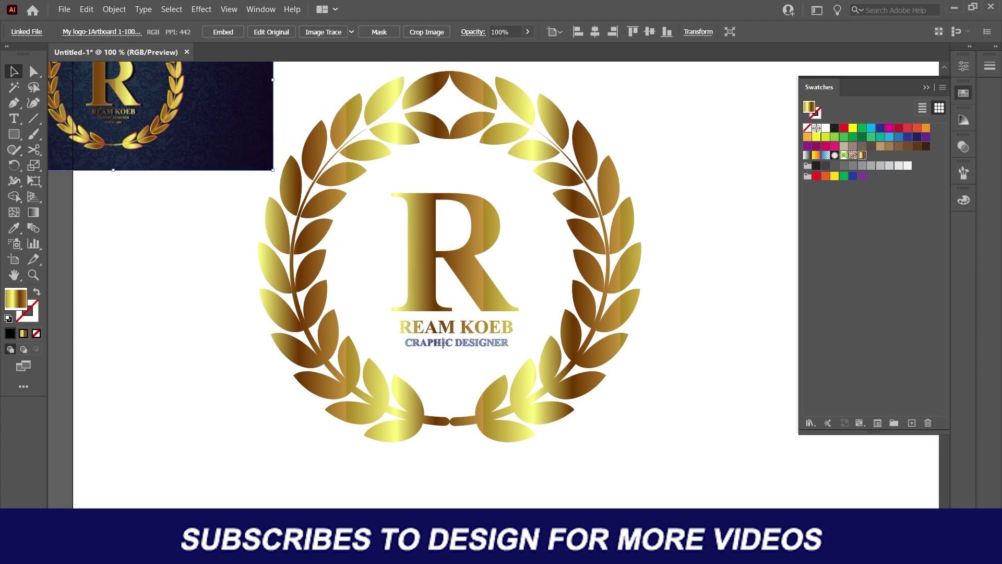
scroll(454, 279, "down", 1)
left_click(282, 165)
scroll(283, 166, "up", 4)
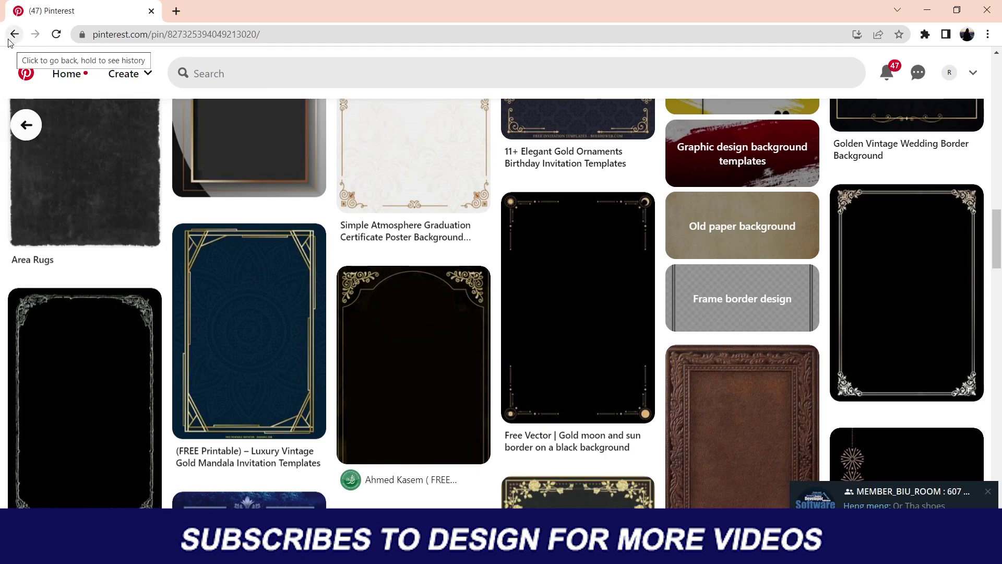
Step: Return to earlier Pinterest pins and scroll through the related background results
left_click(15, 34)
left_click(12, 36)
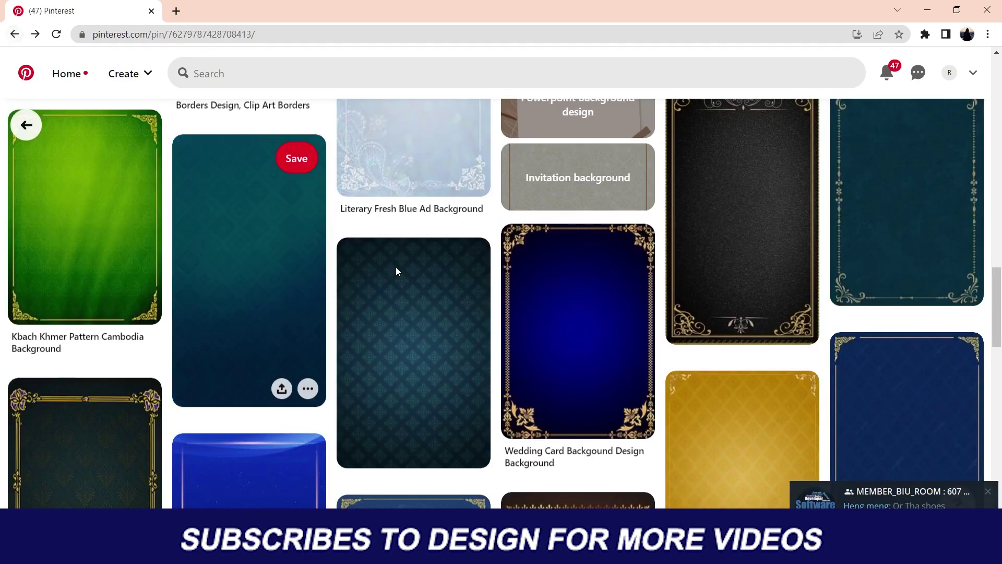
scroll(460, 352, "down", 1)
scroll(700, 336, "down", 2)
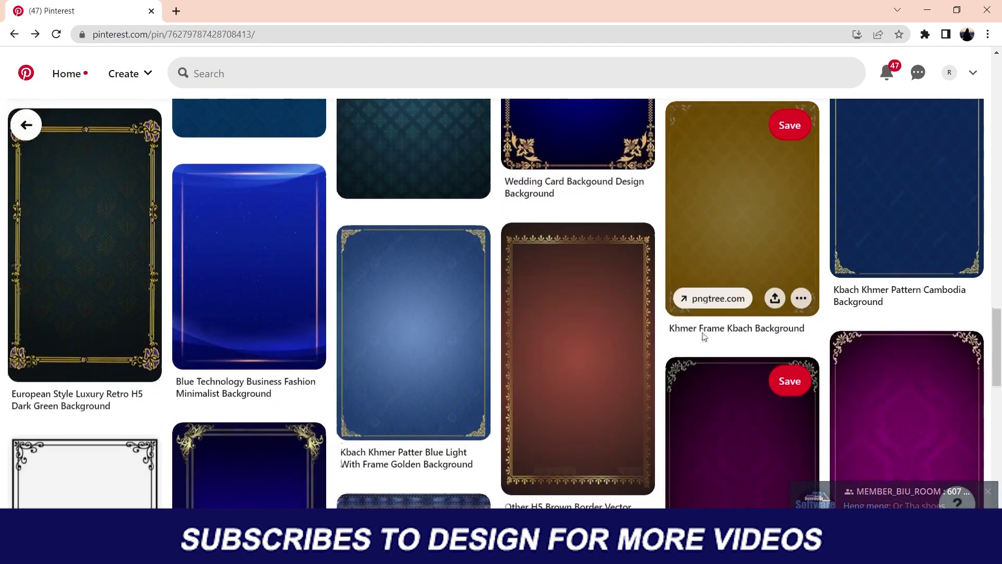
scroll(522, 323, "down", 3)
scroll(380, 319, "down", 3)
scroll(380, 318, "down", 1)
scroll(469, 366, "down", 5)
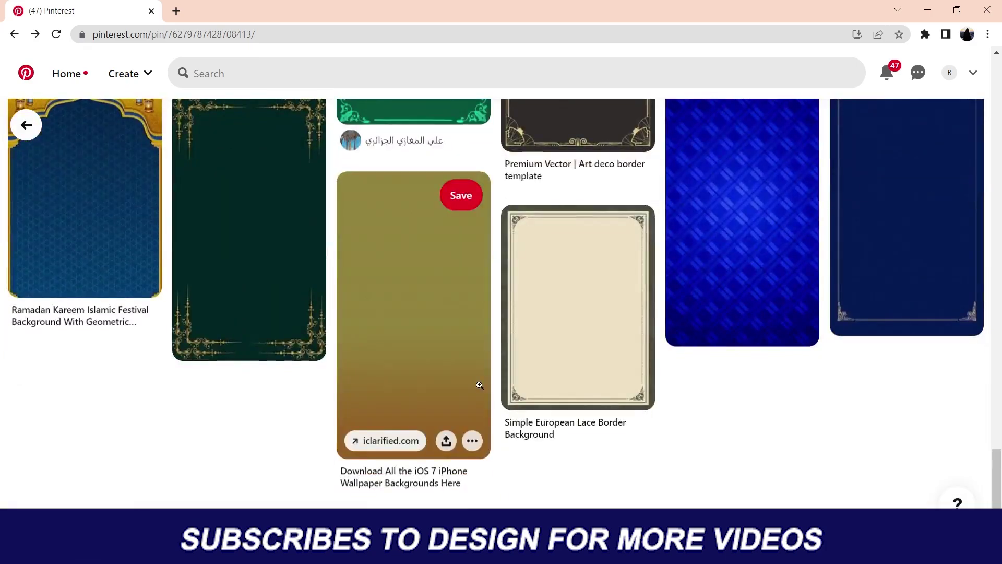
scroll(574, 370, "up", 5)
Step: Open successive dark-blue framed background pins until reaching the navy damask pin
left_click(945, 401)
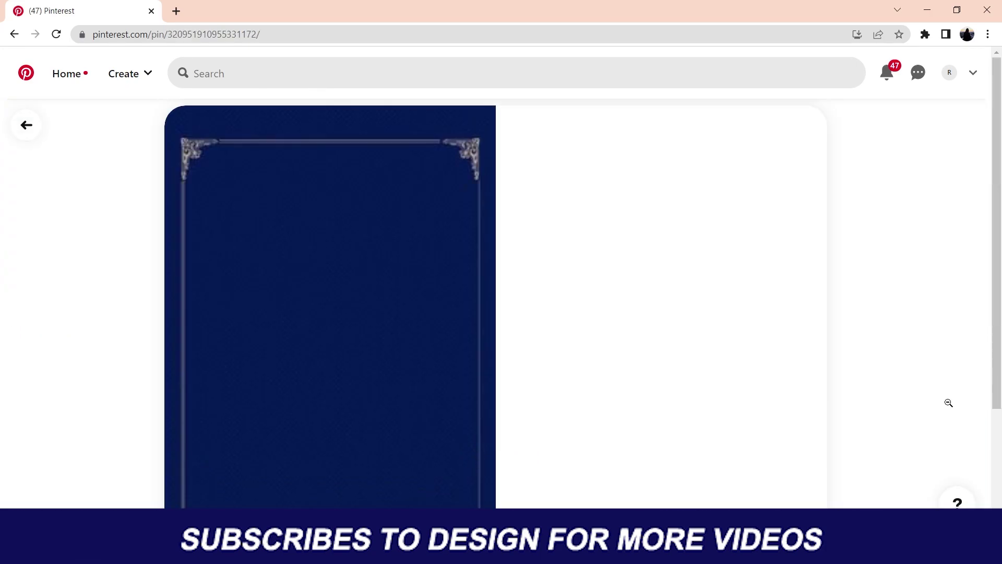
scroll(470, 365, "down", 3)
scroll(469, 366, "down", 5)
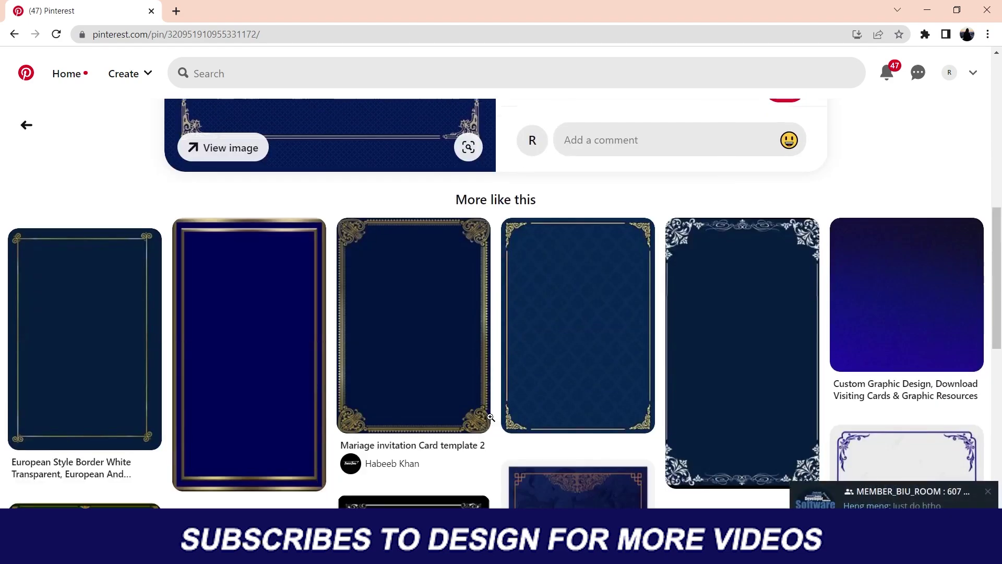
left_click(532, 380)
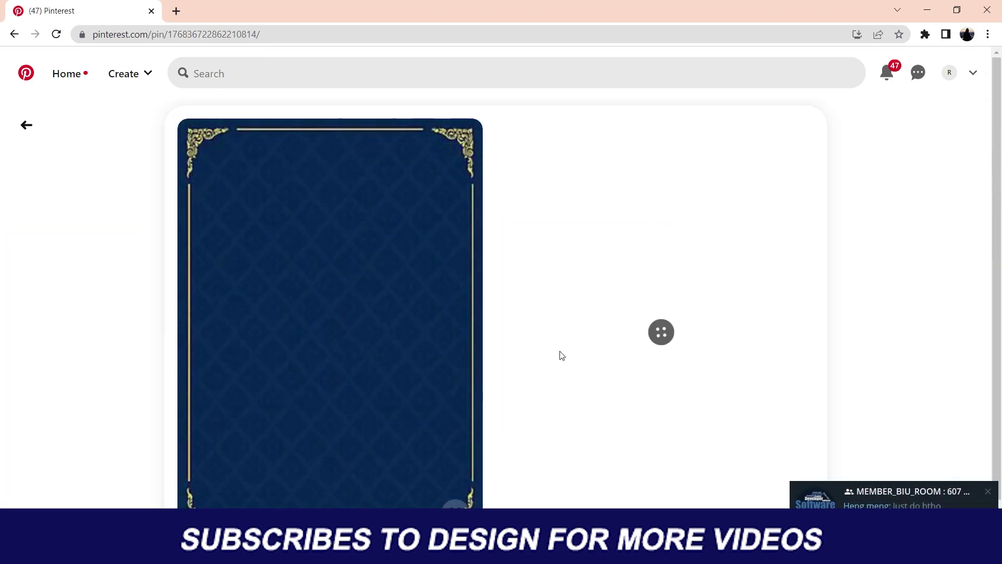
scroll(555, 358, "down", 2)
scroll(544, 354, "down", 5)
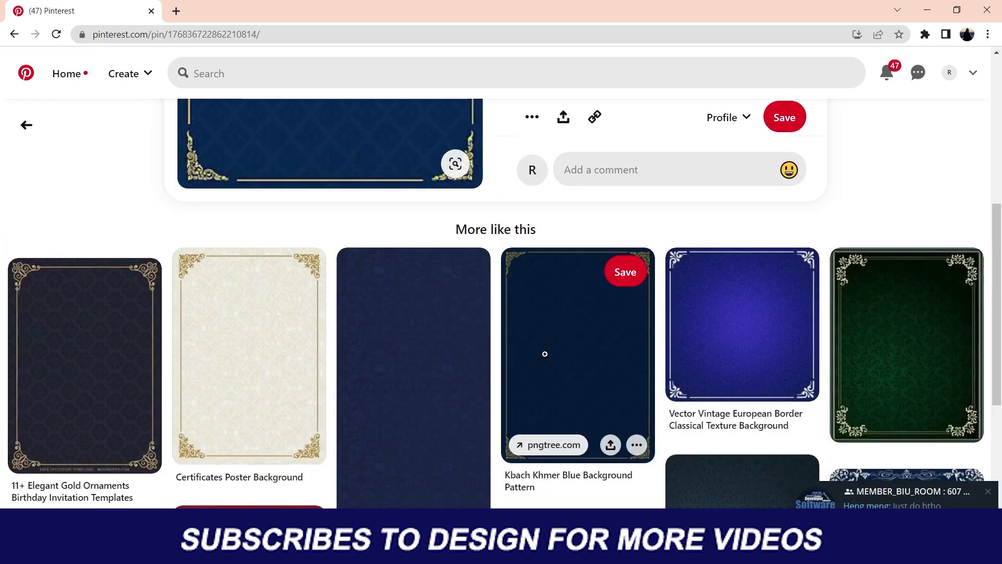
left_click(484, 376)
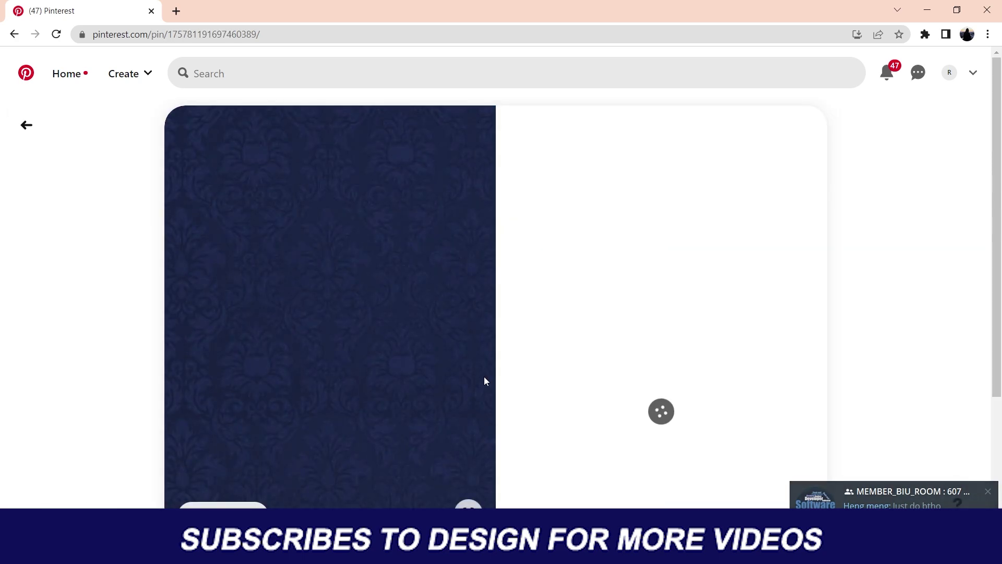
Step: Copy the navy damask background image from its pin
scroll(484, 374, "down", 5)
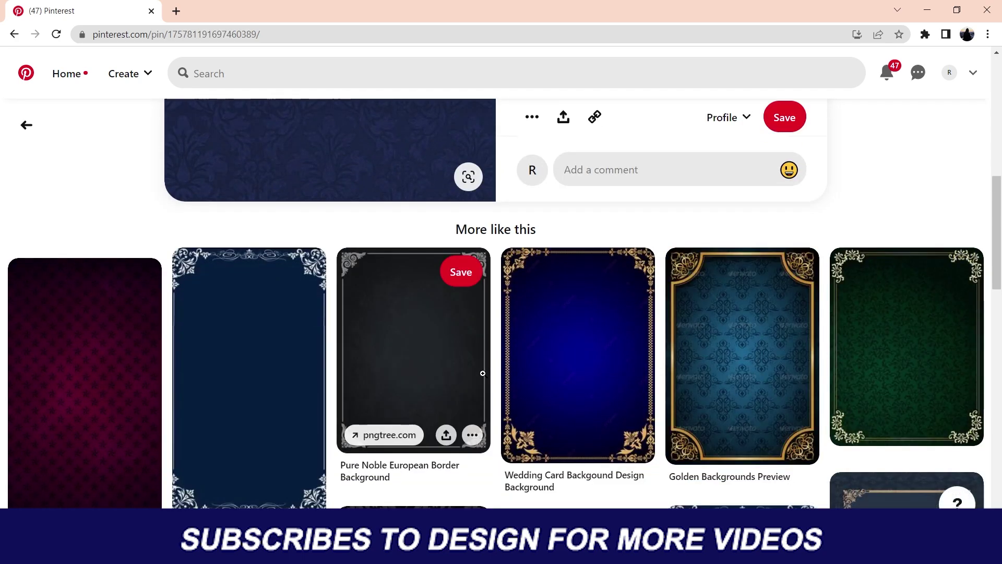
scroll(483, 373, "down", 5)
scroll(257, 368, "up", 1)
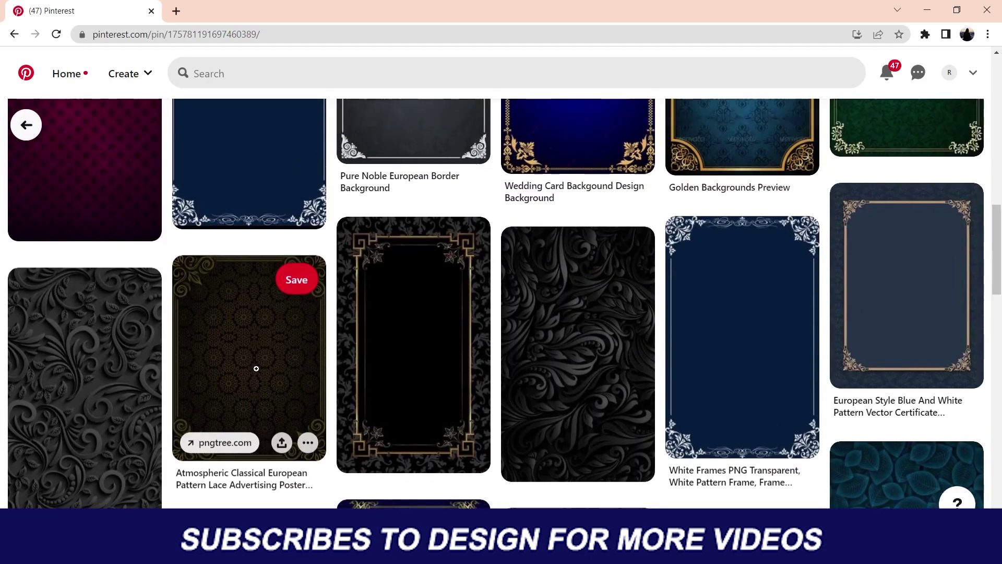
scroll(256, 369, "up", 3)
scroll(411, 340, "down", 3)
scroll(438, 365, "down", 6)
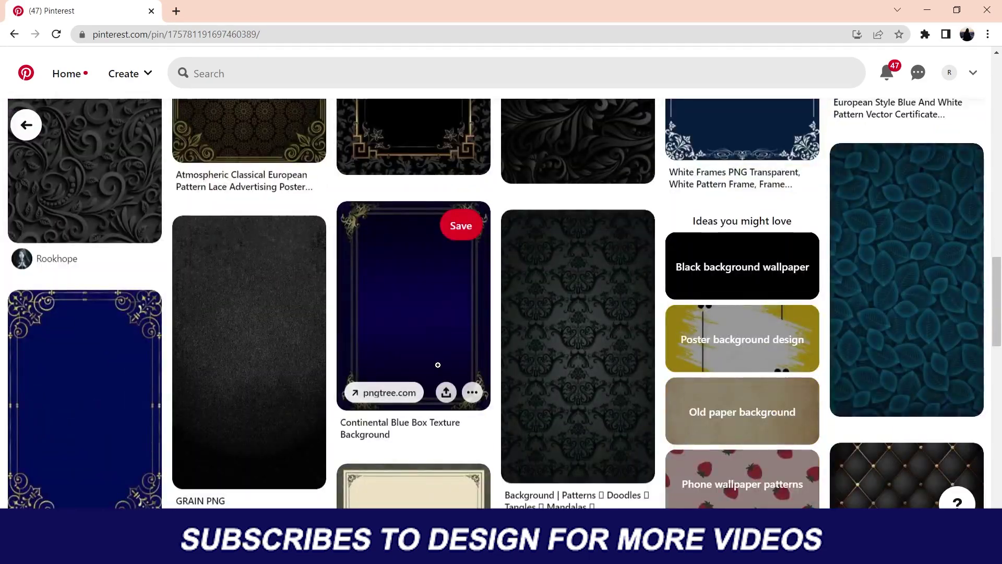
scroll(438, 365, "down", 5)
scroll(438, 365, "up", 1)
scroll(438, 365, "up", 10)
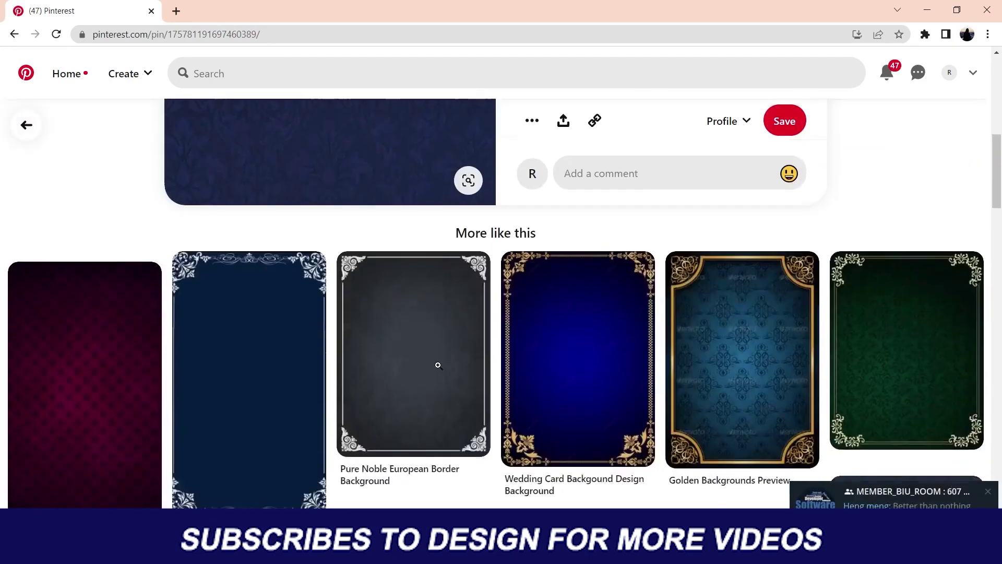
scroll(438, 364, "up", 6)
right_click(384, 293)
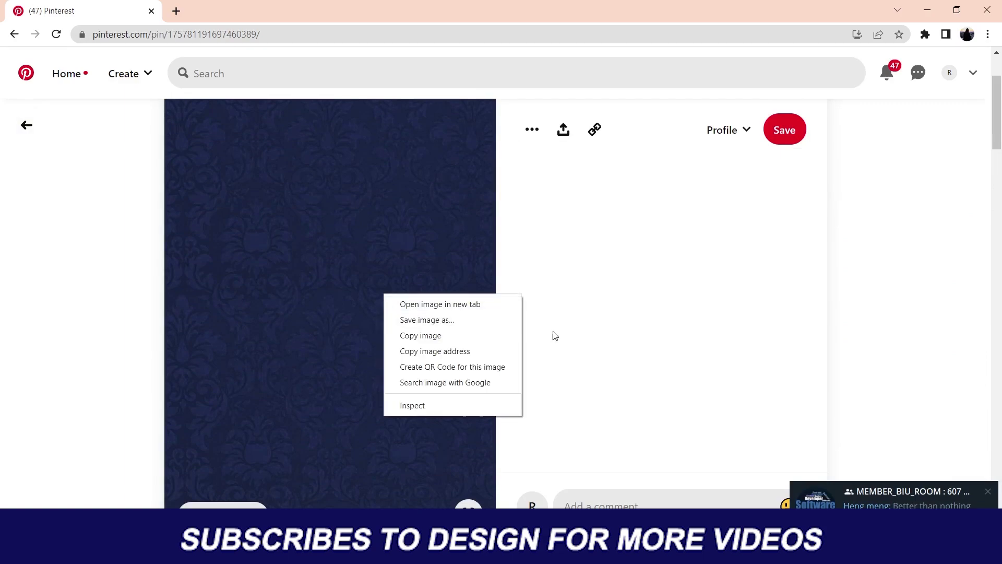
left_click(451, 338)
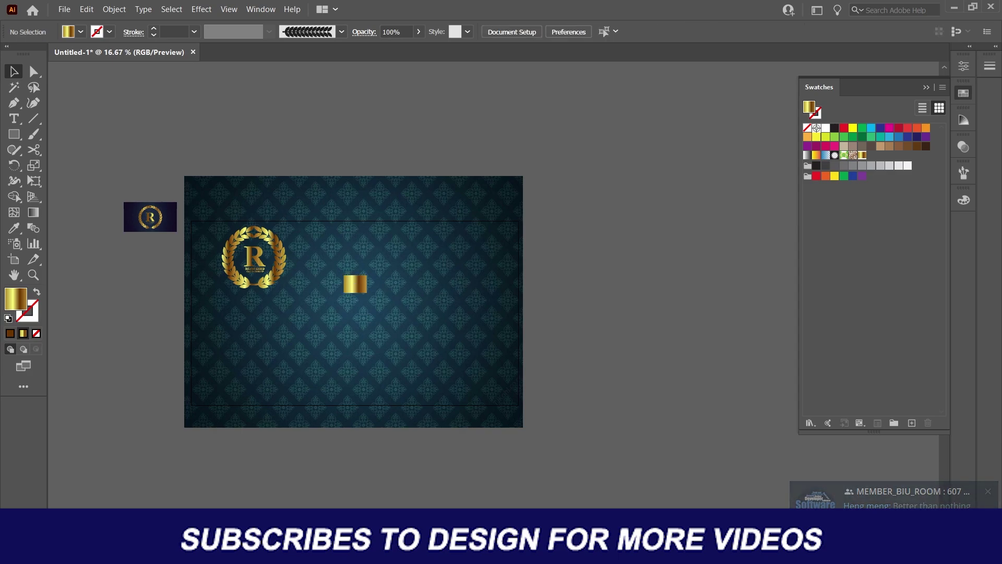
Step: Paste the dark blue damask image, enlarge it and rotate it to landscape over the card
left_click(342, 368)
key("ctrl+v")
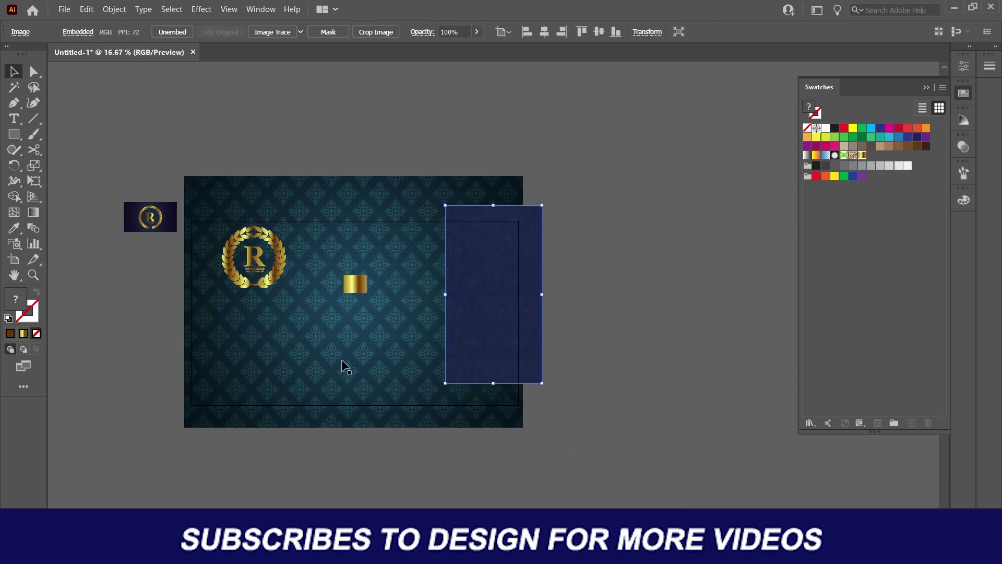
left_click_drag(544, 205, 606, 135)
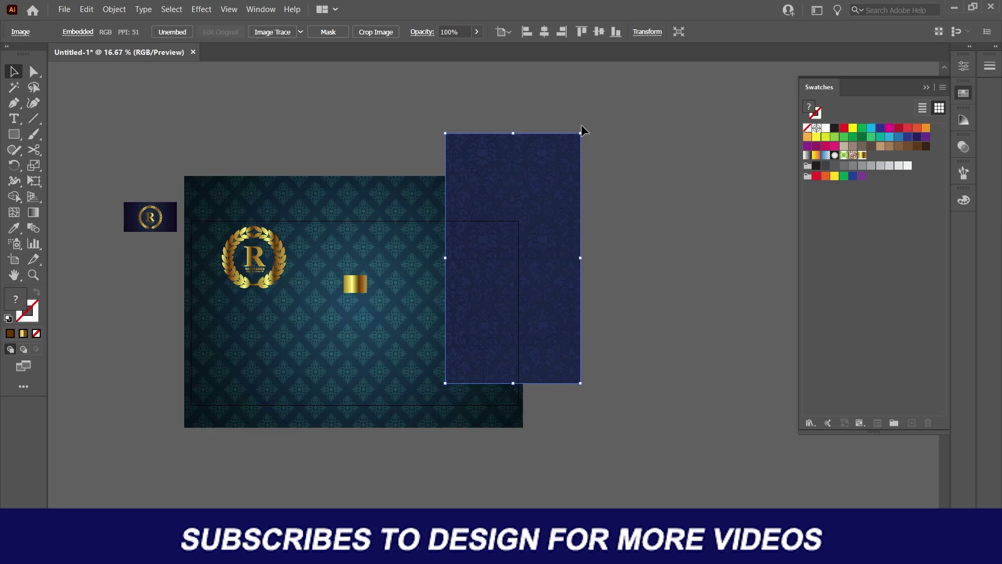
left_click_drag(647, 177, 716, 358)
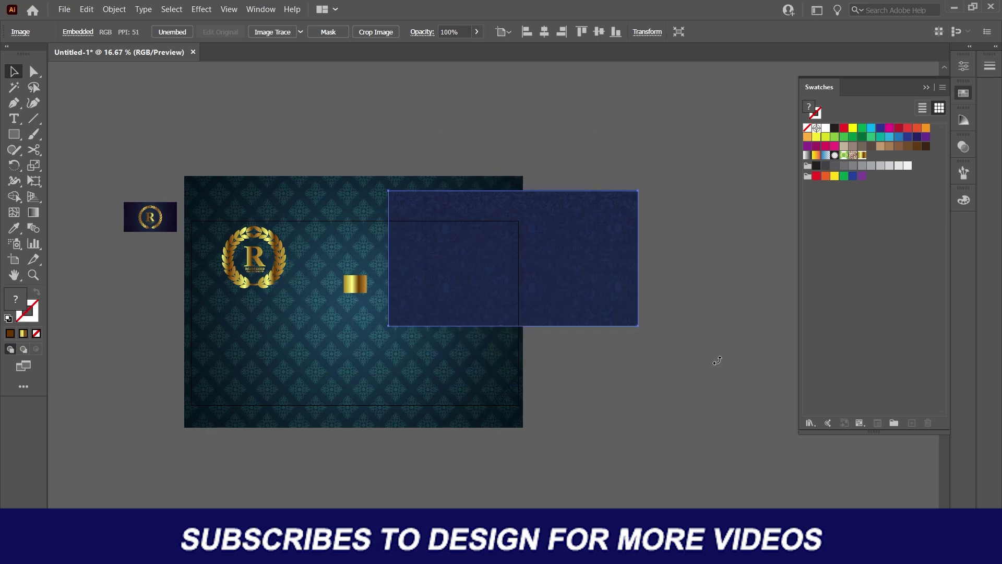
scroll(555, 282, "up", 2)
left_click_drag(553, 279, 346, 284)
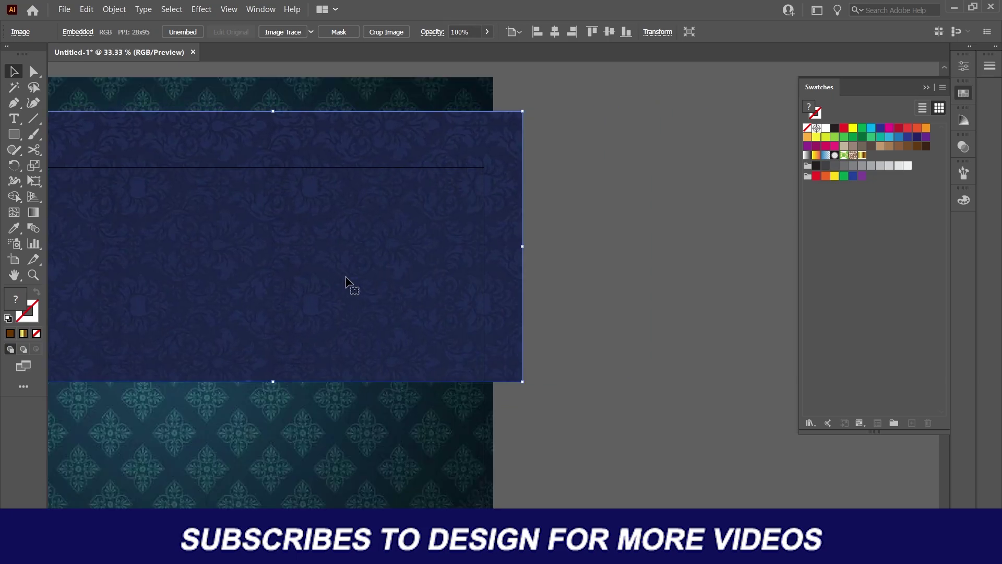
Step: Delete the old teal background and scale the blue image to cover the whole card
left_click(341, 432)
key("Delete")
scroll(341, 433, "down", 2)
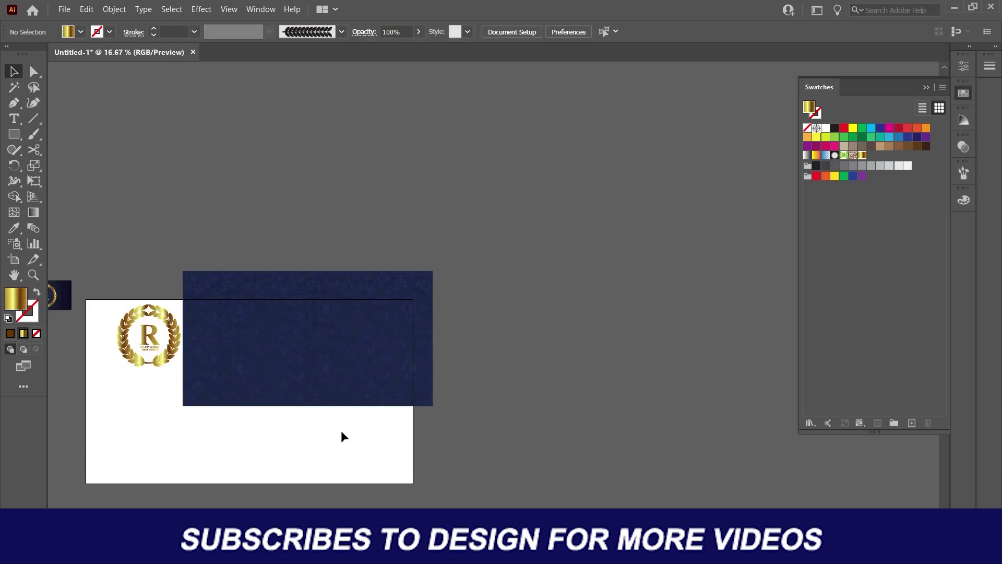
left_click_drag(342, 433, 394, 454)
mouse_move(368, 392)
left_mouse_down()
mouse_move(291, 409)
mouse_move(317, 422)
left_mouse_up()
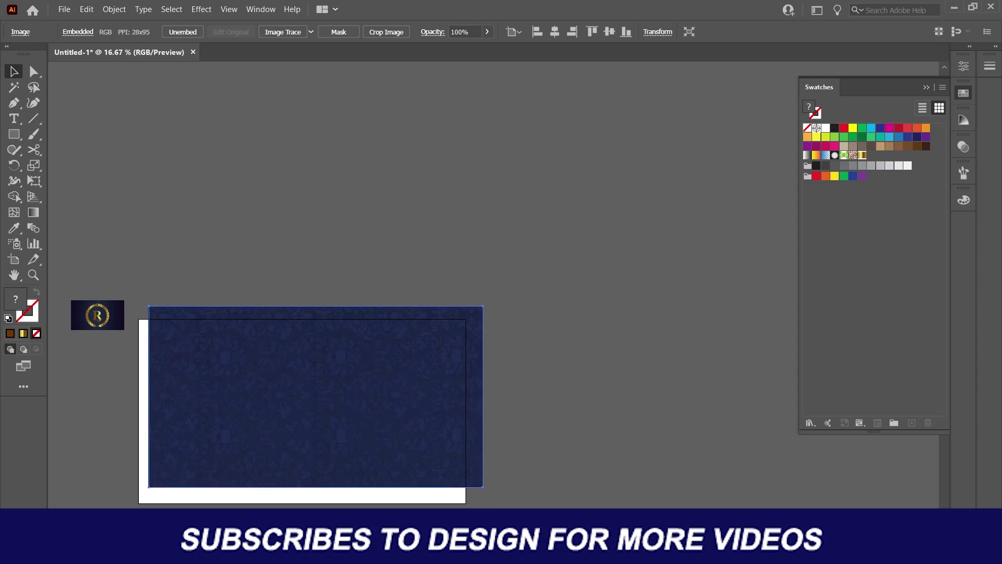
left_click_drag(398, 441, 506, 474)
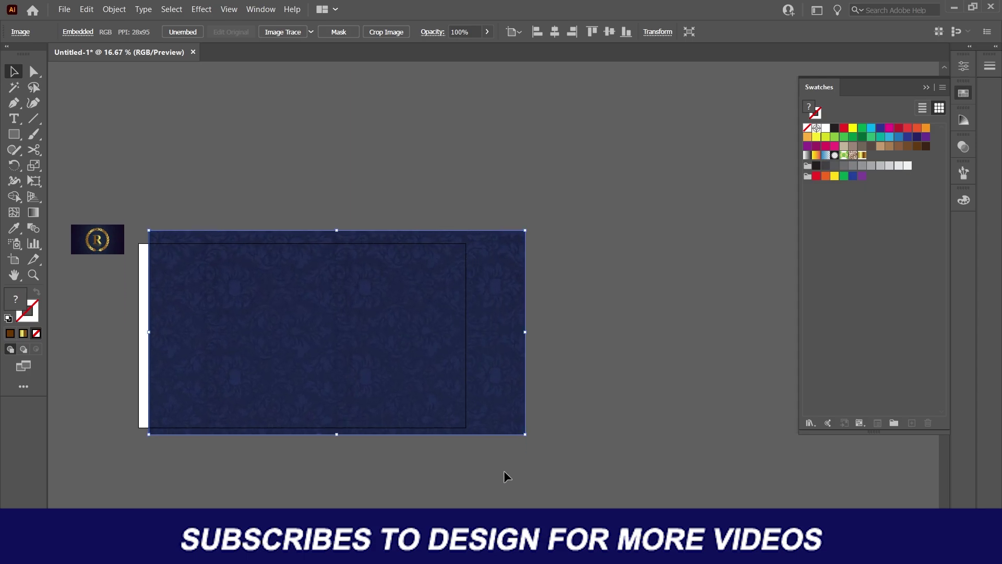
Step: Send the blue image to the back behind the logo and nudge it into line with the card
right_click(346, 316)
mouse_move(380, 406)
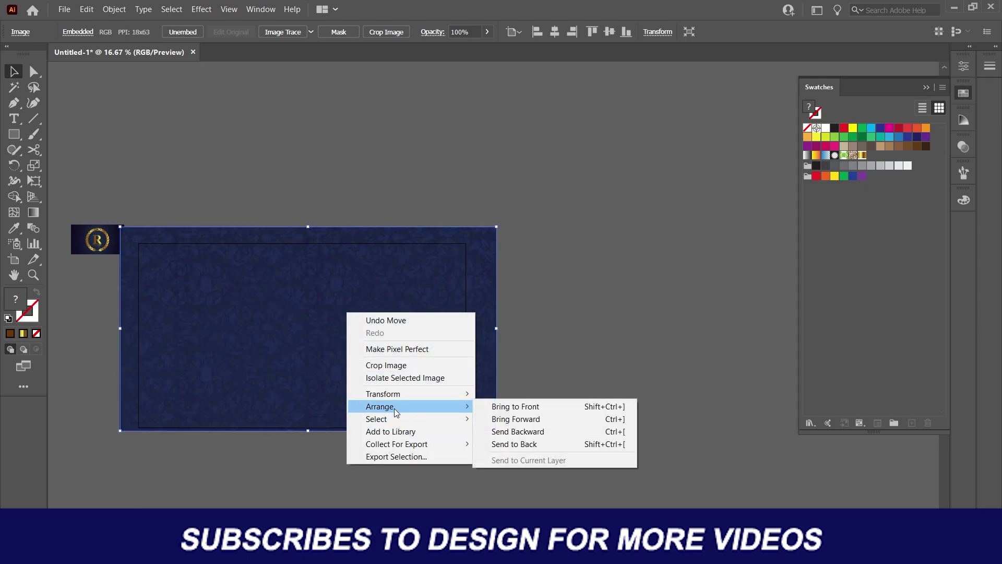
left_click(571, 444)
left_click(616, 337)
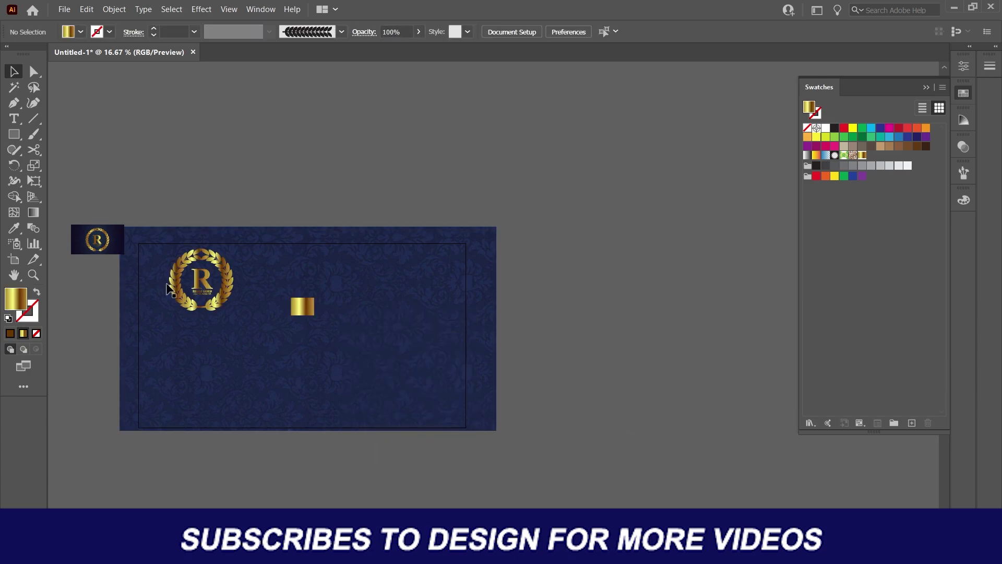
scroll(190, 290, "up", 3)
left_click(347, 307)
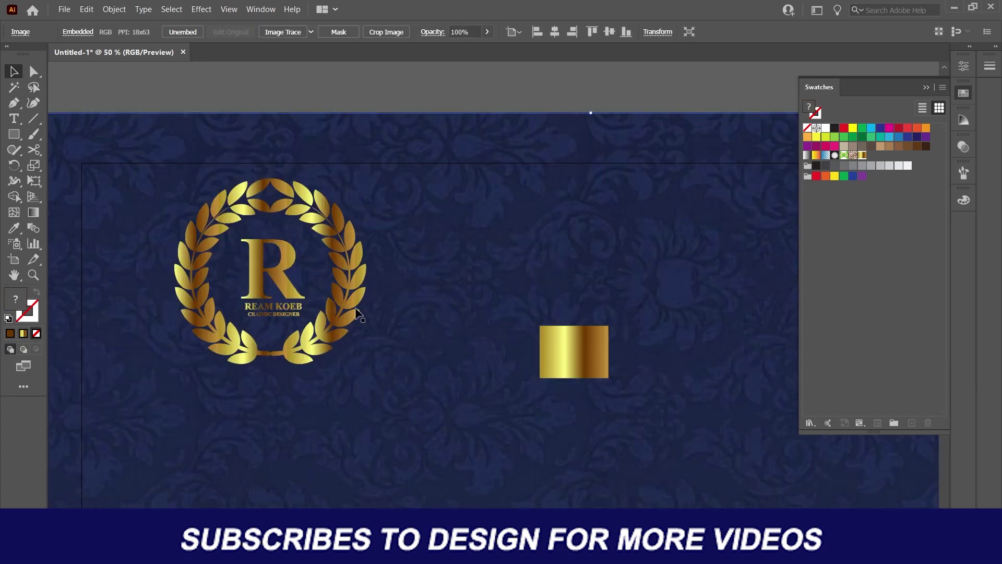
scroll(432, 291, "down", 1)
scroll(485, 284, "down", 2)
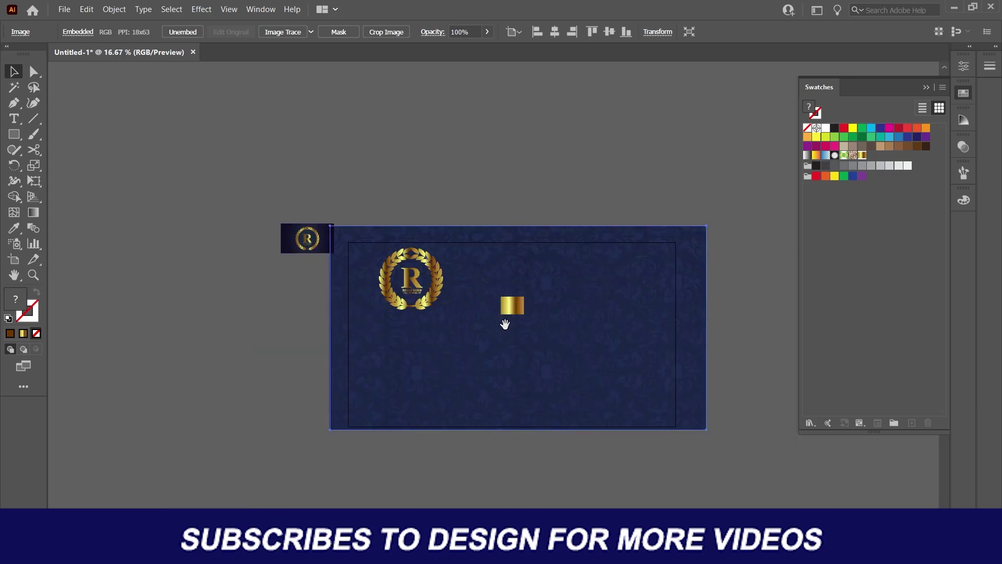
left_click_drag(542, 358, 530, 354)
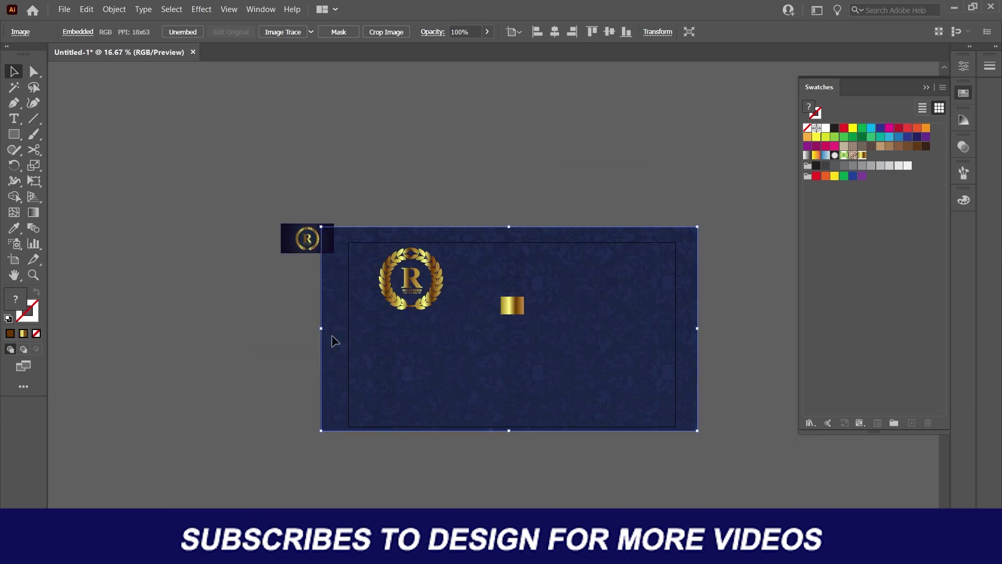
scroll(449, 298, "up", 3)
left_click(414, 289)
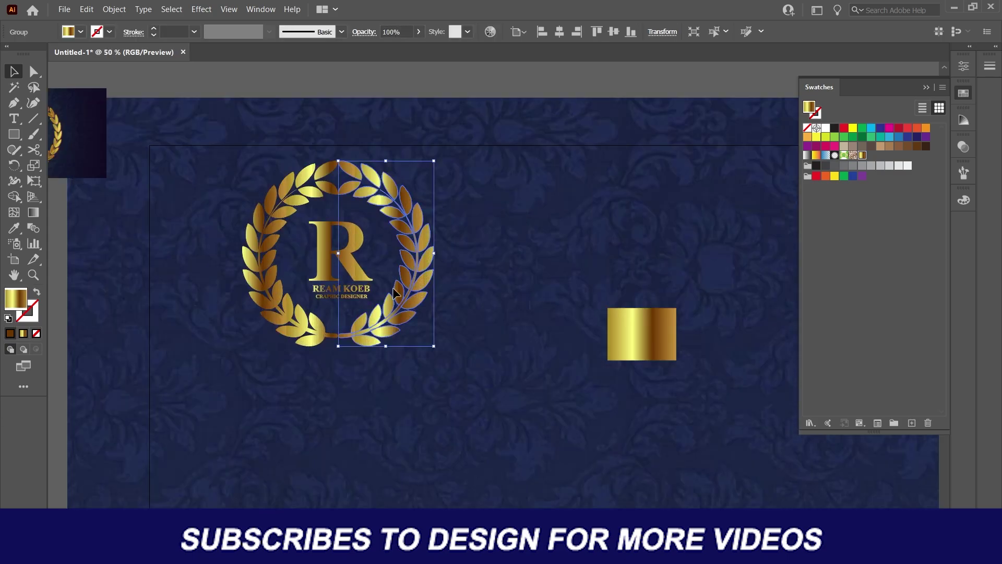
left_click(296, 318, "shift")
Step: Pull the laurel wreath away from the R monogram and enlarge it
left_click_drag(317, 248, 319, 248)
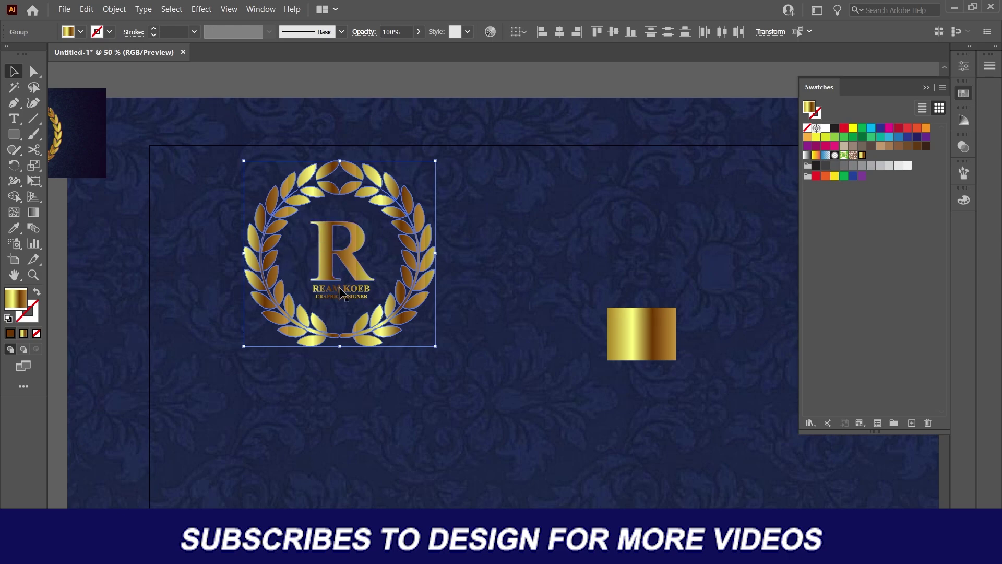
mouse_move(399, 300)
left_mouse_down()
mouse_move(686, 383)
mouse_move(600, 368)
left_mouse_up()
scroll(593, 371, "down", 4)
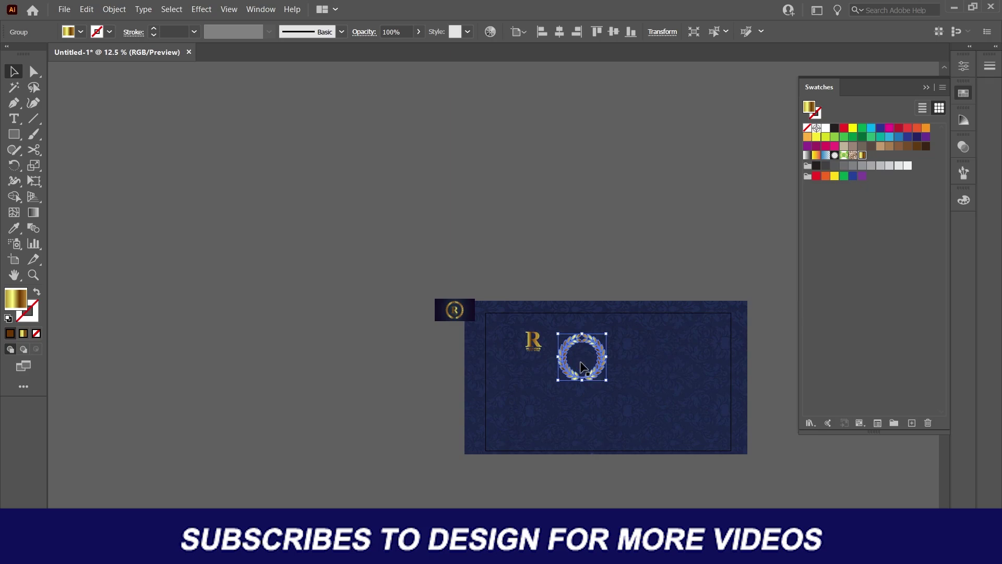
scroll(577, 365, "up", 2)
left_click_drag(631, 398, 783, 488)
scroll(764, 459, "down", 1)
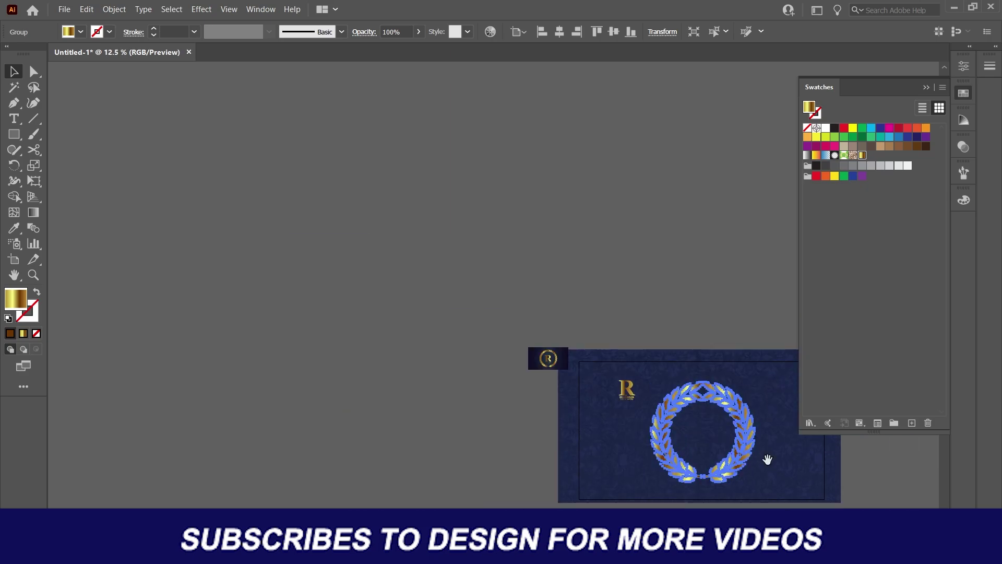
left_click_drag(610, 381, 518, 383)
scroll(541, 391, "up", 1)
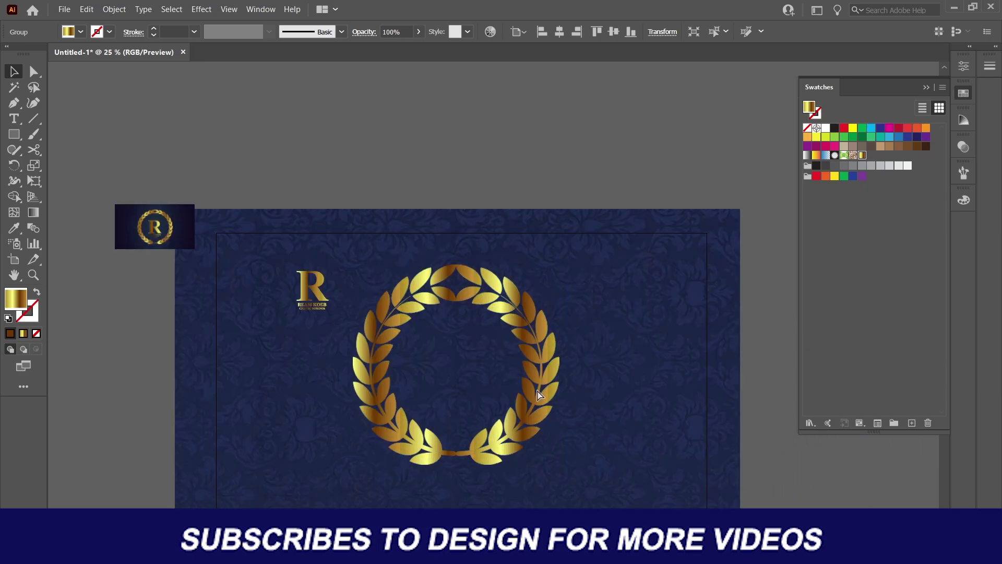
Step: Centre the R vertically and the wreath horizontally and vertically on the card
left_click(529, 389)
left_click(315, 306)
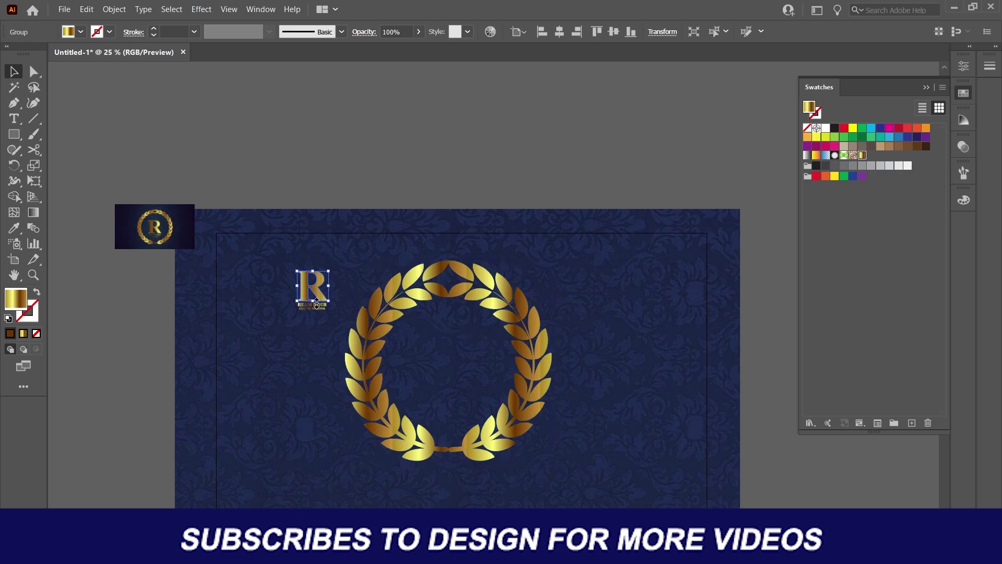
scroll(314, 307, "up", 3)
scroll(315, 305, "down", 3)
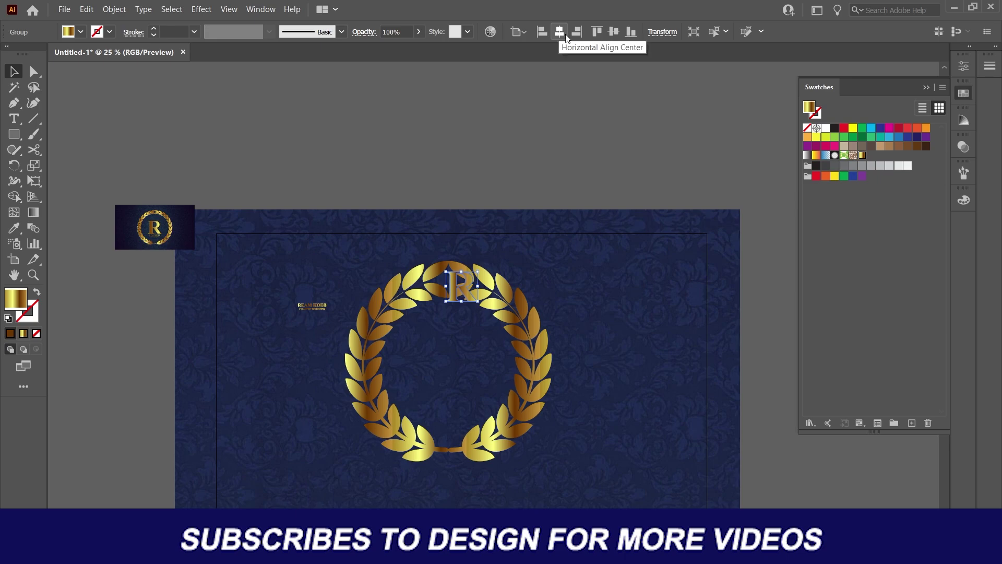
left_click(610, 32)
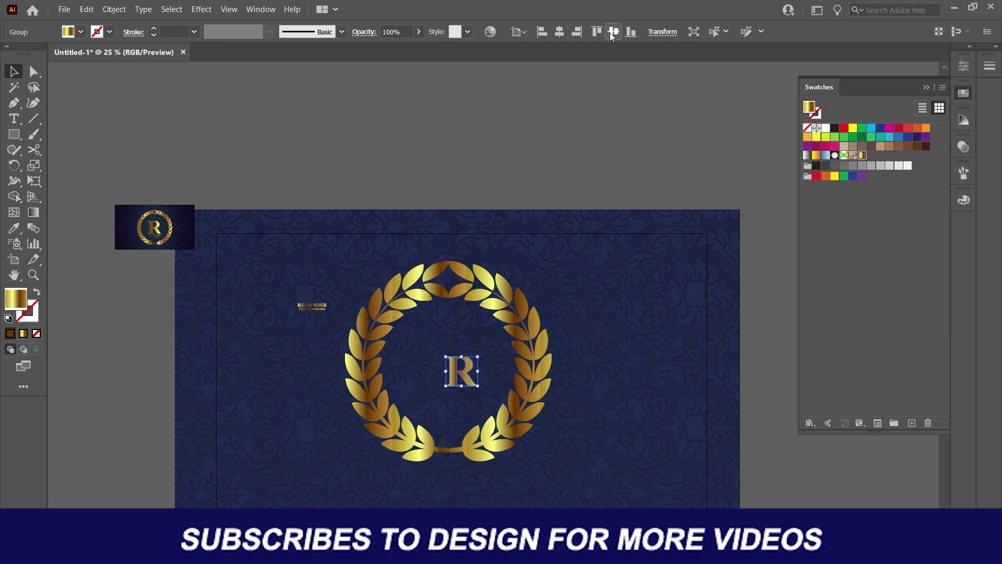
left_click(515, 295)
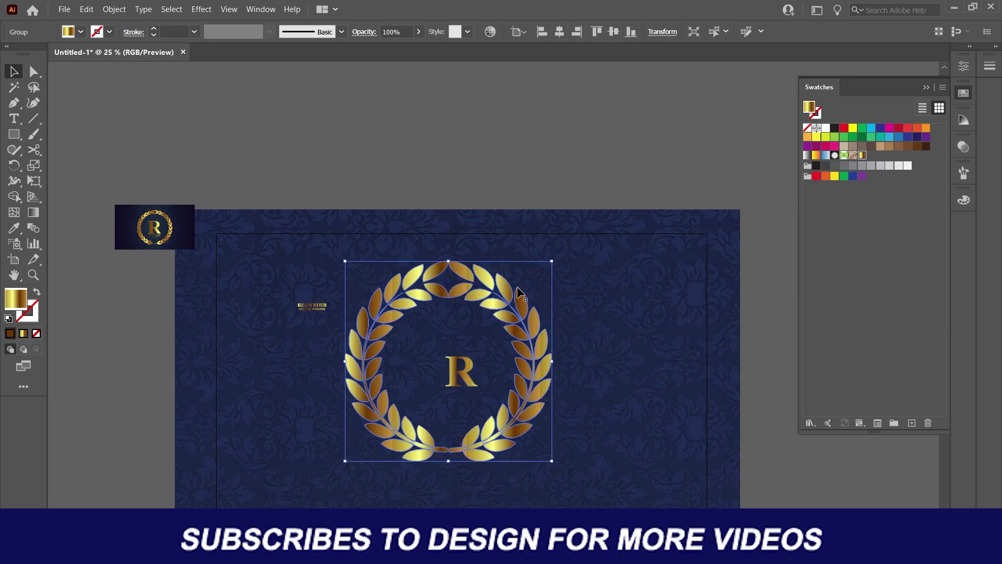
left_click(562, 31)
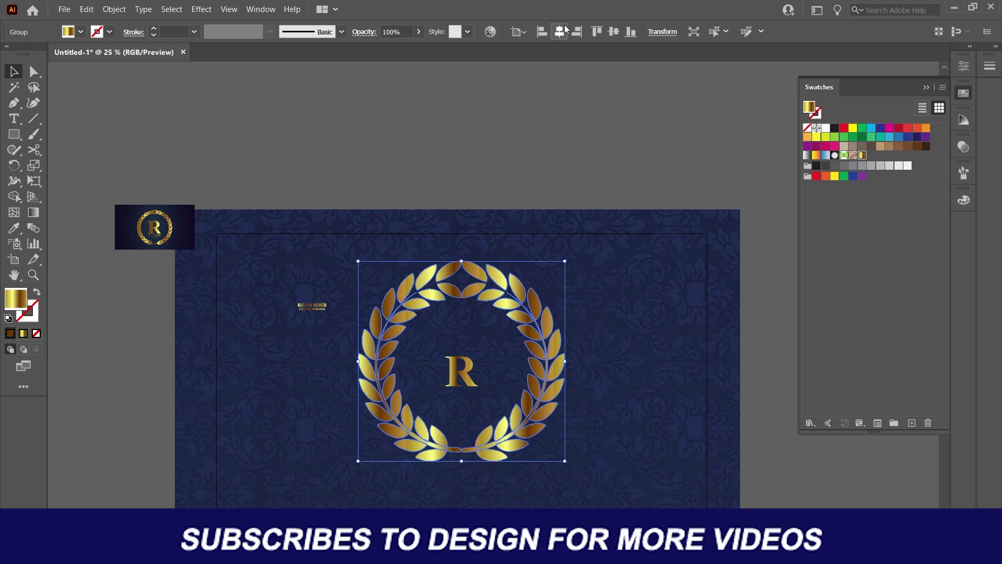
left_click(614, 35)
left_click(322, 307)
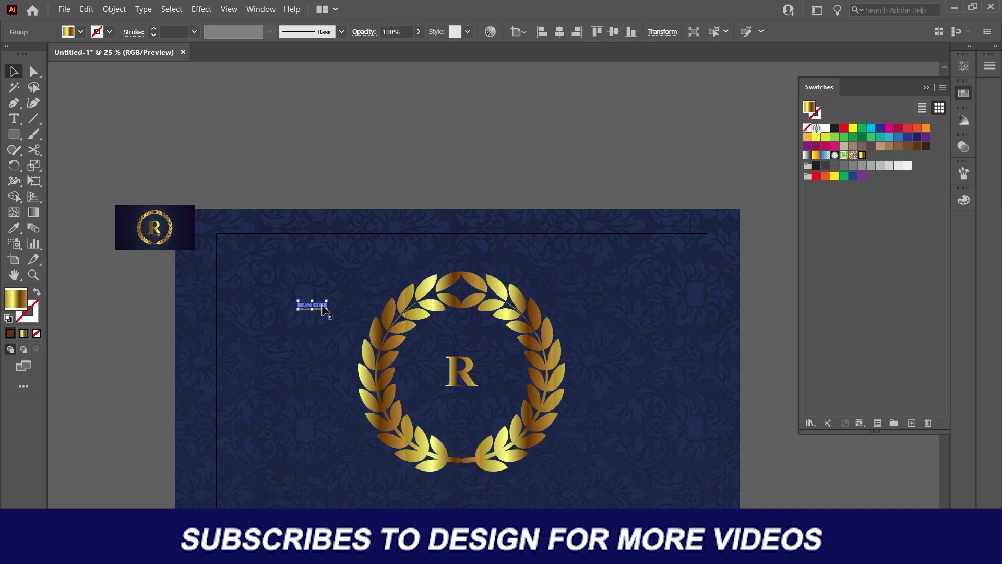
left_click(563, 28)
left_click(614, 32)
scroll(463, 371, "up", 2)
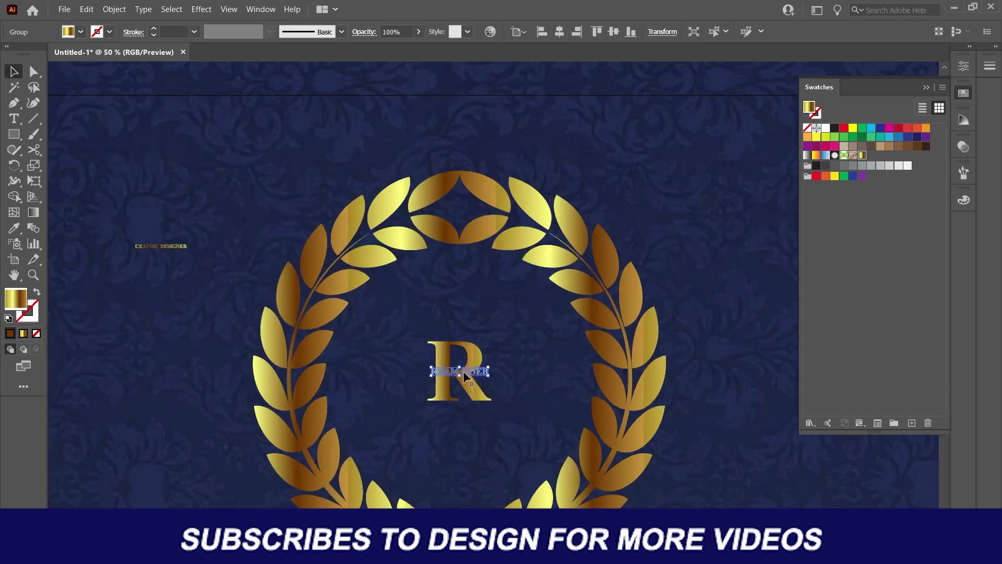
key("shift+Down")
key("shift+Down")
key("shift+Down")
key("shift+Down")
key("shift+Down")
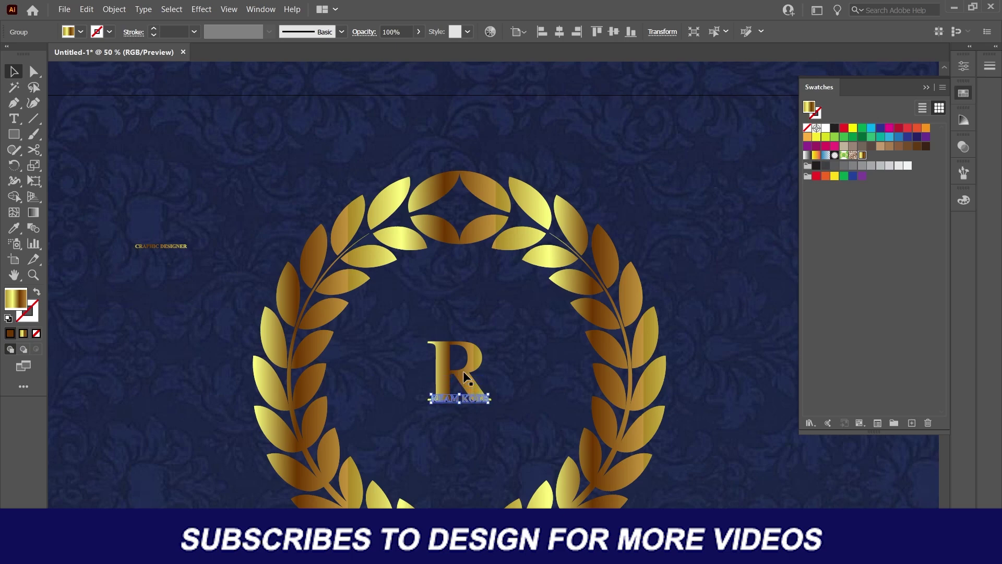
key("shift+Down")
key("shift+Down")
key("shift+Down")
key("shift+Down")
key("shift+Down")
key("shift+Down")
key("shift+Down")
key("shift+Down")
Step: Resize and reposition the R monogram, leaving it smaller and higher inside the wreath
left_click(468, 381)
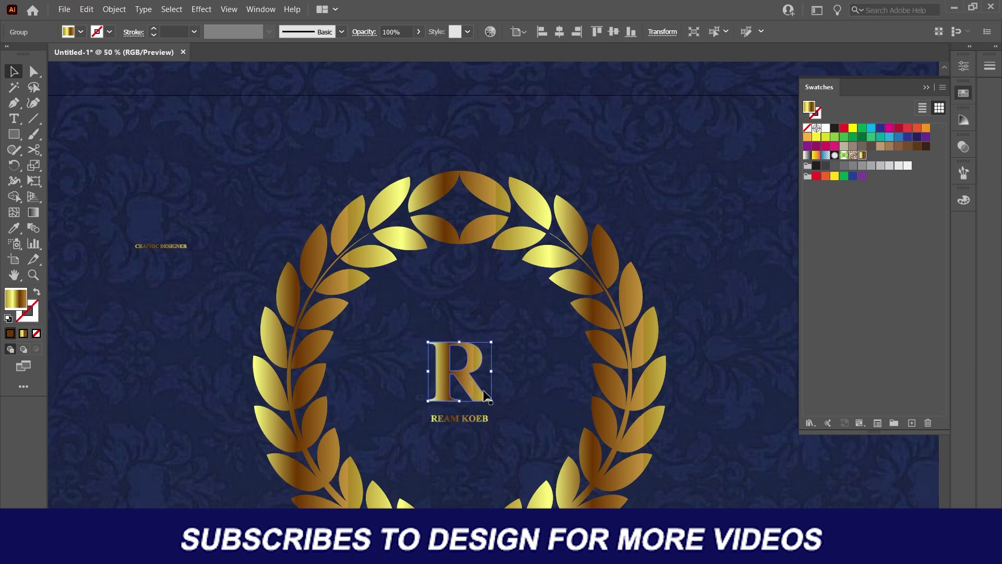
mouse_move(490, 400)
left_mouse_down()
mouse_move(555, 471)
mouse_move(573, 476)
left_mouse_up()
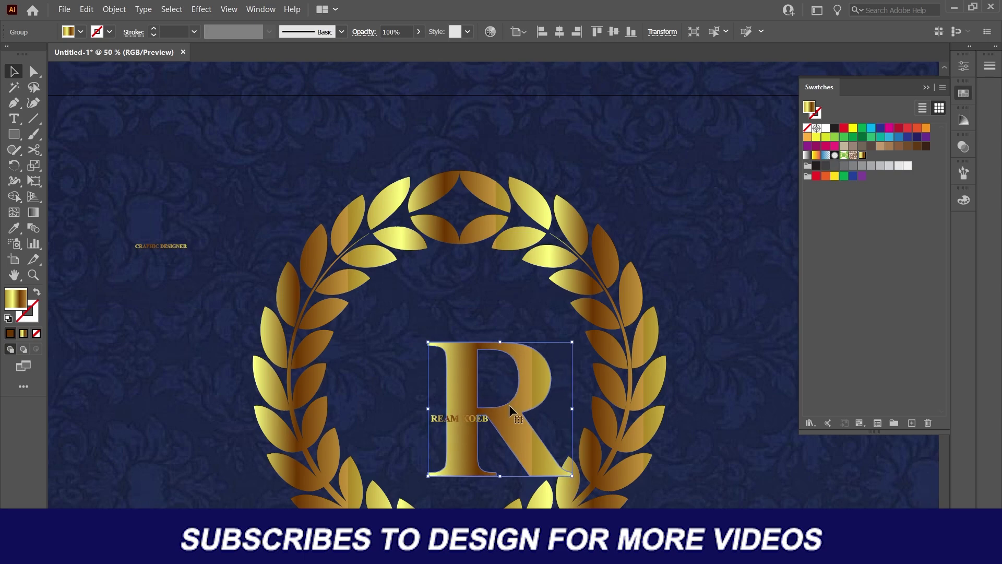
left_click_drag(510, 412, 476, 355)
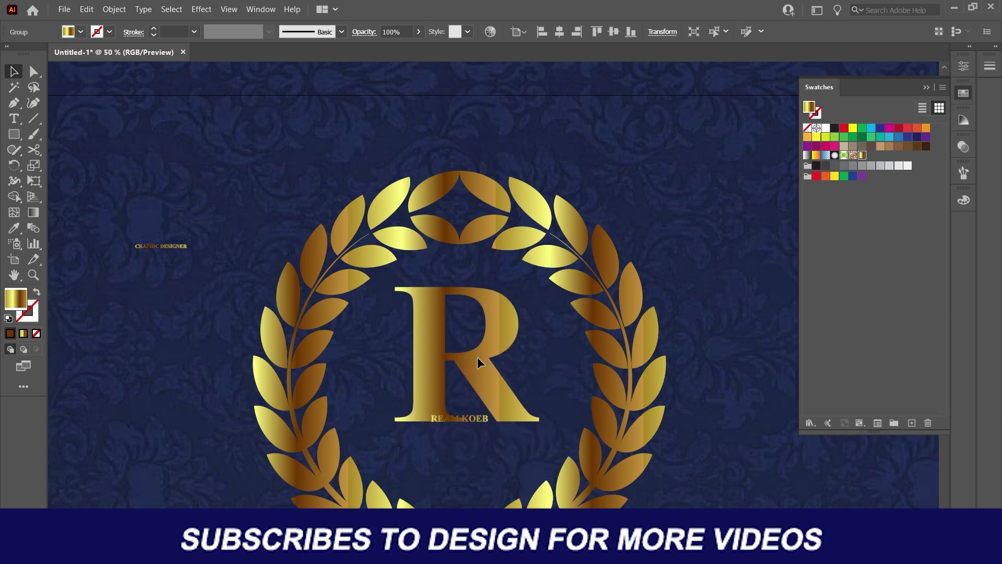
left_click_drag(395, 287, 412, 303)
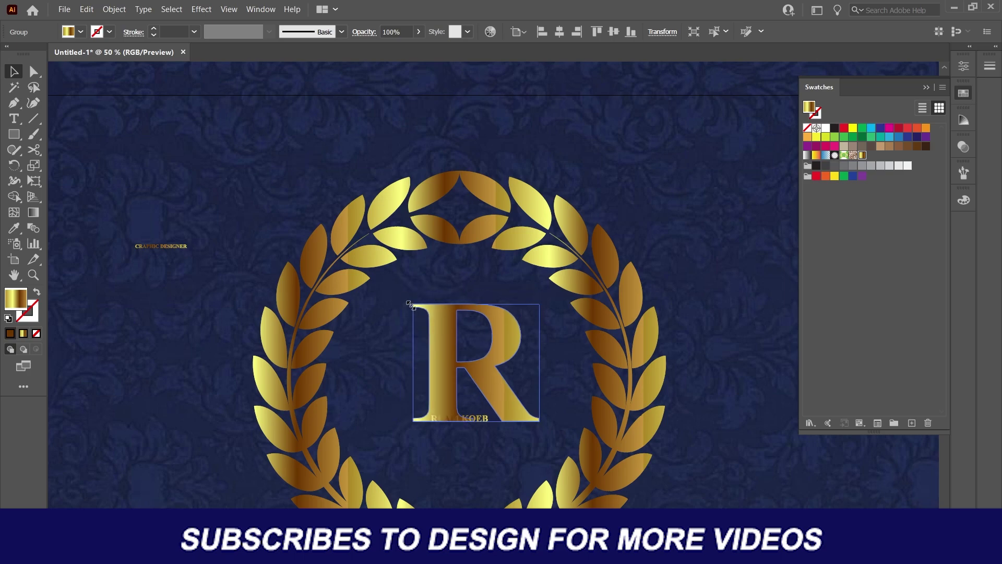
mouse_move(445, 421)
left_mouse_down()
mouse_move(450, 438)
mouse_move(429, 425)
left_mouse_up()
left_click(450, 437)
scroll(455, 434, "down", 1)
scroll(430, 425, "up", 2)
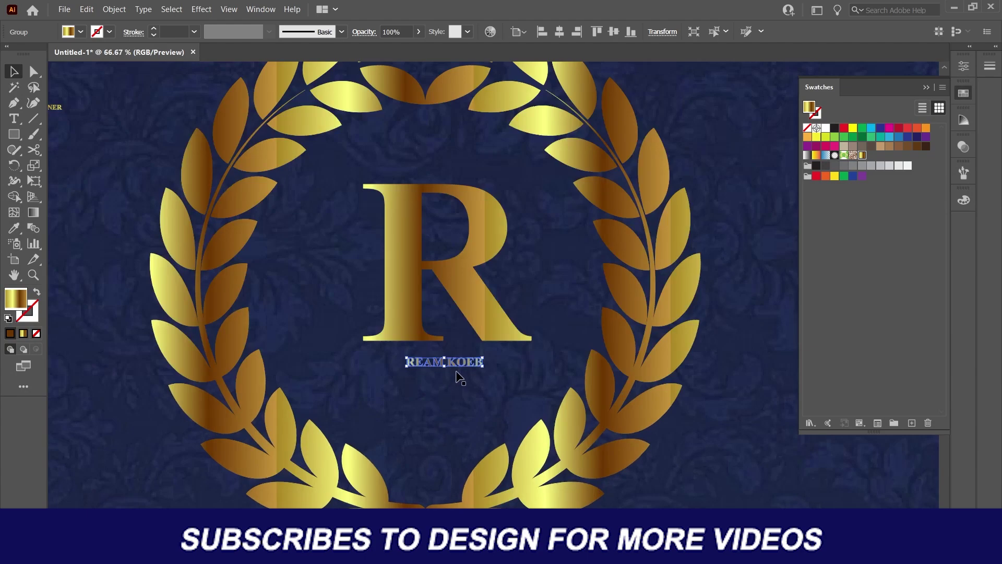
left_click(482, 284)
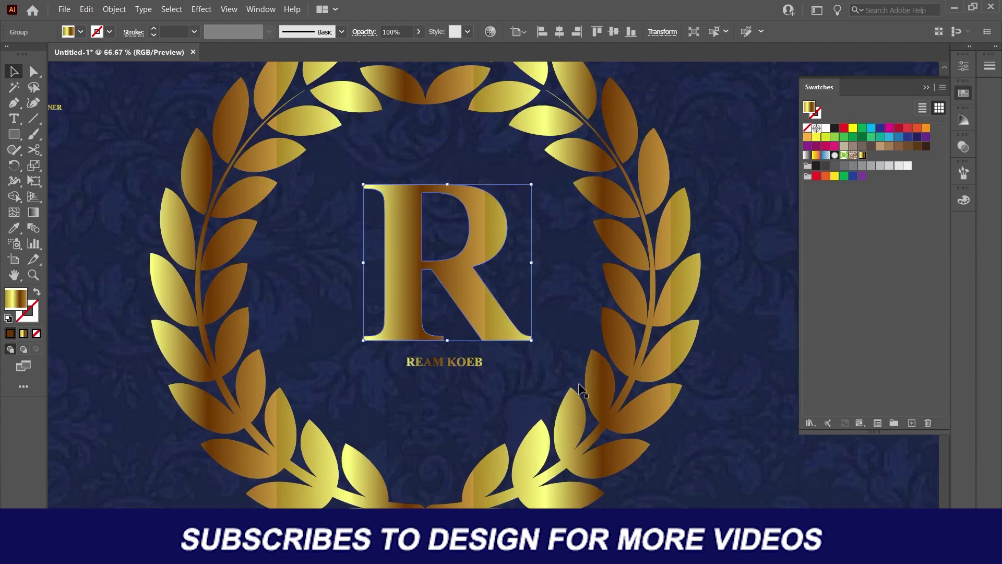
scroll(273, 274, "down", 3)
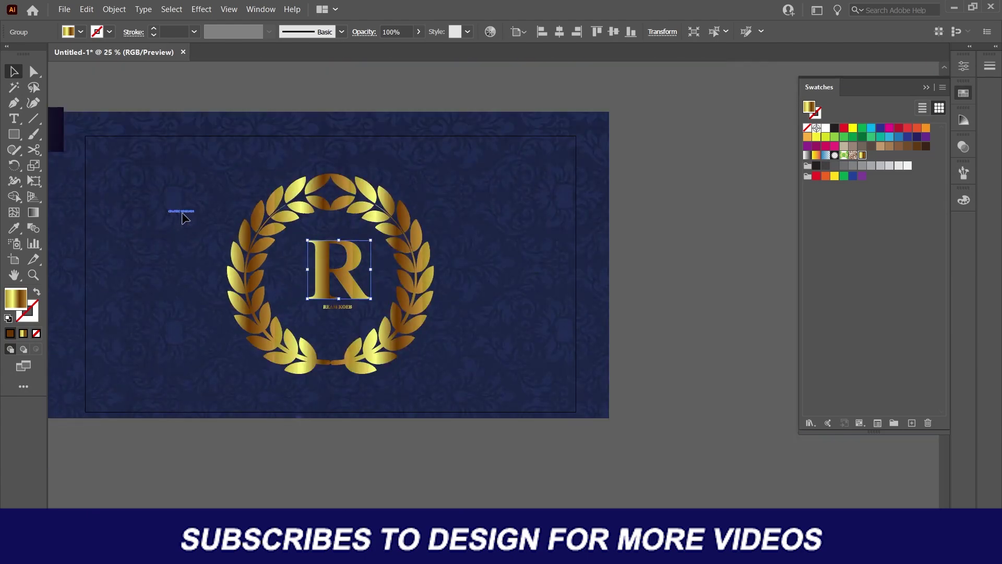
left_click_drag(181, 212, 336, 321)
scroll(336, 323, "up", 2)
scroll(335, 322, "up", 3)
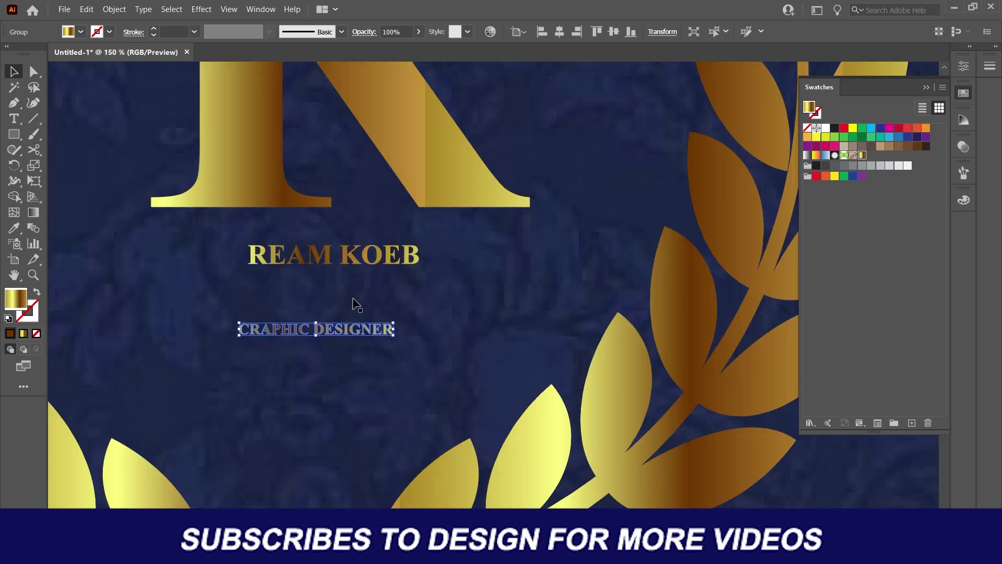
left_click(355, 258)
left_click_drag(419, 264, 485, 272)
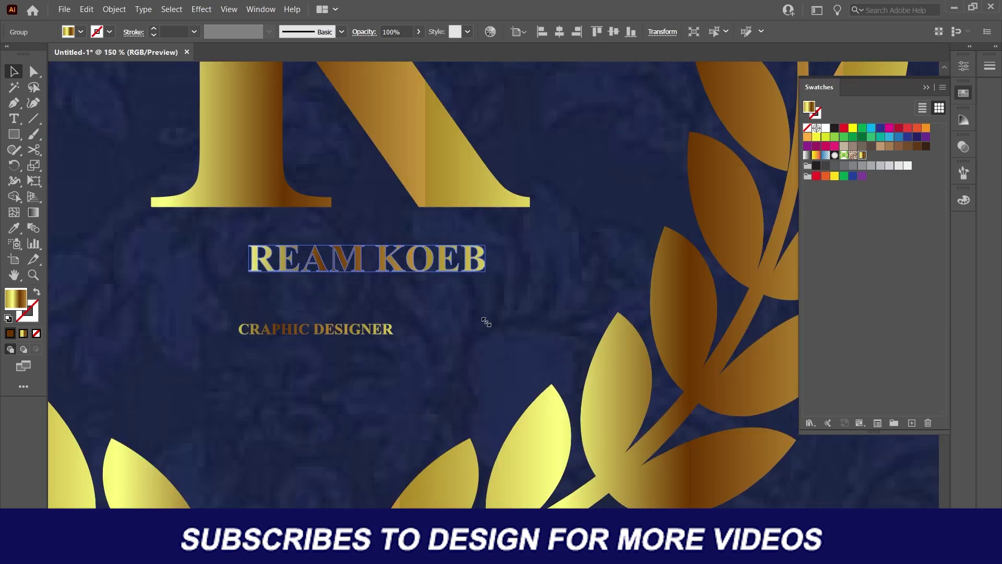
scroll(413, 267, "down", 2)
left_click(412, 266)
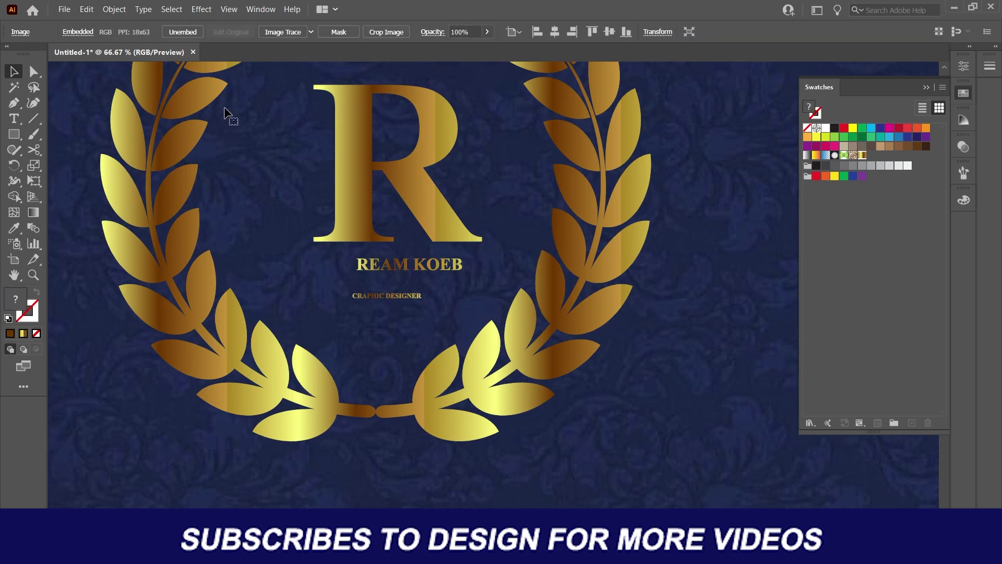
left_click(116, 8)
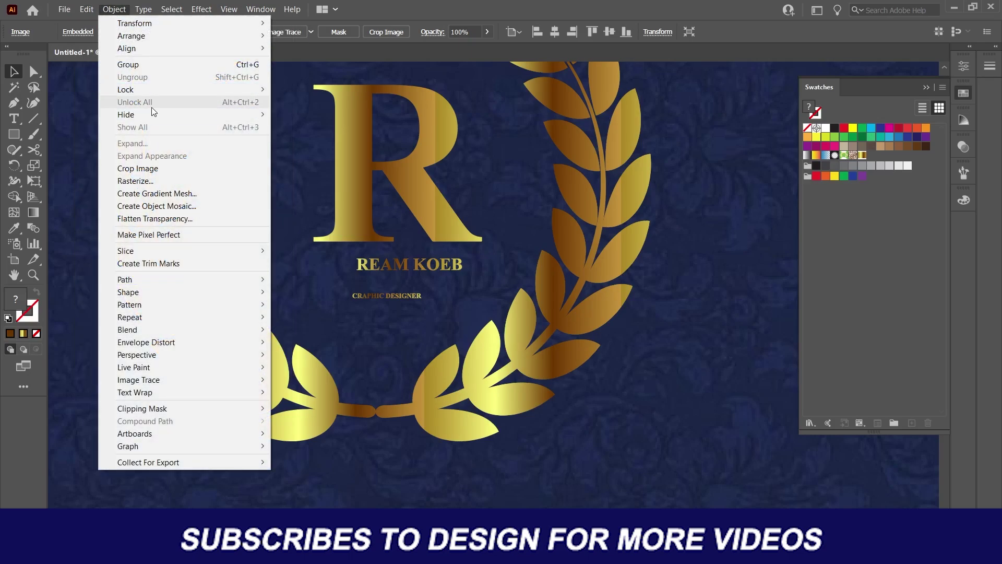
mouse_move(125, 89)
left_click(310, 91)
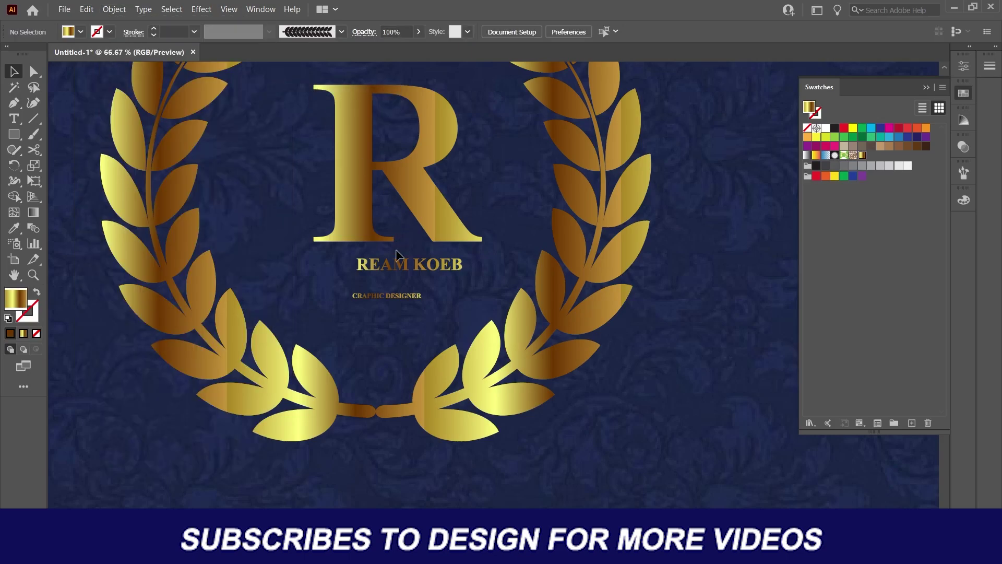
left_click(382, 267)
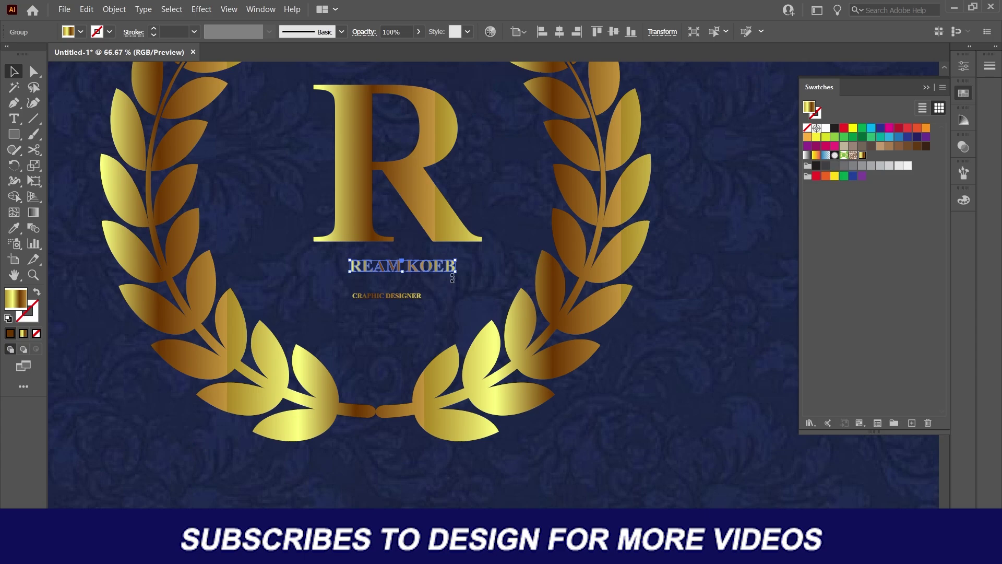
mouse_move(456, 268)
left_mouse_down()
mouse_move(467, 273)
mouse_move(443, 268)
left_mouse_up()
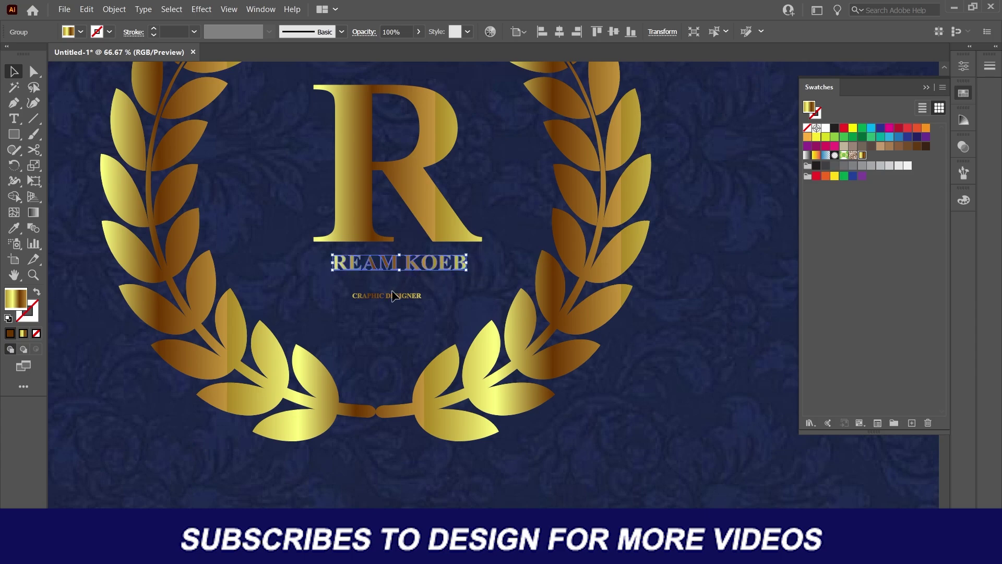
mouse_move(393, 296)
left_mouse_down()
mouse_move(391, 287)
mouse_move(455, 301)
left_mouse_up()
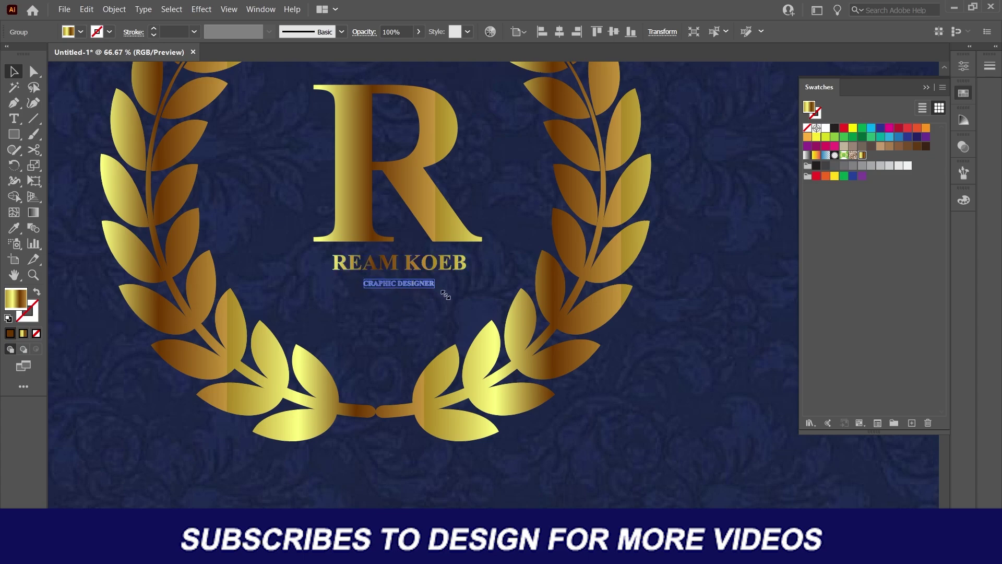
left_click(434, 267)
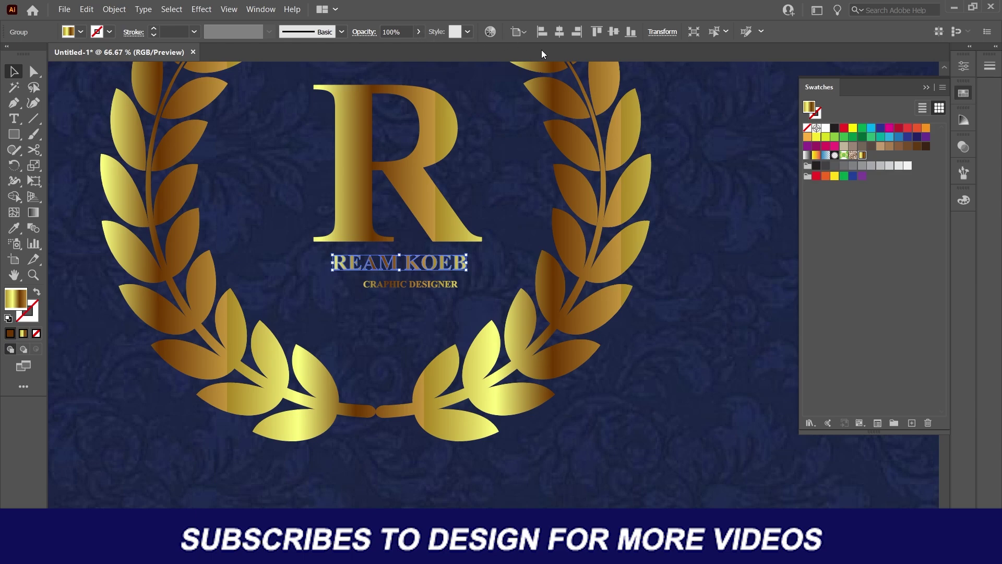
left_click(556, 36)
left_click(406, 142)
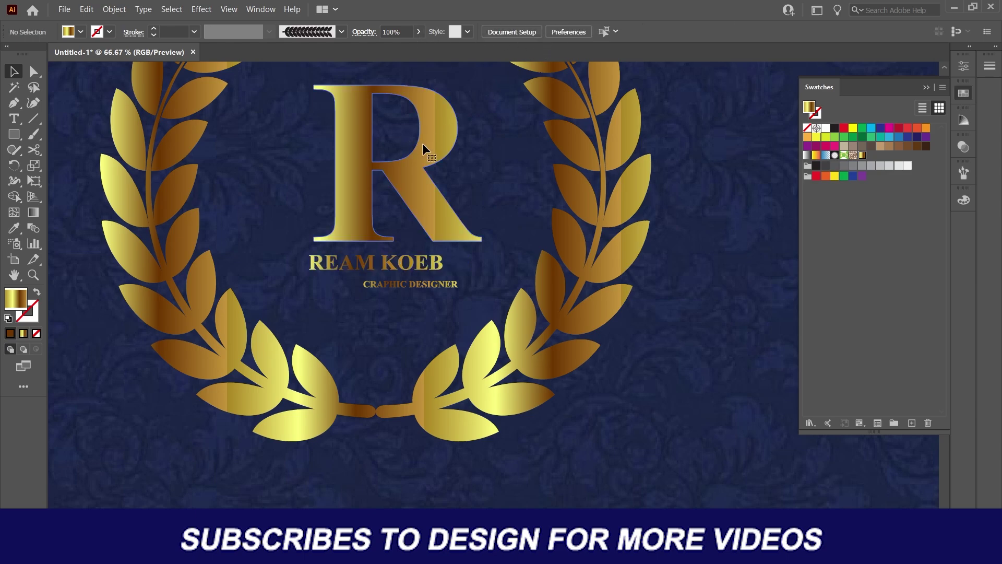
left_click(555, 33)
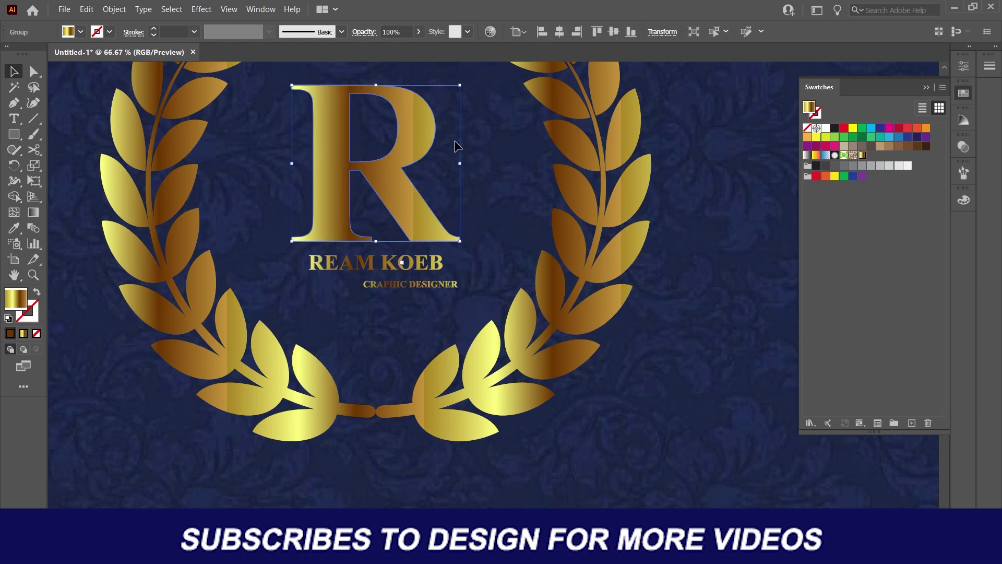
left_click(496, 170)
left_click(389, 283)
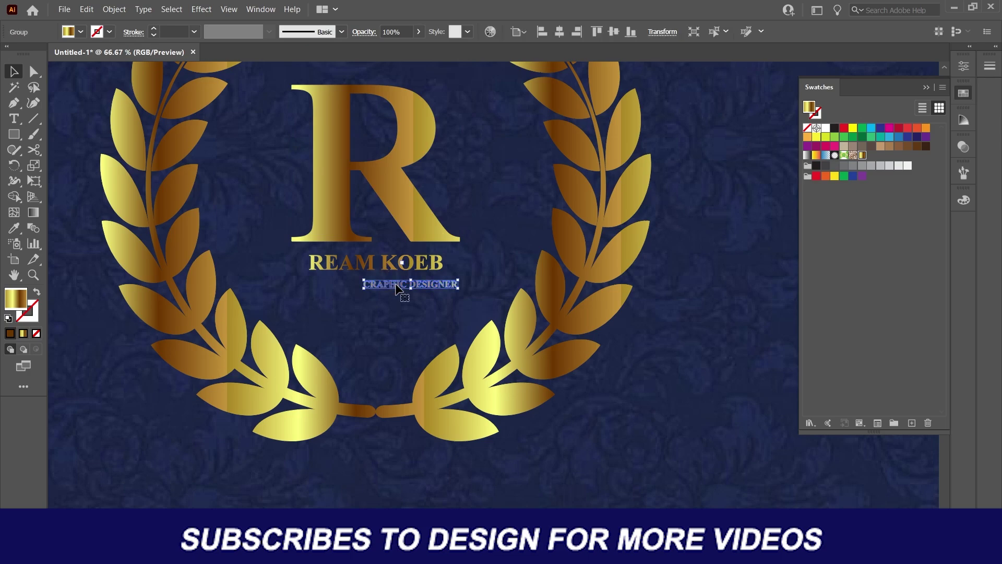
left_click(559, 31)
left_click(577, 139)
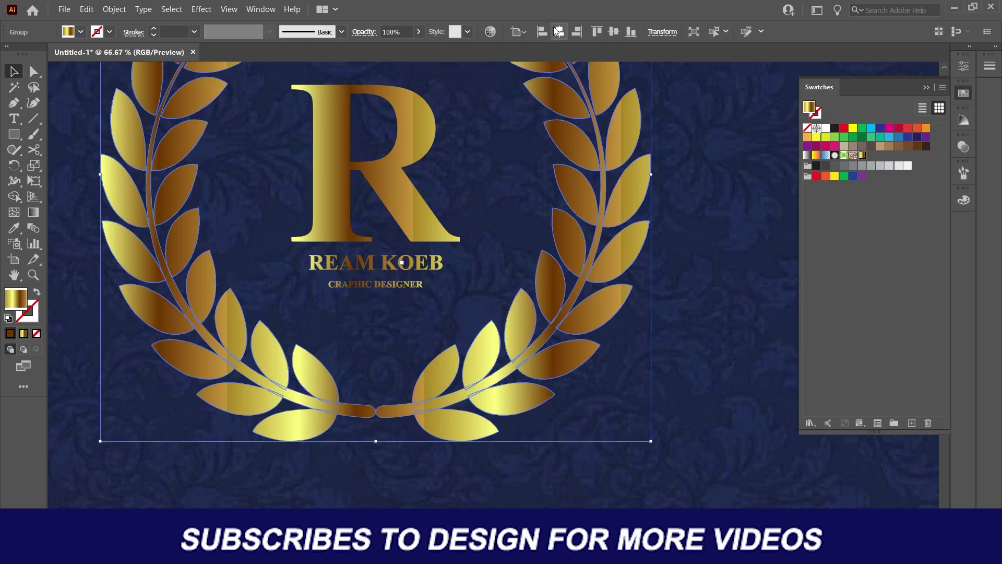
left_click(480, 150)
key("ctrl+minus")
key("ctrl+minus")
key("ctrl+minus")
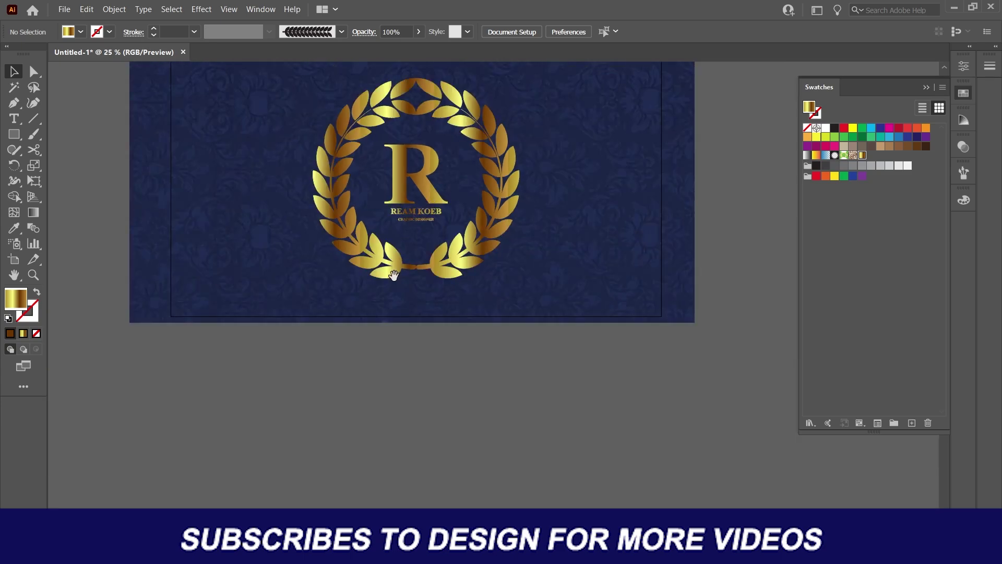
left_click_drag(379, 390, 374, 424)
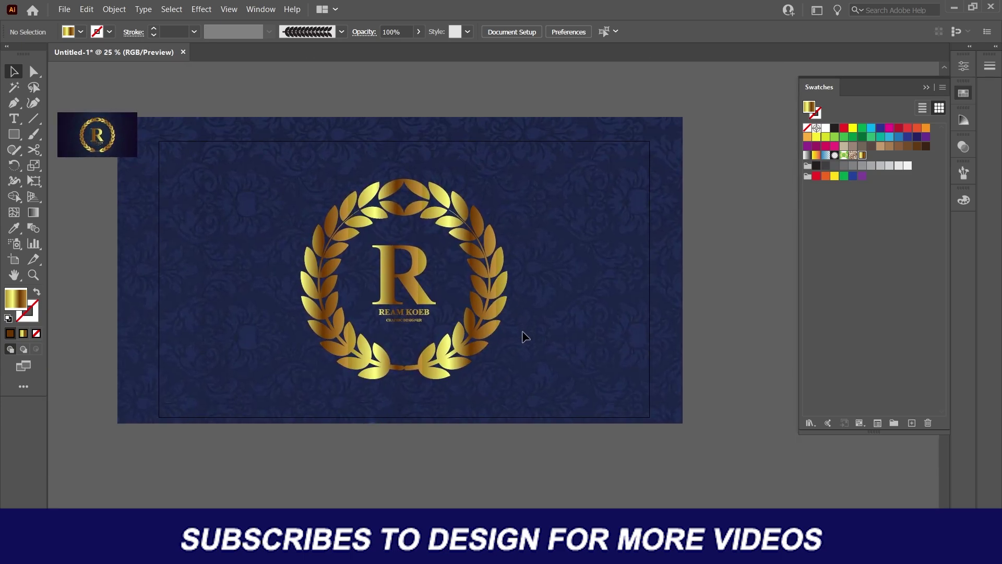
scroll(407, 329, "up", 3)
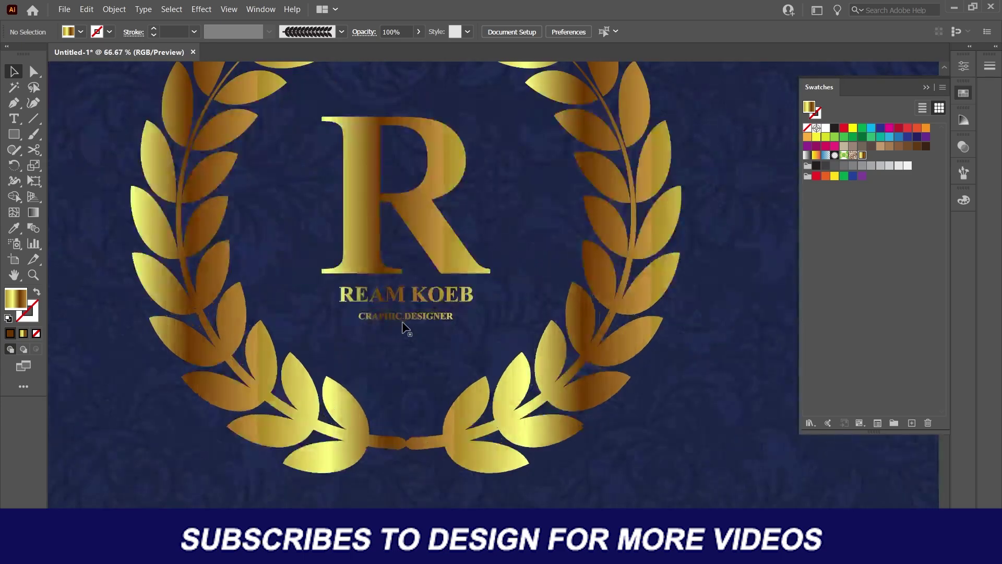
scroll(403, 328, "down", 3)
scroll(100, 136, "up", 5)
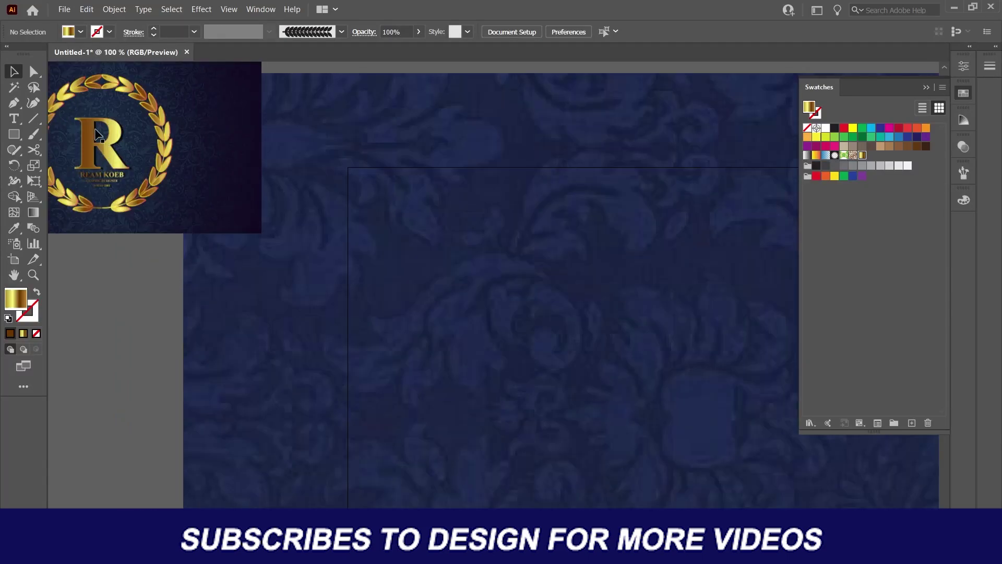
scroll(296, 302, "up", 3)
scroll(266, 284, "up", 2)
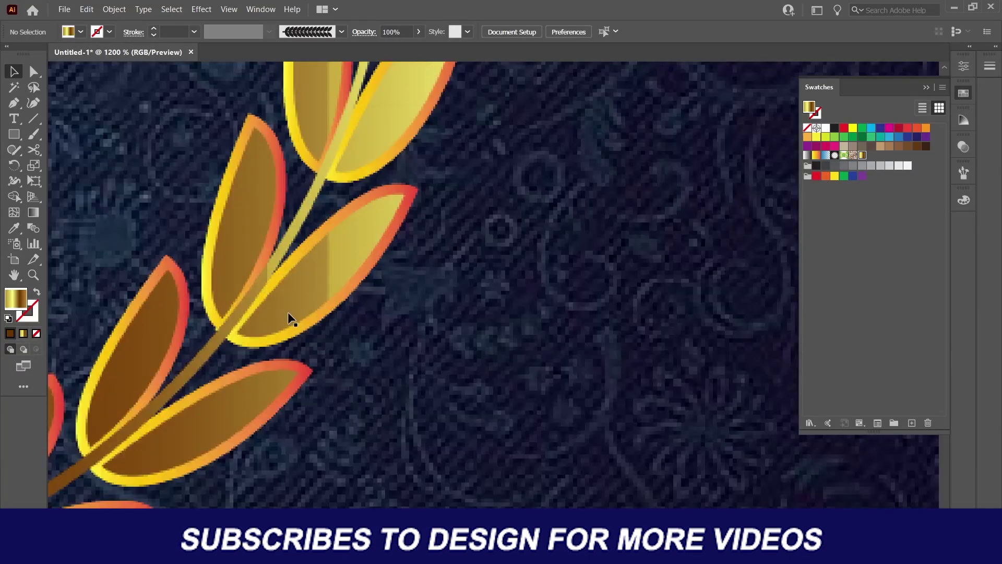
scroll(287, 311, "down", 3)
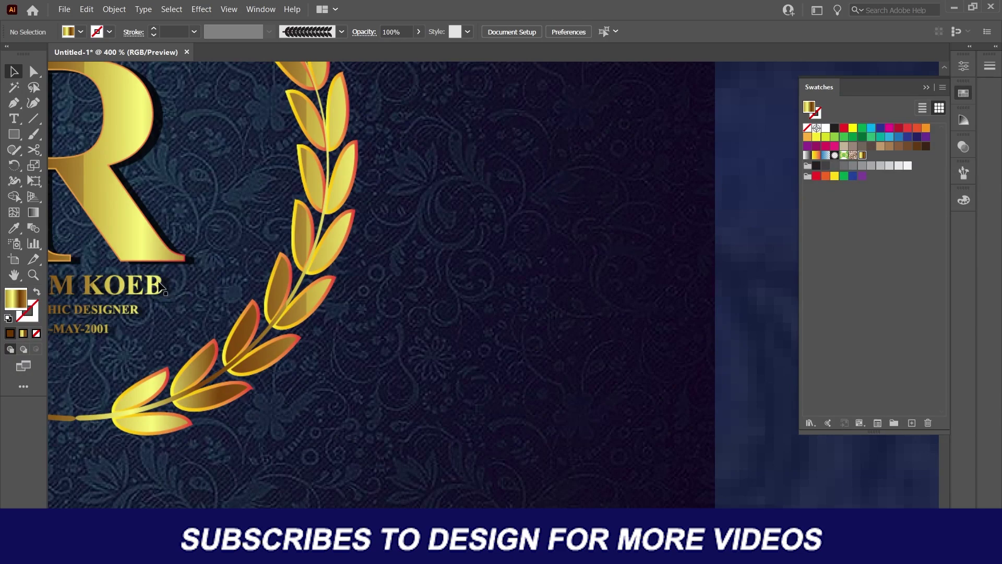
scroll(358, 325, "down", 4)
scroll(413, 342, "down", 4)
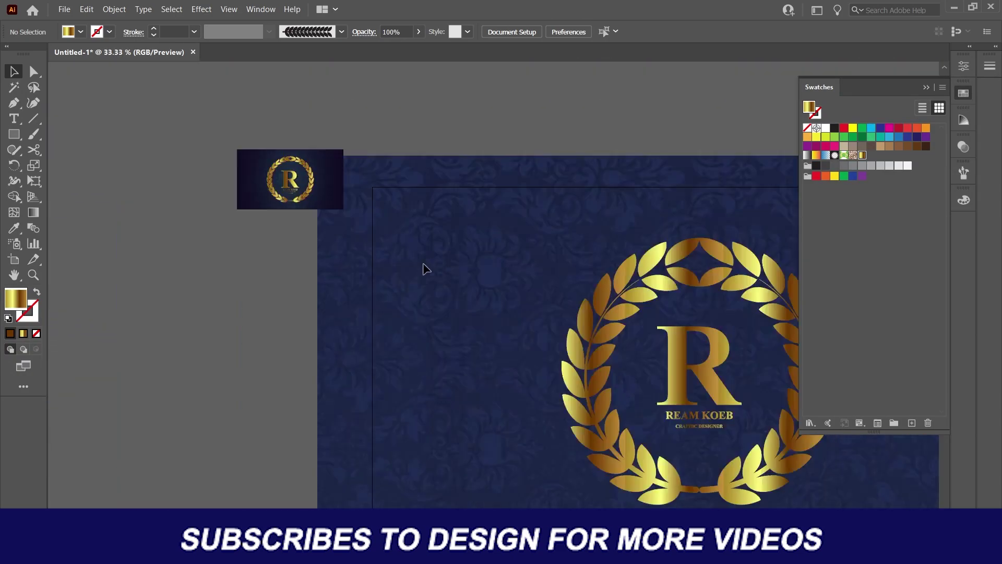
left_click(531, 274)
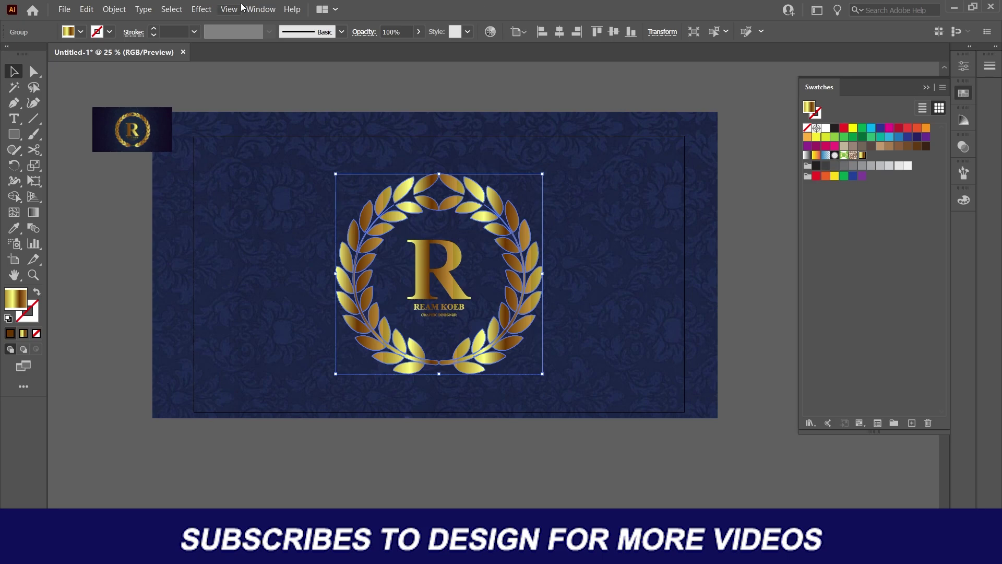
Step: Open the Appearance panel from Window, move it beside the artwork, and deselect the wreath group
left_click(261, 9)
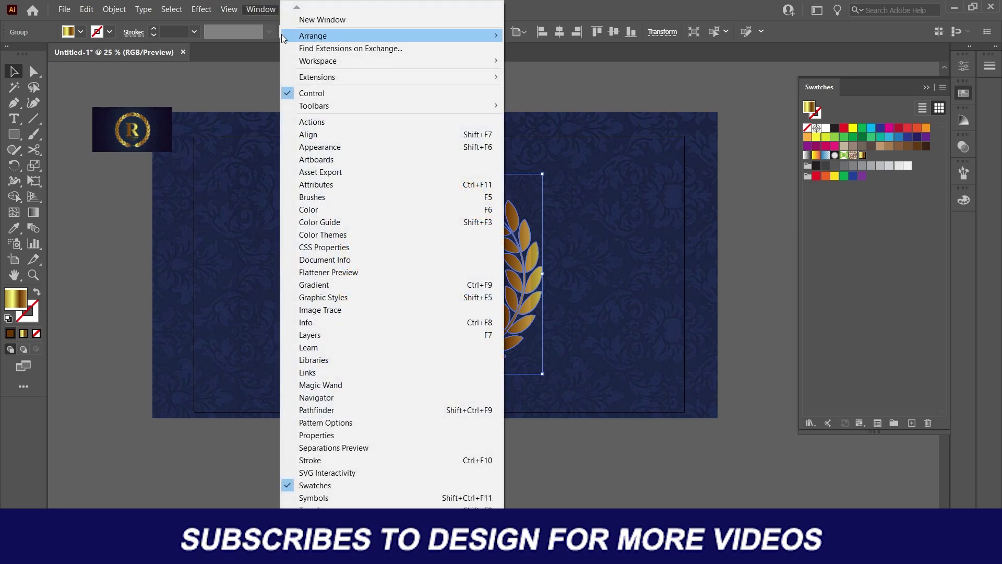
left_click(316, 149)
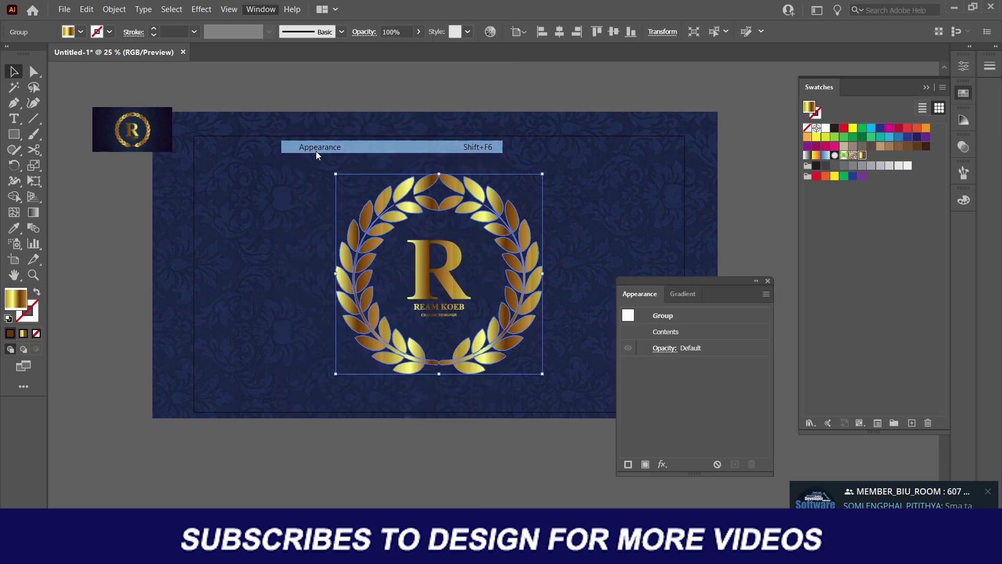
left_click_drag(712, 288, 704, 195)
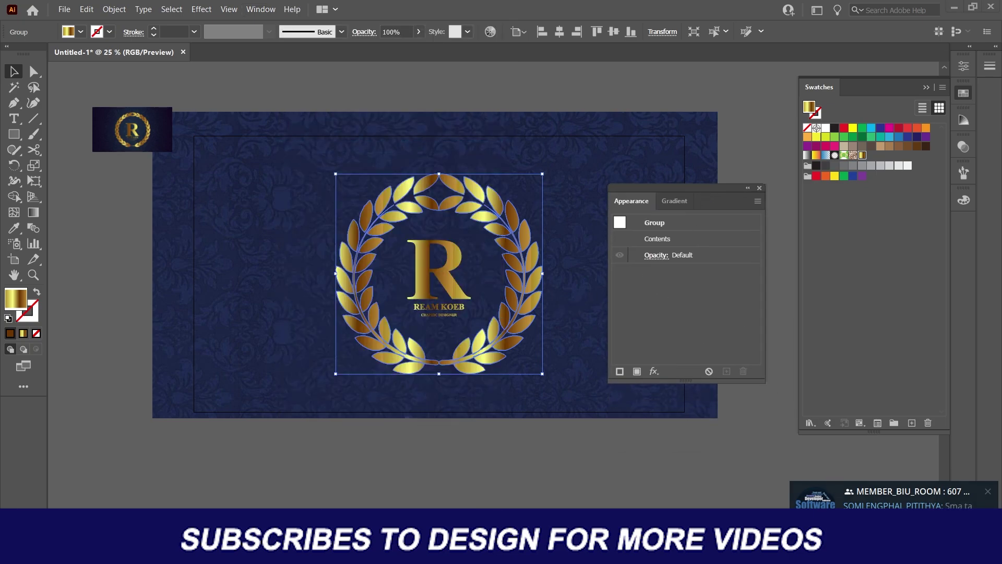
left_click(717, 440)
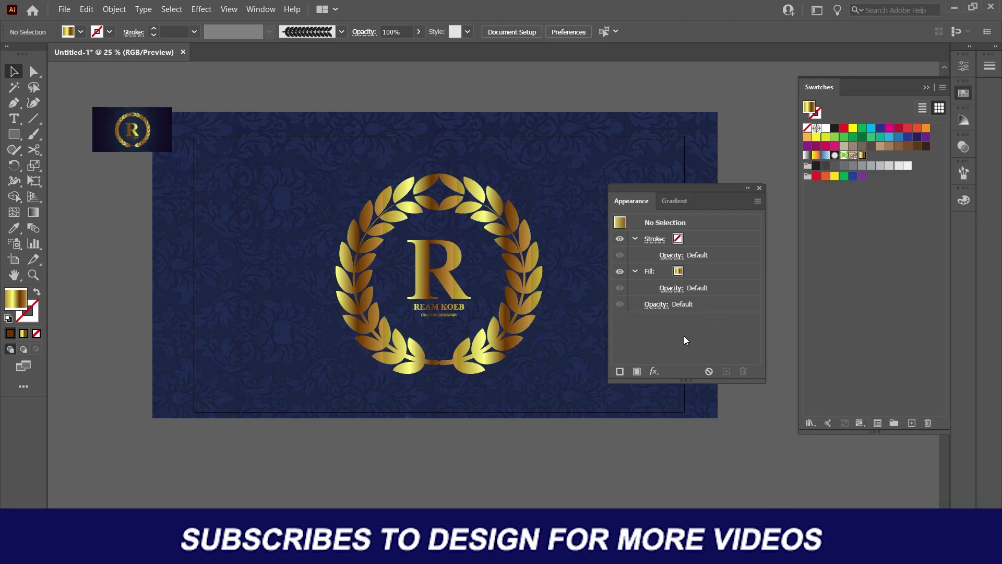
left_click(653, 372)
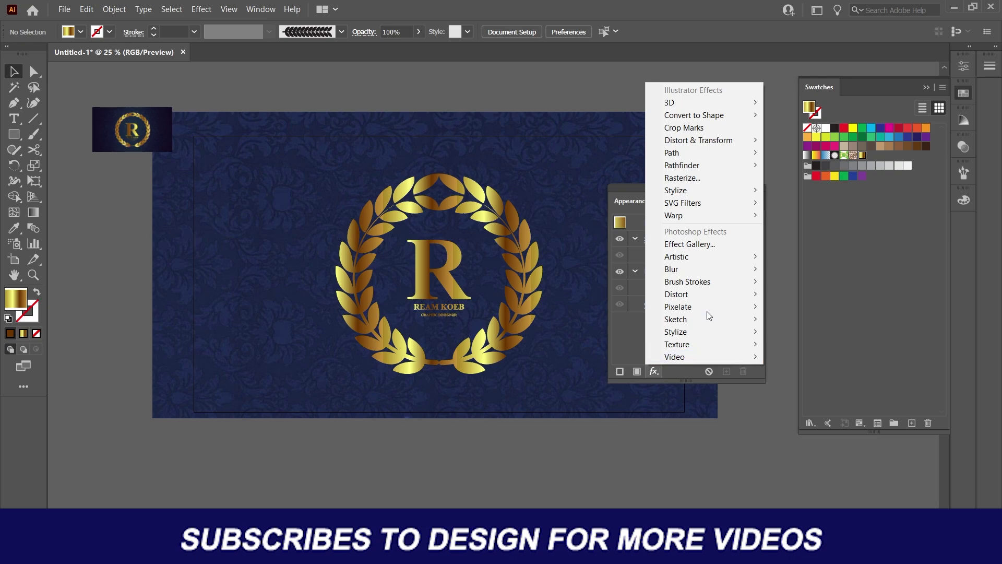
mouse_move(675, 190)
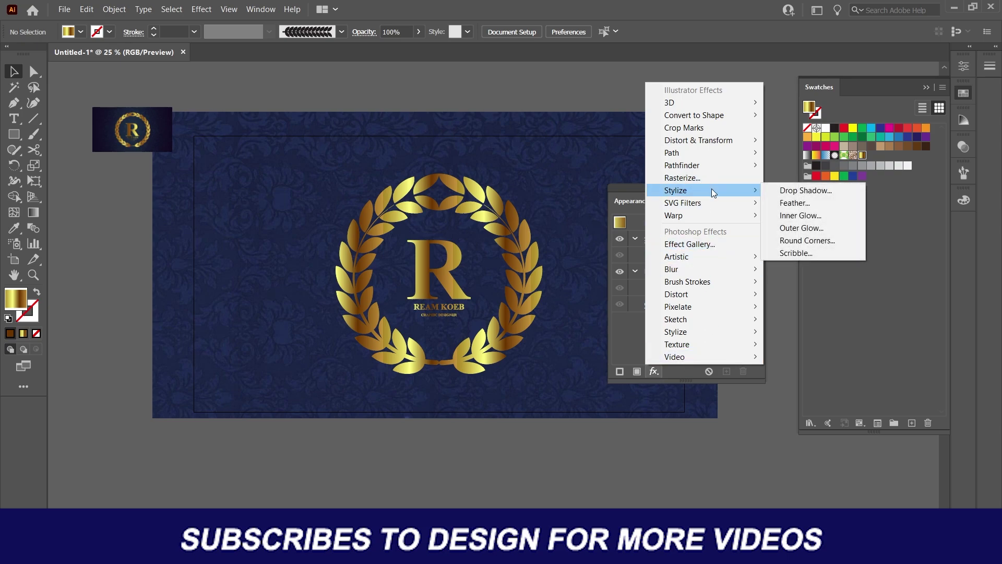
left_click(807, 190)
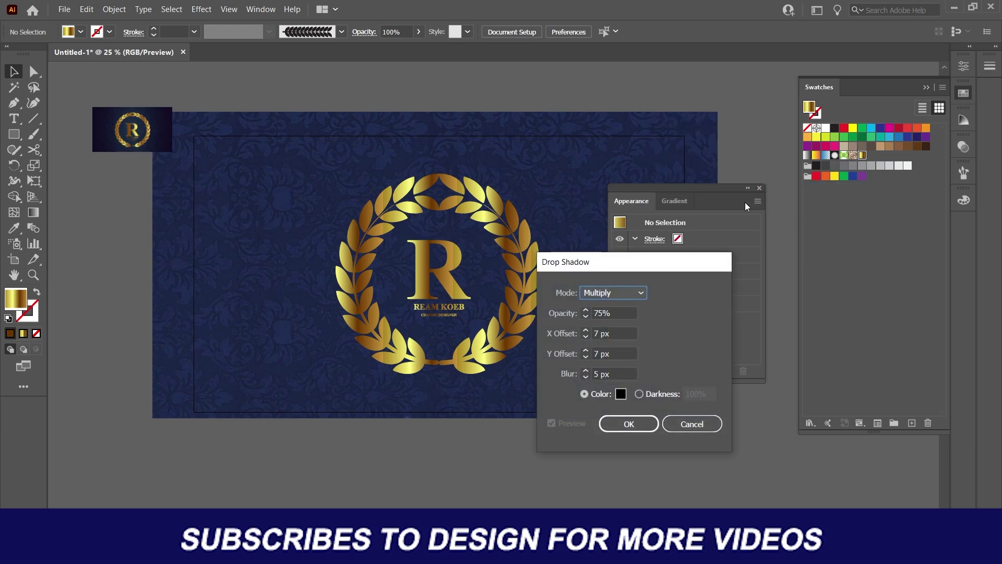
left_click(692, 423)
Step: Open Drop Shadow settings for the wreath group, keeping the Multiply blend mode
left_click(530, 264)
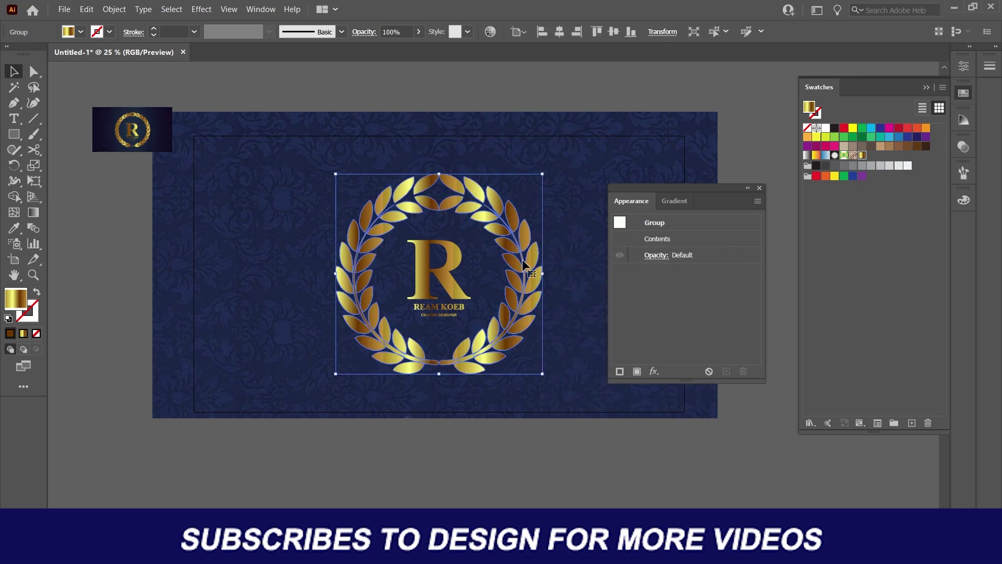
left_click(653, 372)
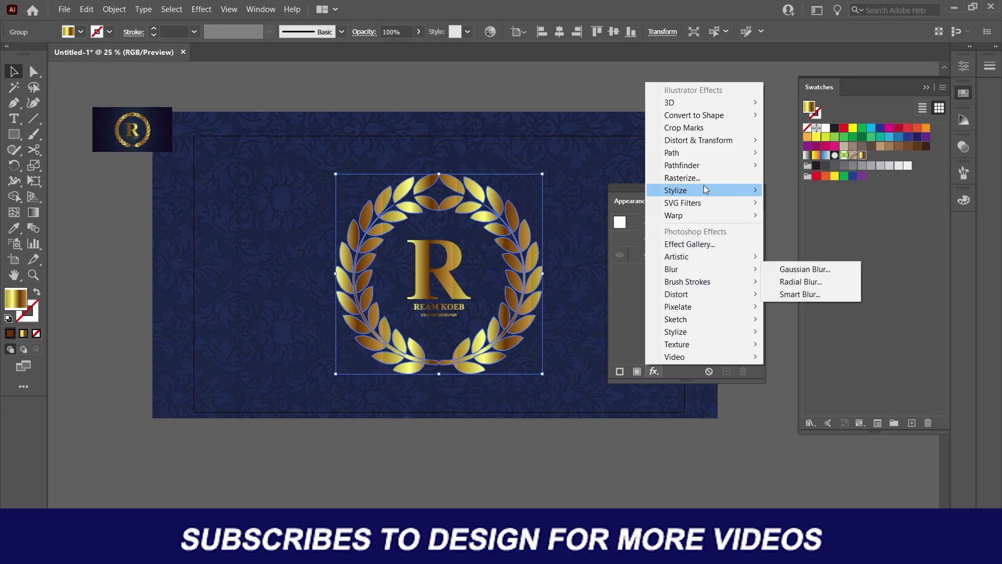
mouse_move(675, 190)
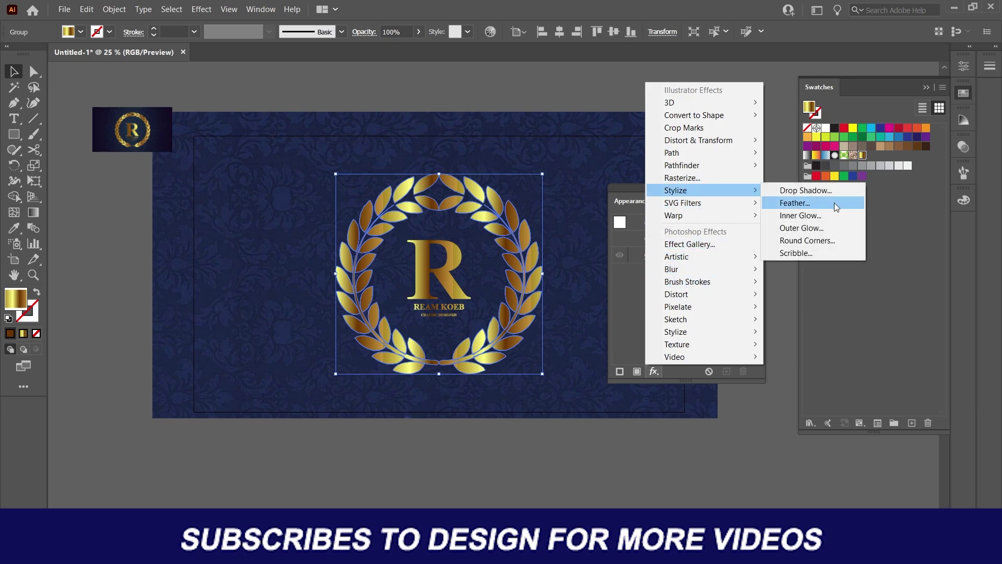
left_click(829, 190)
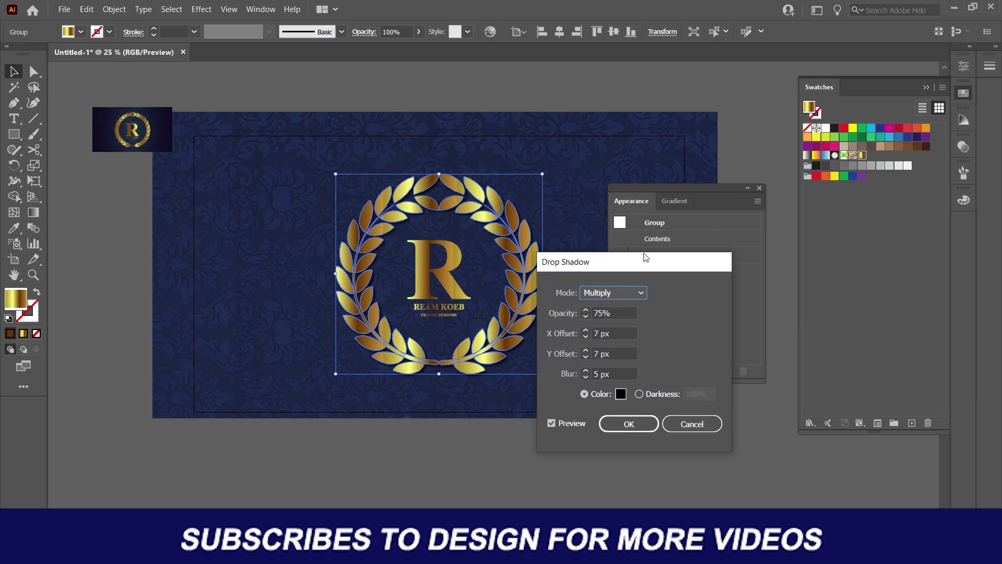
left_click_drag(647, 260, 665, 185)
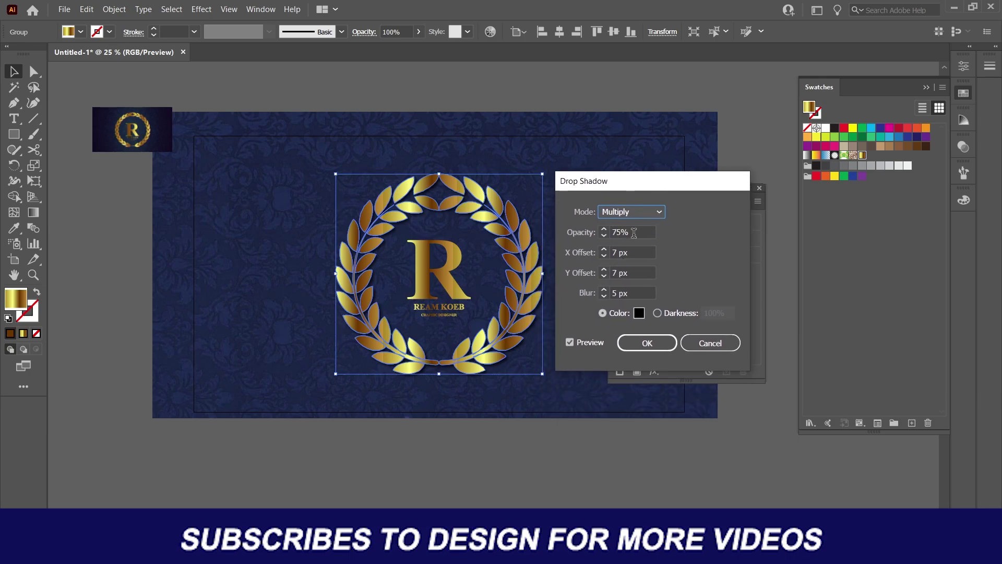
left_click(649, 214)
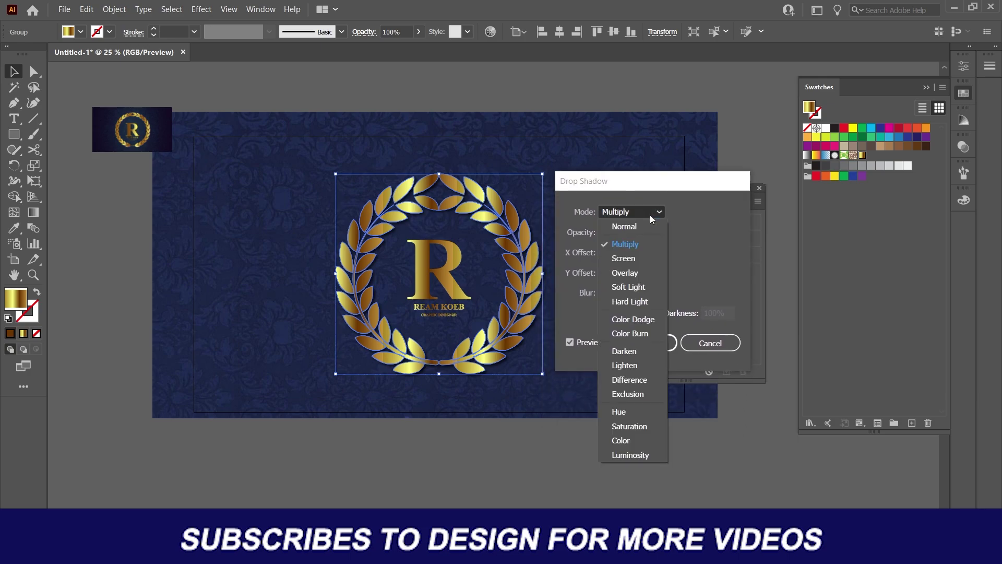
left_click(640, 247)
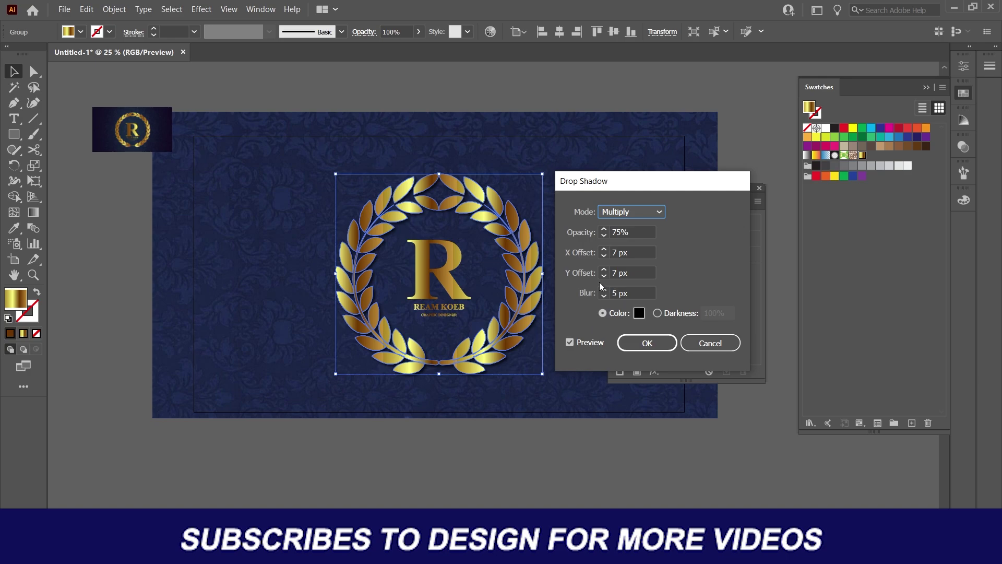
Step: Set the wreath shadow to X 12 px, Y 13 px with reduced blur and apply it
left_click(604, 249)
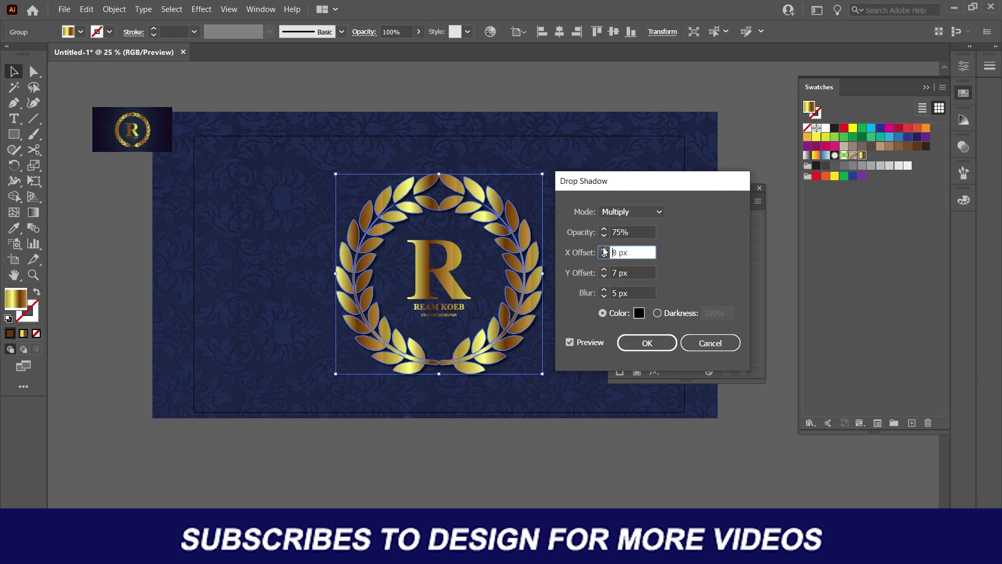
left_click(603, 249)
left_click(604, 249)
left_click(604, 270)
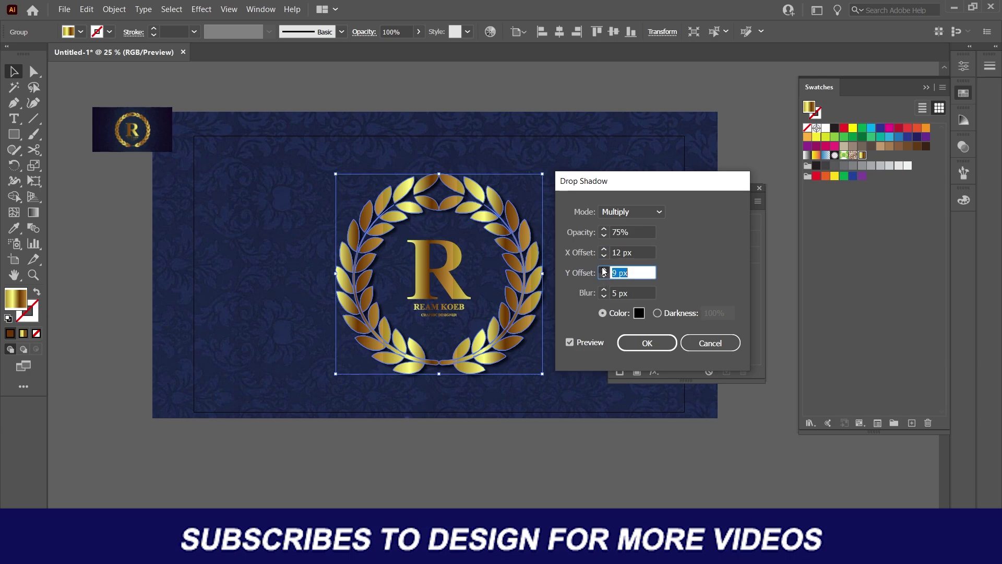
left_click(604, 270)
left_click(604, 270)
left_click(604, 270)
left_click(604, 276)
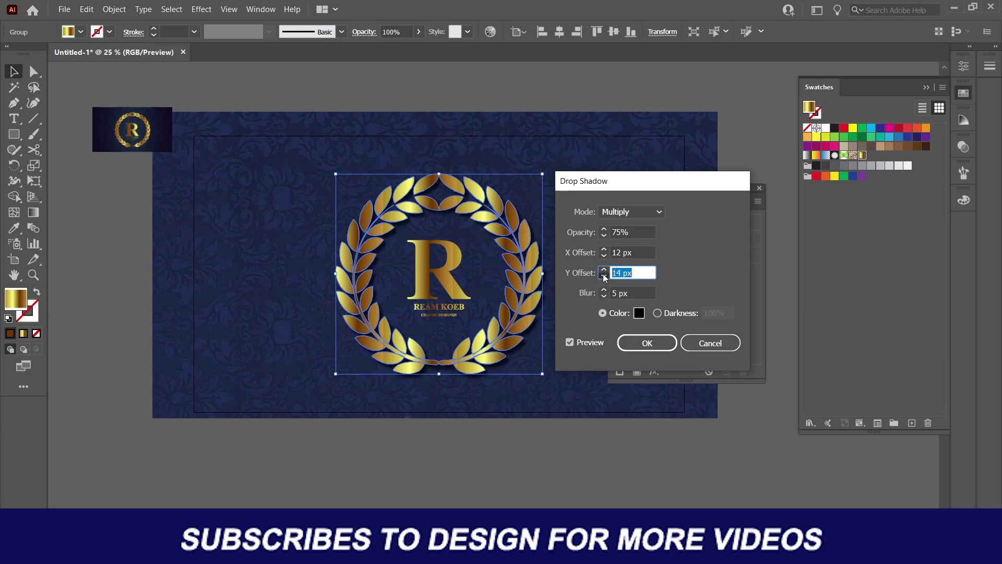
left_click(604, 295)
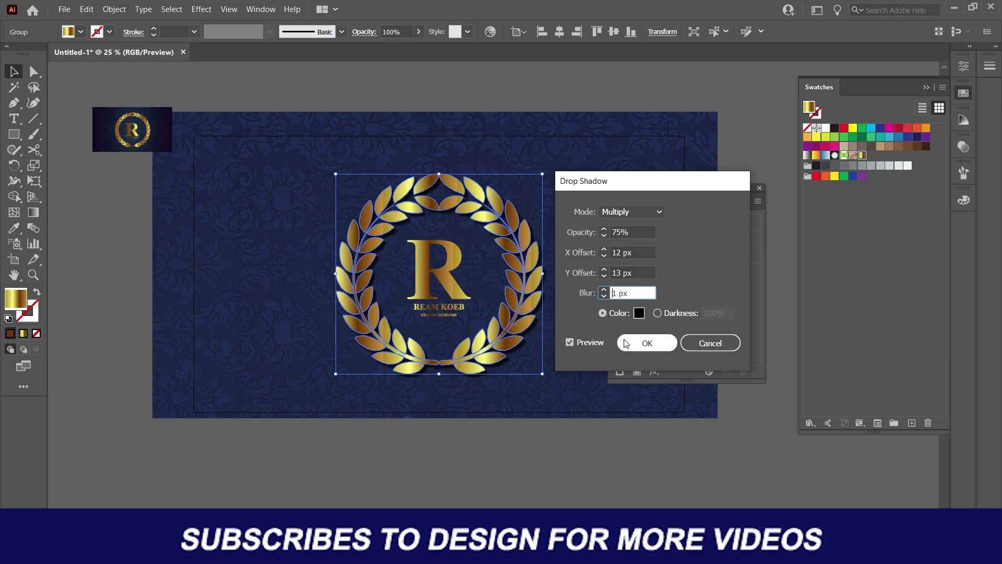
left_click(647, 343)
left_click(565, 401)
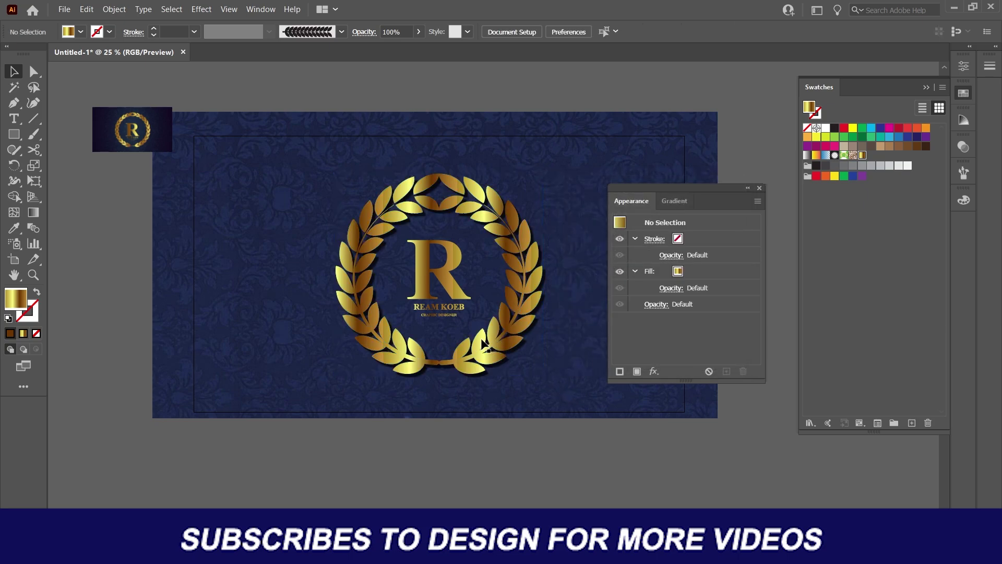
Step: Lower the wreath shadow's Y offset below 13 px, leaving X at 12 px
scroll(477, 350, "up", 3)
scroll(477, 349, "down", 1)
left_click(499, 354)
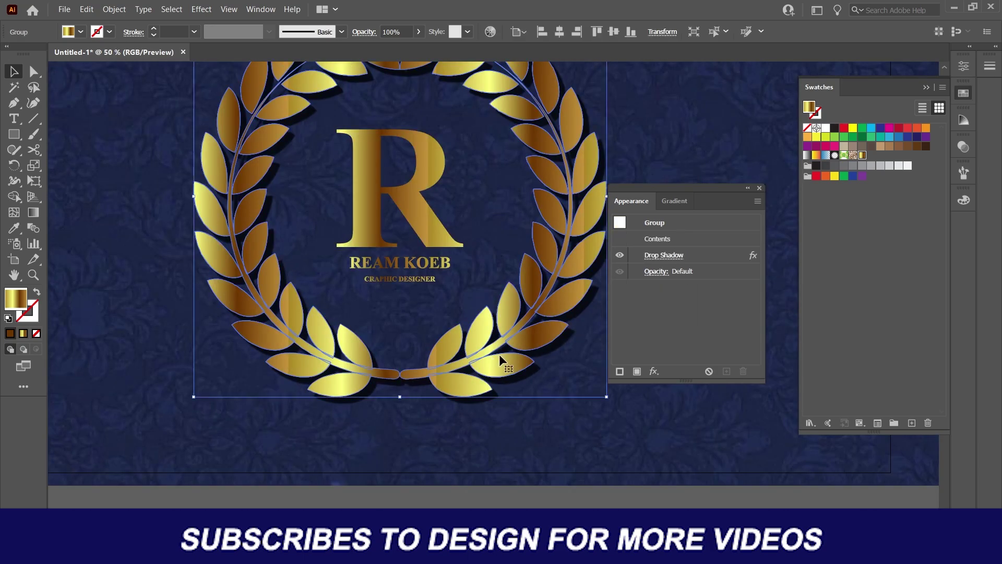
left_click(664, 255)
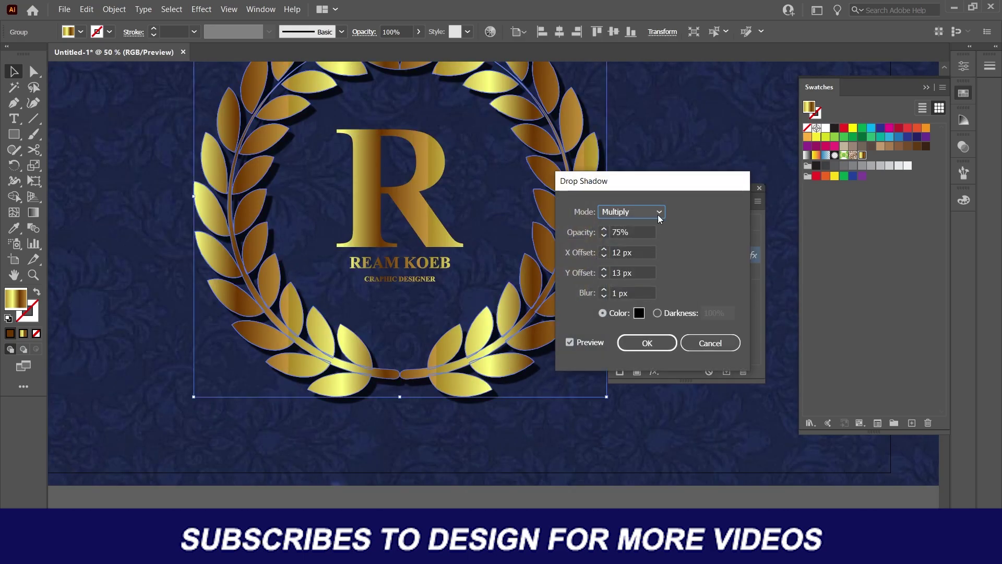
left_click_drag(675, 179, 727, 168)
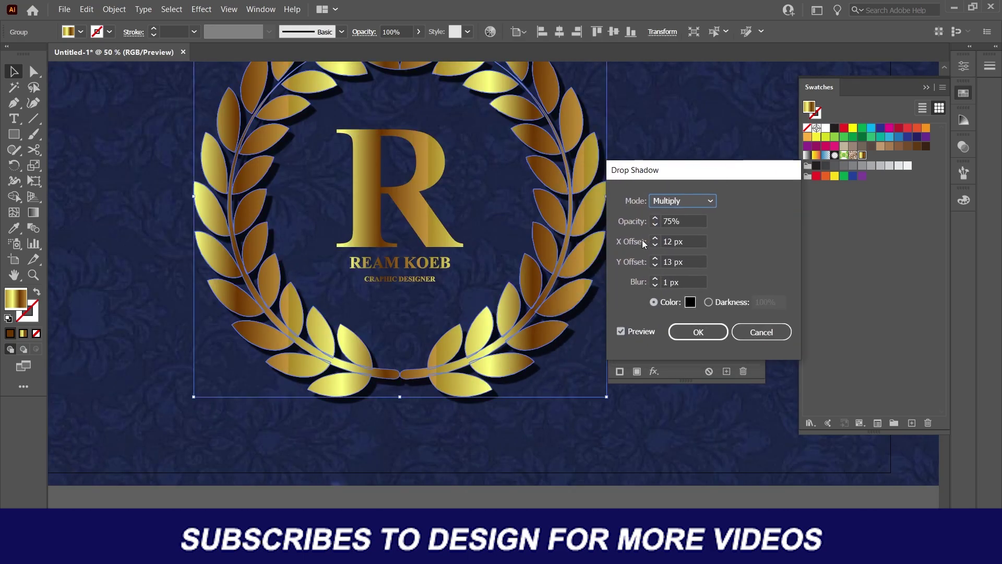
left_click(655, 267)
left_click(655, 266)
left_click(655, 266)
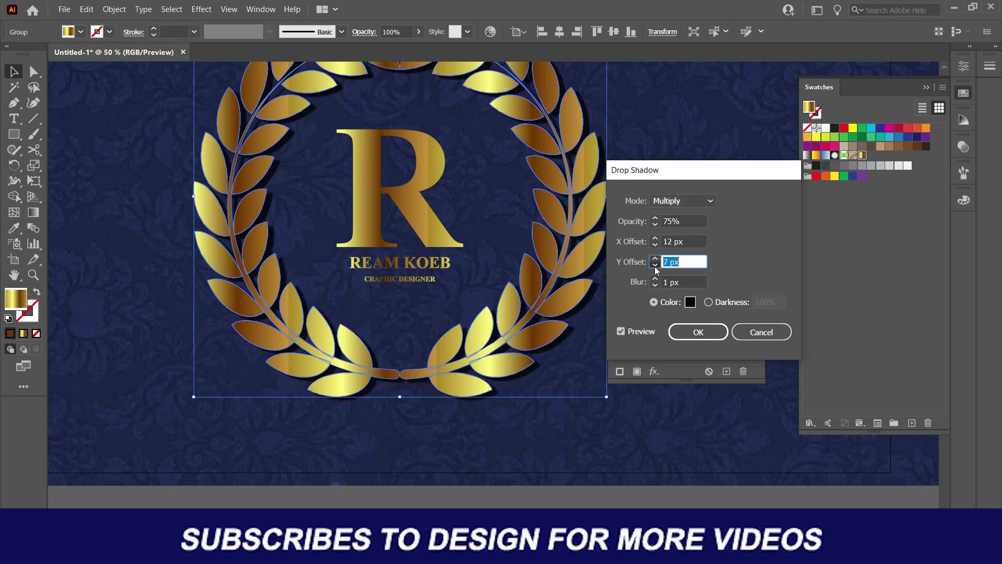
left_click(654, 266)
left_click(655, 266)
left_click(655, 266)
left_click(655, 266)
left_click(654, 266)
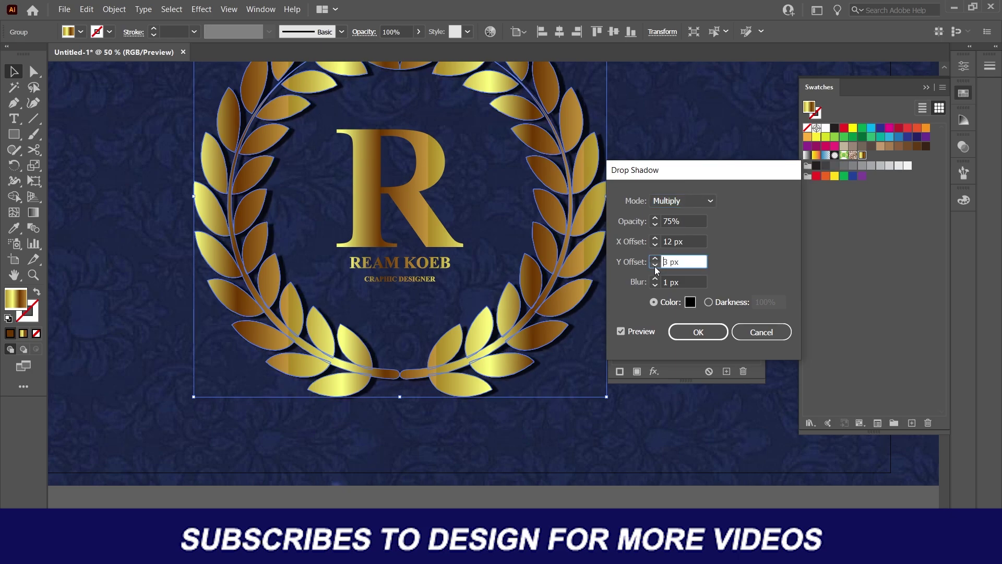
left_click(675, 335)
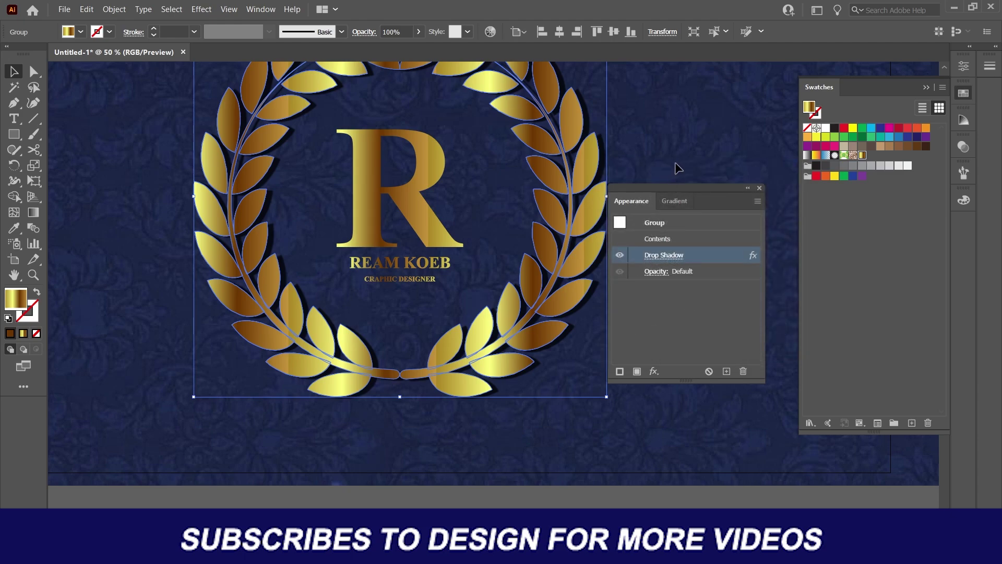
left_click(528, 181)
left_click(442, 203)
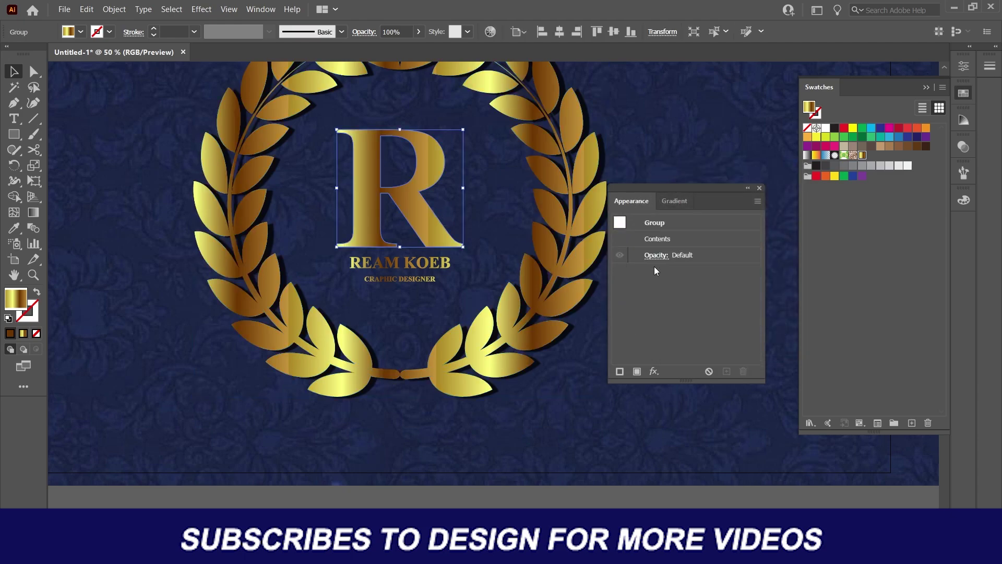
Step: Apply a Drop Shadow to the R with X 11 px, Y 5 px and 0 px blur
left_click(654, 371)
left_click(796, 193)
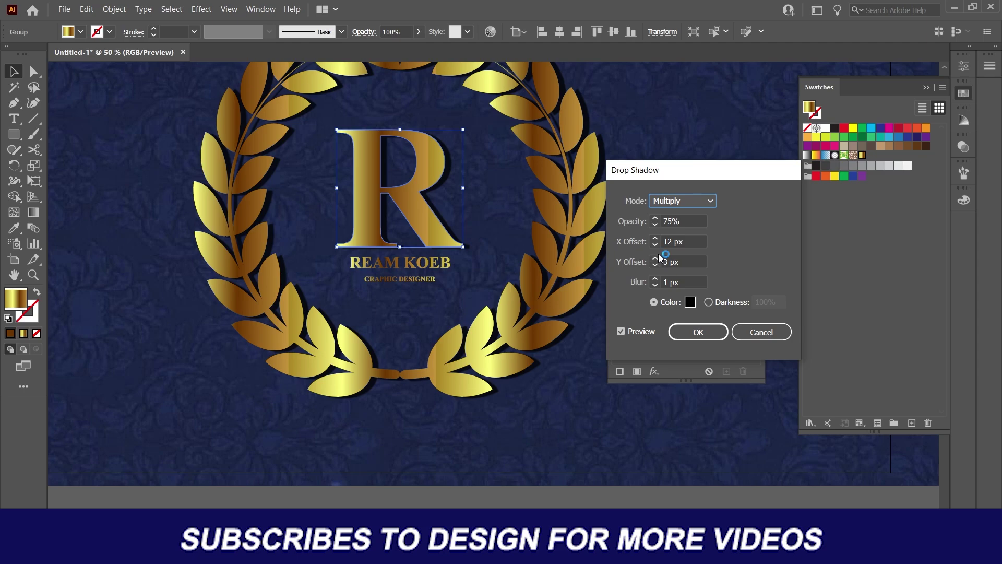
left_click(656, 257)
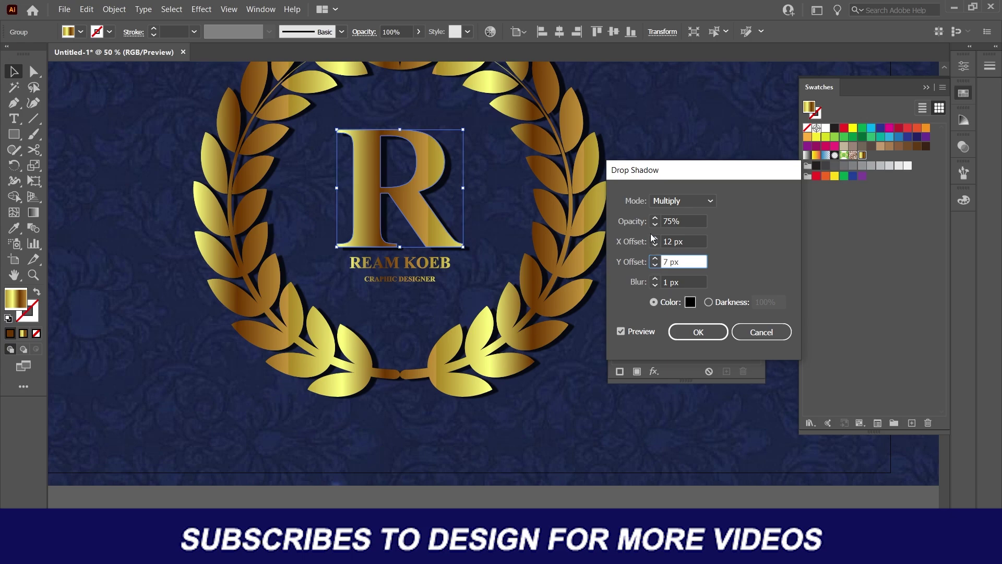
left_click(655, 245)
left_click(655, 246)
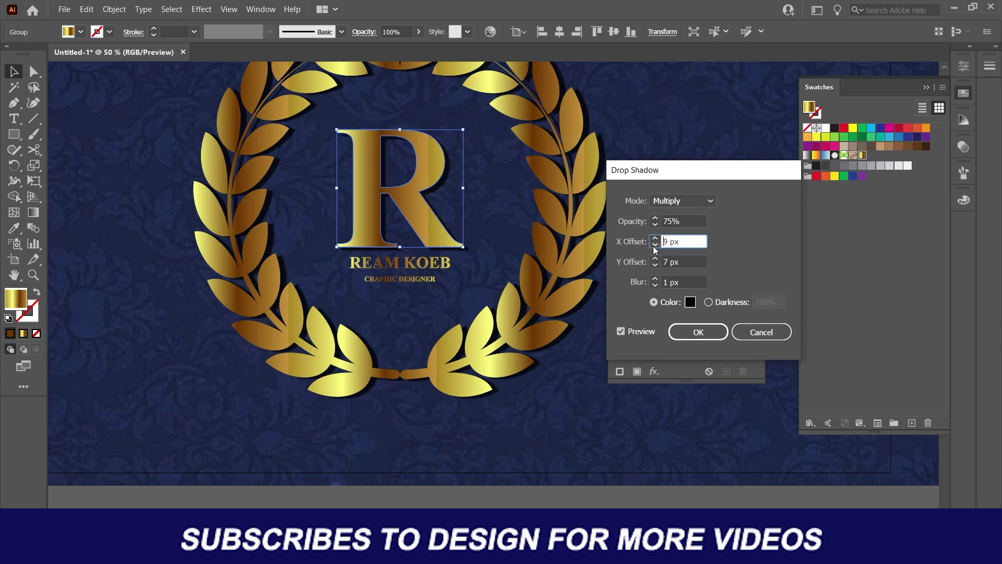
left_click(654, 239)
left_click(655, 239)
left_click(657, 264)
left_click(657, 264)
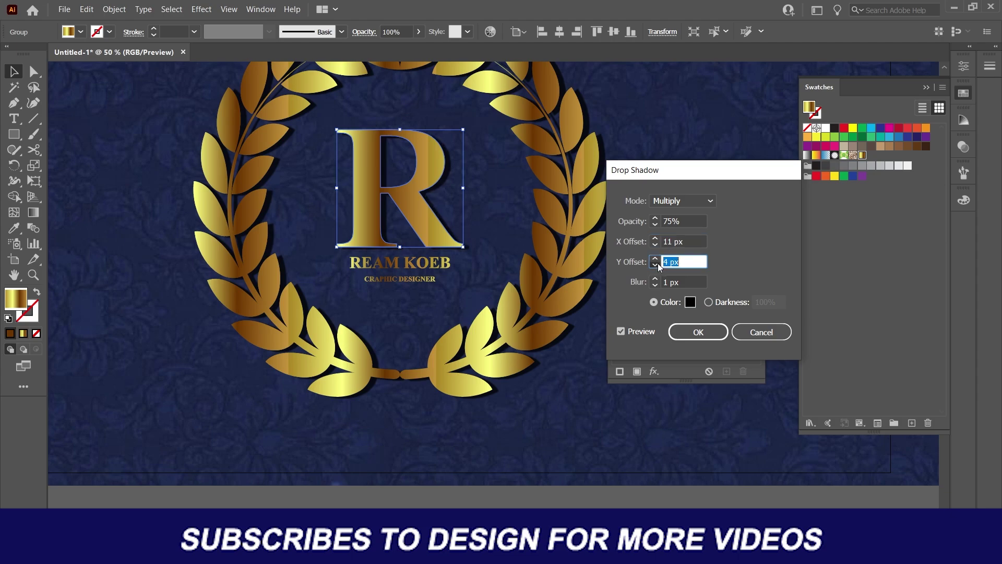
left_click(656, 260)
left_click(655, 286)
left_click(686, 333)
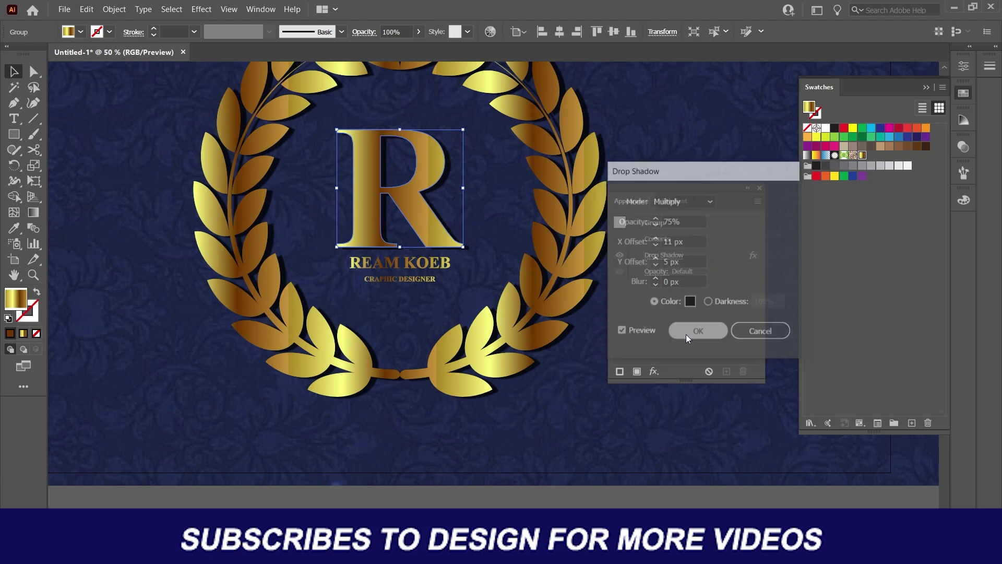
left_click(647, 144)
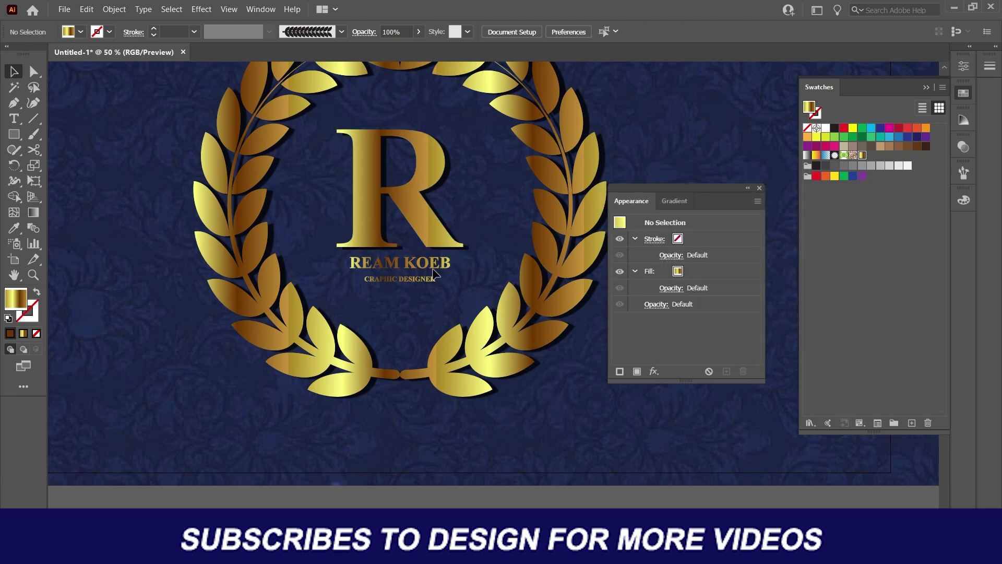
scroll(465, 298, "up", 2)
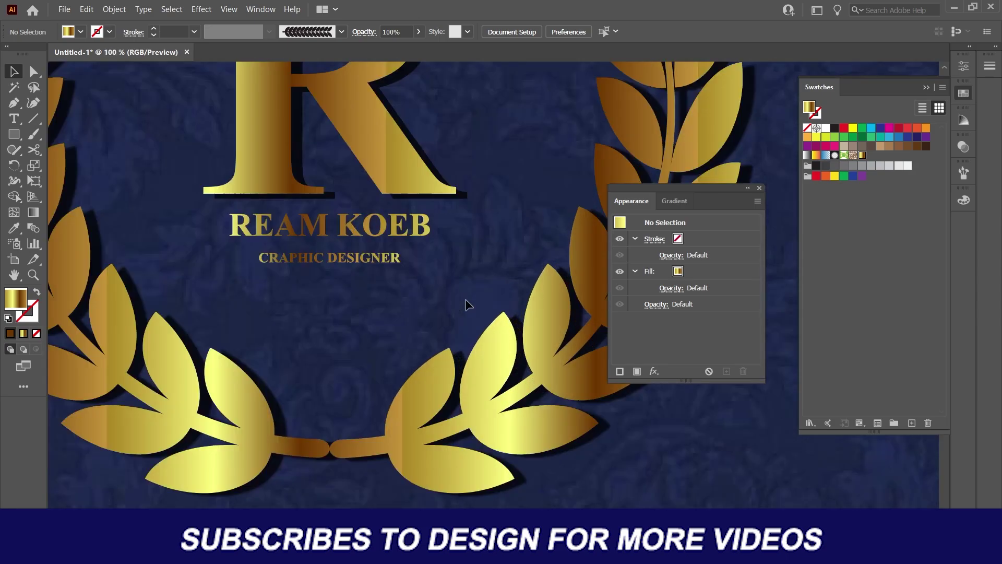
left_click(384, 233)
left_click(380, 255, "shift")
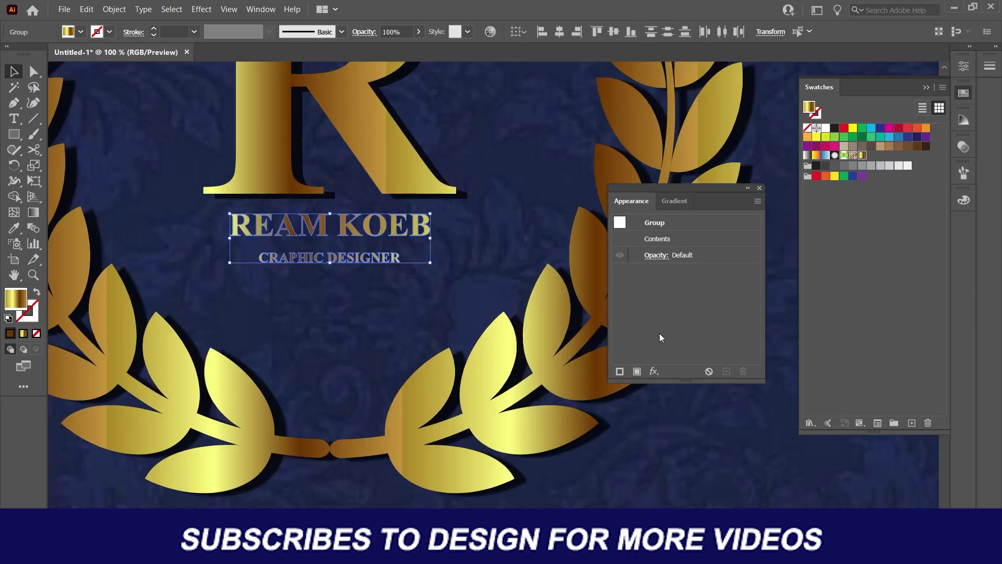
left_click(654, 368)
mouse_move(675, 190)
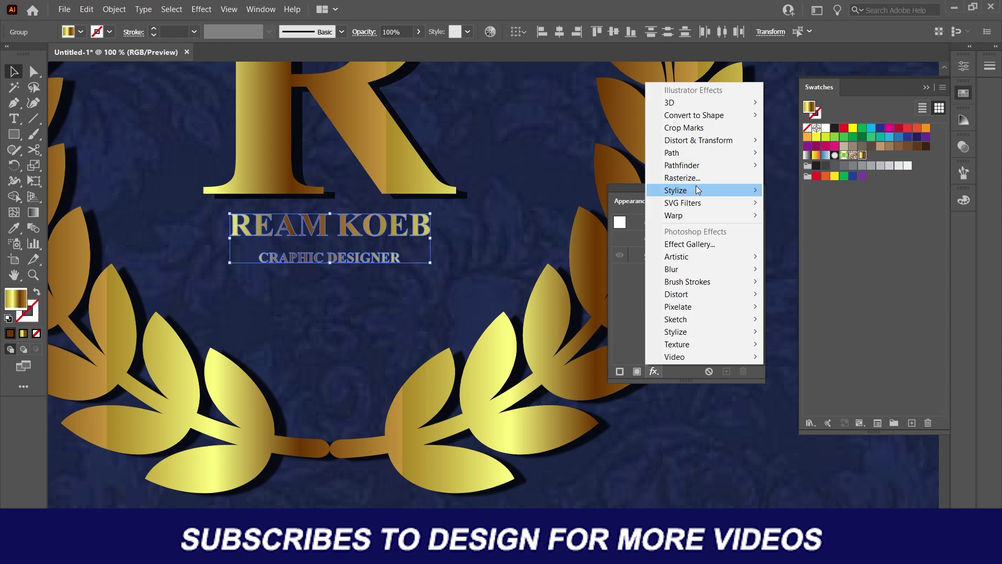
left_click(773, 190)
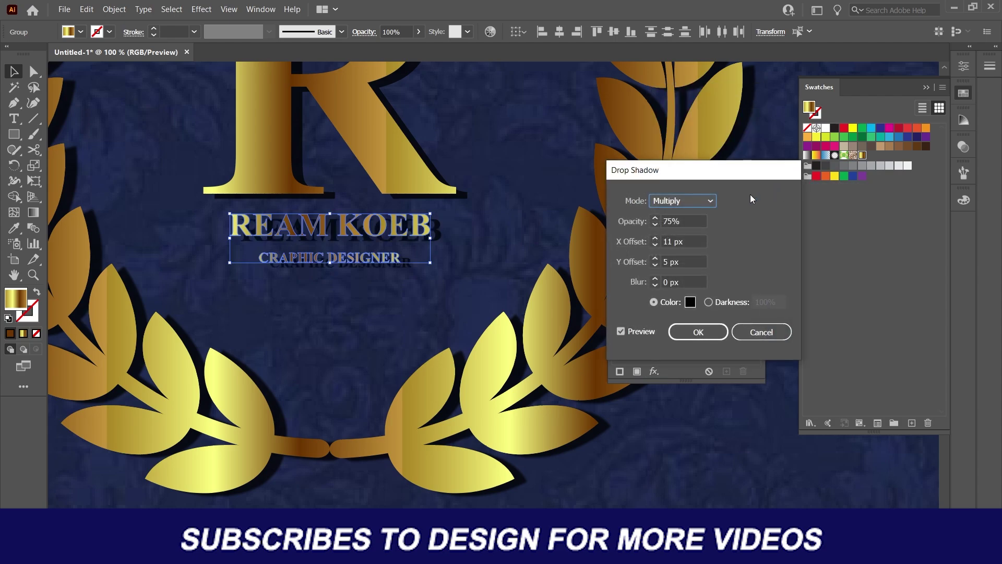
Step: Set the text shadow to X 5 px, Y 2 px, blur 2 px and apply it
left_click(660, 244)
left_click(659, 243)
left_click(660, 243)
left_click(660, 244)
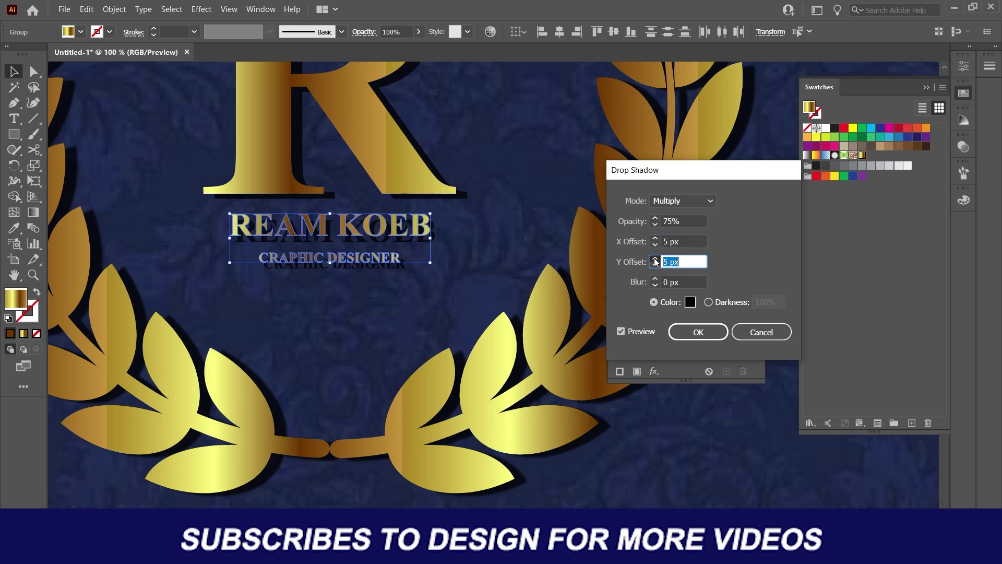
left_click(656, 258)
left_click(656, 258)
left_click(655, 266)
left_click(655, 265)
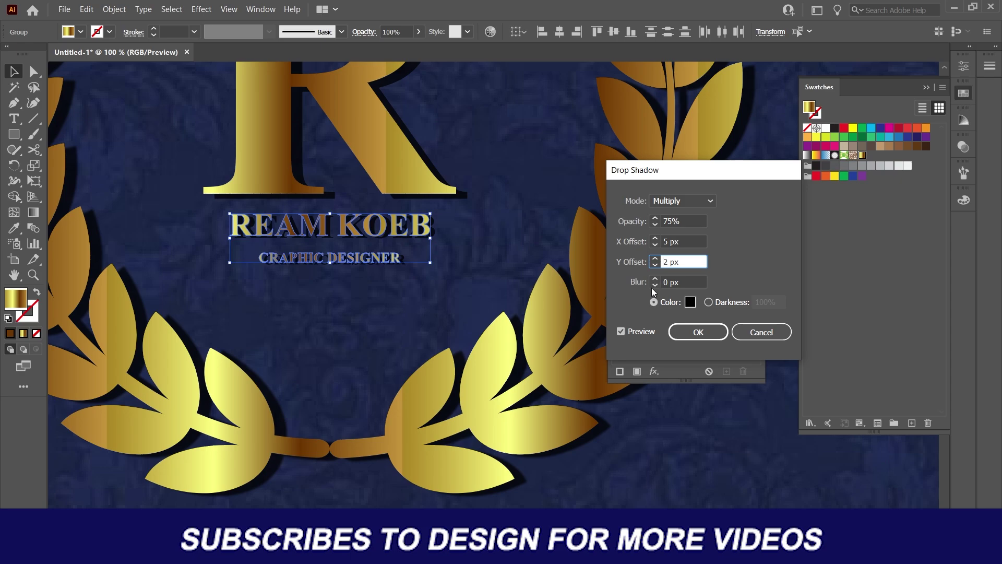
key("Tab")
type("2")
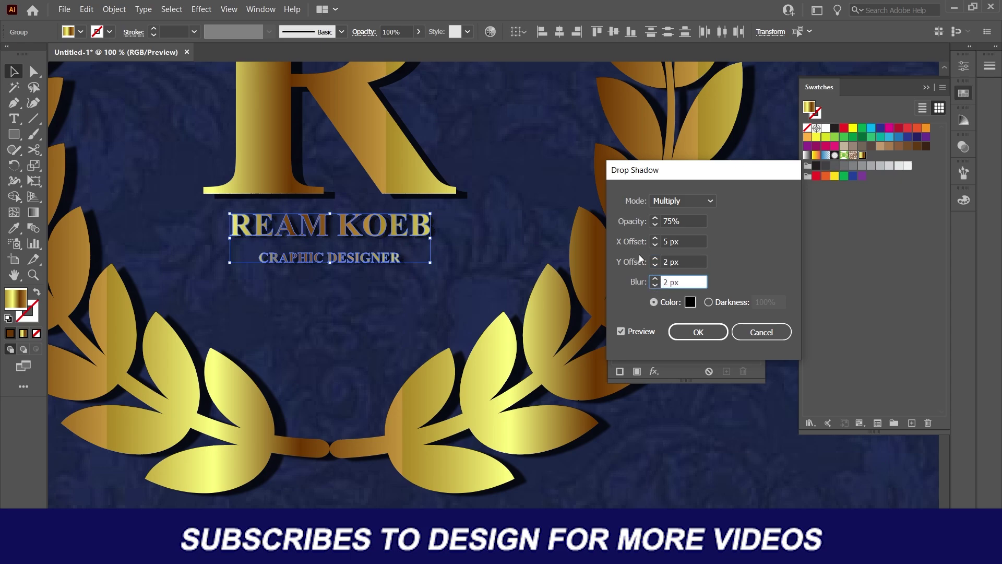
left_click(700, 329)
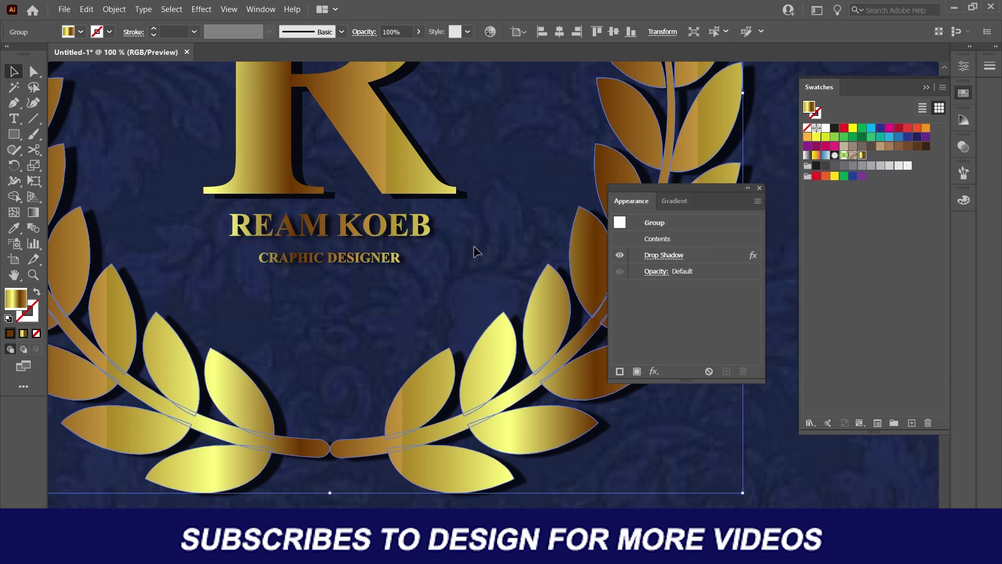
key("ctrl+0")
left_click(468, 385)
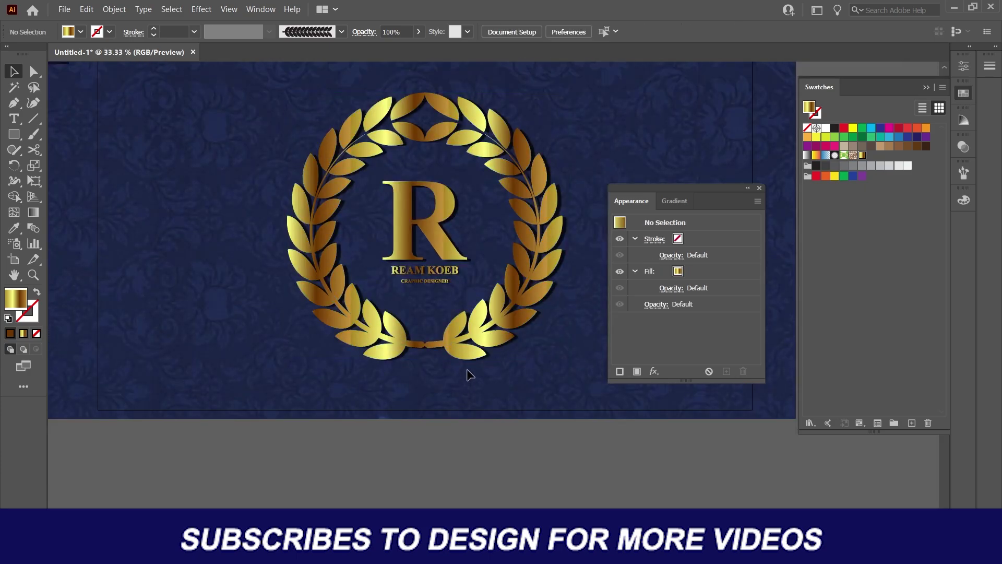
Step: Select the small reference logo image, then pan back to the laurel logo
scroll(430, 339, "down", 2)
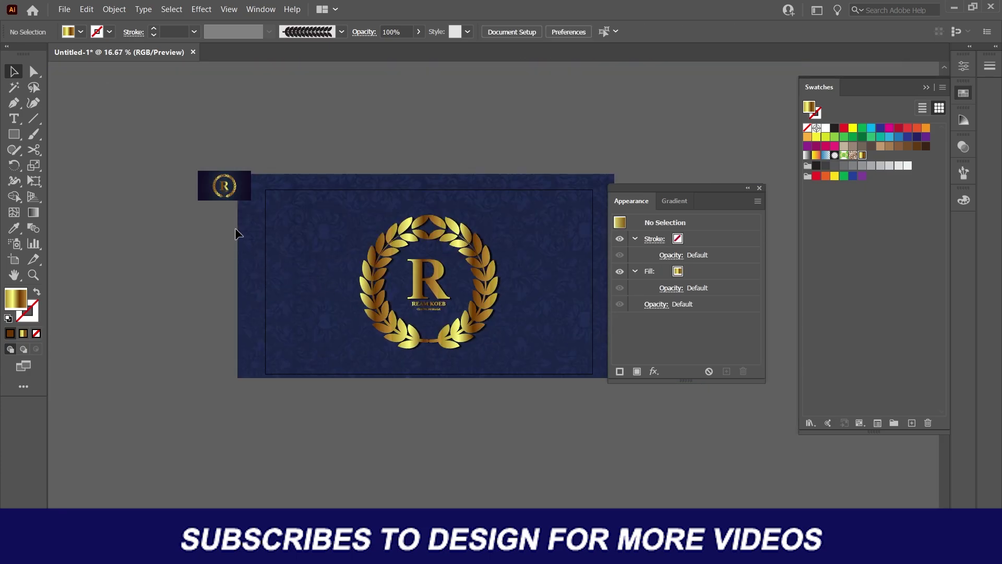
scroll(233, 208, "up", 4)
scroll(234, 208, "up", 2)
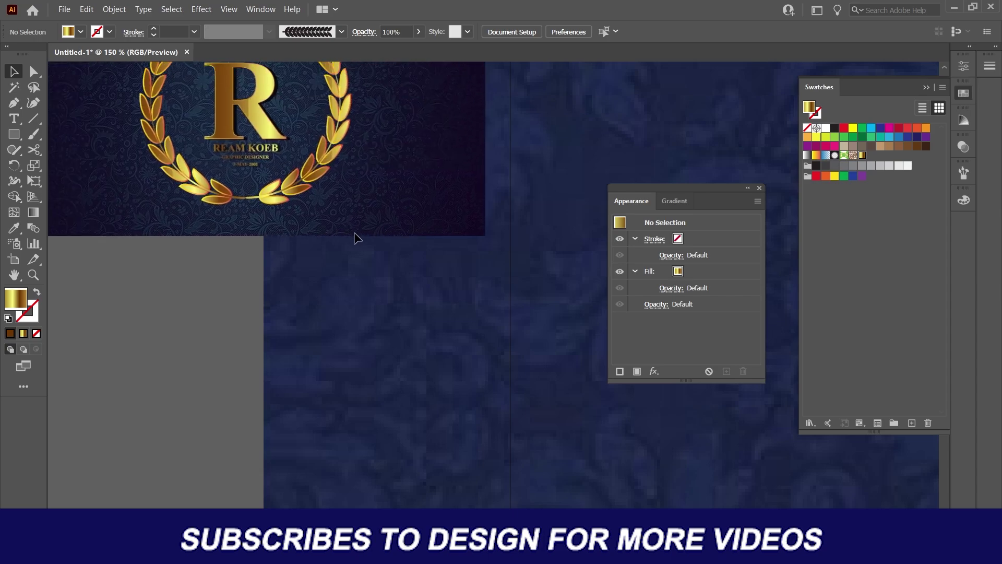
left_click(385, 286)
scroll(628, 340, "up", 4)
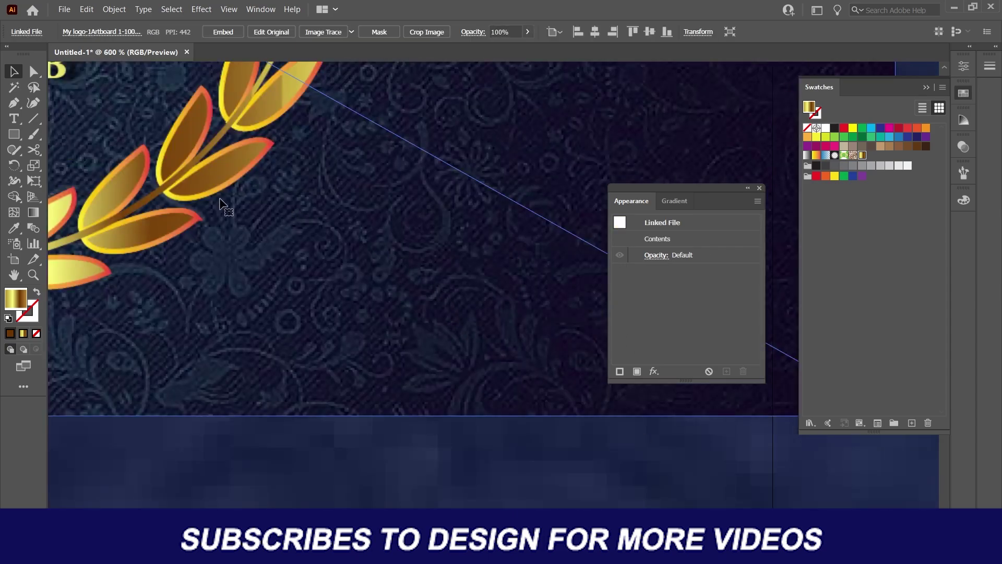
scroll(224, 203, "down", 1)
scroll(224, 204, "down", 3)
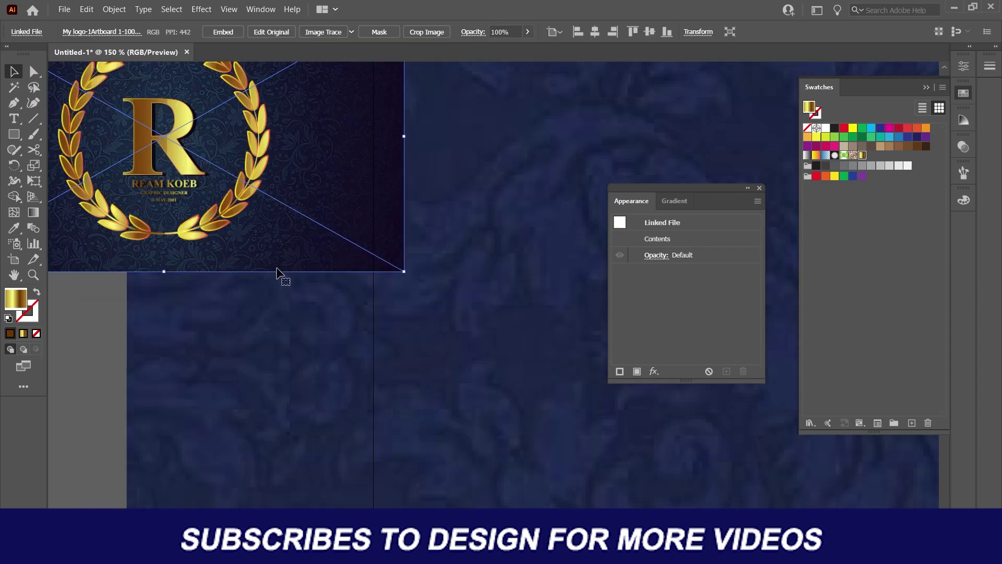
scroll(405, 387, "down", 2)
left_click_drag(405, 387, 198, 245)
scroll(345, 313, "down", 3)
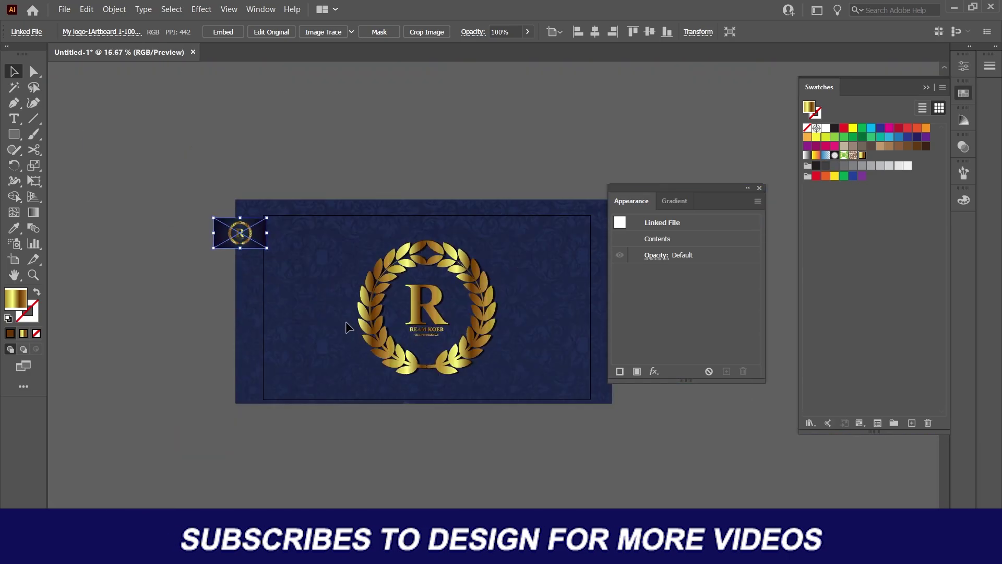
Step: Fill the laurel wreath group with the yellow-orange gradient swatch
left_click(396, 356)
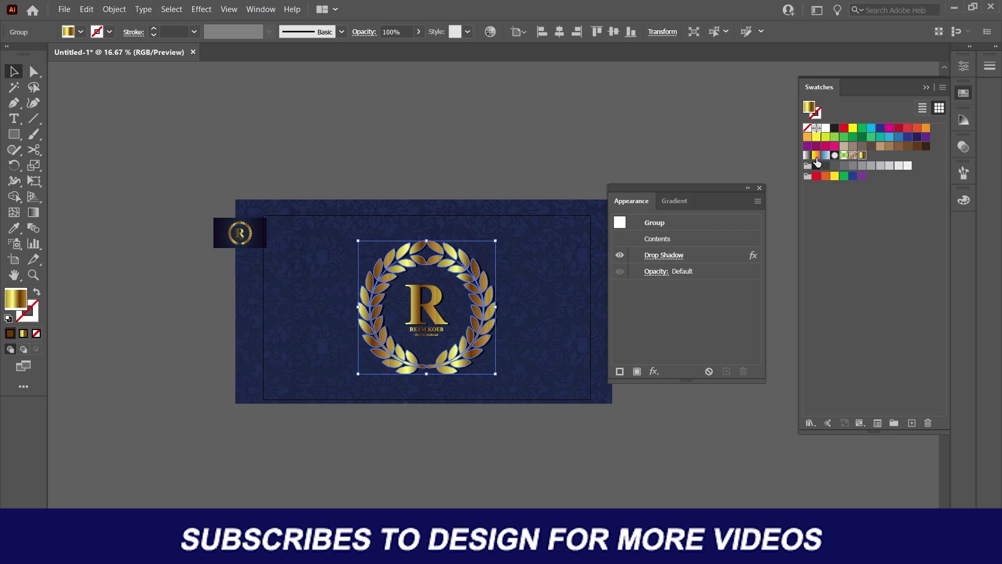
left_click(816, 155)
left_click(548, 178)
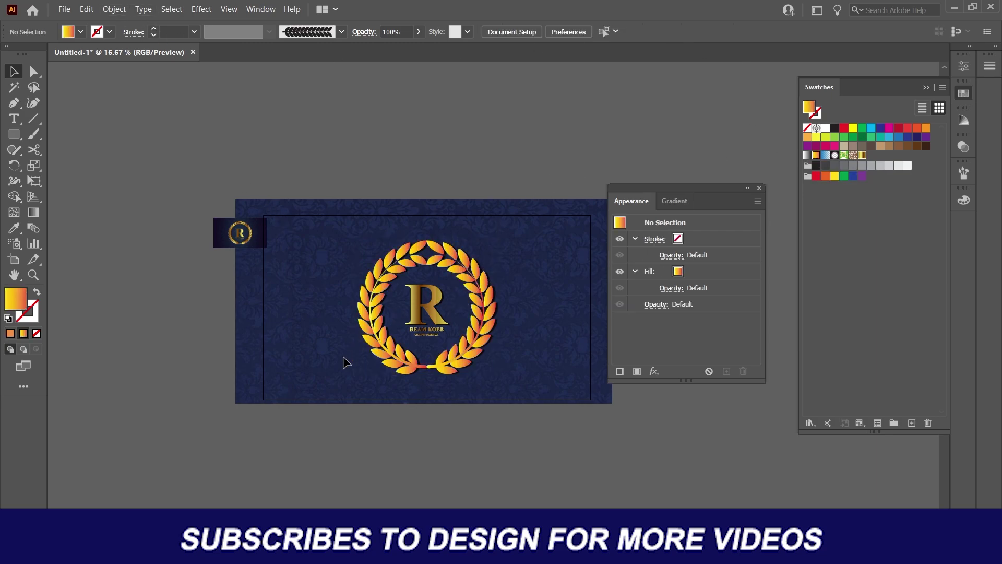
scroll(380, 346, "up", 4, "alt")
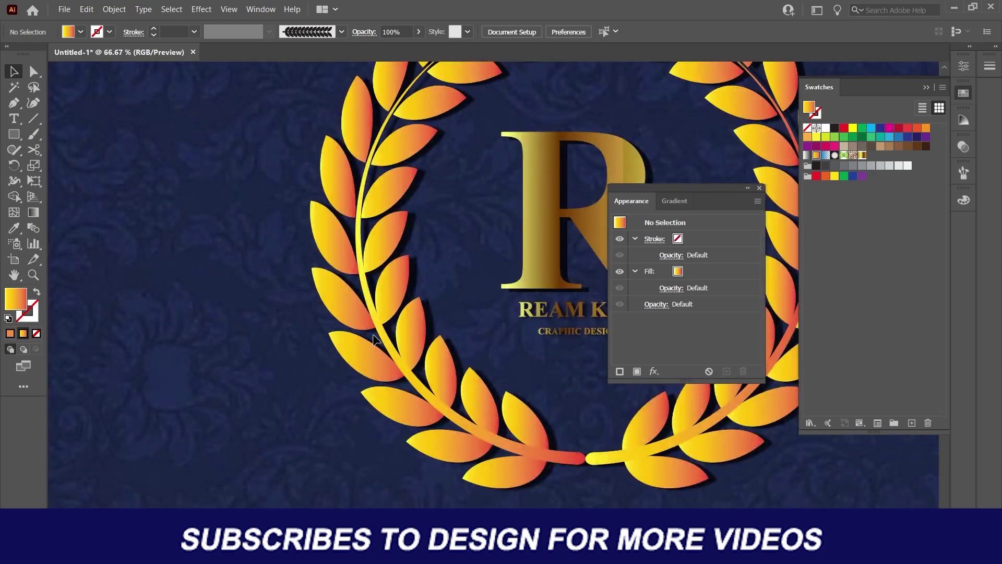
Step: Undo the yellow-orange fill and give the laurel a yellow outline
key("ctrl+z")
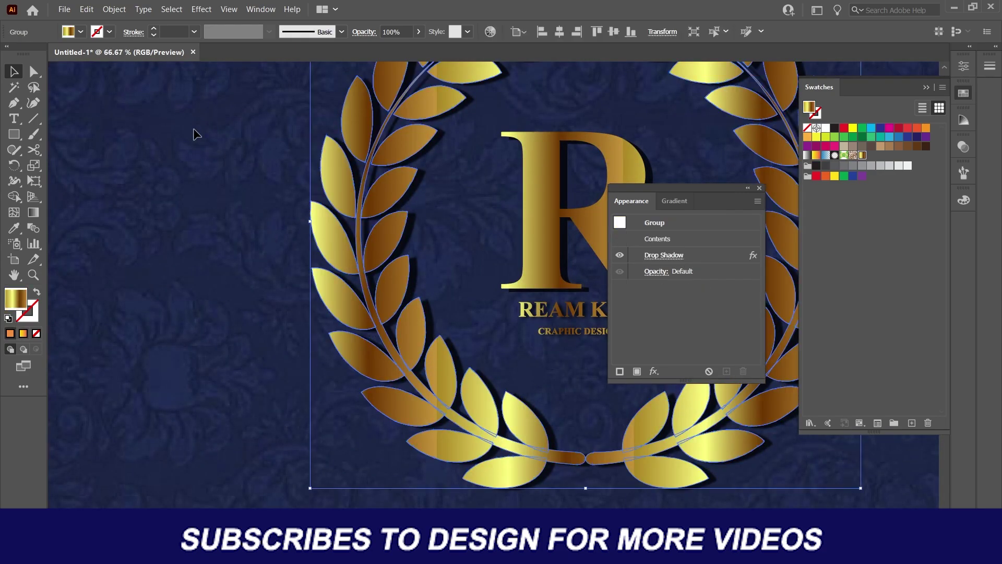
left_click(110, 32)
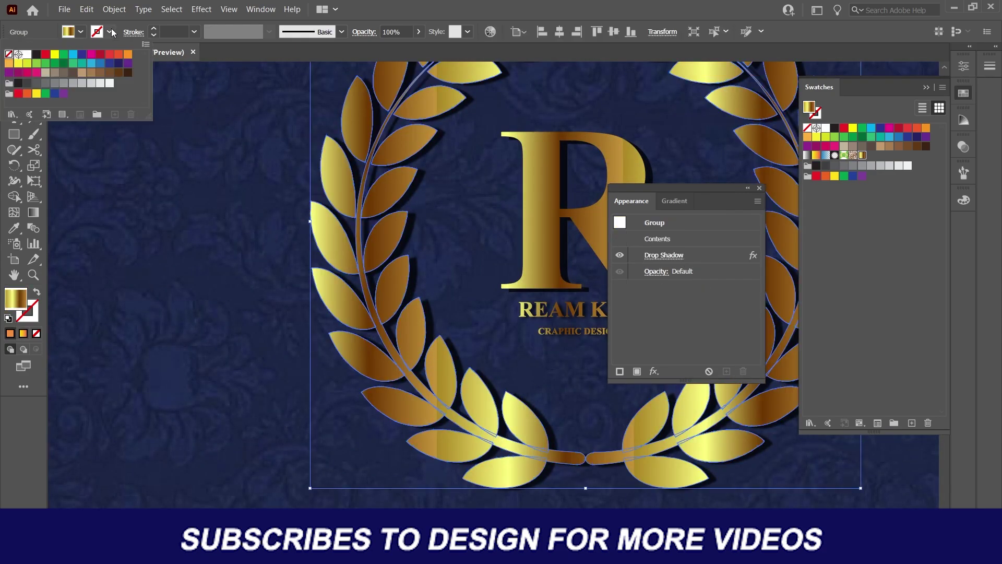
left_click(26, 65)
left_click(211, 222)
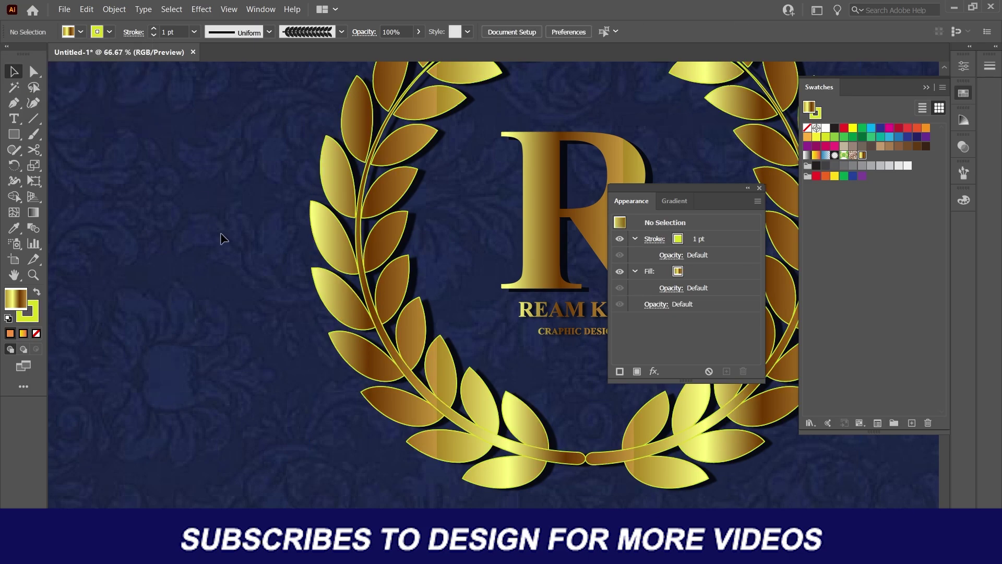
key("ctrl+minus")
key("ctrl+minus")
key("ctrl+minus")
key("ctrl+minus")
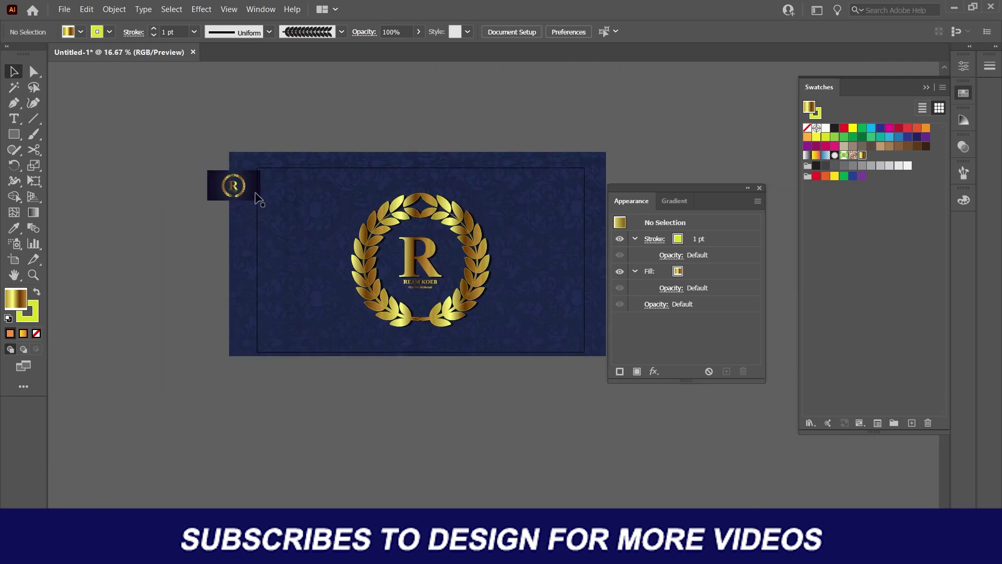
scroll(230, 189, "up", 4)
scroll(229, 189, "up", 3)
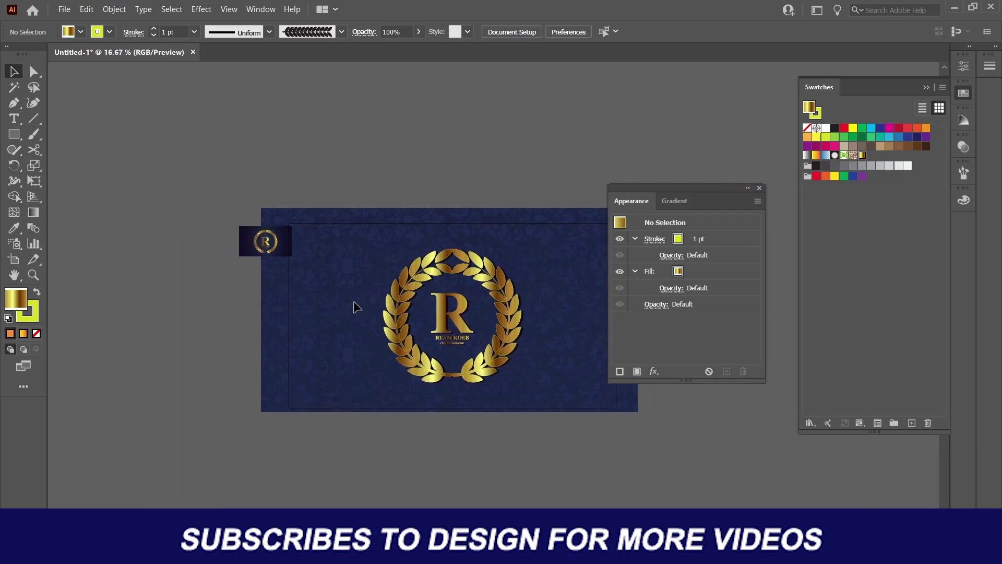
scroll(354, 307, "up", 3)
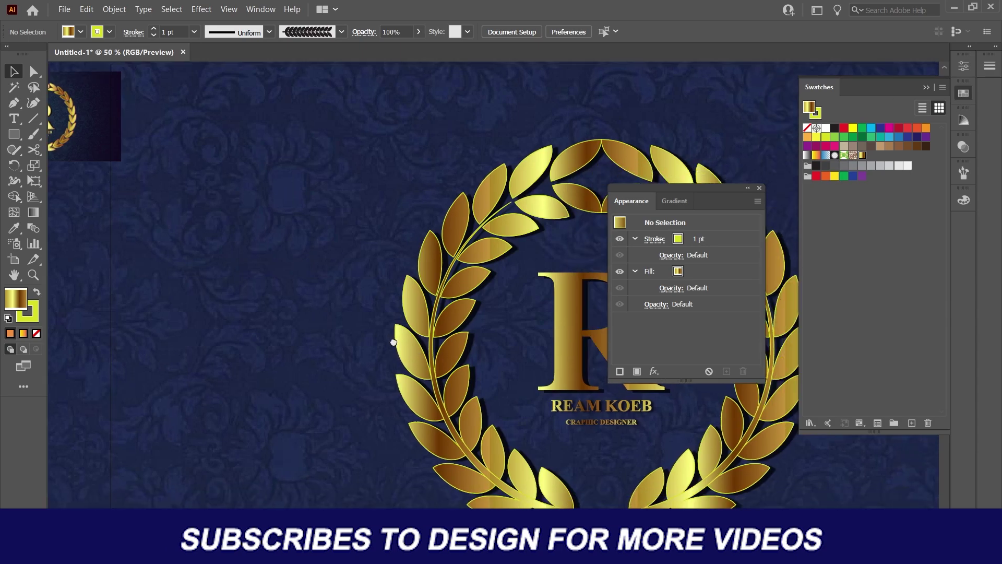
scroll(374, 352, "up", 3)
Step: Apply the gold-orange gradient swatch to the laurel's stroke
left_click(375, 352)
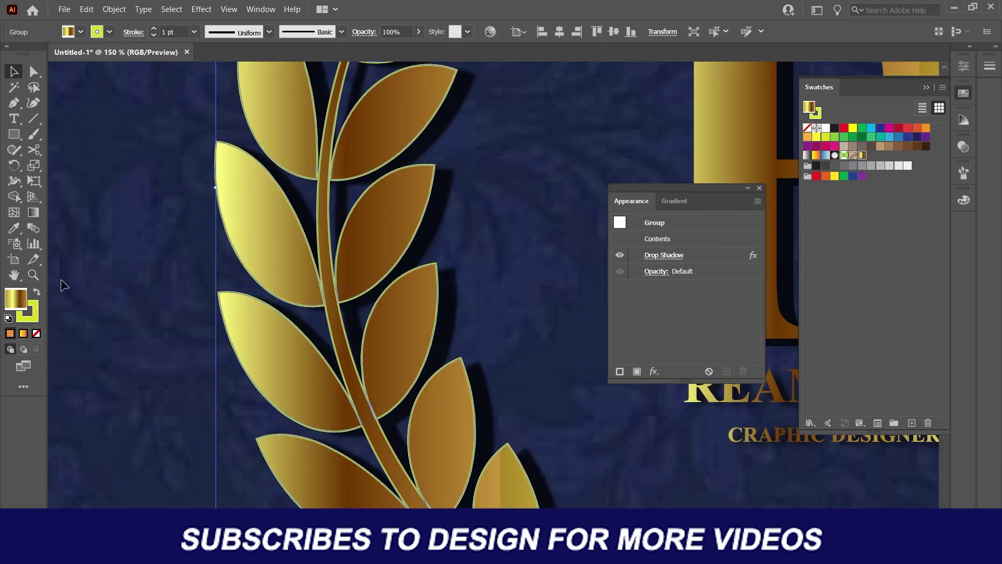
left_click(36, 292)
left_click(37, 291)
left_click(818, 116)
left_click(817, 155)
left_click(535, 190)
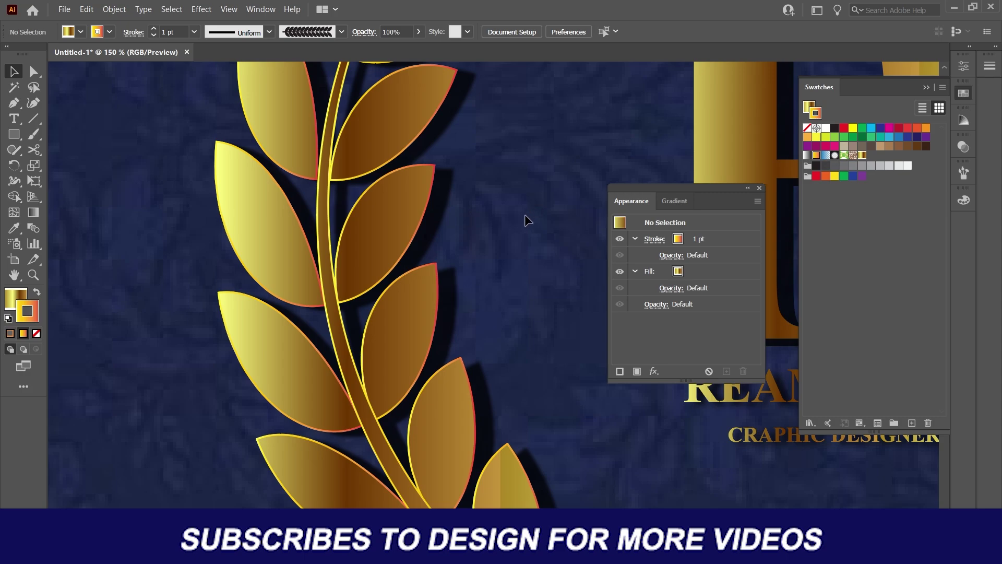
key("ctrl+minus")
key("ctrl+minus")
Step: Drag the reference logo image onto the card and scale it up
scroll(246, 167, "down", 2)
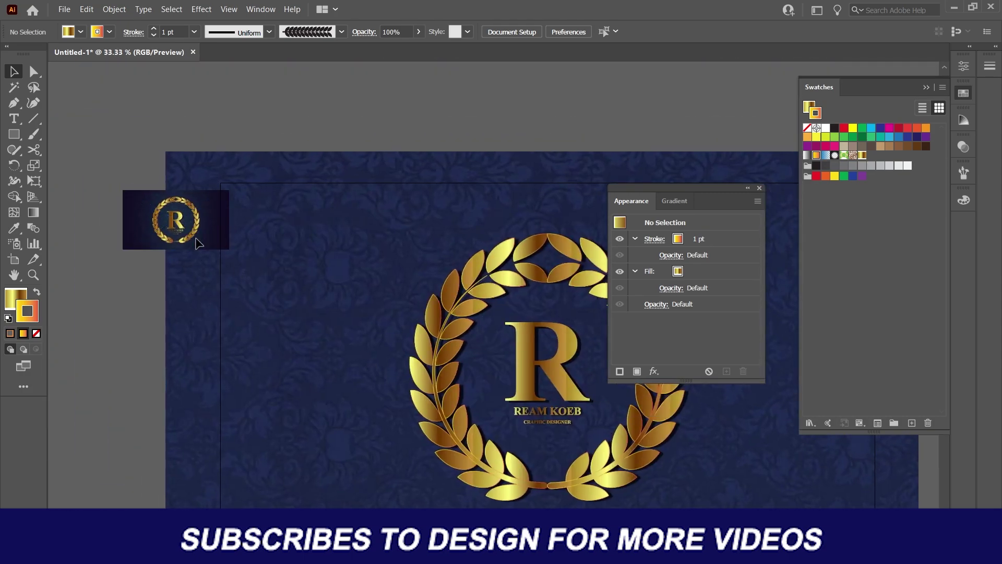
left_click_drag(191, 243, 417, 403)
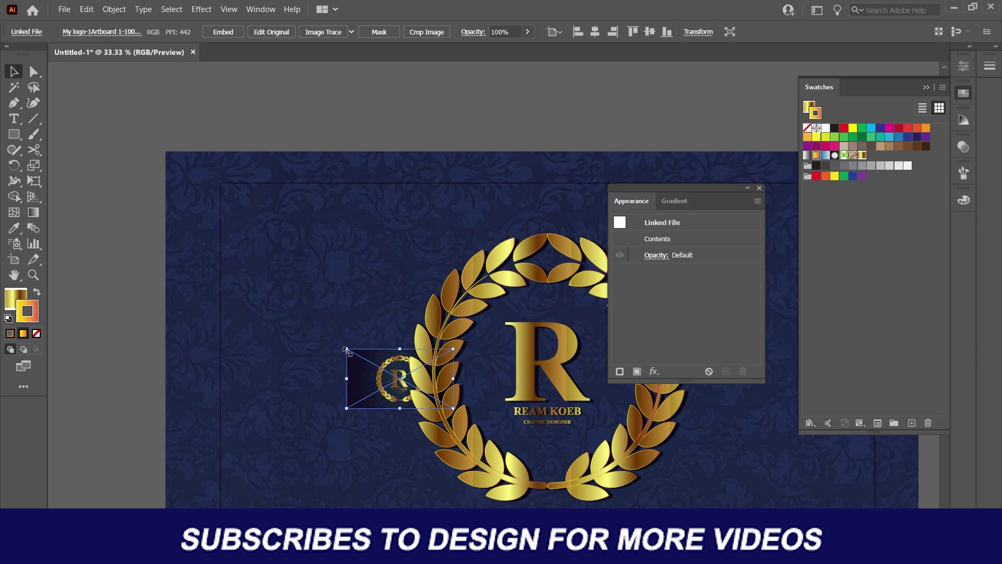
left_click_drag(346, 350, 190, 261)
scroll(264, 355, "up", 2)
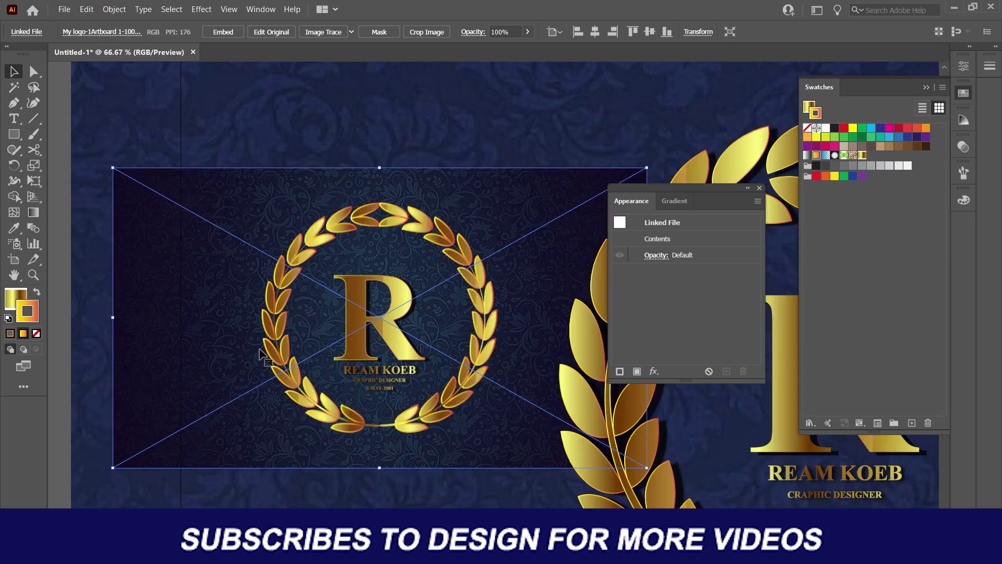
left_click(406, 479)
Step: Reselect the laurel wreath group to compare it with the reference
scroll(410, 439, "up", 4)
scroll(339, 432, "up", 3)
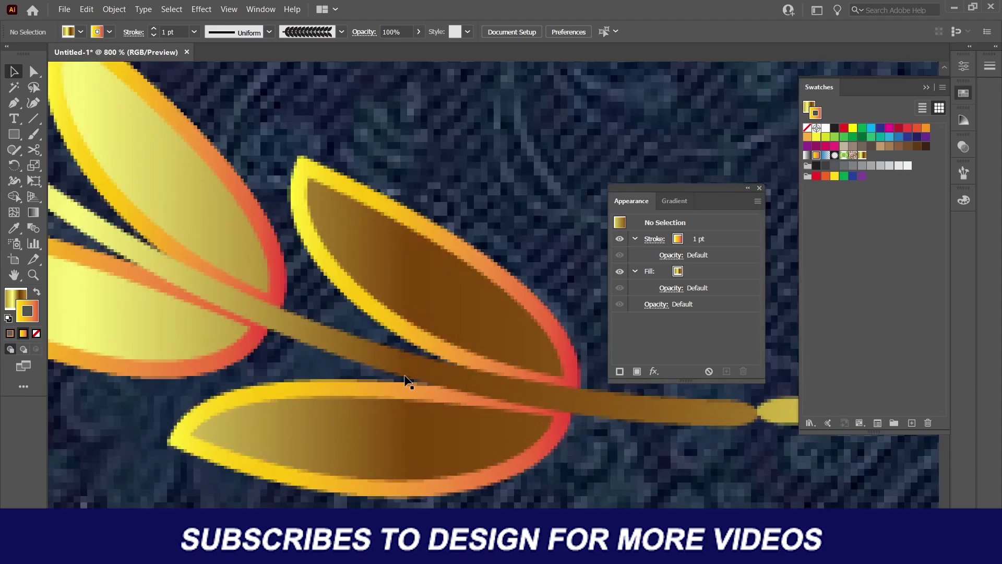
scroll(117, 242, "down", 3)
scroll(354, 393, "down", 1)
scroll(388, 402, "down", 1)
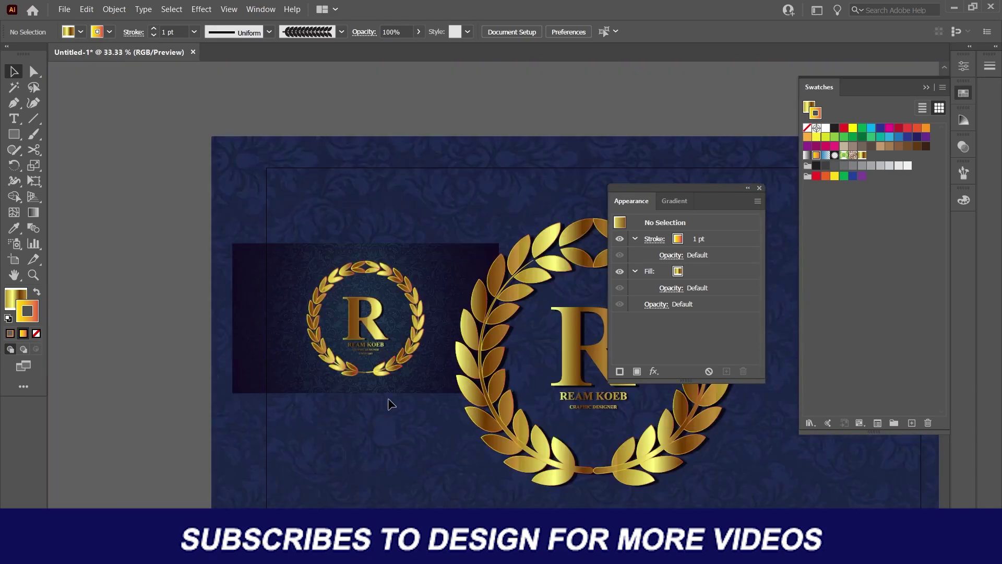
left_click(459, 425)
scroll(279, 343, "up", 6)
scroll(280, 342, "down", 3)
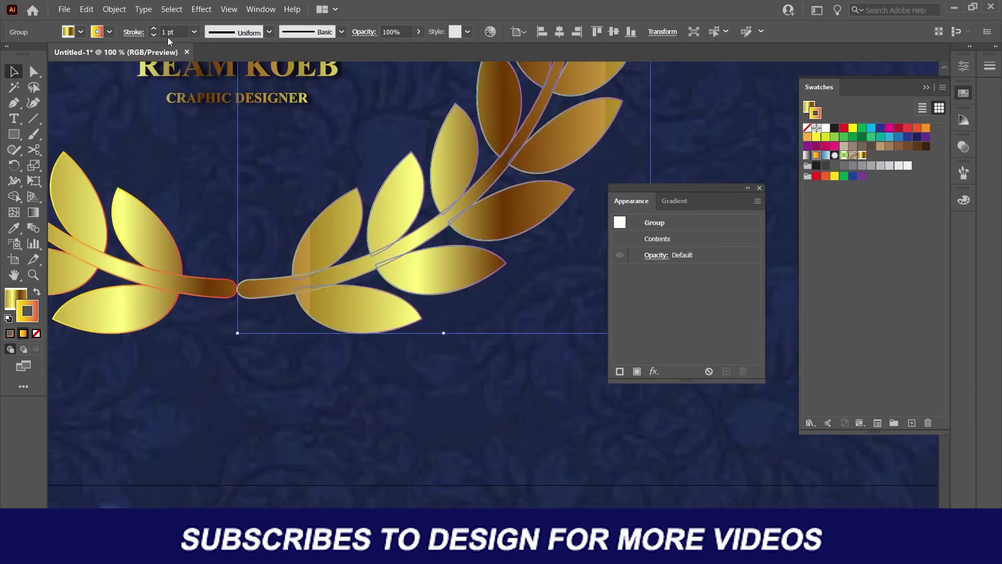
Step: Set the left laurel branch's outline weight to 4 pt
left_click(157, 29)
left_click(157, 30)
left_click(157, 29)
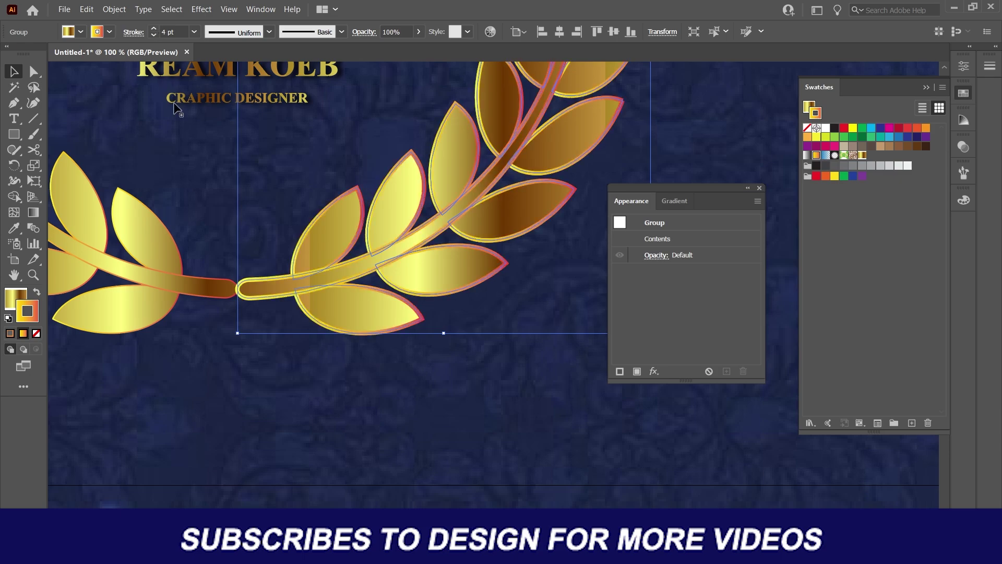
left_click(211, 164)
left_click(170, 283)
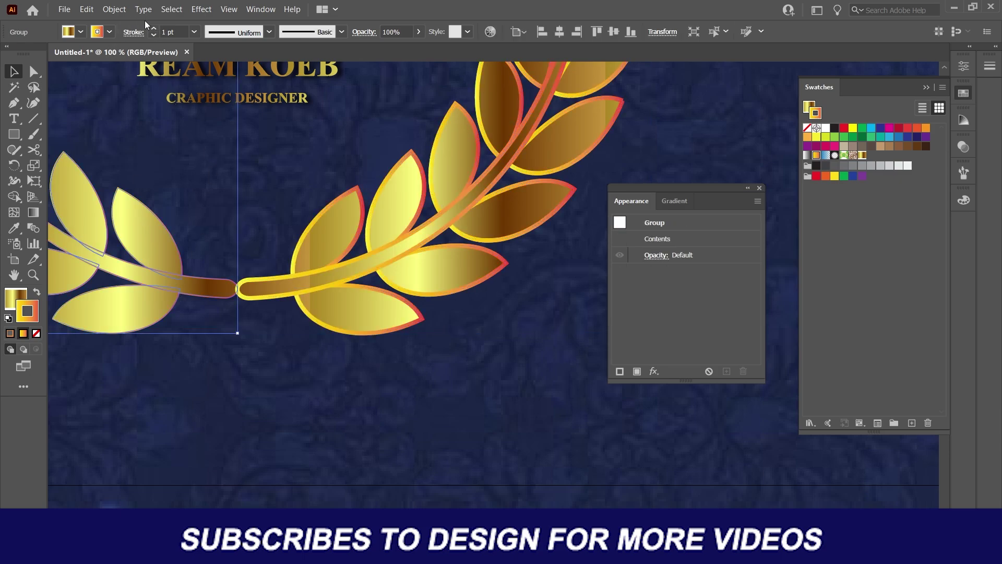
left_click(157, 27)
left_click(167, 185)
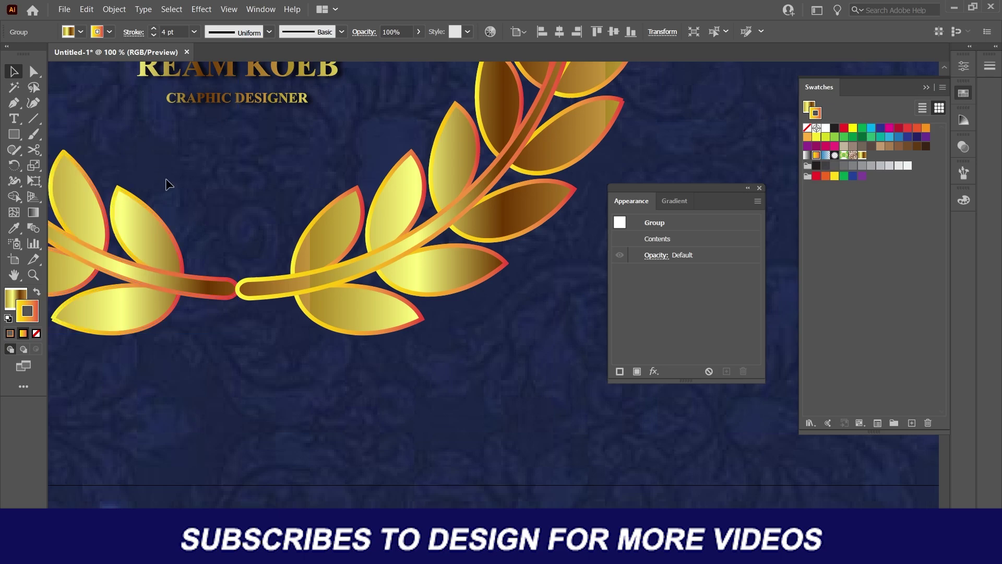
scroll(178, 189, "down", 4)
left_click_drag(238, 240, 345, 389)
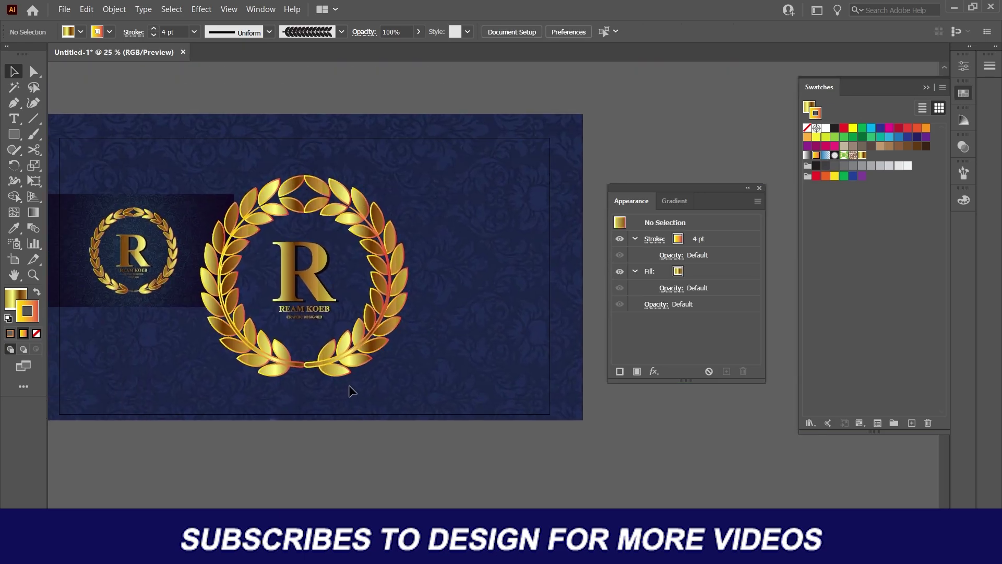
scroll(325, 360, "up", 3)
Step: Ungroup the right laurel branch and set its stem's stroke to None
left_click(325, 361)
right_click(326, 361)
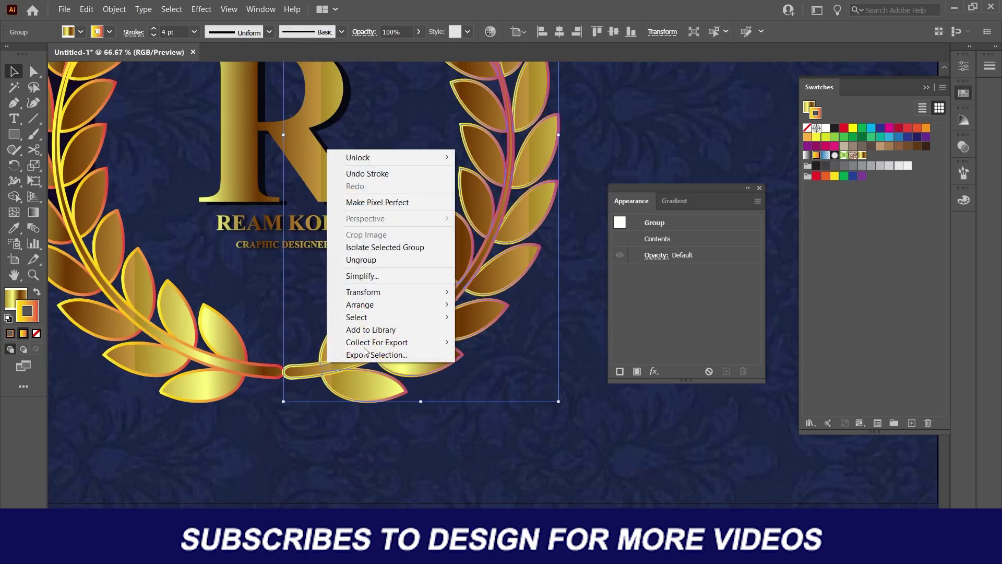
left_click(360, 259)
left_click(551, 476)
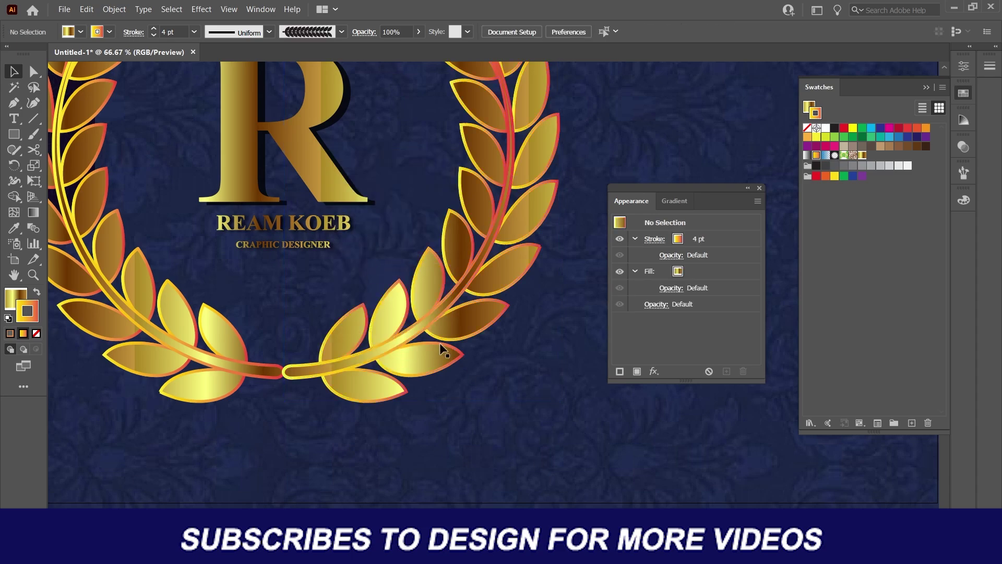
left_click(412, 333)
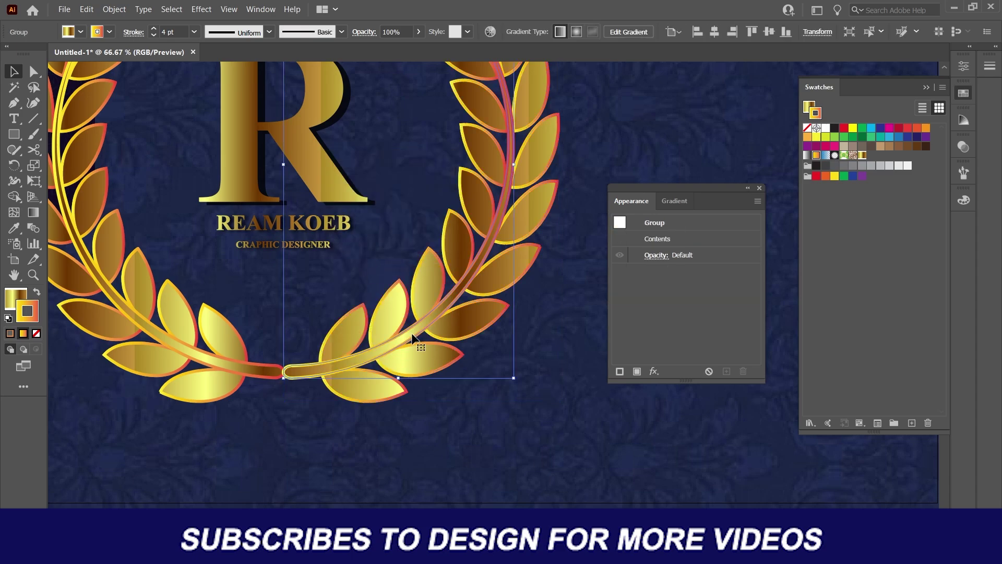
left_click(113, 35)
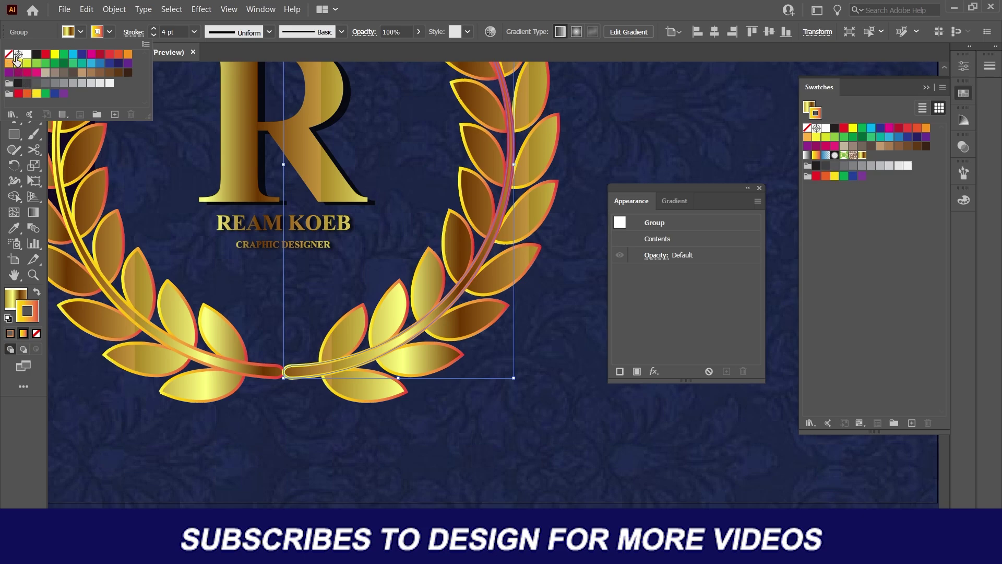
left_click(10, 58)
left_click(219, 256)
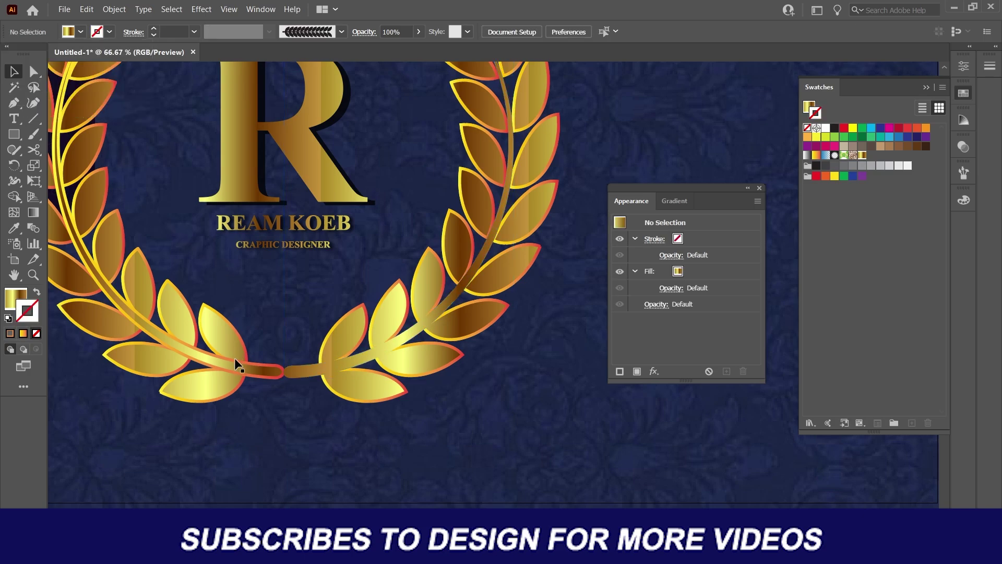
Step: Ungroup the left laurel branch and set its stem's stroke to None
left_click(235, 364)
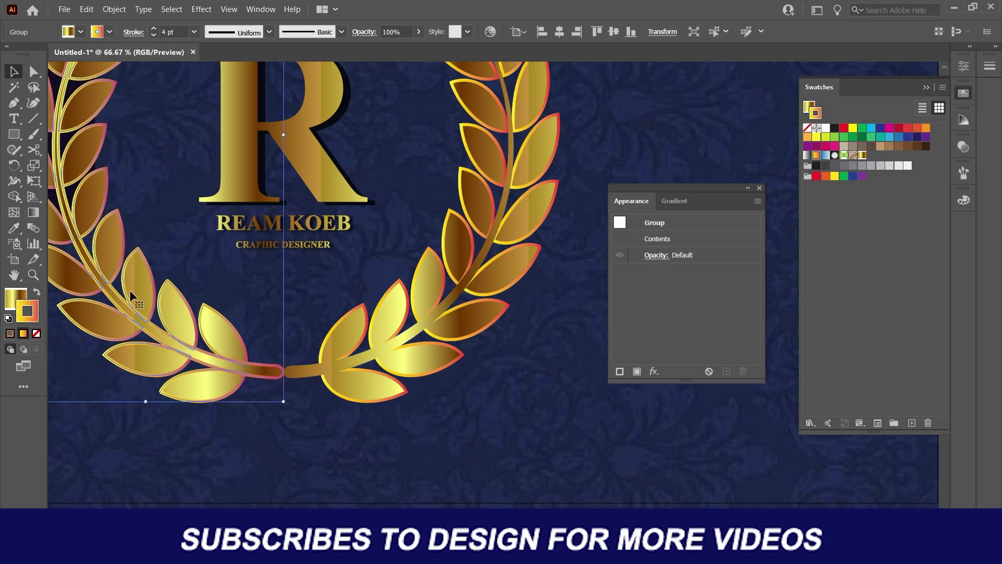
right_click(133, 295)
left_click(232, 393)
left_click(258, 355)
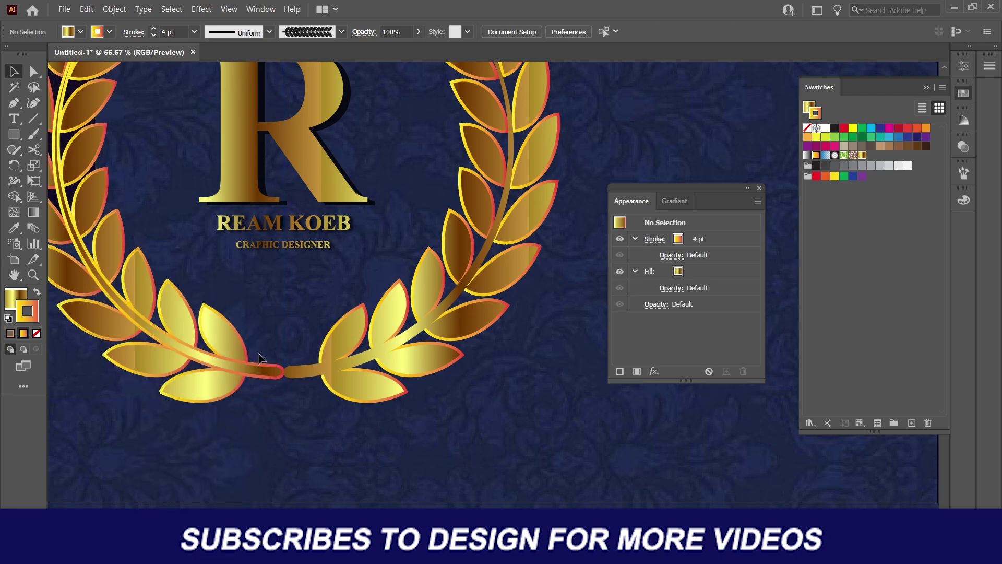
left_click(247, 372)
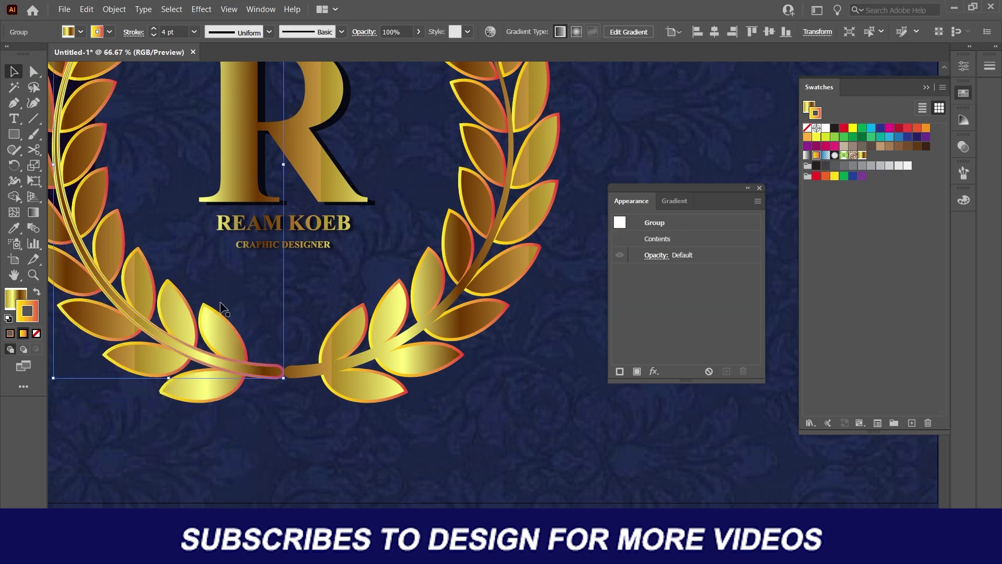
left_click(110, 31)
left_click(8, 54)
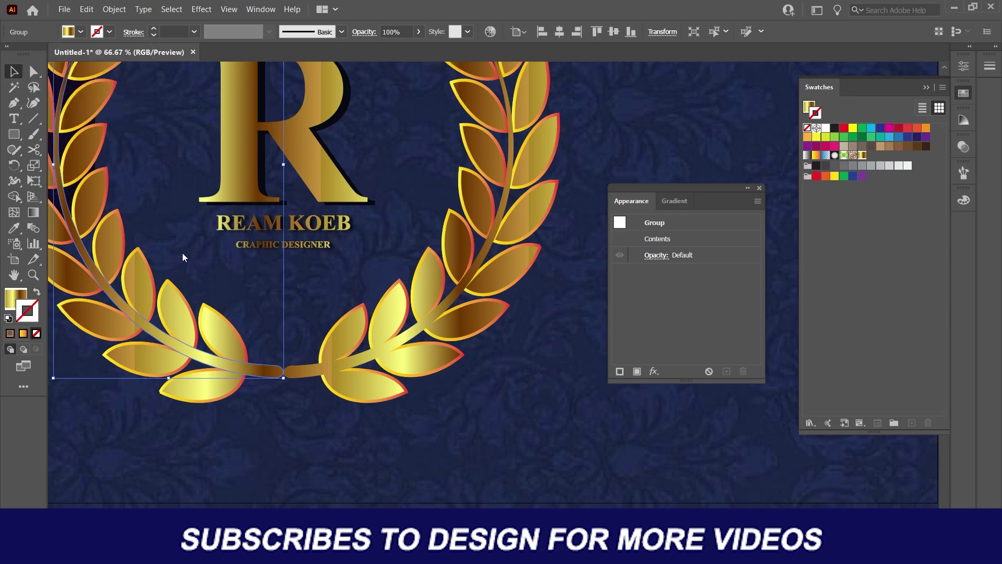
scroll(183, 253, "down", 4)
left_click(222, 311)
Step: Move the reference logo off the card, then enlarge the gold wreath and shift it up-left
left_click_drag(130, 230, 440, 217)
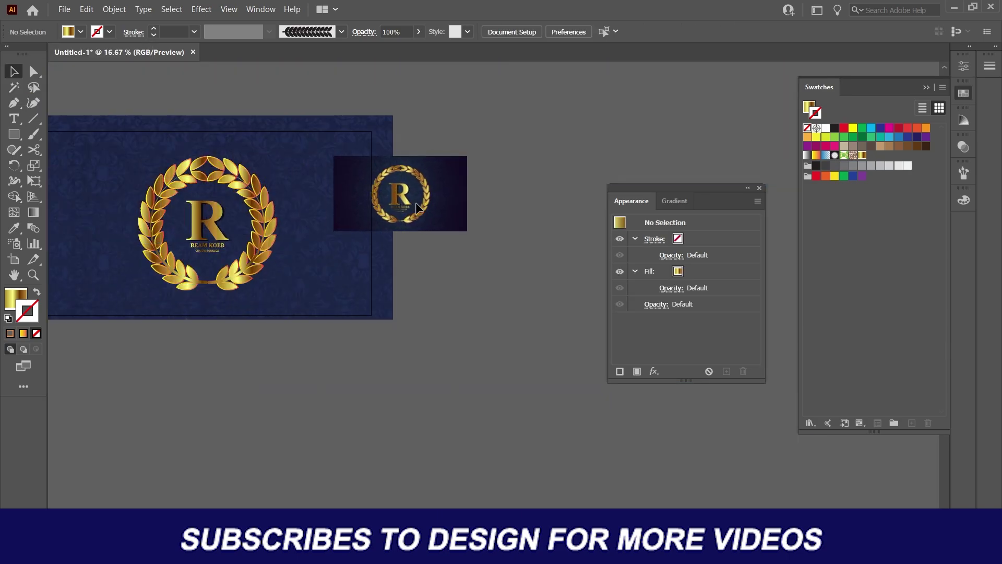
scroll(196, 222, "up", 4)
scroll(196, 223, "down", 4)
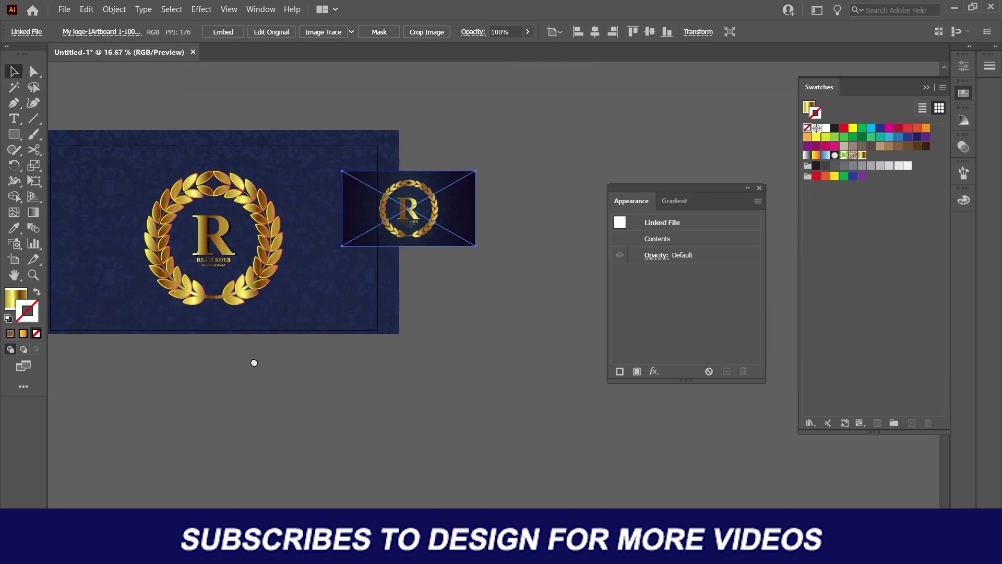
scroll(177, 277, "up", 2)
left_click(278, 293)
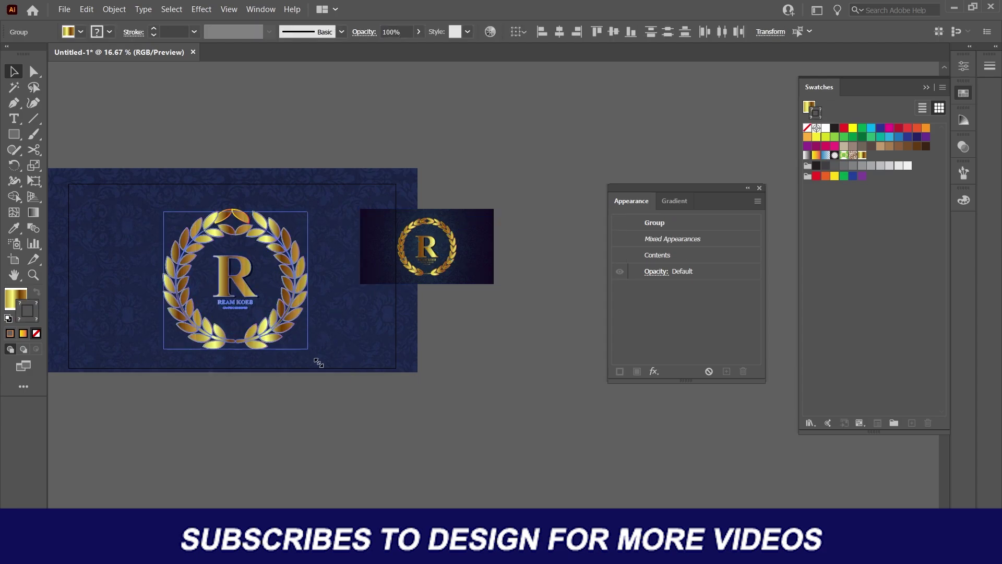
left_click_drag(303, 345, 332, 373)
mouse_move(304, 319)
left_mouse_down()
mouse_move(292, 296)
mouse_move(274, 390)
left_mouse_up()
left_click(275, 390)
Step: Select the complete wreath group and centre it horizontally on the card
left_click(321, 286)
left_click(344, 312)
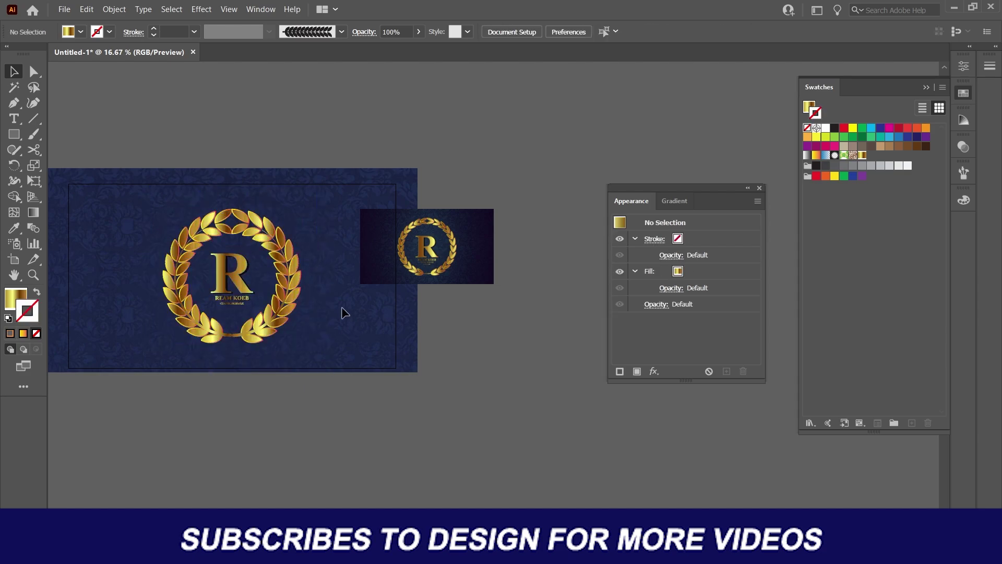
left_click_drag(116, 208, 249, 251)
left_click_drag(323, 338, 306, 327)
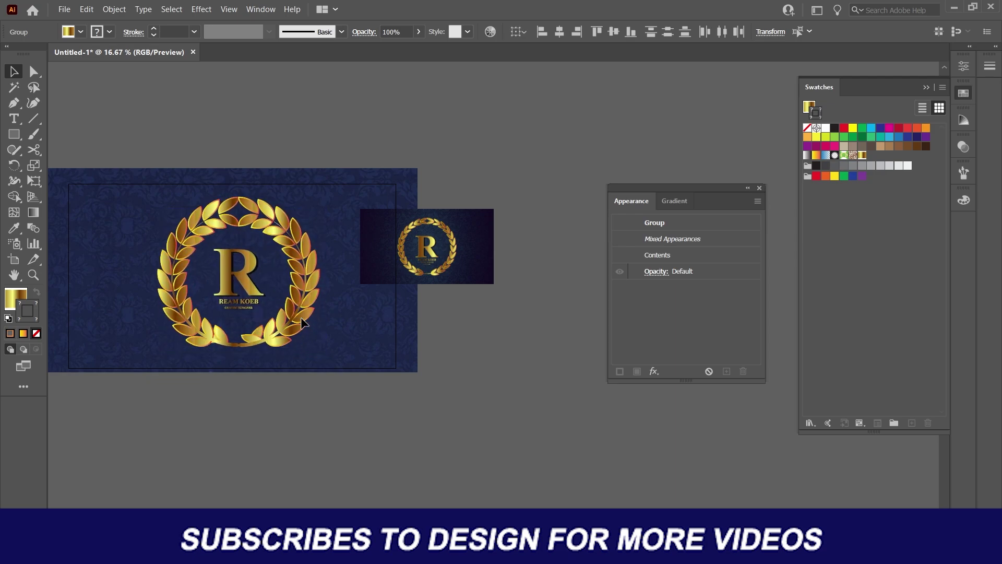
left_click(555, 33)
left_click(375, 115)
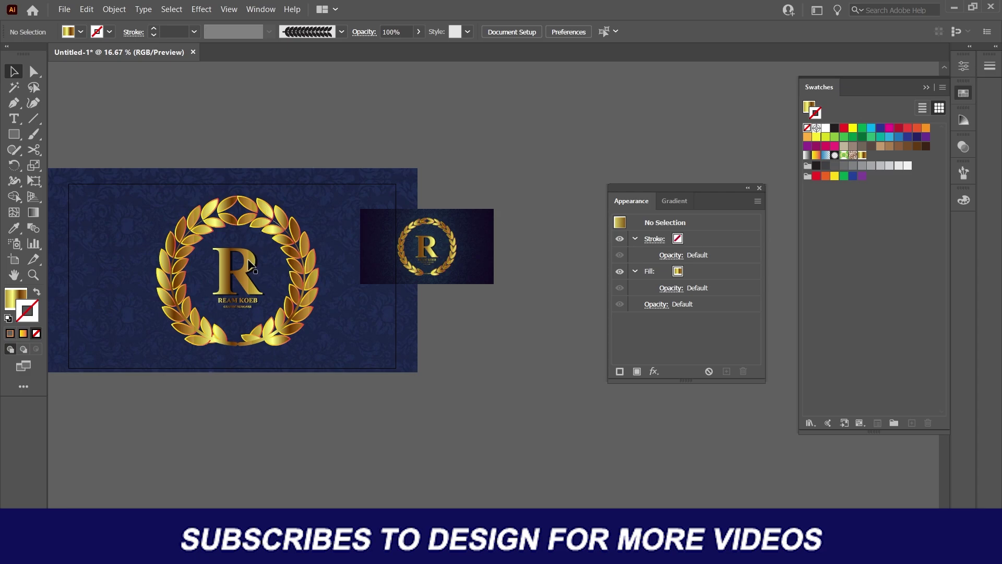
Step: Shrink the gold wreath slightly so it sits tighter around the monogram
left_click(278, 351)
left_click_drag(321, 365, 303, 347)
left_click(289, 358)
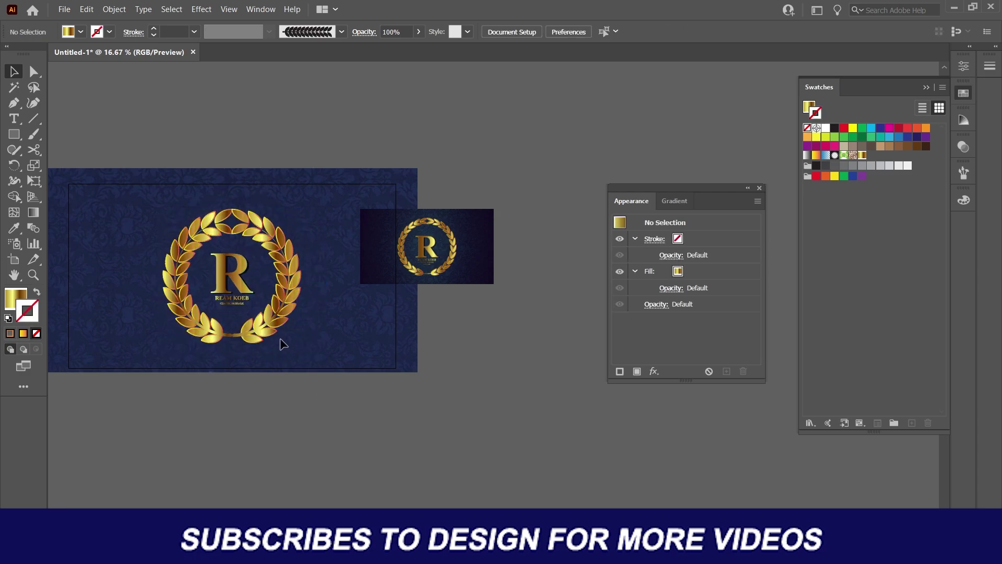
scroll(264, 325, "up", 3)
left_click(263, 325)
scroll(263, 324, "down", 3)
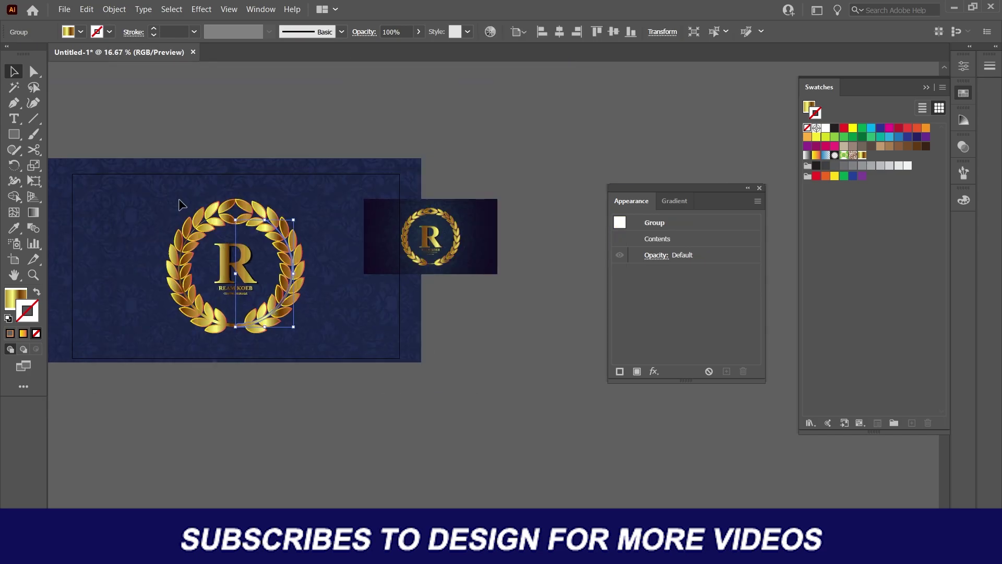
left_click(127, 192)
Step: Reselect the whole wreath logo, check its placement, and deselect
left_click_drag(240, 239, 240, 239)
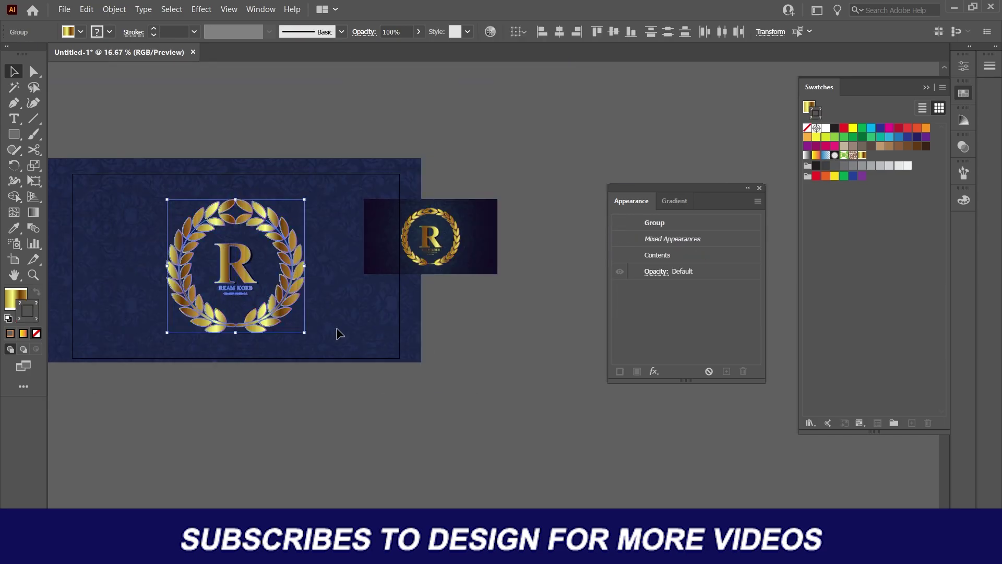
scroll(197, 258, "up", 1)
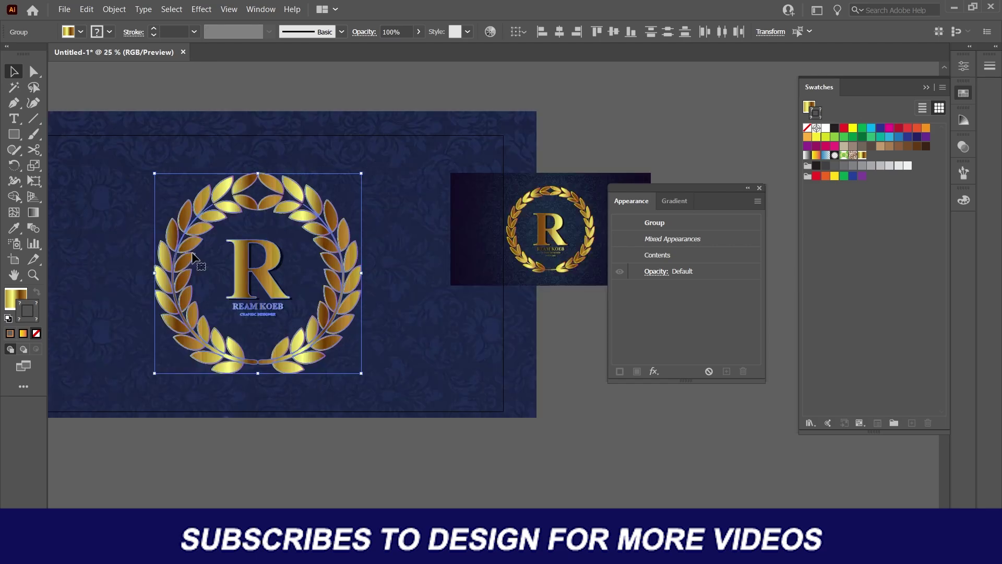
scroll(197, 258, "up", 3)
scroll(198, 258, "down", 2)
left_click(219, 117)
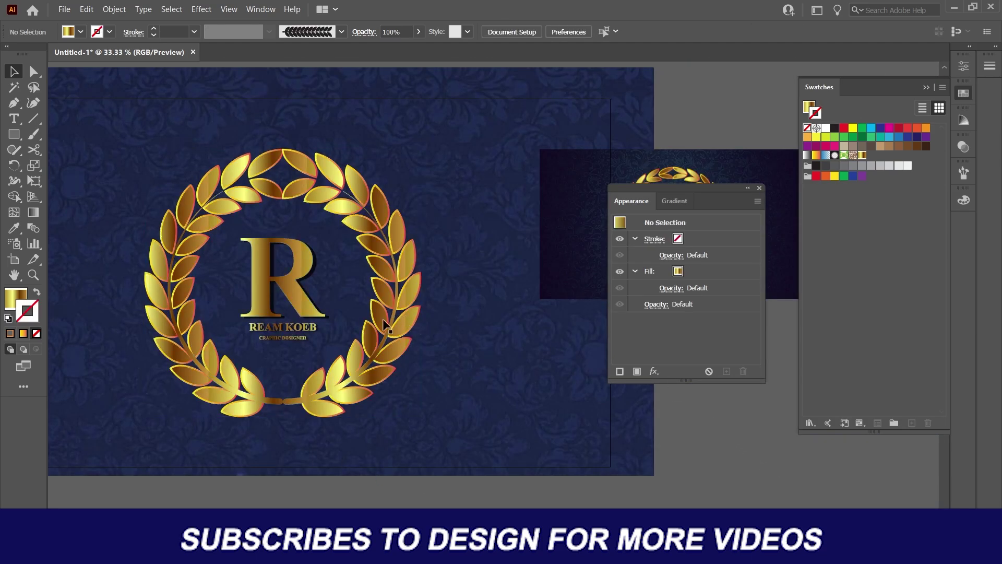
scroll(243, 379, "up", 1)
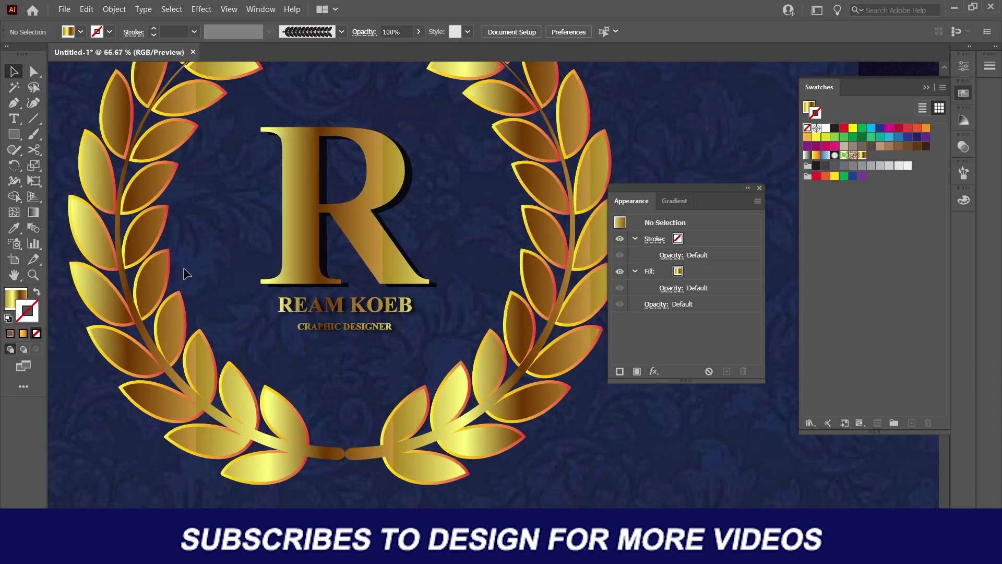
scroll(410, 252, "down", 1)
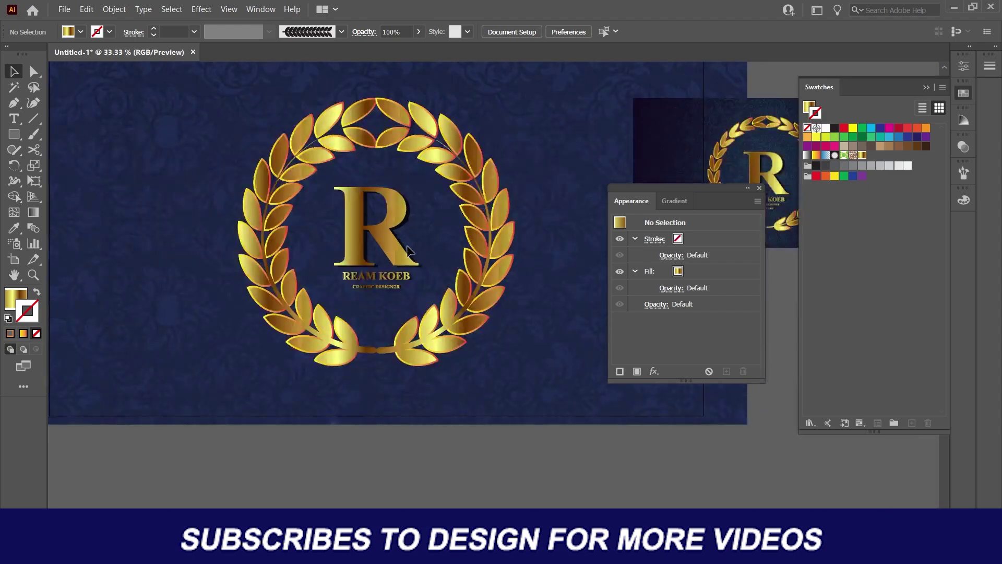
scroll(357, 152, "up", 2)
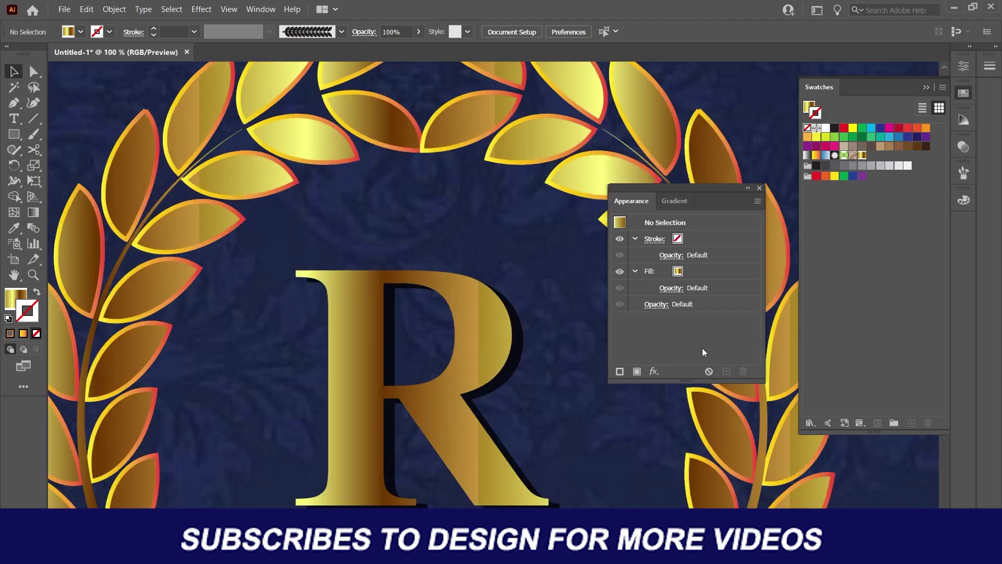
scroll(425, 340, "down", 3)
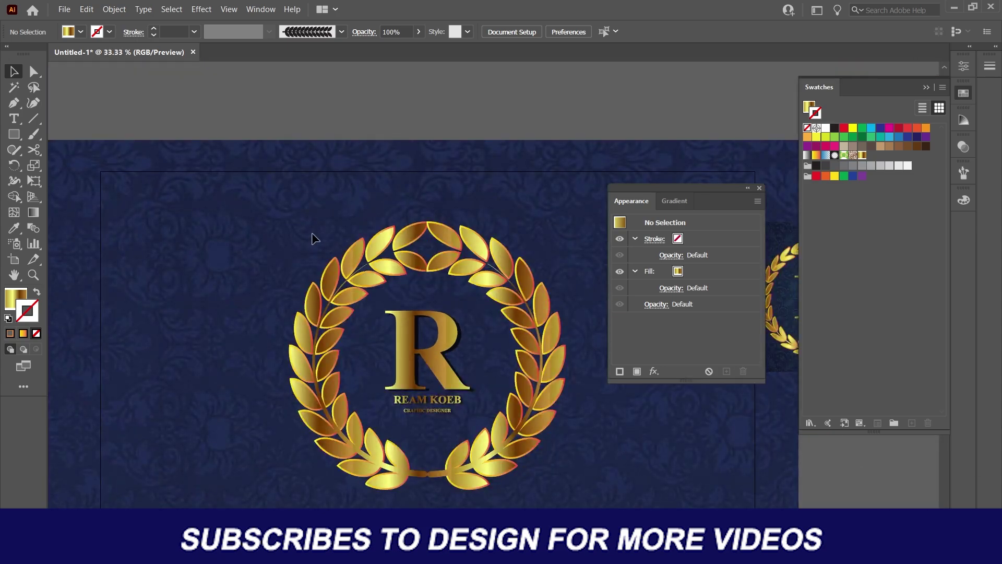